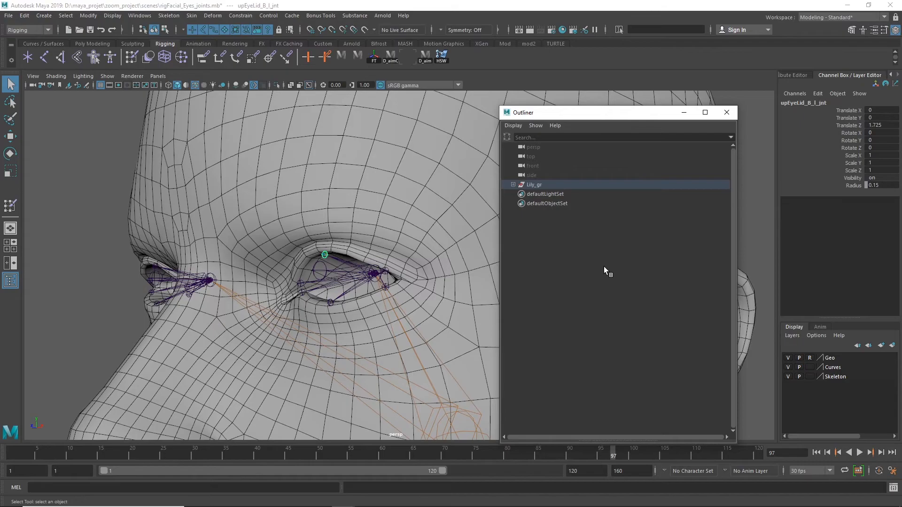
# Reveal the selected upper eyelid joint in the Outliner and fully expand the parentEye_l_j and parentEye_r_j hierarchies
pyautogui.press('f')
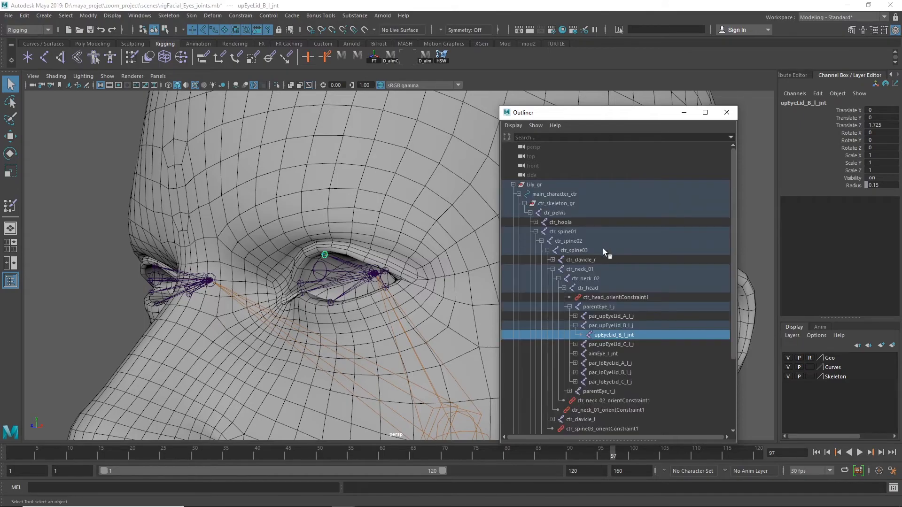
pyautogui.click(574, 326)
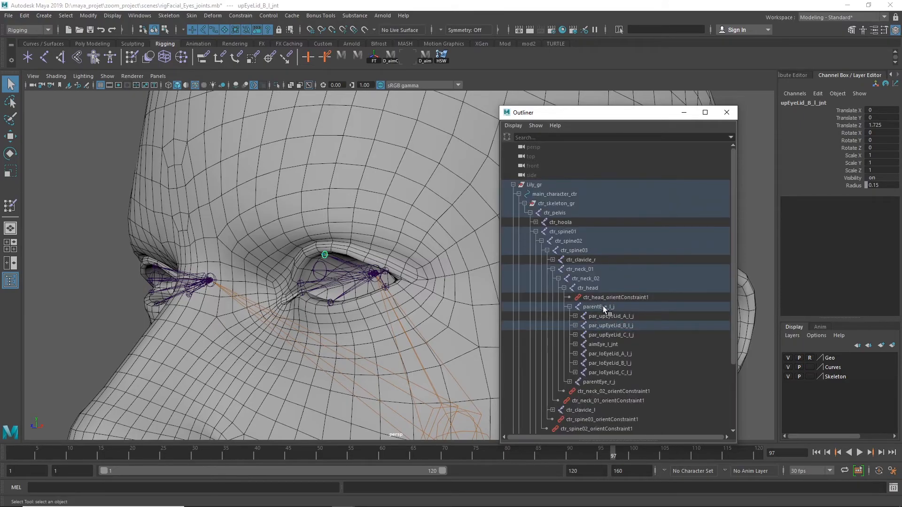
pyautogui.click(608, 308)
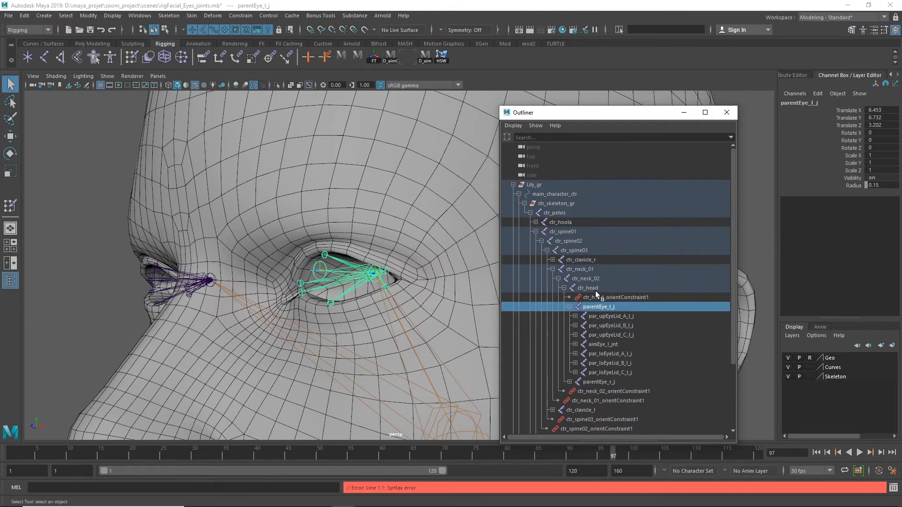
pyautogui.click(596, 289)
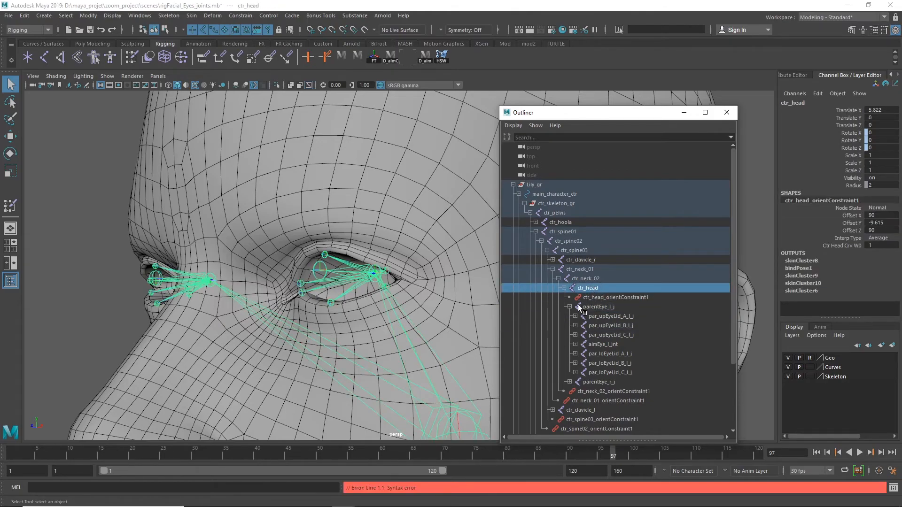
pyautogui.click(569, 307)
pyautogui.click(590, 306)
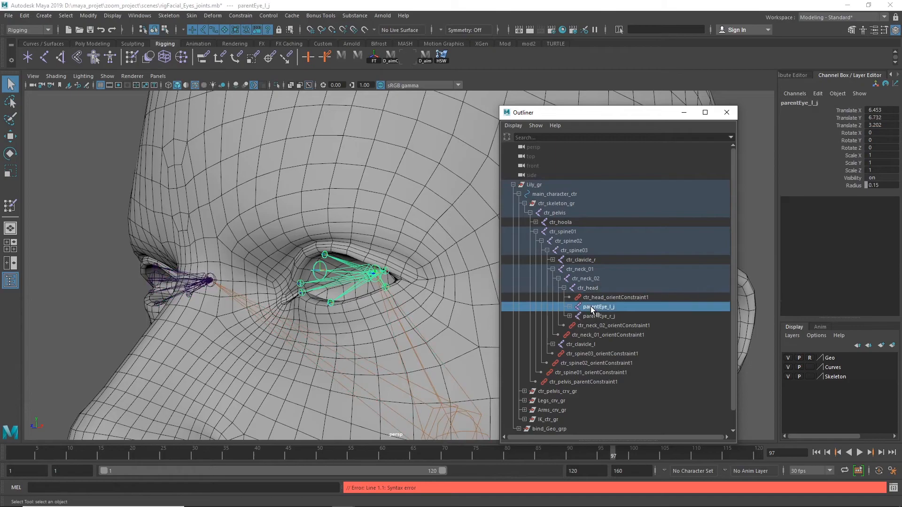
pyautogui.click(570, 307)
pyautogui.scroll(-5, 611, 310)
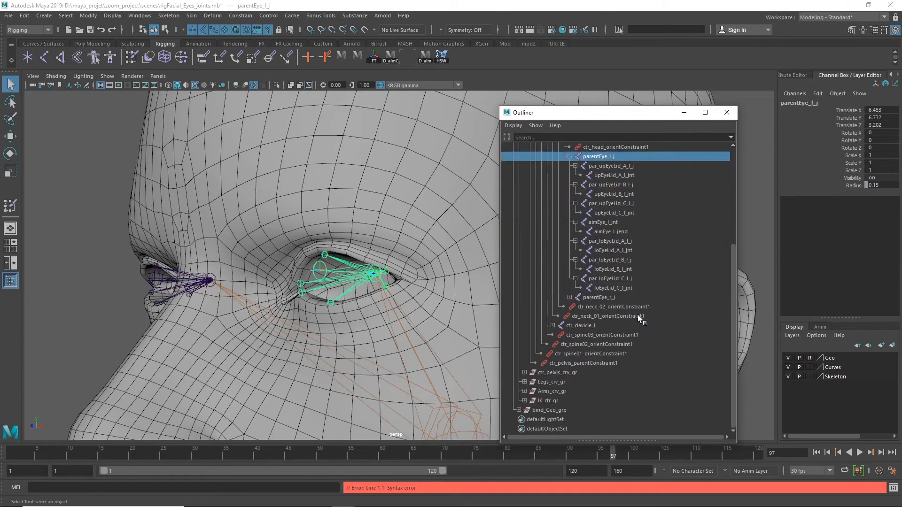
pyautogui.click(570, 298)
pyautogui.scroll(5, 660, 301)
pyautogui.scroll(-5, 665, 300)
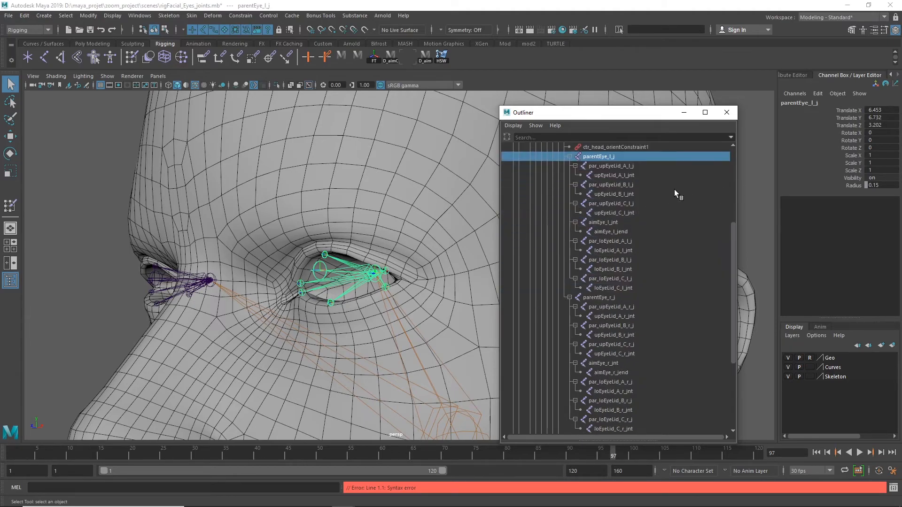
# Select the six left eyelid joints, upEyeLid_A, B and C_l_jnt and loEyeLid_A, B and C_l_jnt
pyautogui.click(616, 175)
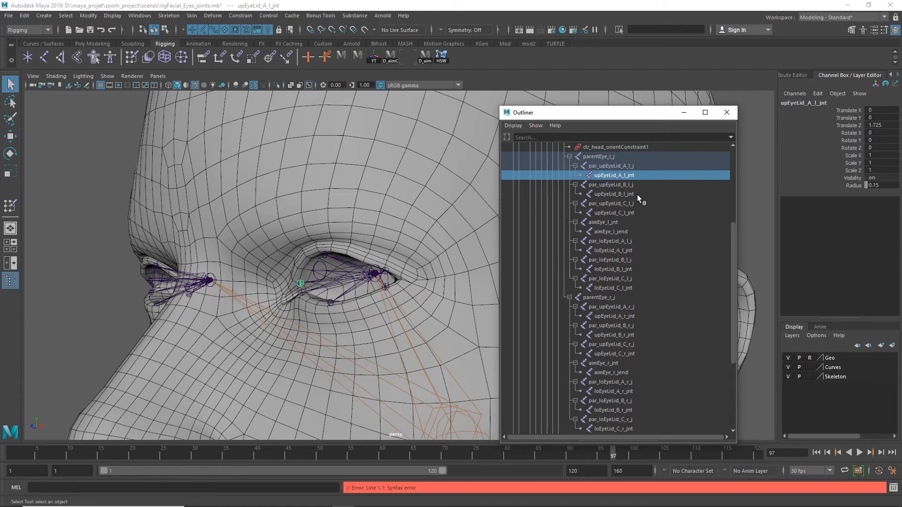
pyautogui.keyDown('ctrl'); pyautogui.click(637, 194); pyautogui.keyUp('ctrl')
pyautogui.keyDown('ctrl'); pyautogui.click(631, 213); pyautogui.keyUp('ctrl')
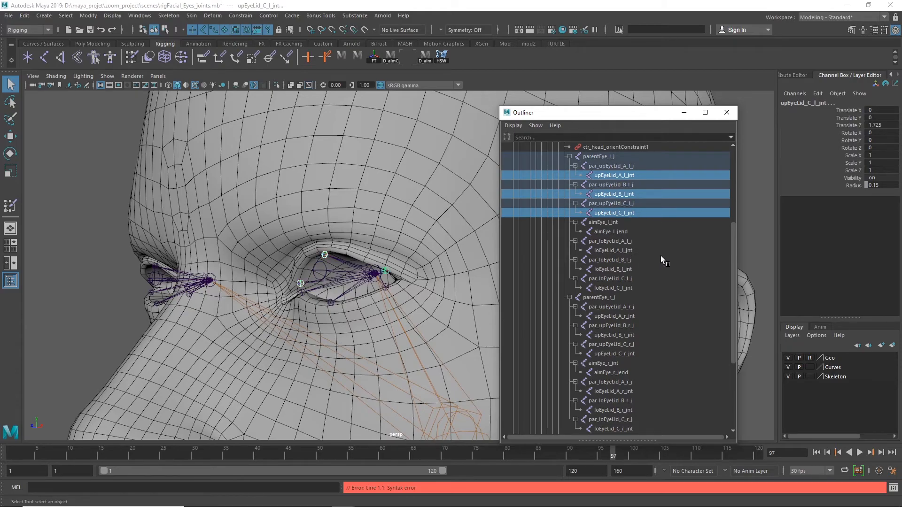
pyautogui.keyDown('ctrl'); pyautogui.click(634, 253); pyautogui.keyUp('ctrl')
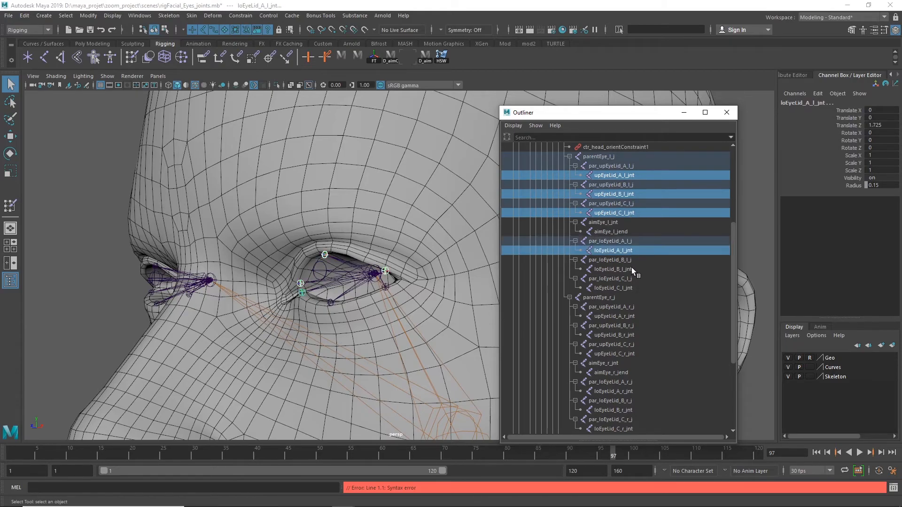
pyautogui.keyDown('ctrl'); pyautogui.click(632, 267); pyautogui.keyUp('ctrl')
pyautogui.keyDown('ctrl'); pyautogui.click(636, 288); pyautogui.keyUp('ctrl')
# Add the six right eyelid joints, upEyeLid_A, B and C_r_jnt and loEyeLid_A, B and C_r_jnt, to the selection
pyautogui.keyDown('ctrl'); pyautogui.click(633, 316); pyautogui.keyUp('ctrl')
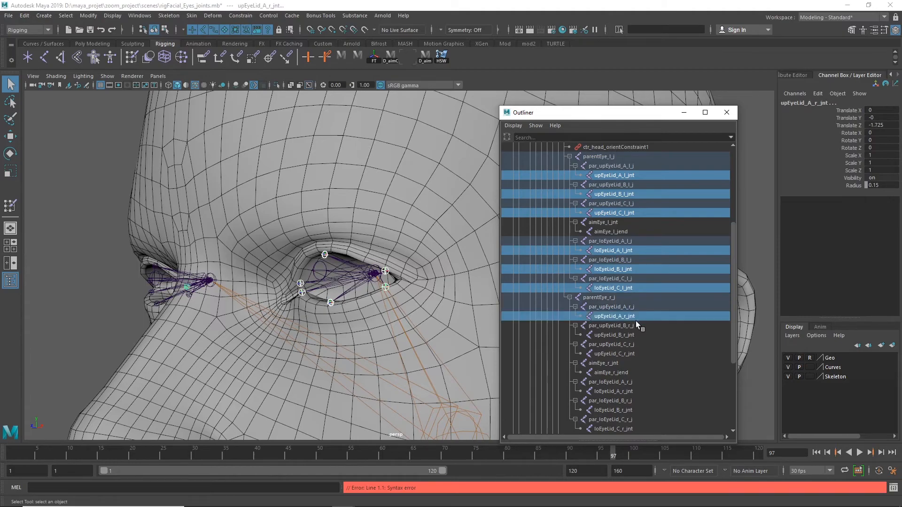
pyautogui.keyDown('ctrl'); pyautogui.click(637, 335); pyautogui.keyUp('ctrl')
pyautogui.keyDown('ctrl'); pyautogui.click(630, 355); pyautogui.keyUp('ctrl')
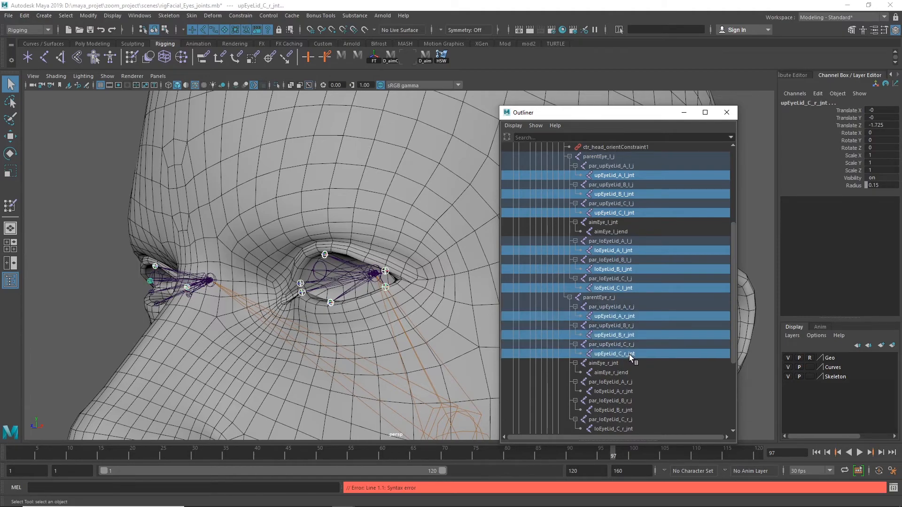
pyautogui.keyDown('ctrl'); pyautogui.click(630, 392); pyautogui.keyUp('ctrl')
pyautogui.keyDown('ctrl'); pyautogui.click(632, 409); pyautogui.keyUp('ctrl')
pyautogui.scroll(-5, 661, 340)
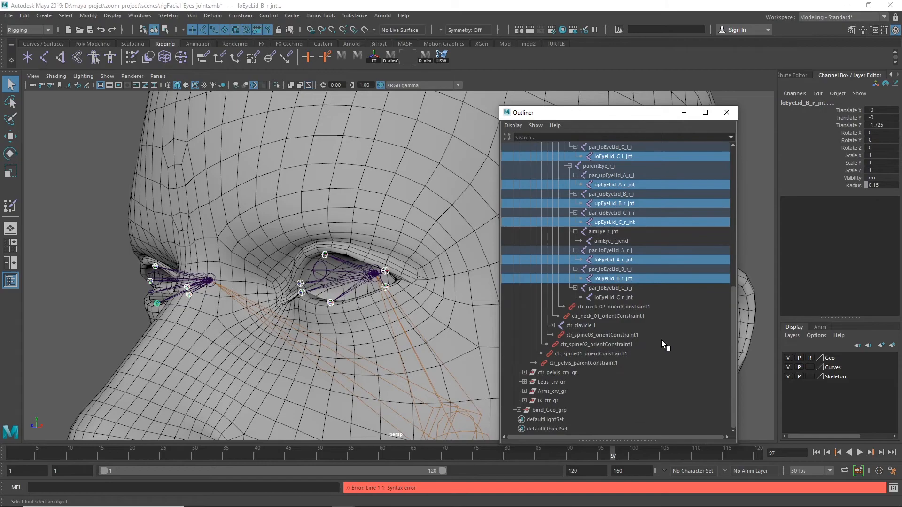
pyautogui.keyDown('ctrl'); pyautogui.click(630, 297); pyautogui.keyUp('ctrl')
pyautogui.scroll(5, 661, 327)
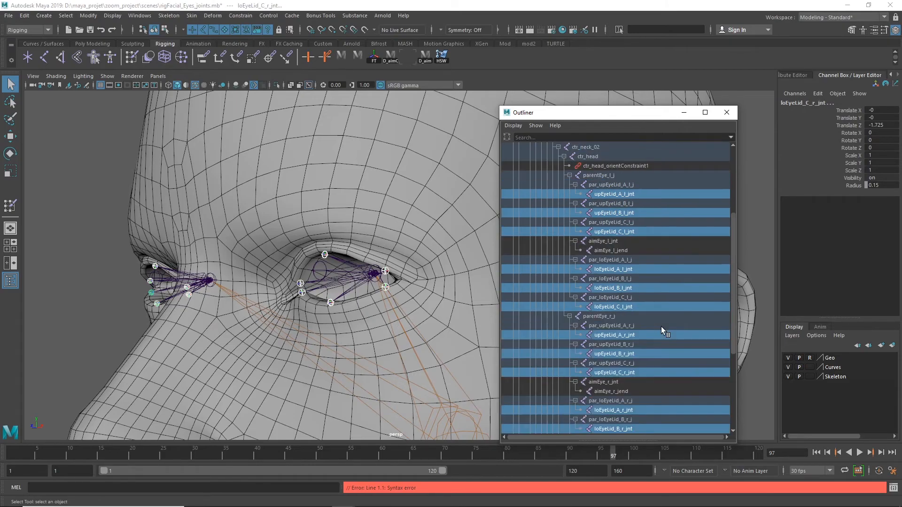
# Examine the selected joints around both eyes to check that they cover the upper and lower eyelids
pyautogui.keyDown('alt'); pyautogui.moveTo(309, 344); pyautogui.dragTo(488, 332, button='right'); pyautogui.keyUp('alt')
pyautogui.keyDown('alt'); pyautogui.moveTo(341, 346); pyautogui.dragTo(378, 278); pyautogui.keyUp('alt')
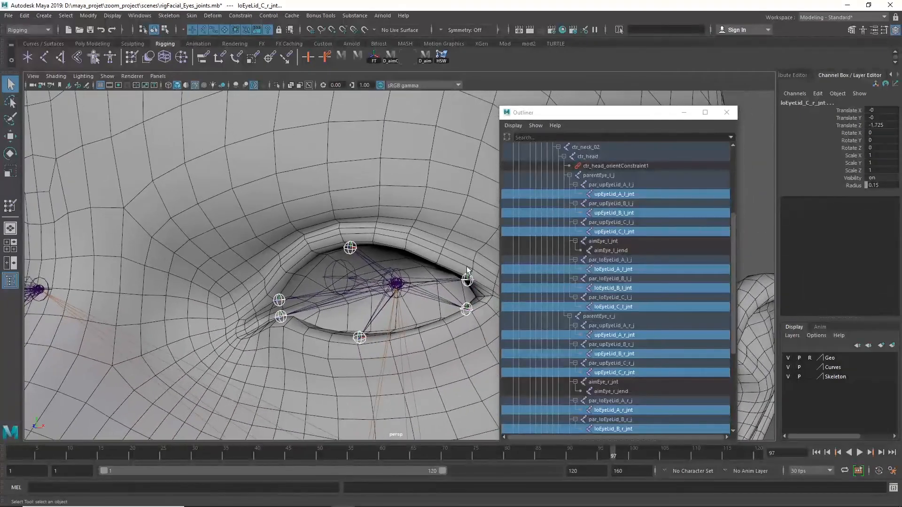
pyautogui.keyDown('alt'); pyautogui.moveTo(251, 344); pyautogui.dragTo(178, 335, button='right'); pyautogui.keyUp('alt')
pyautogui.keyDown('alt'); pyautogui.moveTo(178, 335); pyautogui.dragTo(225, 328); pyautogui.keyUp('alt')
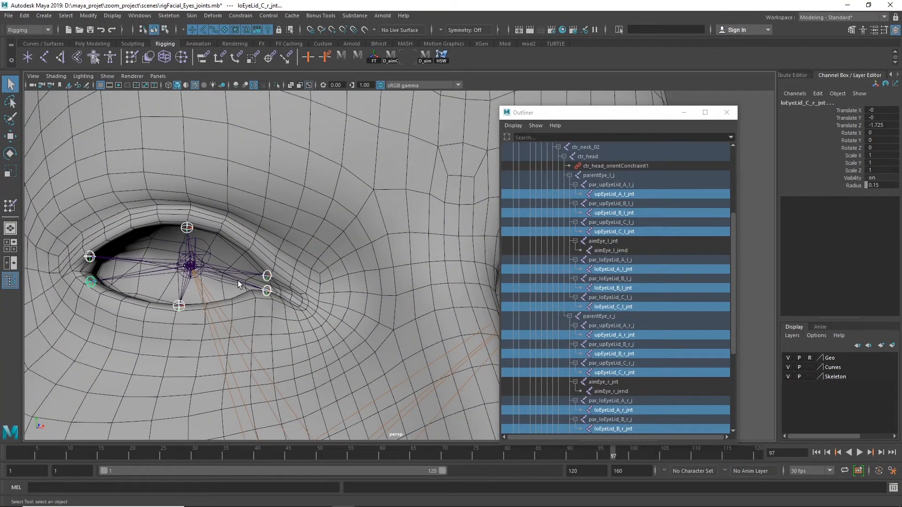
pyautogui.keyDown('alt'); pyautogui.moveTo(345, 311); pyautogui.dragTo(287, 303, button='right'); pyautogui.keyUp('alt')
pyautogui.keyDown('alt'); pyautogui.moveTo(324, 306); pyautogui.dragTo(273, 302); pyautogui.keyUp('alt')
pyautogui.keyDown('alt'); pyautogui.moveTo(348, 300); pyautogui.dragTo(510, 338); pyautogui.keyUp('alt')
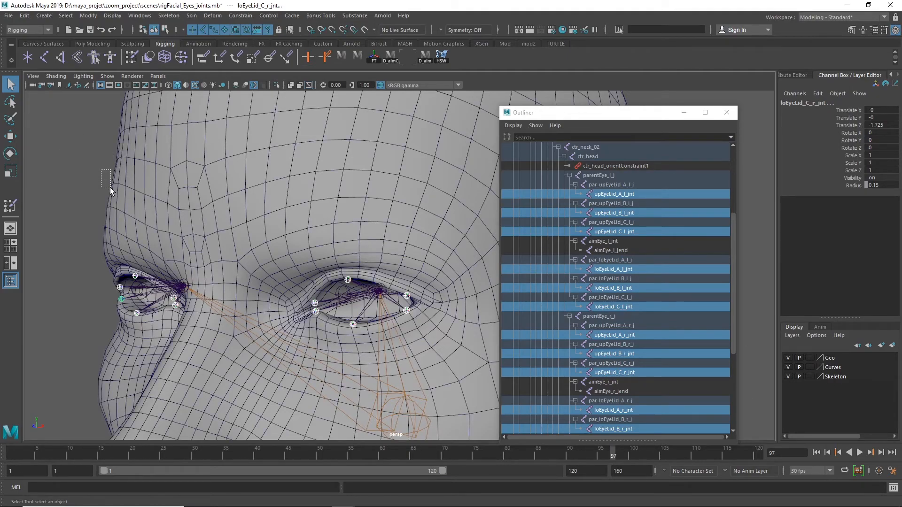
# Add the Body mesh to the joint selection and reset the Add Influence options to their defaults
pyautogui.moveTo(110, 187); pyautogui.dragTo(111, 187)
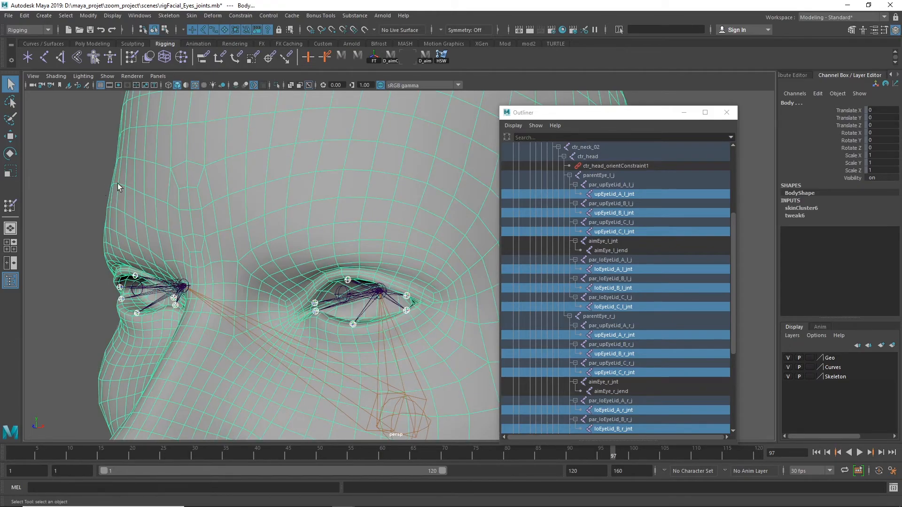
pyautogui.click(192, 15)
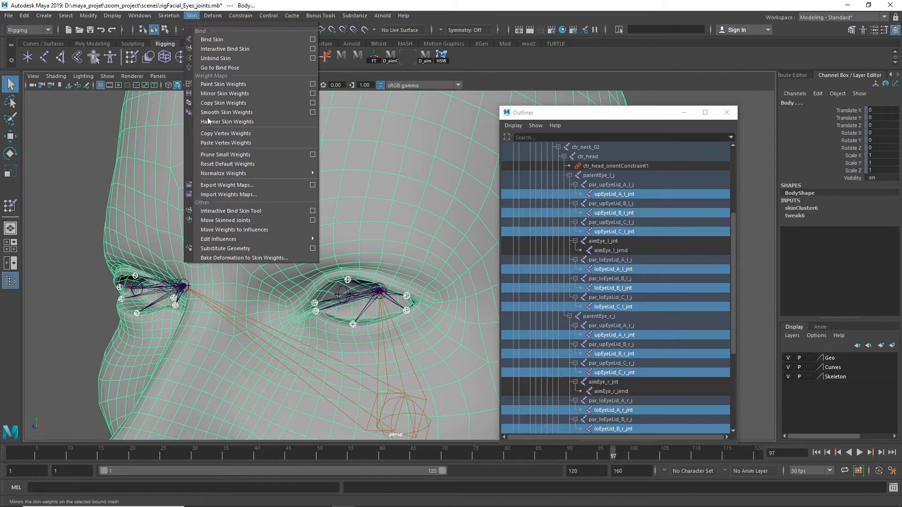
pyautogui.moveTo(244, 239)
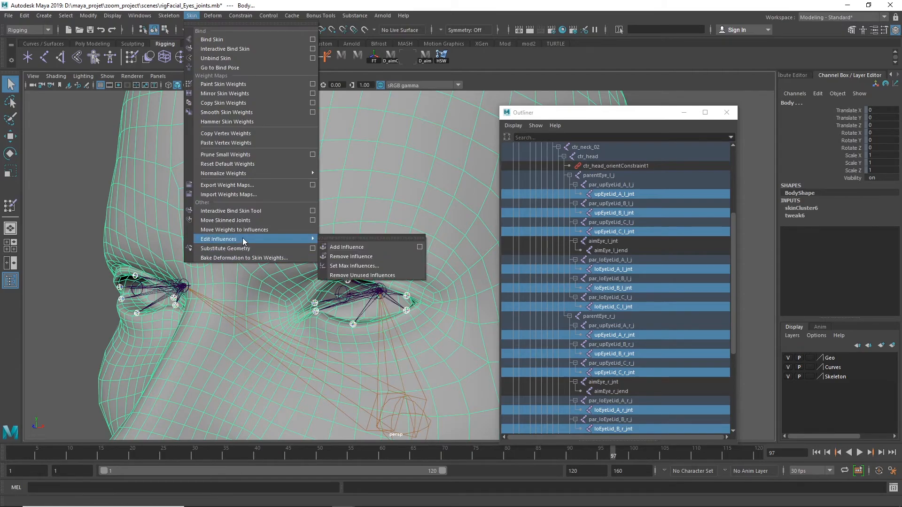
pyautogui.click(419, 247)
pyautogui.click(121, 151)
pyautogui.click(129, 169)
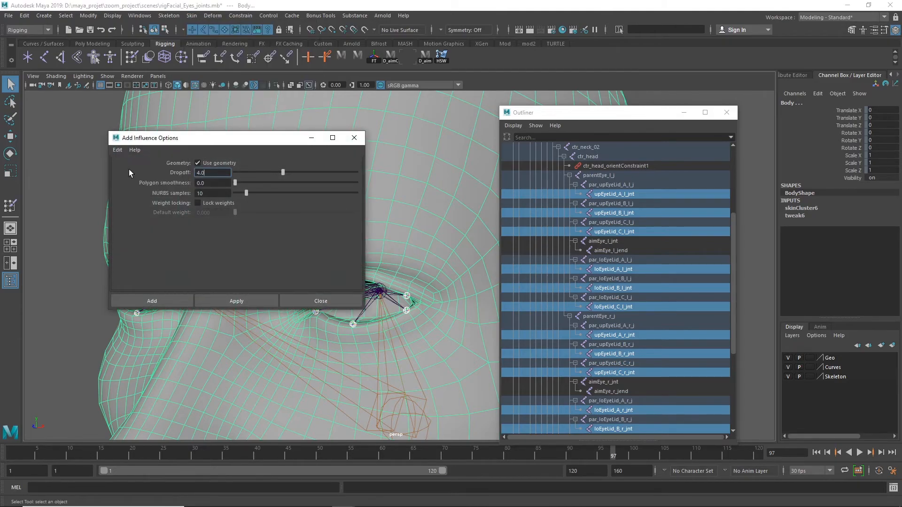
# Add the selected eyelid joints as influences to the Body skin with Use geometry off and Lock weights on
pyautogui.click(197, 163)
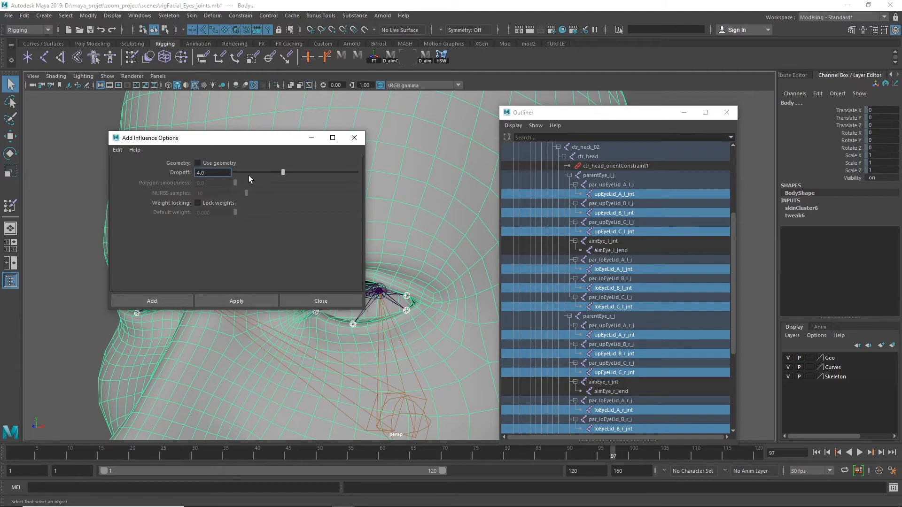
pyautogui.click(198, 204)
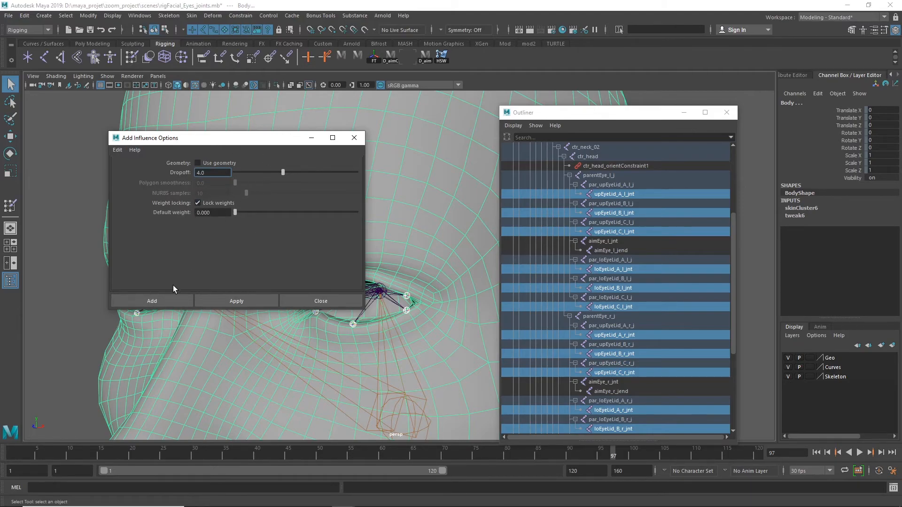
pyautogui.click(151, 301)
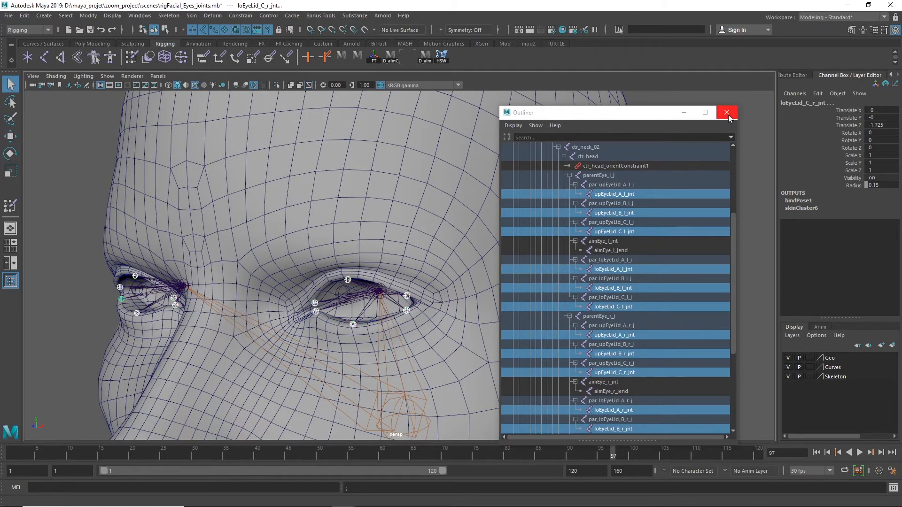
# Close the Outliner and select only the Body mesh
pyautogui.moveTo(730, 225); pyautogui.dragTo(740, 306)
pyautogui.moveTo(748, 340); pyautogui.dragTo(730, 110)
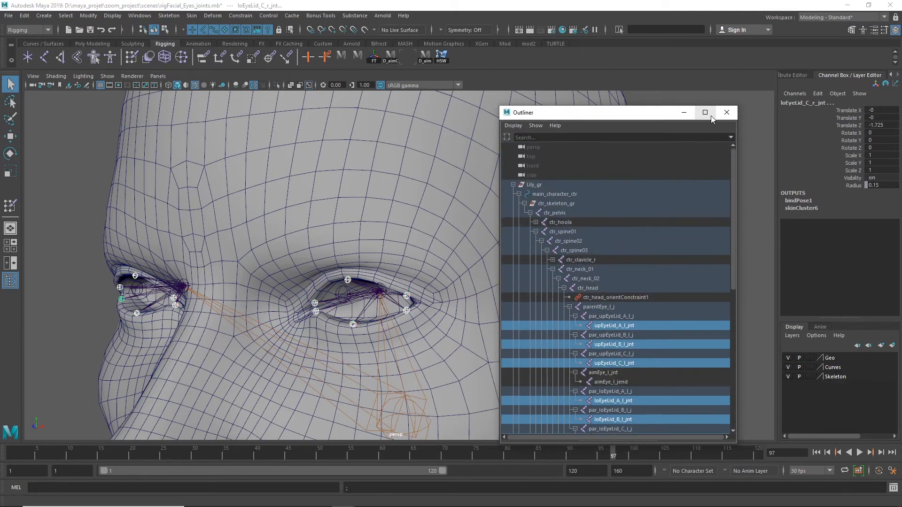
pyautogui.click(726, 113)
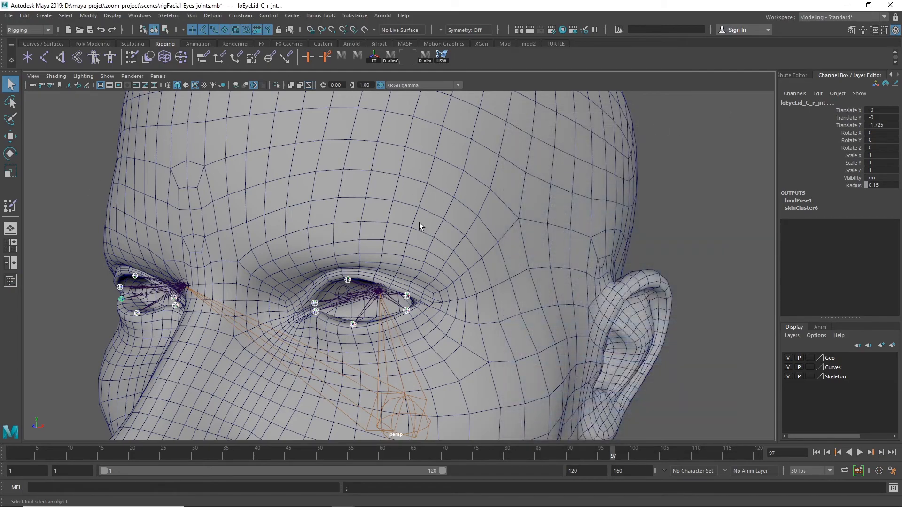
pyautogui.click(60, 127)
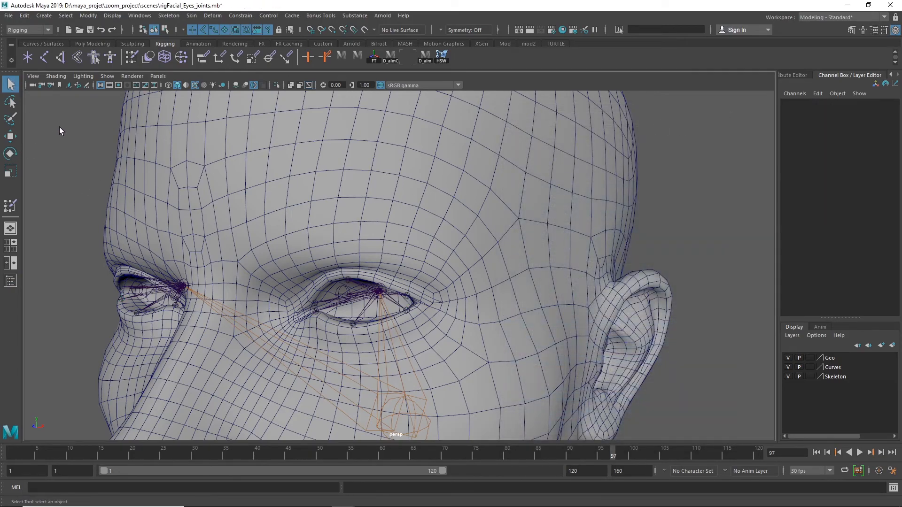
pyautogui.click(520, 170)
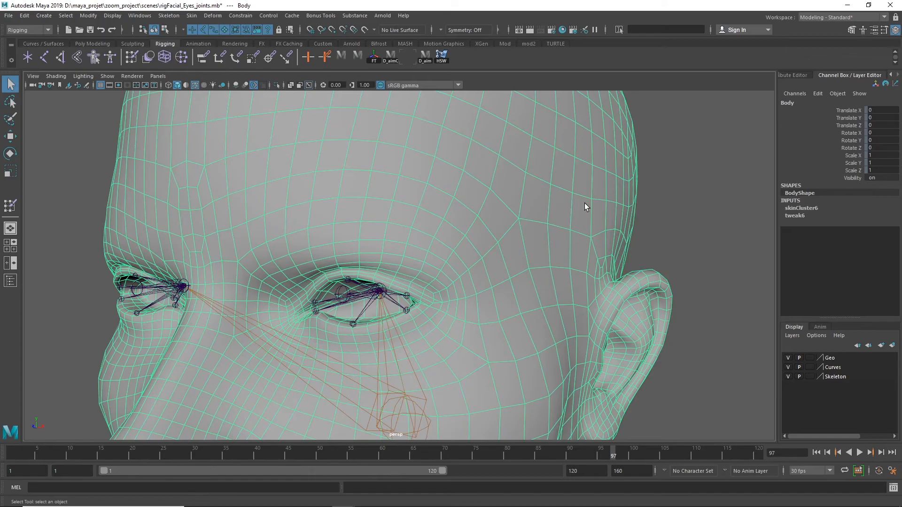
# Open the Paint Skin Weights tool settings for the Body mesh and enlarge the influence list down to the eyelid joints
pyautogui.moveTo(692, 162)
pyautogui.mouseDown(button='right')
pyautogui.moveTo(643, 140)
pyautogui.moveTo(645, 150)
pyautogui.moveTo(670, 155)
pyautogui.moveTo(627, 133)
pyautogui.mouseUp(button='right')
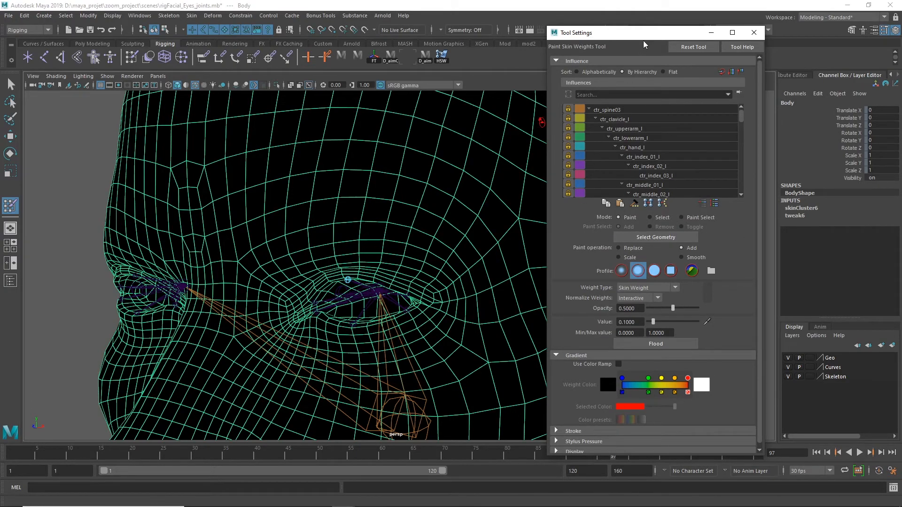
pyautogui.click(10, 207)
pyautogui.click(731, 72)
pyautogui.click(728, 73)
pyautogui.click(729, 74)
pyautogui.click(728, 74)
pyautogui.moveTo(743, 120); pyautogui.dragTo(754, 287)
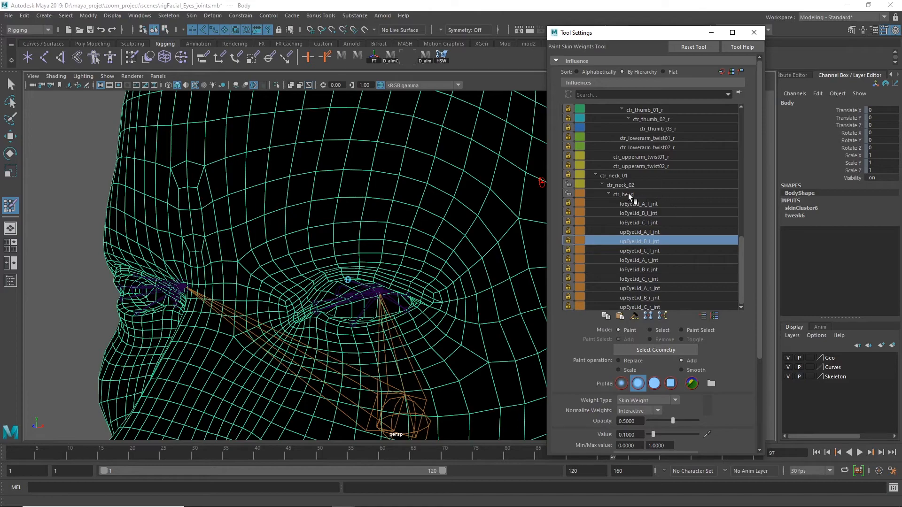
# Lock the weights of ctr_neck_02 and the left thumb influences, and make the unlocked ctr_head the active influence
pyautogui.click(568, 185)
pyautogui.click(653, 194)
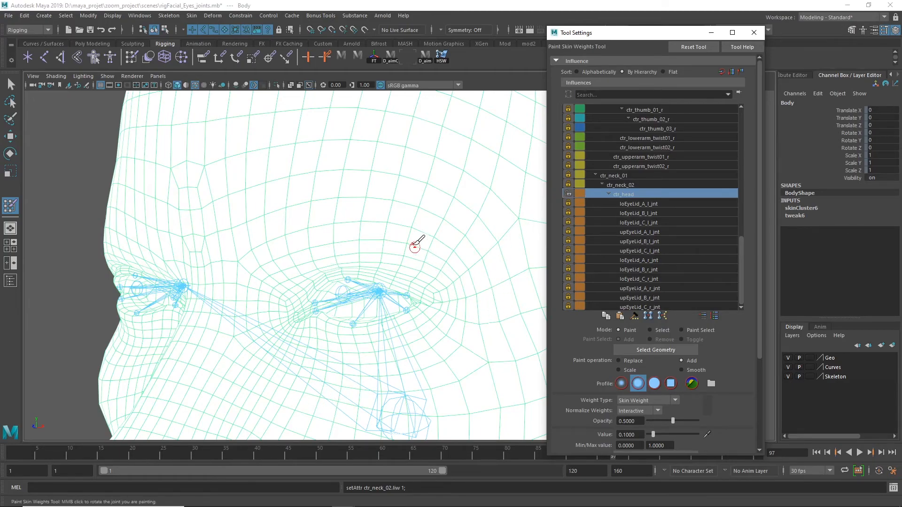
pyautogui.moveTo(742, 257); pyautogui.dragTo(740, 149)
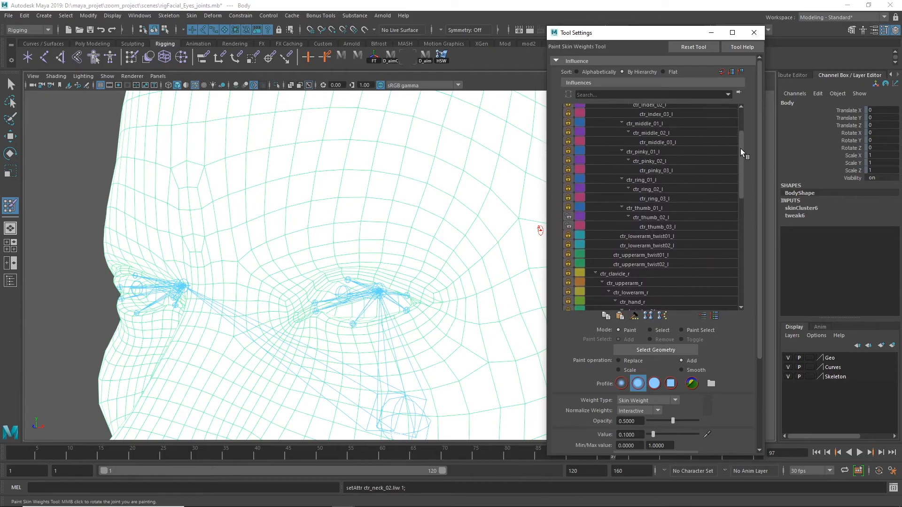
pyautogui.click(568, 226)
pyautogui.moveTo(740, 159); pyautogui.dragTo(724, 281)
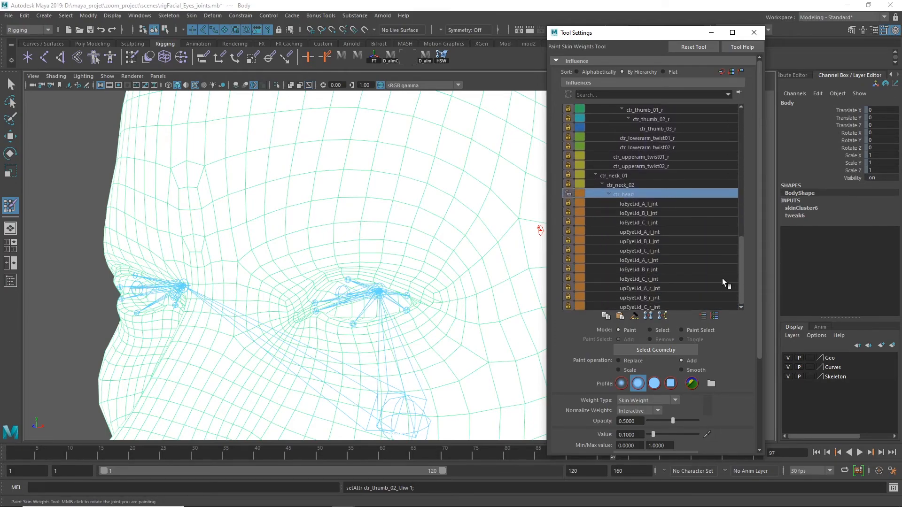
# Leave the weight painting, switch the Body mesh to edge selection and select the lid edge at the upEyeLid_B_l joint
pyautogui.click(11, 84)
pyautogui.scroll(8, 376, 263)
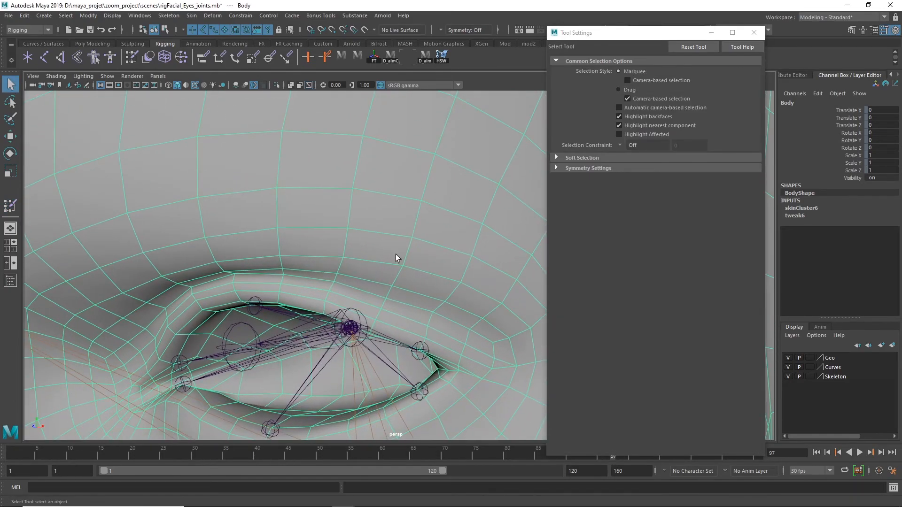
pyautogui.keyDown('alt'); pyautogui.moveTo(407, 246); pyautogui.dragTo(427, 230, button='right'); pyautogui.keyUp('alt')
pyautogui.keyDown('alt'); pyautogui.moveTo(427, 230); pyautogui.dragTo(407, 253); pyautogui.keyUp('alt')
pyautogui.keyDown('alt'); pyautogui.moveTo(407, 254); pyautogui.dragTo(380, 292, button='middle'); pyautogui.keyUp('alt')
pyautogui.keyDown('alt'); pyautogui.moveTo(380, 292); pyautogui.dragTo(370, 254, button='right'); pyautogui.keyUp('alt')
pyautogui.keyDown('alt'); pyautogui.moveTo(351, 236); pyautogui.dragTo(350, 230); pyautogui.keyUp('alt')
pyautogui.keyDown('alt'); pyautogui.moveTo(291, 135); pyautogui.dragTo(318, 194); pyautogui.keyUp('alt')
pyautogui.rightClick(319, 193)
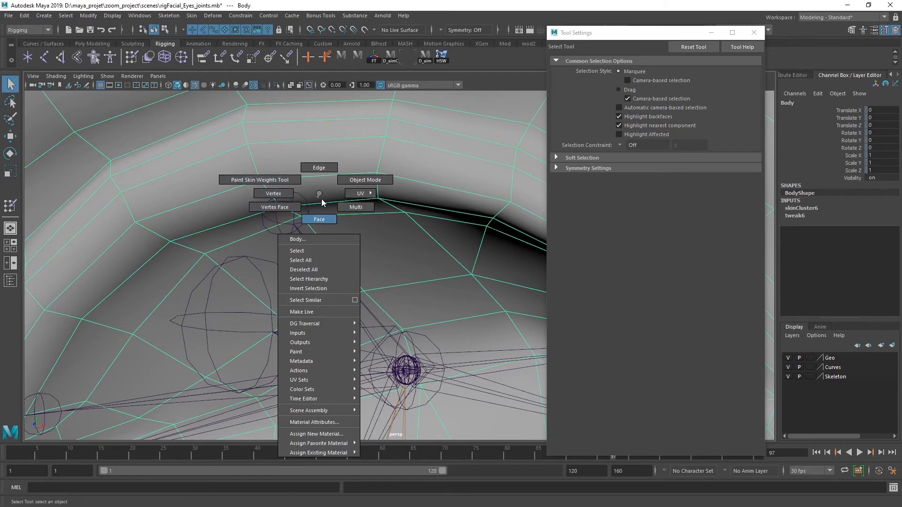
pyautogui.click(319, 168)
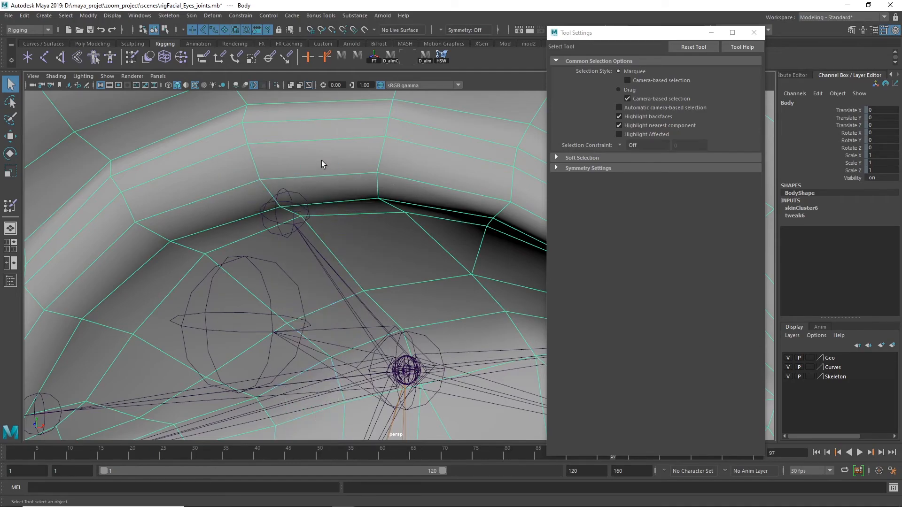
pyautogui.click(296, 217)
# Select the lid edge at the upEyeLid_C_l joint and convert the selection to its two vertices
pyautogui.keyDown('alt'); pyautogui.moveTo(296, 216); pyautogui.dragTo(374, 188); pyautogui.keyUp('alt')
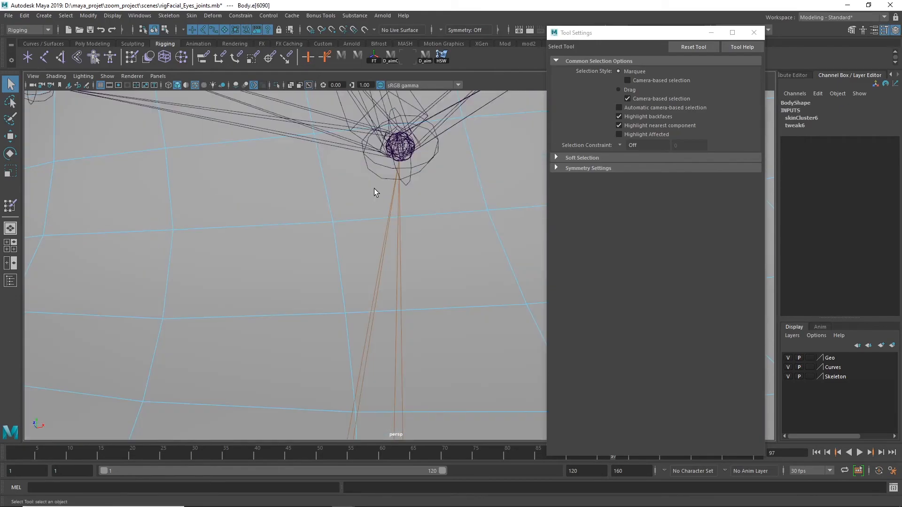
pyautogui.keyDown('alt'); pyautogui.moveTo(373, 181); pyautogui.dragTo(426, 289, button='right'); pyautogui.keyUp('alt')
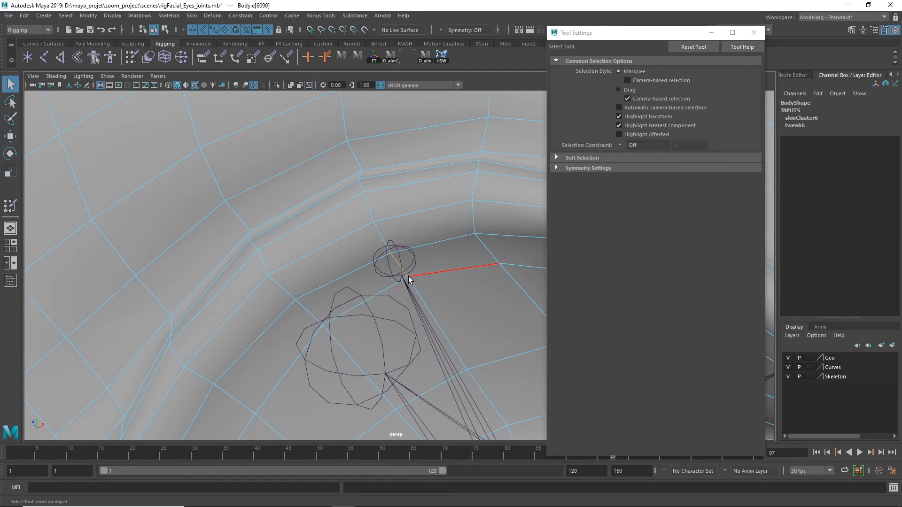
pyautogui.keyDown('alt'); pyautogui.moveTo(409, 281); pyautogui.dragTo(268, 288, button='right'); pyautogui.keyUp('alt')
pyautogui.keyDown('alt'); pyautogui.moveTo(268, 288); pyautogui.dragTo(336, 238); pyautogui.keyUp('alt')
pyautogui.keyDown('alt'); pyautogui.moveTo(337, 239); pyautogui.dragTo(528, 251, button='right'); pyautogui.keyUp('alt')
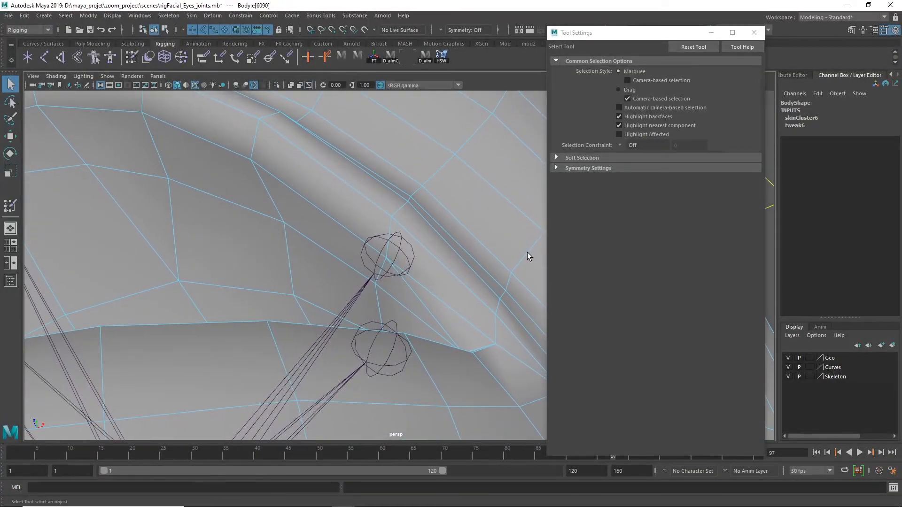
pyautogui.click(380, 273)
pyautogui.press('F9')
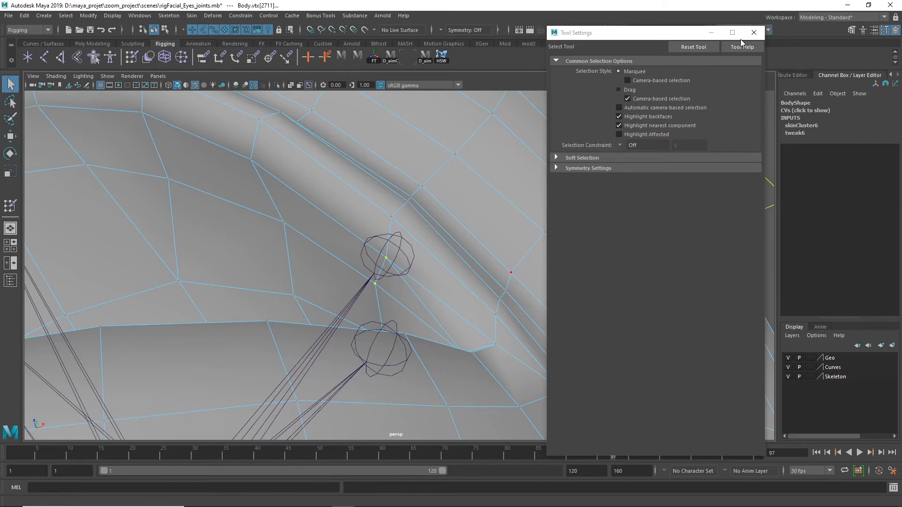
# Return to the Paint Skin Weights Tool on the Body mesh and make upEyeLid_C_l_jnt the active influence
pyautogui.rightClick(274, 201)
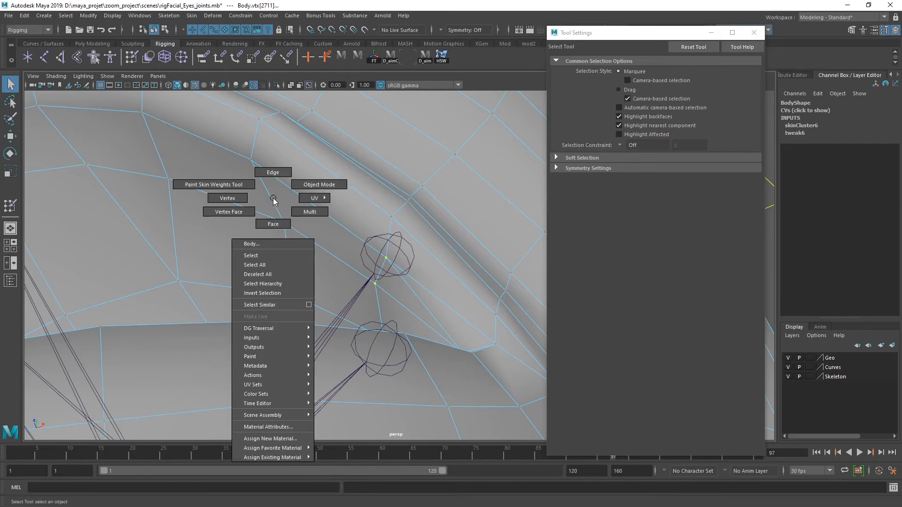
pyautogui.click(212, 174)
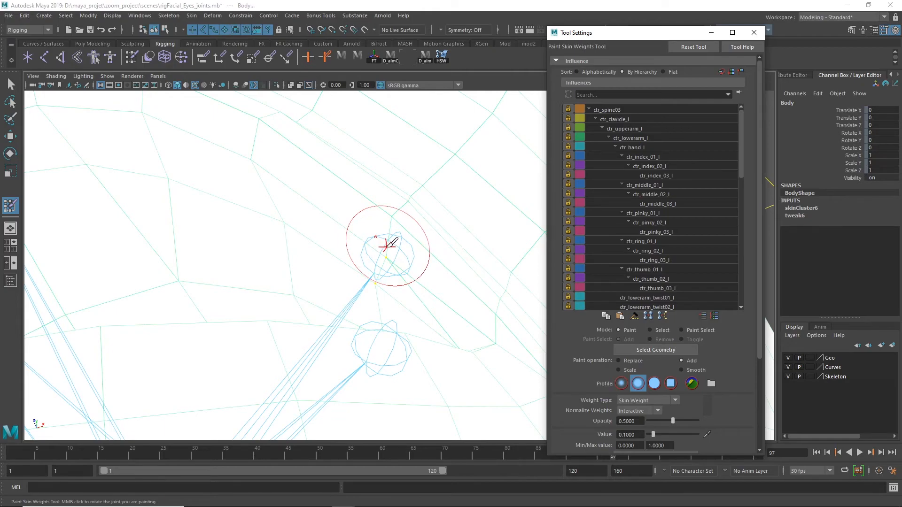
pyautogui.rightClick(386, 249)
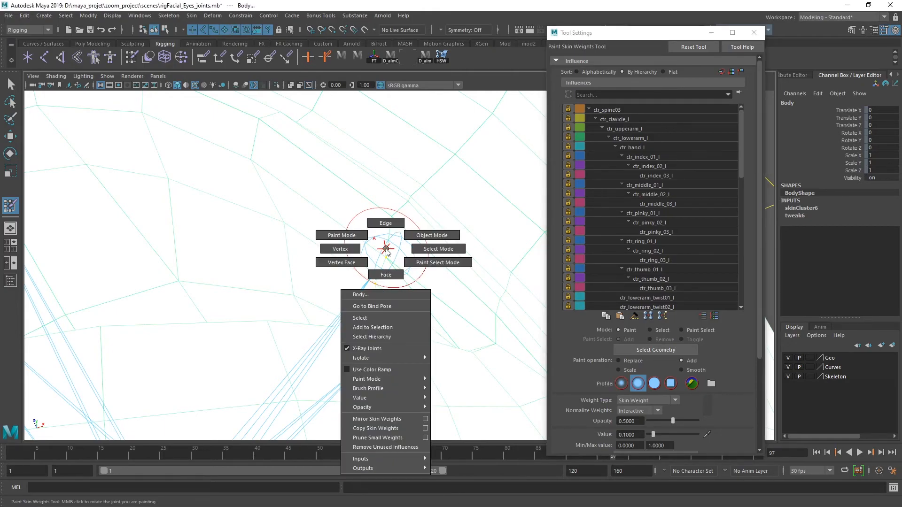
pyautogui.rightClick(388, 247)
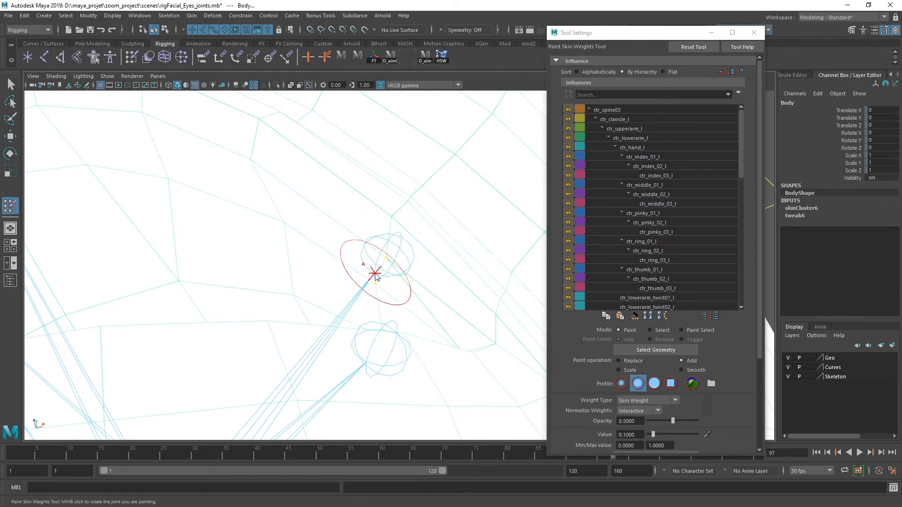
pyautogui.rightClick(375, 273)
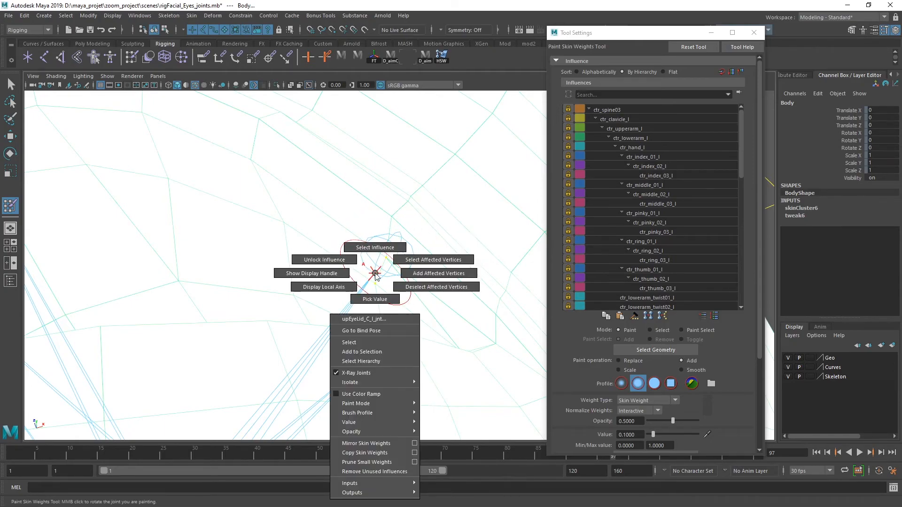
pyautogui.click(384, 235)
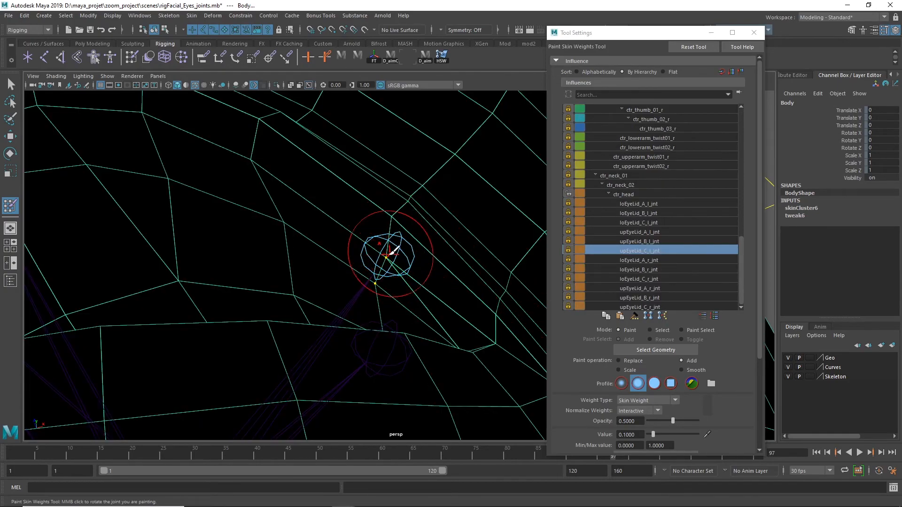
# Unlock upEyeLid_C_l_jnt, flood the selected vertices with Replace at opacity 1 and value 1, and lock the influence again
pyautogui.click(568, 250)
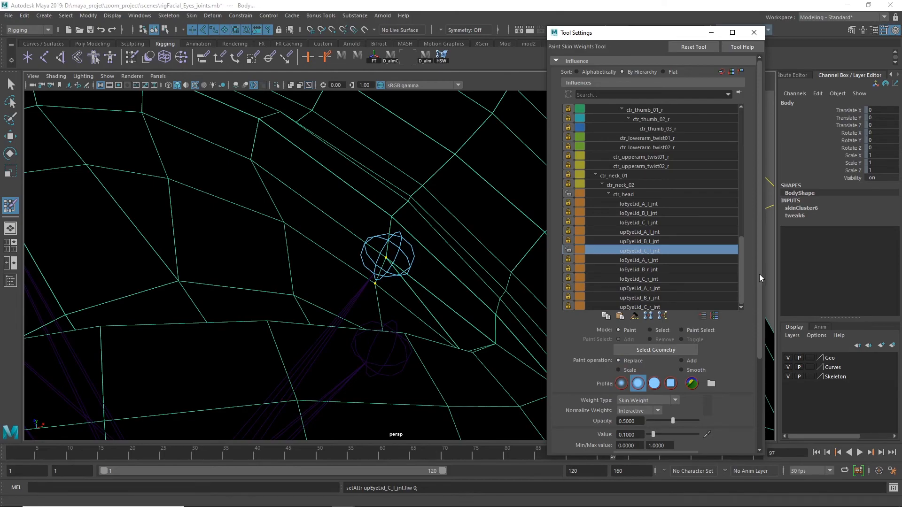
pyautogui.moveTo(640, 421); pyautogui.dragTo(583, 429)
pyautogui.write('1')
pyautogui.press('Return')
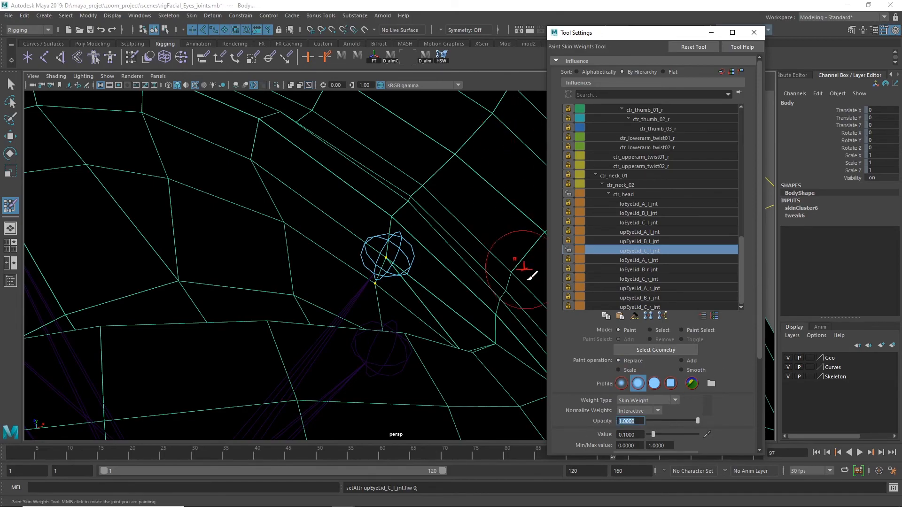
pyautogui.moveTo(633, 435); pyautogui.dragTo(568, 436)
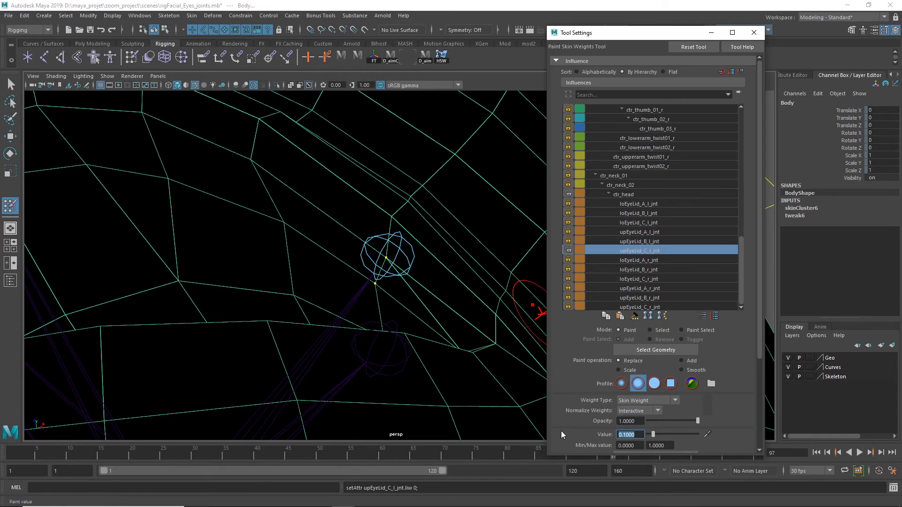
pyautogui.write('1')
pyautogui.press('Return')
pyautogui.scroll(-5, 758, 204)
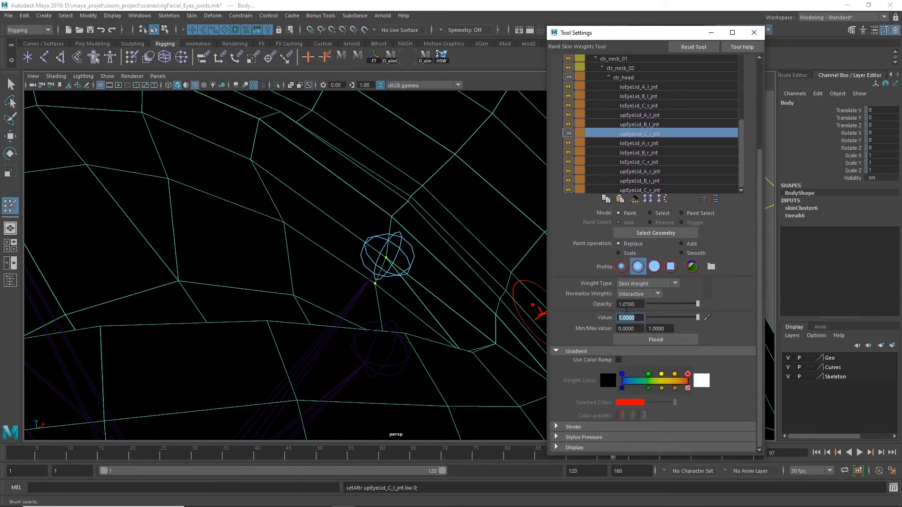
pyautogui.click(665, 342)
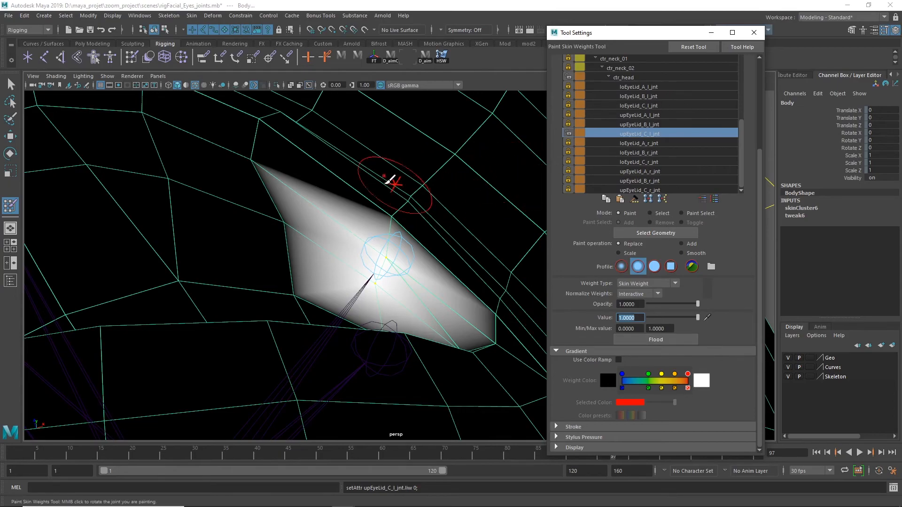
pyautogui.click(569, 135)
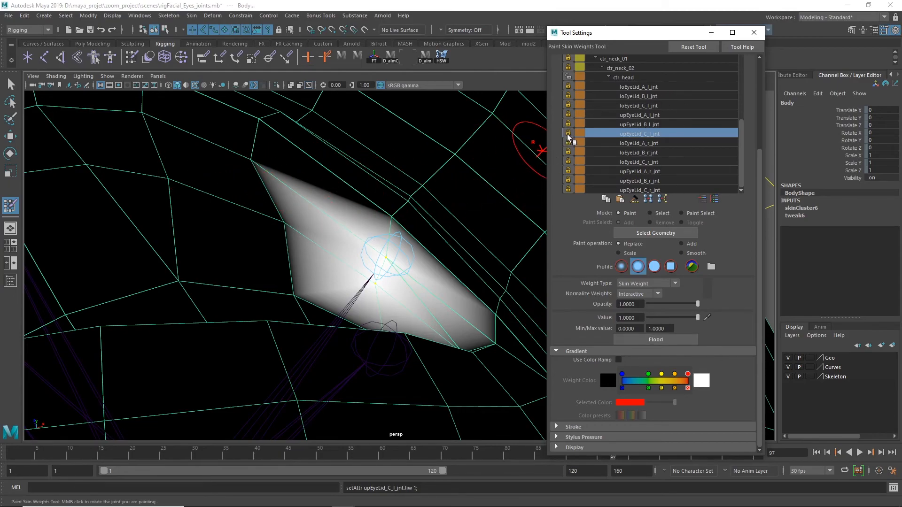
# Select the upper lid edge at the upEyeLid_B_l joint on the Body mesh and convert it to vertices
pyautogui.click(11, 84)
pyautogui.keyDown('alt'); pyautogui.moveTo(395, 245); pyautogui.dragTo(80, 223, button='right'); pyautogui.keyUp('alt')
pyautogui.keyDown('alt'); pyautogui.moveTo(143, 222); pyautogui.dragTo(213, 220, button='right'); pyautogui.keyUp('alt')
pyautogui.keyDown('alt'); pyautogui.moveTo(214, 222); pyautogui.dragTo(359, 284, button='middle'); pyautogui.keyUp('alt')
pyautogui.keyDown('alt'); pyautogui.moveTo(359, 284); pyautogui.dragTo(598, 210, button='right'); pyautogui.keyUp('alt')
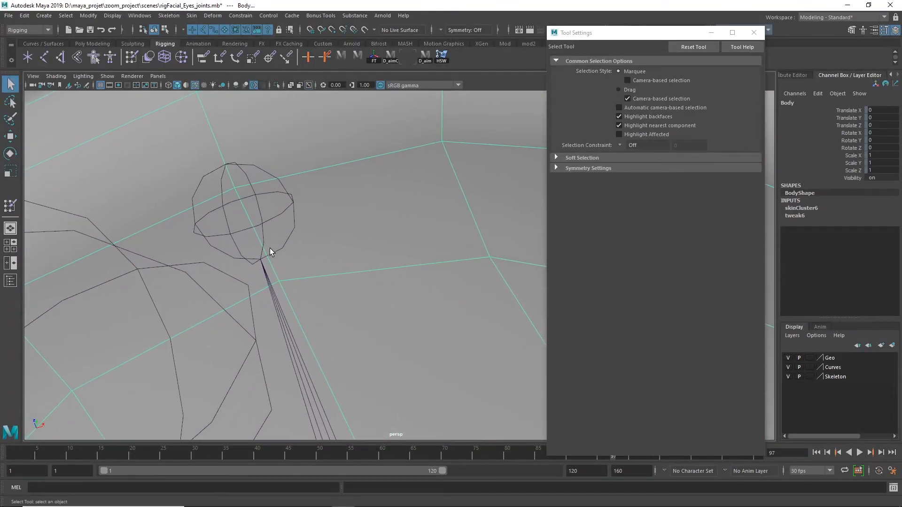
pyautogui.moveTo(271, 260); pyautogui.dragTo(267, 207, button='right')
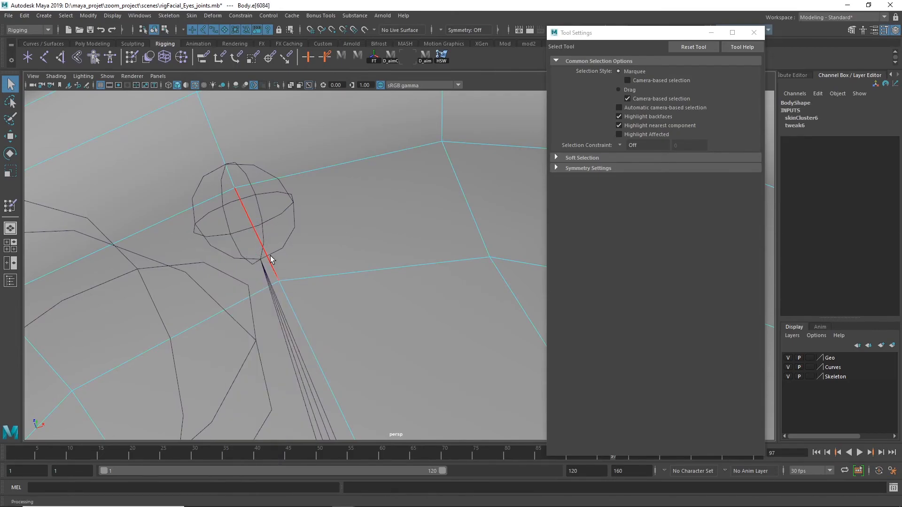
pyautogui.keyDown('alt'); pyautogui.moveTo(376, 244); pyautogui.dragTo(304, 247, button='right'); pyautogui.keyUp('alt')
pyautogui.click(295, 263)
pyautogui.keyDown('alt'); pyautogui.moveTo(295, 263); pyautogui.dragTo(373, 278); pyautogui.keyUp('alt')
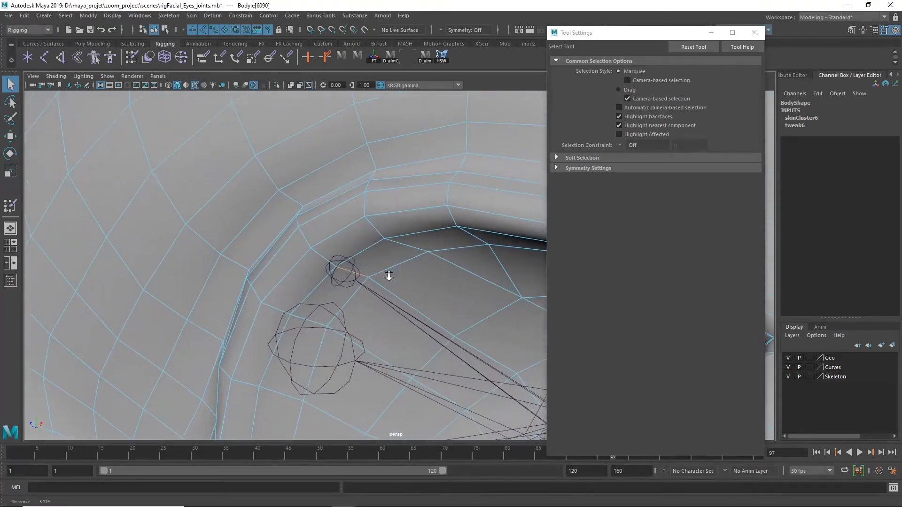
pyautogui.keyDown('alt'); pyautogui.moveTo(372, 278); pyautogui.dragTo(472, 264, button='right'); pyautogui.keyUp('alt')
pyautogui.hotkey('ctrl', 'F9')
pyautogui.keyDown('alt'); pyautogui.moveTo(451, 264); pyautogui.dragTo(364, 221); pyautogui.keyUp('alt')
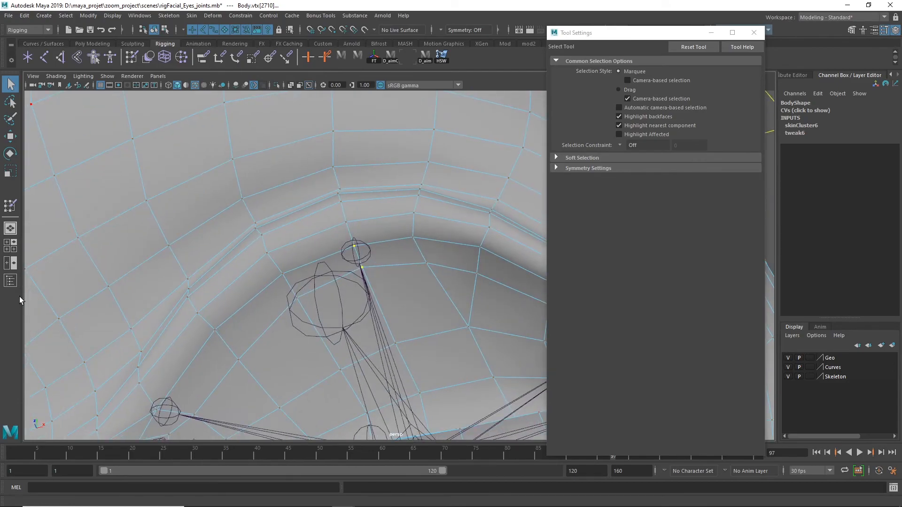
# Make upEyeLid_B_l_jnt the active paint influence, unlock it and flood the selected vertices with a weight of 1
pyautogui.click(10, 205)
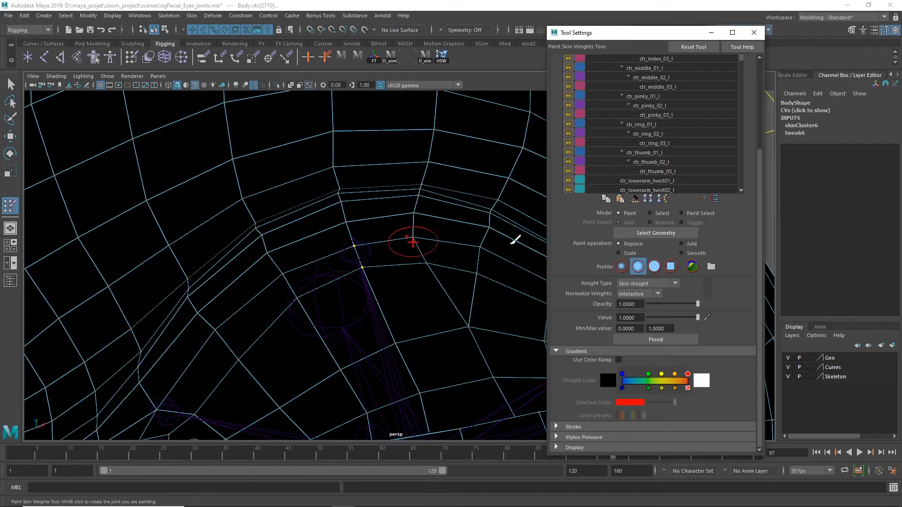
pyautogui.moveTo(370, 276)
pyautogui.keyDown('alt'); pyautogui.mouseDown()
pyautogui.moveTo(377, 284)
pyautogui.moveTo(362, 306)
pyautogui.moveTo(322, 238)
pyautogui.mouseUp(); pyautogui.keyUp('alt')
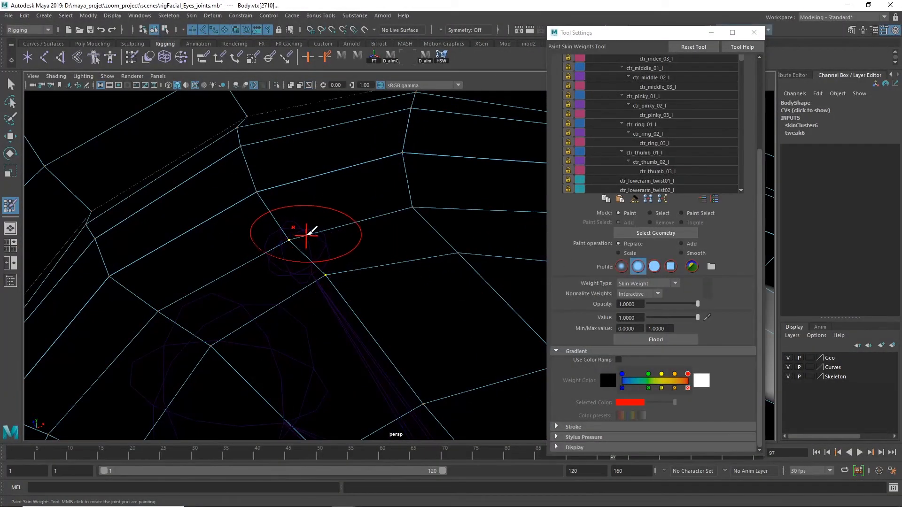
pyautogui.moveTo(305, 236); pyautogui.dragTo(307, 204, button='right')
pyautogui.click(567, 125)
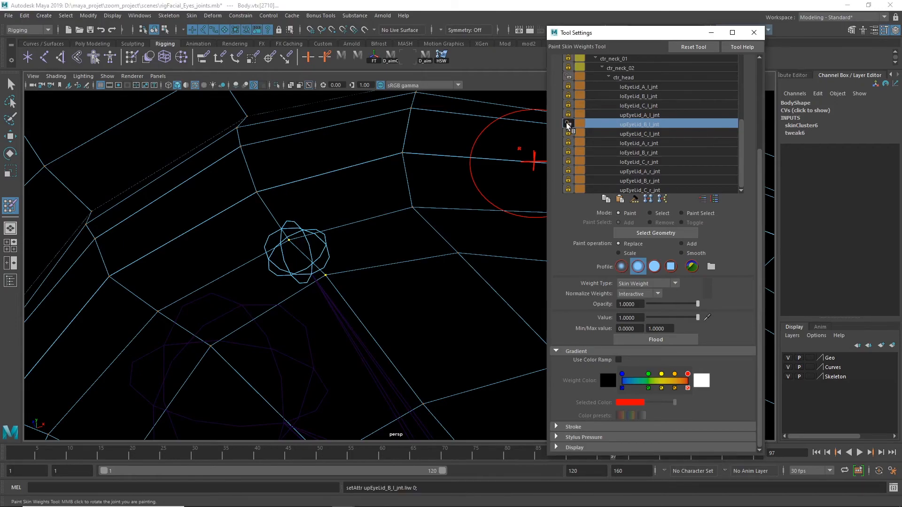
pyautogui.click(647, 339)
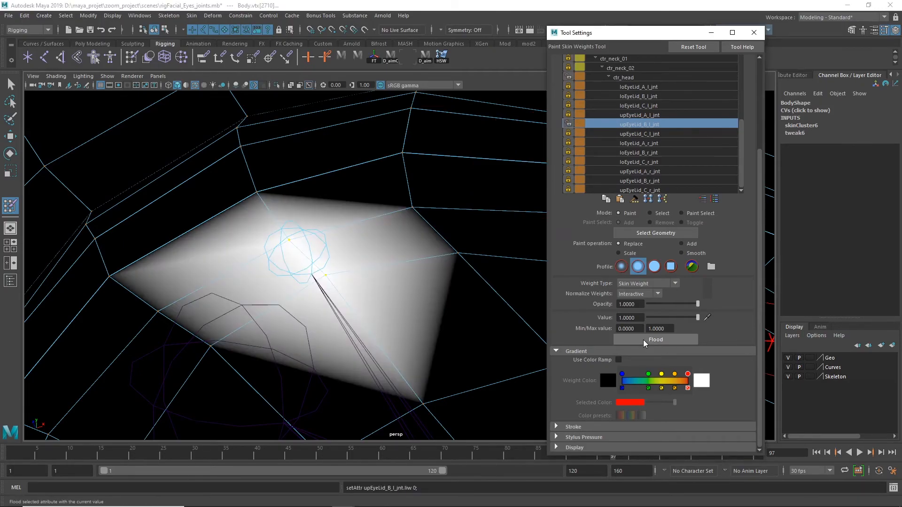
# Select the Body edge at the upEyeLid_A_l joint and convert it to its two vertices
pyautogui.click(10, 83)
pyautogui.scroll(-5, 150, 245)
pyautogui.keyDown('alt'); pyautogui.moveTo(151, 244); pyautogui.dragTo(177, 269); pyautogui.keyUp('alt')
pyautogui.scroll(5, 177, 269)
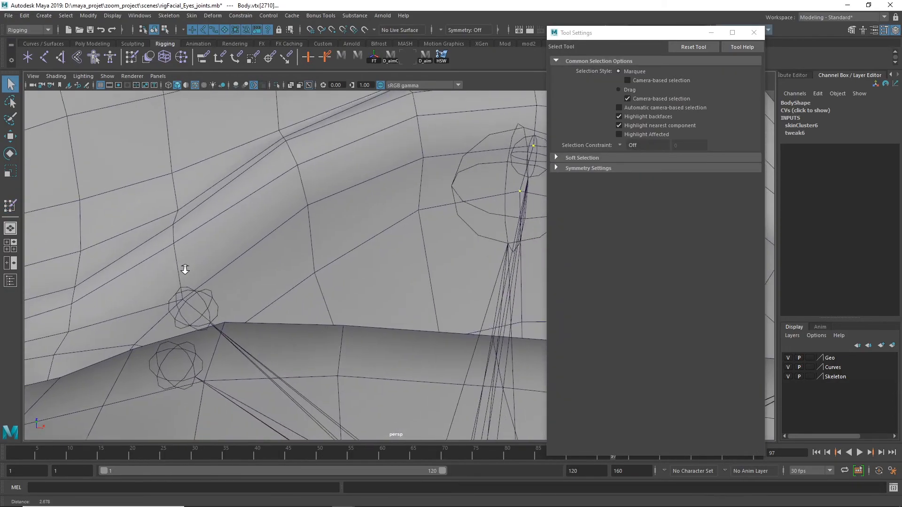
pyautogui.keyDown('alt'); pyautogui.moveTo(177, 270); pyautogui.dragTo(360, 193, button='middle'); pyautogui.keyUp('alt')
pyautogui.keyDown('alt'); pyautogui.moveTo(361, 193); pyautogui.dragTo(333, 289); pyautogui.keyUp('alt')
pyautogui.moveTo(333, 288); pyautogui.dragTo(333, 261, button='right')
pyautogui.click(294, 320)
pyautogui.hotkey('ctrl', 'F9')
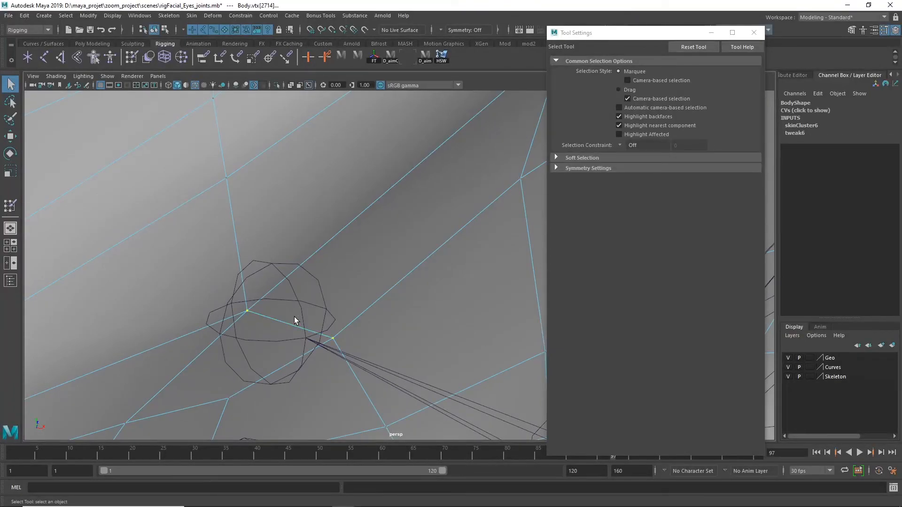
pyautogui.click(6, 209)
pyautogui.moveTo(308, 279)
pyautogui.mouseDown(button='right')
pyautogui.moveTo(308, 345)
pyautogui.moveTo(311, 329)
pyautogui.moveTo(301, 325)
pyautogui.moveTo(333, 349)
pyautogui.mouseUp(button='right')
pyautogui.click(8, 84)
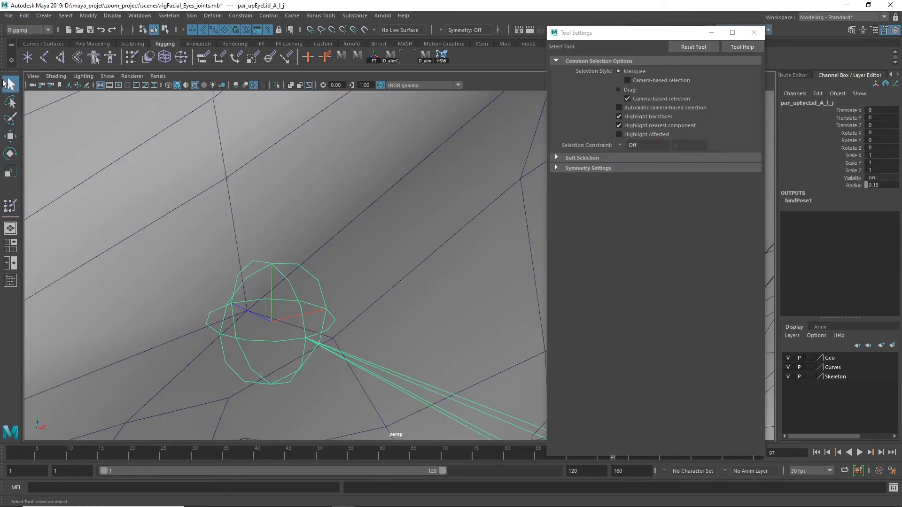
# Reselect the Body edge at the upEyeLid_A_l joint and convert the selection to vertices
pyautogui.moveTo(366, 233); pyautogui.dragTo(359, 197, button='right')
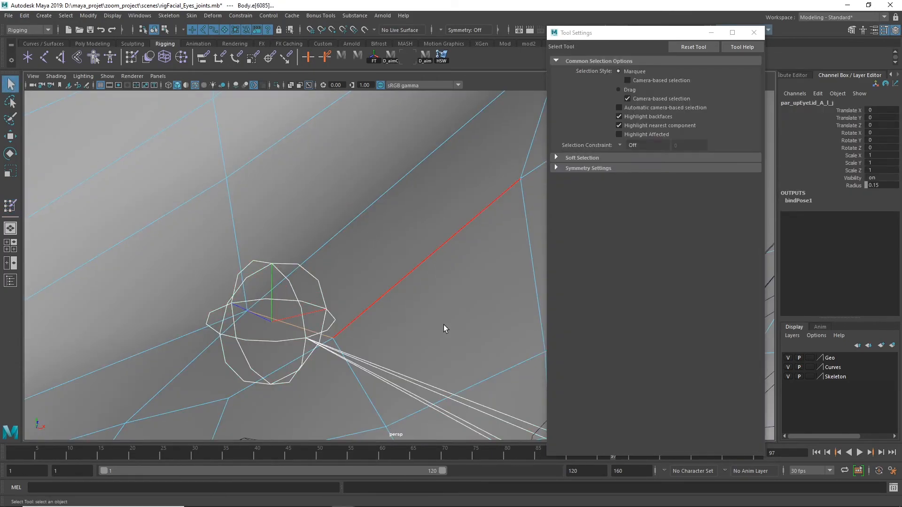
pyautogui.click(289, 323)
pyautogui.keyDown('ctrl'); pyautogui.moveTo(329, 310); pyautogui.dragTo(400, 253, button='right'); pyautogui.keyUp('ctrl')
# Resume painting skin weights and lock the upEyeLid_B_l_jnt influence
pyautogui.press('y')
pyautogui.scroll(-5, 658, 122)
pyautogui.click(639, 124)
pyautogui.click(569, 124)
# Unlock upEyeLid_A_l_jnt, flood the selected vertices with a weight of 1, and lock the influence again
pyautogui.click(648, 115)
pyautogui.click(569, 115)
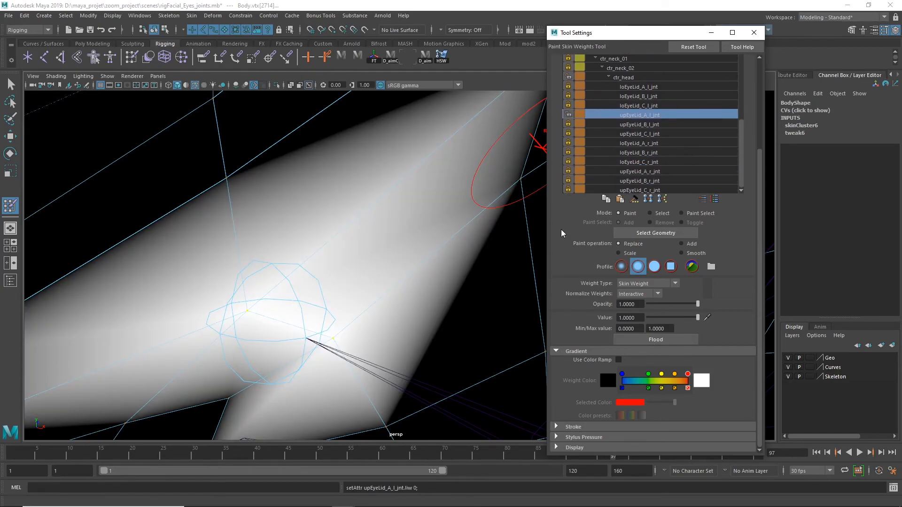
pyautogui.press('f')
pyautogui.click(569, 115)
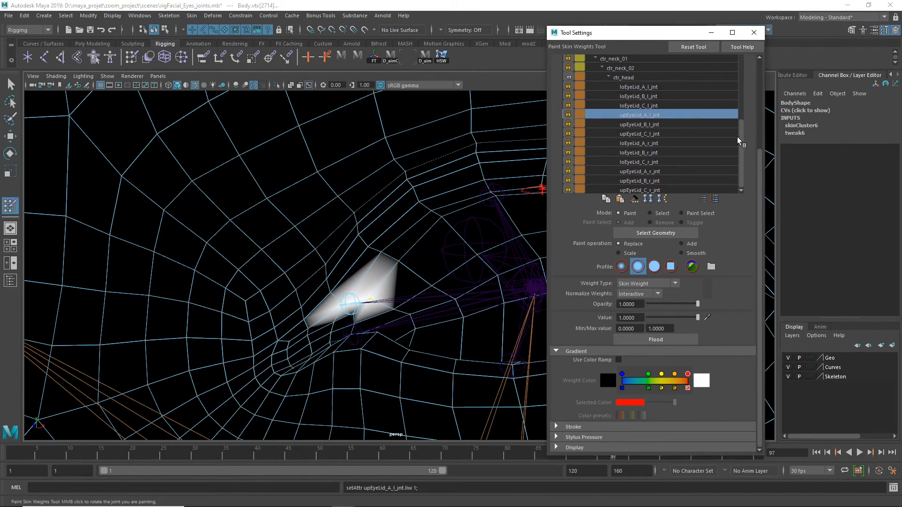
# Filter the influence list with *loEyeLid* to show only the lower eyelid joints
pyautogui.scroll(12, 681, 141)
pyautogui.scroll(3, 706, 75)
pyautogui.click(642, 93)
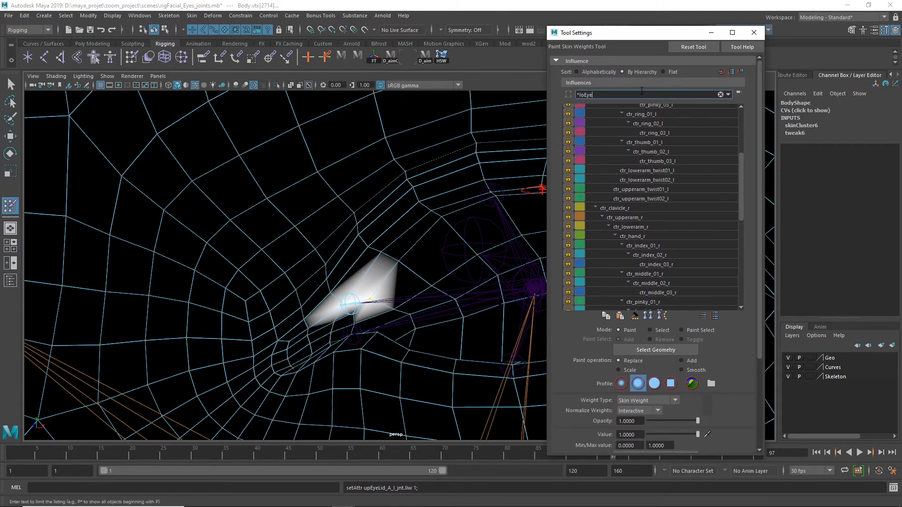
pyautogui.write('*loEyeLid*')
pyautogui.press('Return')
# Select the Body edge at the loEyeLid_C_l joint and convert the selection to vertices
pyautogui.keyDown('alt'); pyautogui.moveTo(382, 342); pyautogui.dragTo(211, 265, button='middle'); pyautogui.keyUp('alt')
pyautogui.press('q')
pyautogui.moveTo(418, 301)
pyautogui.keyDown('alt'); pyautogui.mouseDown(button='middle')
pyautogui.moveTo(391, 186)
pyautogui.moveTo(292, 235)
pyautogui.mouseUp(button='middle'); pyautogui.keyUp('alt')
pyautogui.keyDown('alt'); pyautogui.moveTo(291, 235); pyautogui.dragTo(410, 213); pyautogui.keyUp('alt')
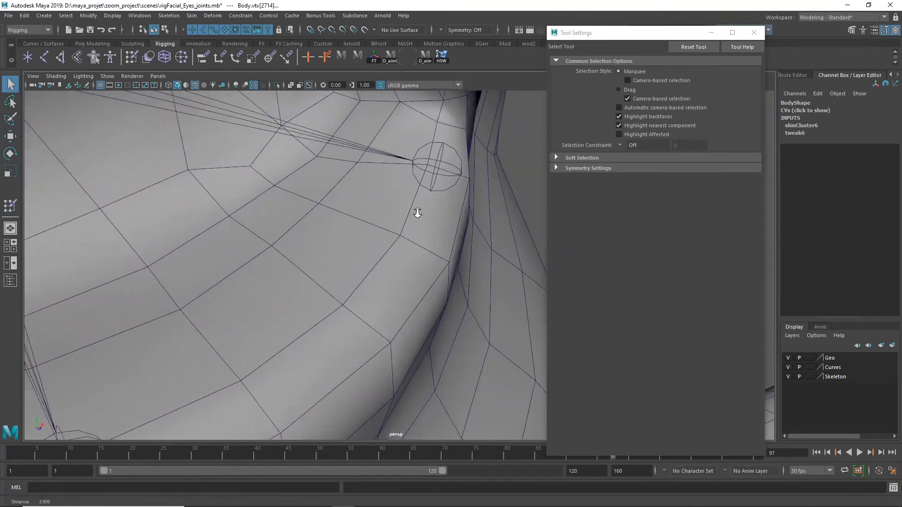
pyautogui.moveTo(411, 213); pyautogui.dragTo(399, 169, button='right')
pyautogui.click(381, 160)
pyautogui.hotkey('ctrl', 'F9')
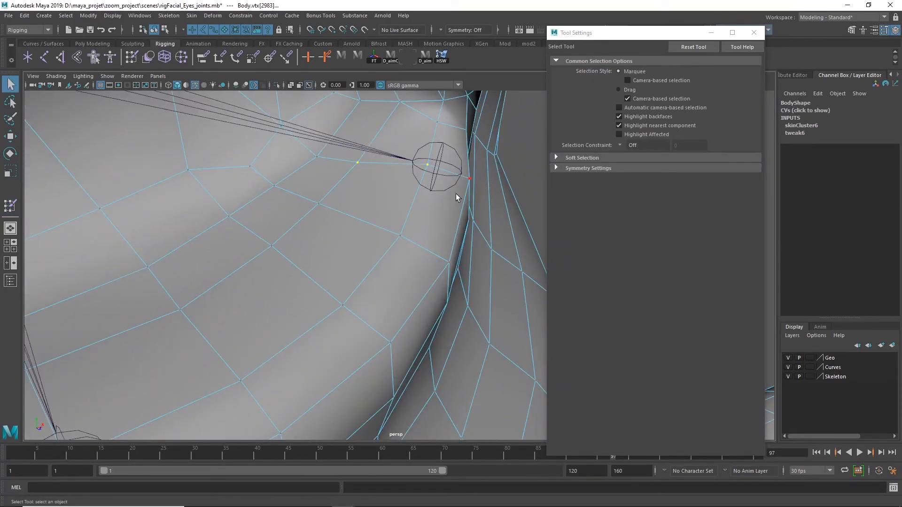
# Resume painting skin weights and flood the selected vertices with a weight of 1 for loEyeLid_C_l_jnt
pyautogui.click(10, 205)
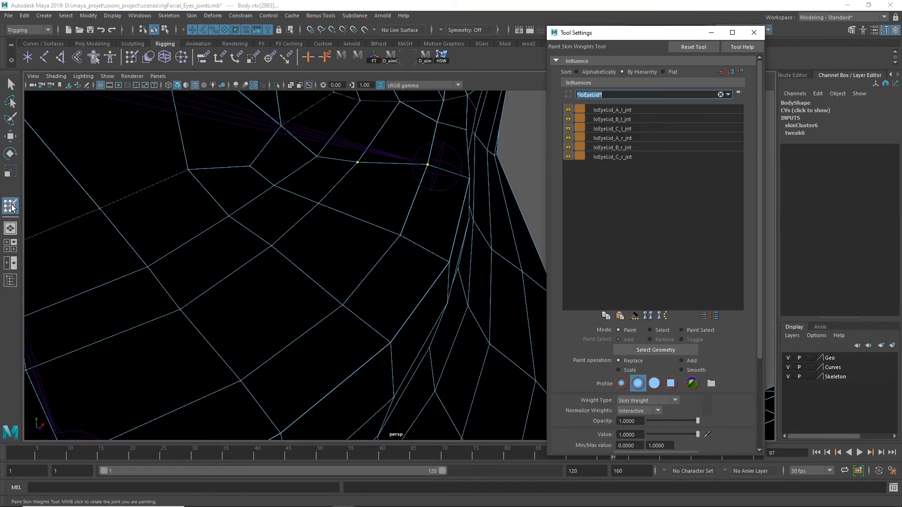
pyautogui.click(625, 127)
pyautogui.scroll(-5, 717, 354)
# Select the Body edge at the loEyeLid_B_l joint and convert it to vertices
pyautogui.moveTo(437, 160); pyautogui.dragTo(288, 201)
pyautogui.press('q')
pyautogui.scroll(-3, 215, 211)
pyautogui.scroll(5, 215, 211)
pyautogui.press('F10')
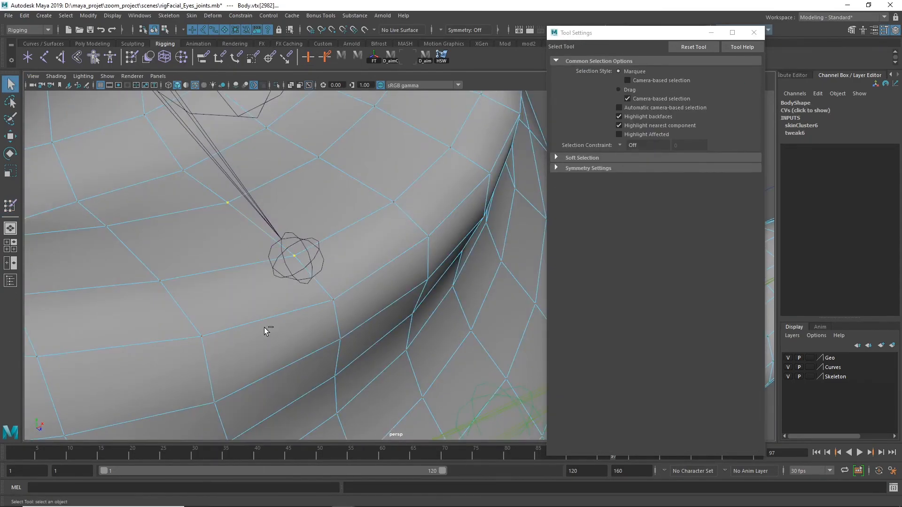
# Lock the loEyeLid_C_l_jnt influence and flood the selected vertices with a weight of 1 for loEyeLid_B_l_jnt
pyautogui.click(11, 205)
pyautogui.scroll(3, 750, 65)
pyautogui.click(569, 129)
pyautogui.click(576, 119)
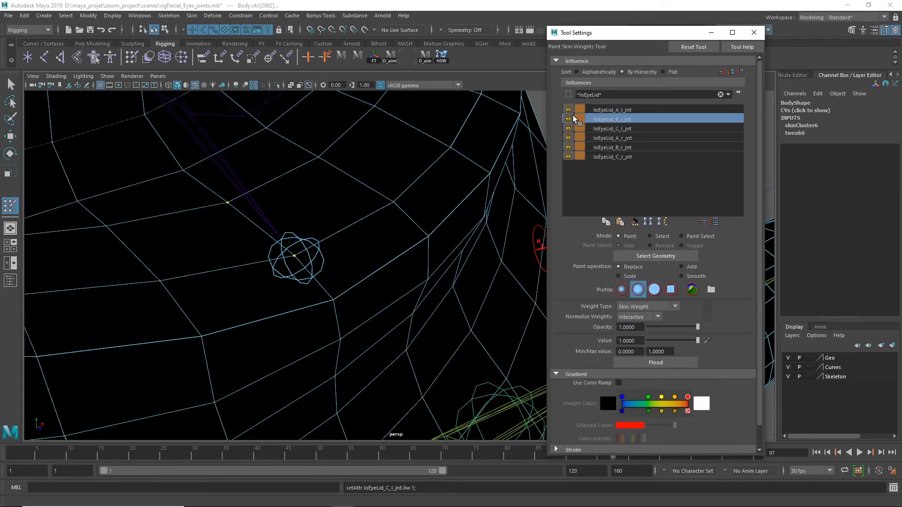
pyautogui.click(656, 363)
# Select the Body edge at the loEyeLid_A_l joint and convert it to vertices
pyautogui.press('q')
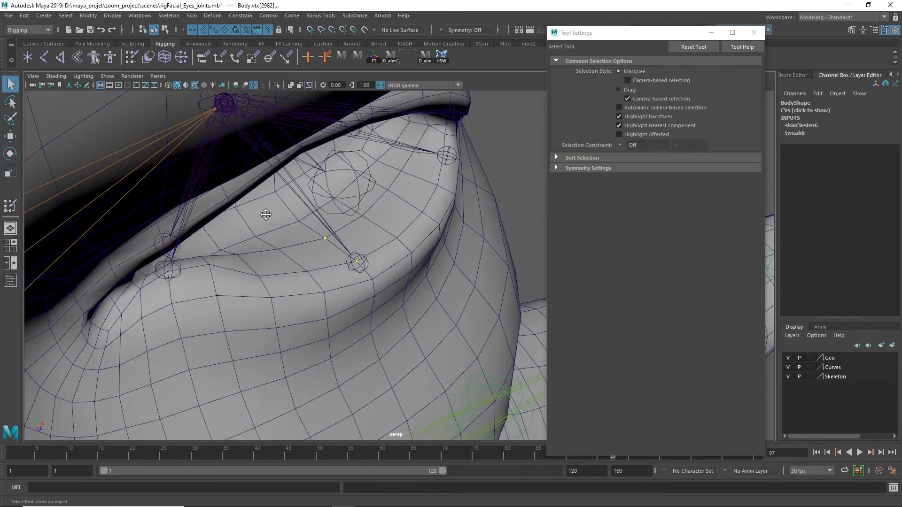
pyautogui.scroll(5, 231, 227)
pyautogui.scroll(-2, 351, 201)
pyautogui.press('F10')
pyautogui.click(230, 282)
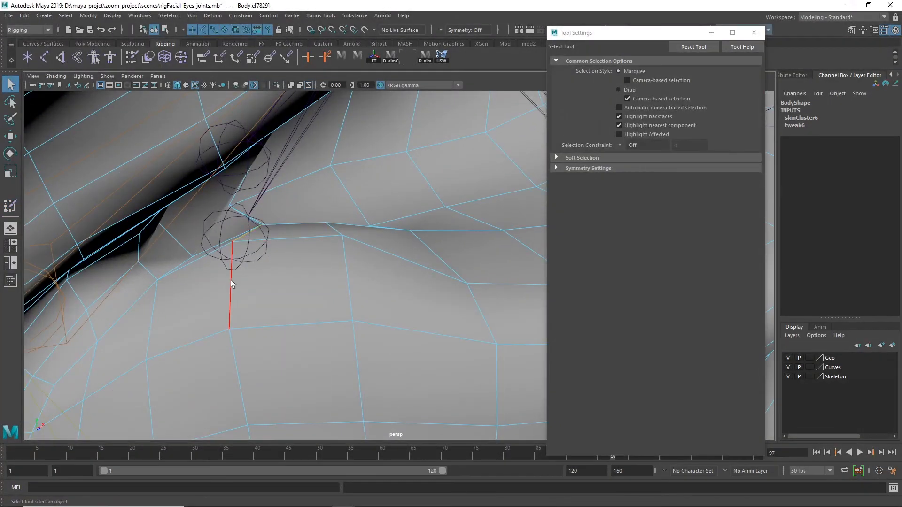
pyautogui.hotkey('ctrl', 'F9')
# Unlock loEyeLid_A_l_jnt, flood the selected vertices with a weight of 1, and close the tool settings
pyautogui.press('y')
pyautogui.click(611, 110)
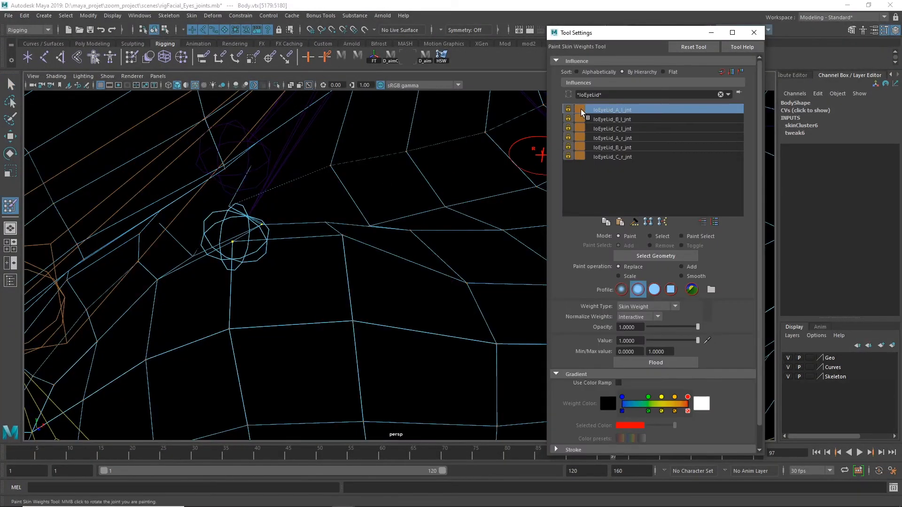
pyautogui.click(656, 363)
pyautogui.press('q')
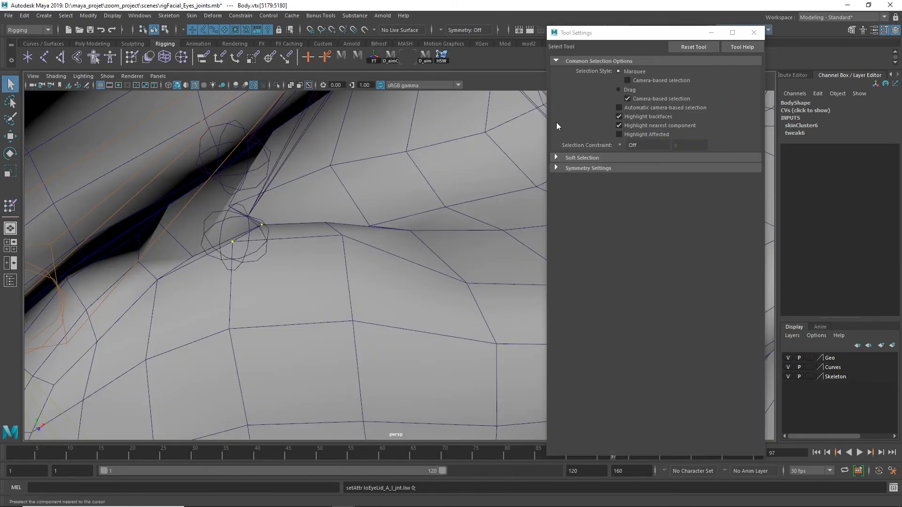
pyautogui.click(755, 32)
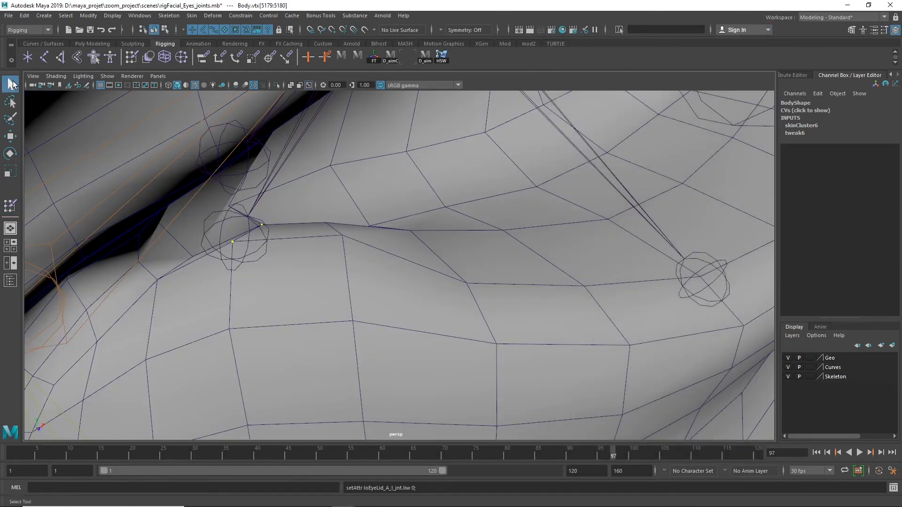
# Test the upper eyelid weights by rotating par_upEyeLid_A_l_j about its X axis, and undo the rotation
pyautogui.scroll(-5, 229, 187)
pyautogui.keyDown('alt'); pyautogui.moveTo(366, 207); pyautogui.dragTo(483, 284); pyautogui.keyUp('alt')
pyautogui.press('w')
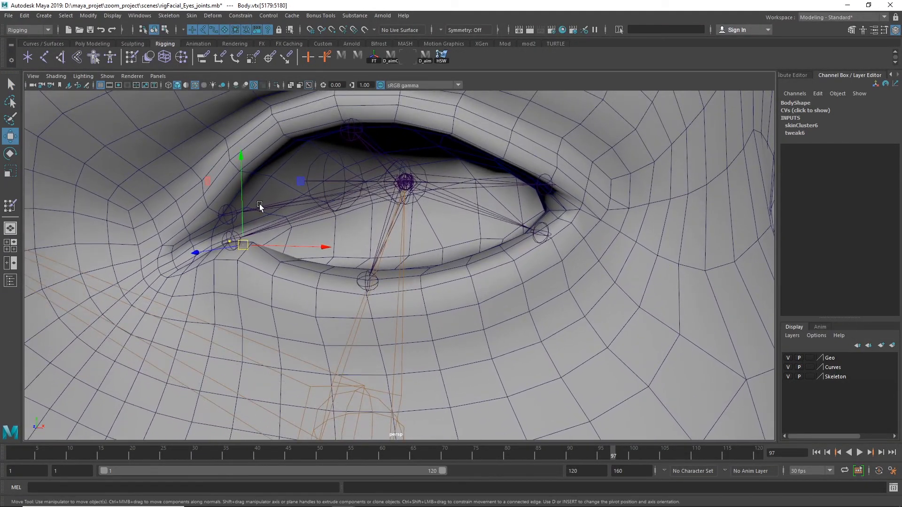
pyautogui.click(273, 203)
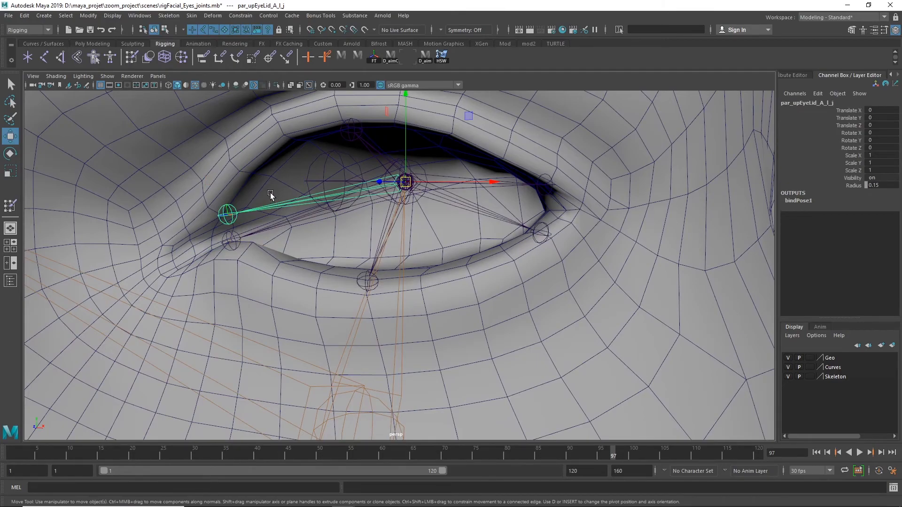
pyautogui.press('e')
pyautogui.moveTo(340, 153); pyautogui.dragTo(334, 134)
pyautogui.hotkey('ctrl', 'z')
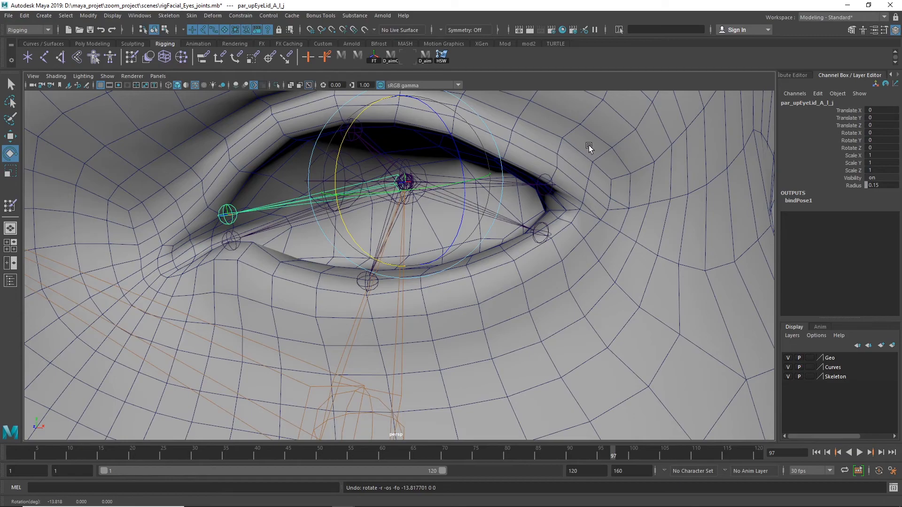
# Select par_upEyeLid_B_l_j and set the Geo display layer to Reference so the mesh cannot be selected
pyautogui.click(374, 155)
pyautogui.click(379, 155)
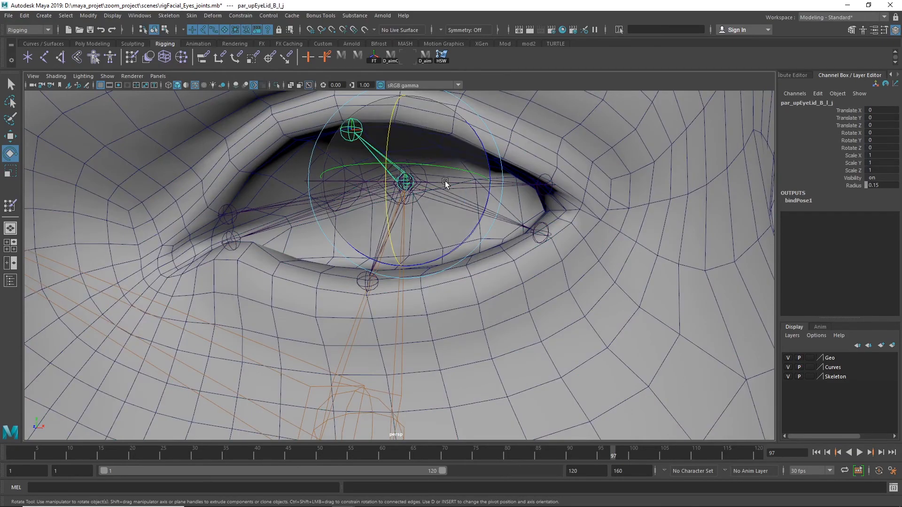
pyautogui.click(805, 358)
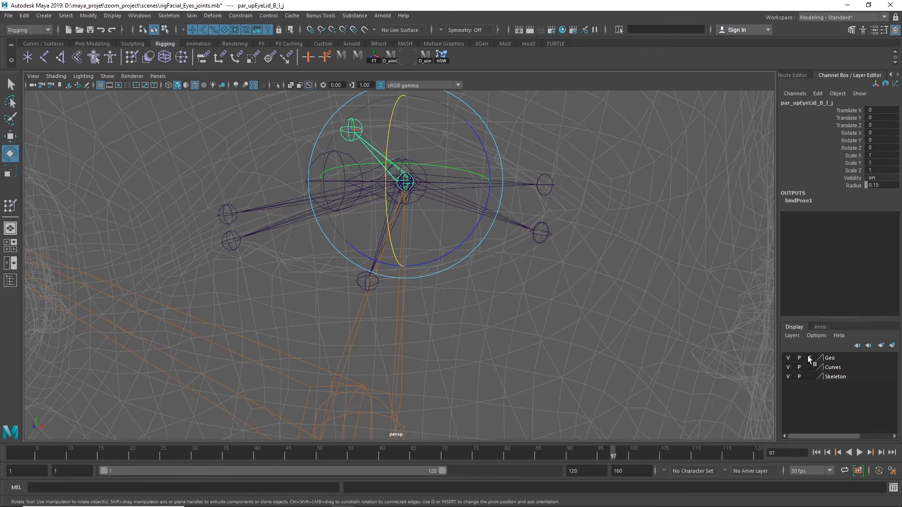
pyautogui.click(810, 358)
# Test-rotate the par_upEyeLid_B_l_j and par_upEyeLid_C_l_j joints, undoing each rotation, and clear the selection
pyautogui.moveTo(376, 149)
pyautogui.mouseDown()
pyautogui.moveTo(373, 167)
pyautogui.moveTo(376, 157)
pyautogui.mouseUp()
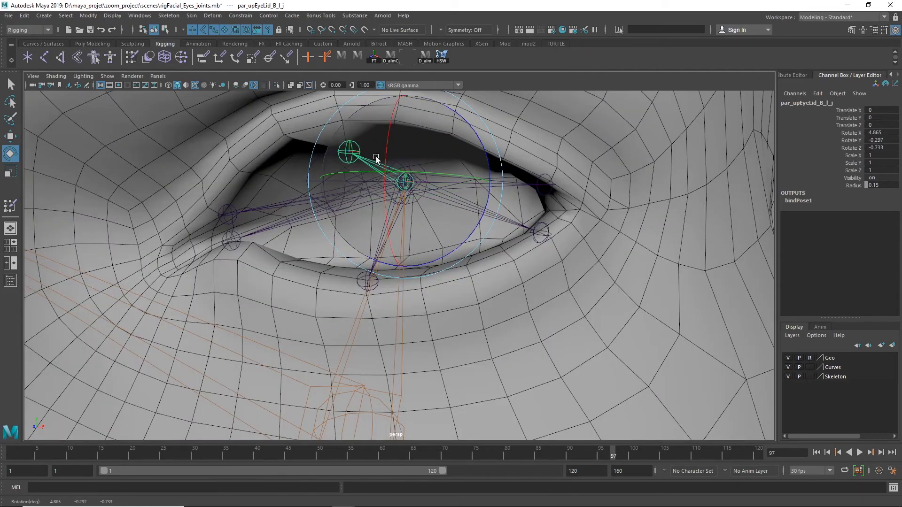
pyautogui.hotkey('ctrl', 'z')
pyautogui.click(529, 184)
pyautogui.moveTo(475, 179)
pyautogui.mouseDown()
pyautogui.moveTo(455, 177)
pyautogui.moveTo(469, 182)
pyautogui.mouseUp()
pyautogui.hotkey('ctrl', 'z')
pyautogui.click(514, 303)
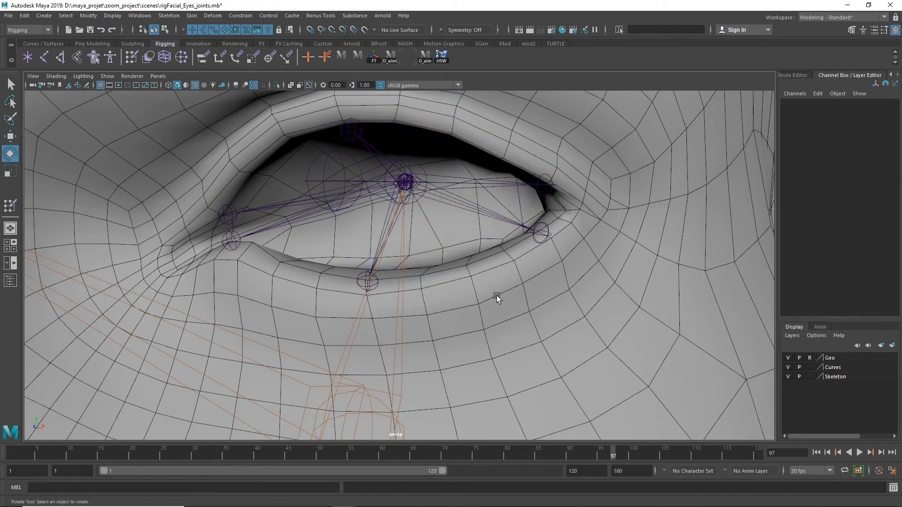
# Test-rotate the par_loEyeLid_B_l_j and par_loEyeLid_C_l_j joints, undoing each rotation
pyautogui.click(389, 215)
pyautogui.moveTo(391, 207); pyautogui.dragTo(410, 204)
pyautogui.hotkey('ctrl', 'z')
pyautogui.click(533, 282)
pyautogui.click(472, 210)
pyautogui.moveTo(478, 211); pyautogui.dragTo(456, 213)
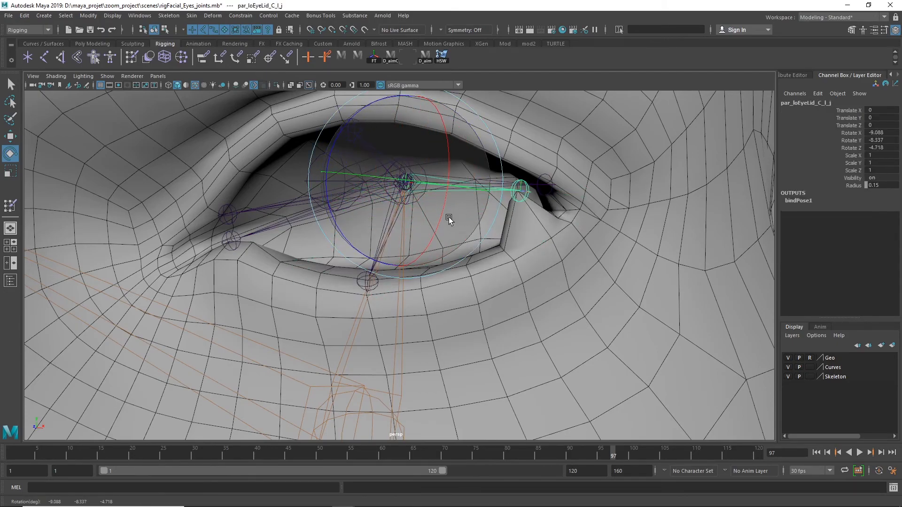
pyautogui.hotkey('ctrl', 'z')
# Test-rotate par_loEyeLid_A_l_j, undo the rotation, and deselect the joint
pyautogui.click(274, 225)
pyautogui.moveTo(383, 180); pyautogui.dragTo(432, 174)
pyautogui.hotkey('ctrl', 'z')
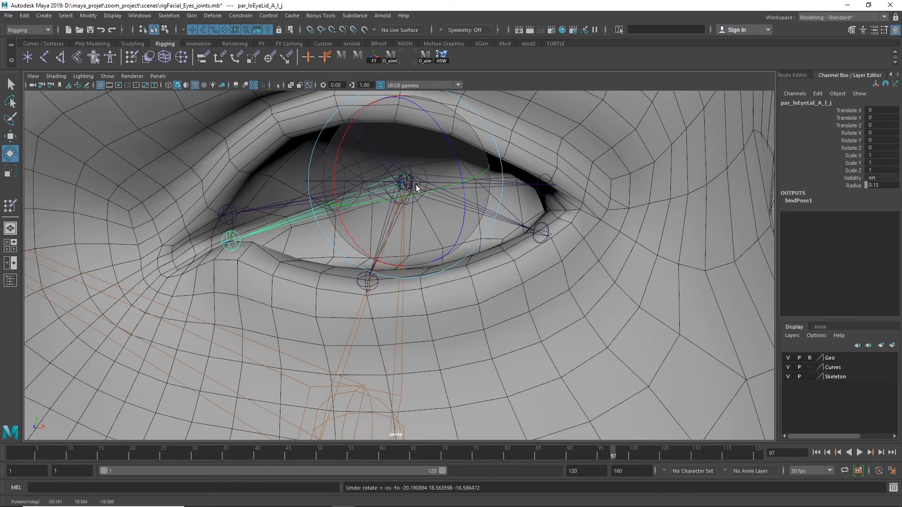
pyautogui.keyDown('alt'); pyautogui.moveTo(224, 303); pyautogui.dragTo(342, 296, button='right'); pyautogui.keyUp('alt')
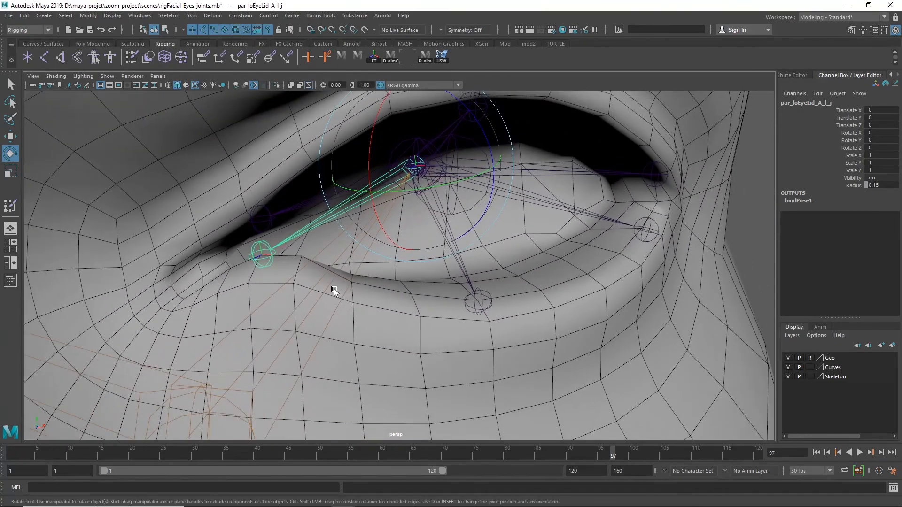
pyautogui.click(215, 201)
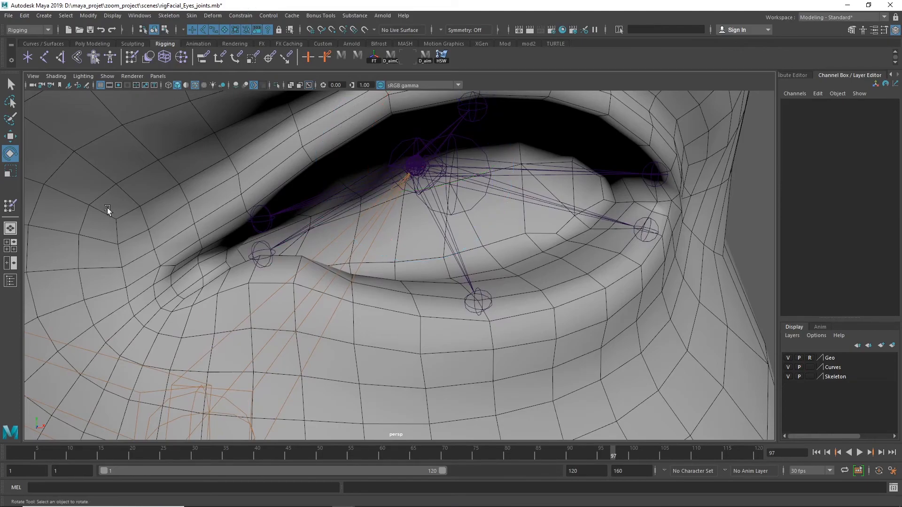
# Return the Geo layer to normal display, select the Body mesh, and open the Paint Skin Weights Tool settings
pyautogui.click(810, 358)
pyautogui.click(103, 224)
pyautogui.click(10, 206)
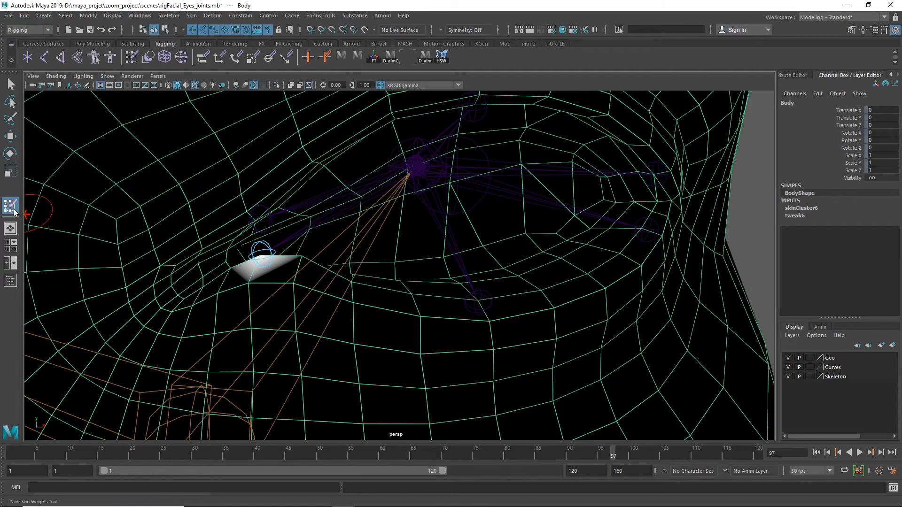
pyautogui.doubleClick(14, 211)
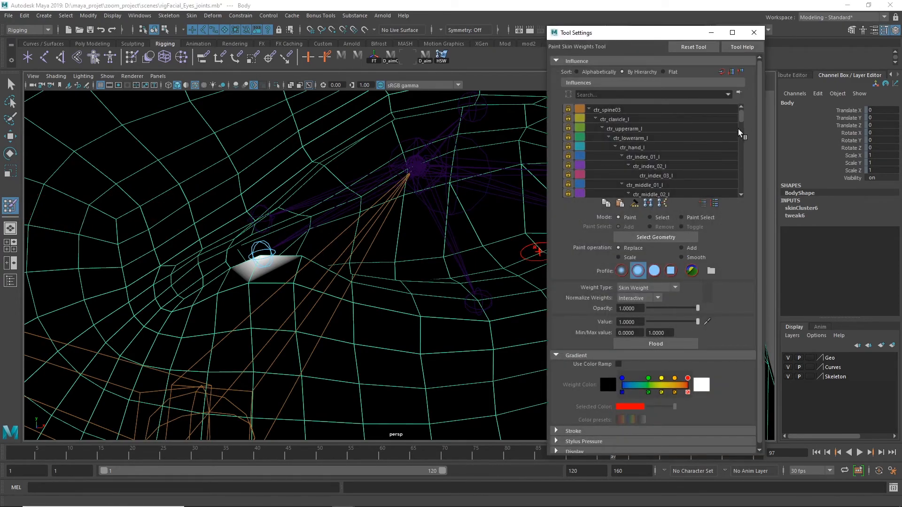
# Filter the skin influence list with *Eye* to show all the eyelid joints
pyautogui.moveTo(744, 123)
pyautogui.mouseDown()
pyautogui.moveTo(750, 205)
pyautogui.moveTo(749, 111)
pyautogui.mouseUp()
pyautogui.click(651, 94)
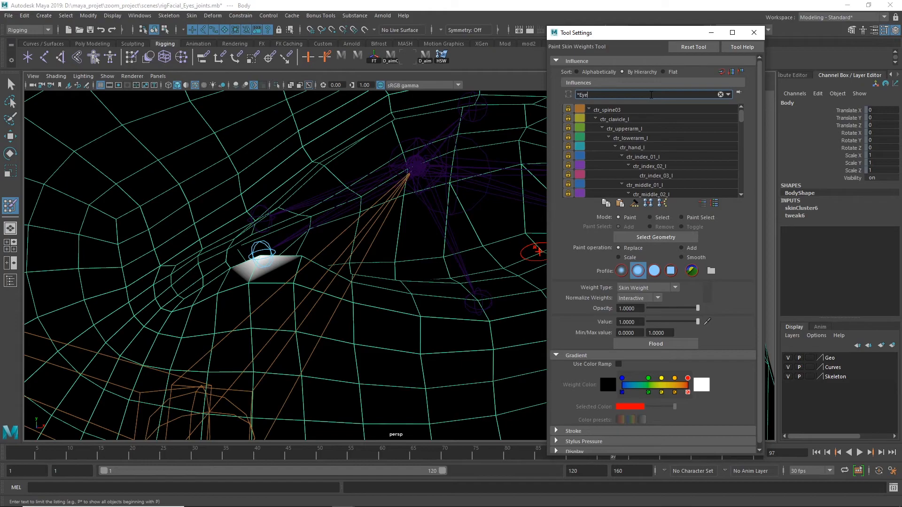
pyautogui.press('Return')
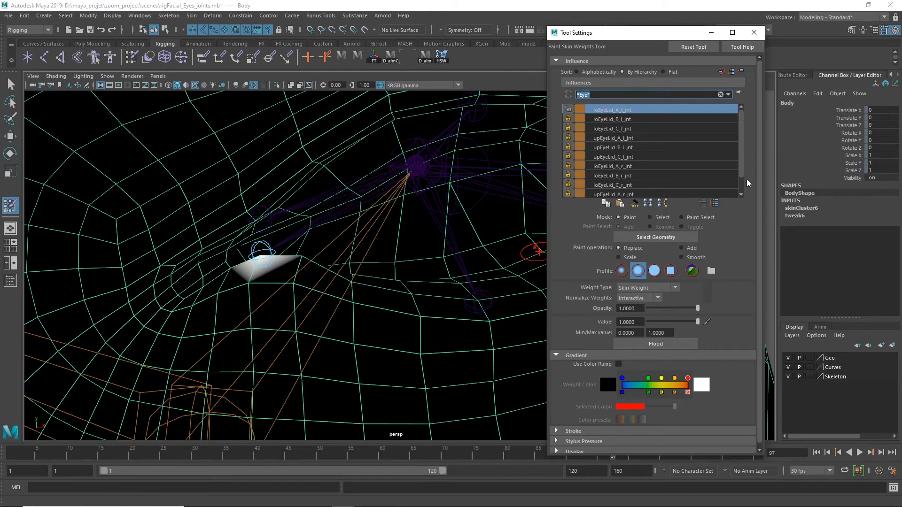
pyautogui.click(731, 72)
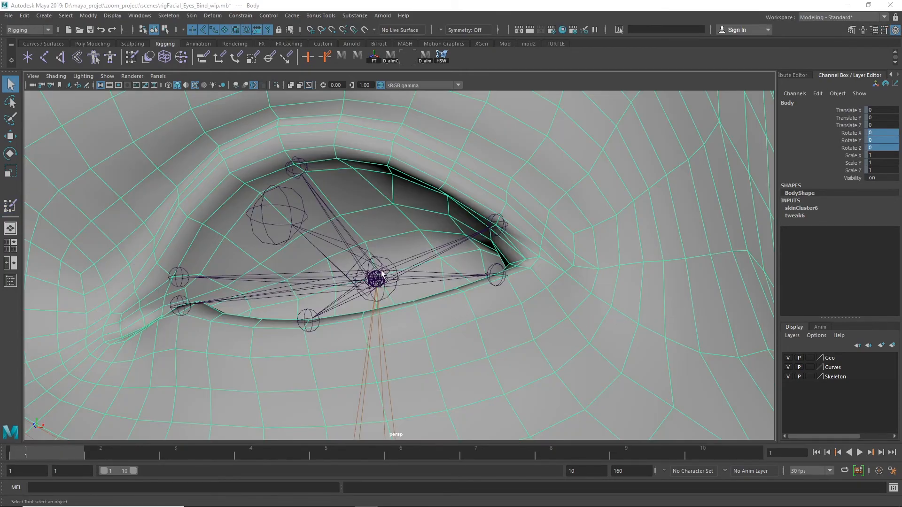
# Select all six left eyelid parent joints, upper and lower A, B and C
pyautogui.scroll(4, 296, 293)
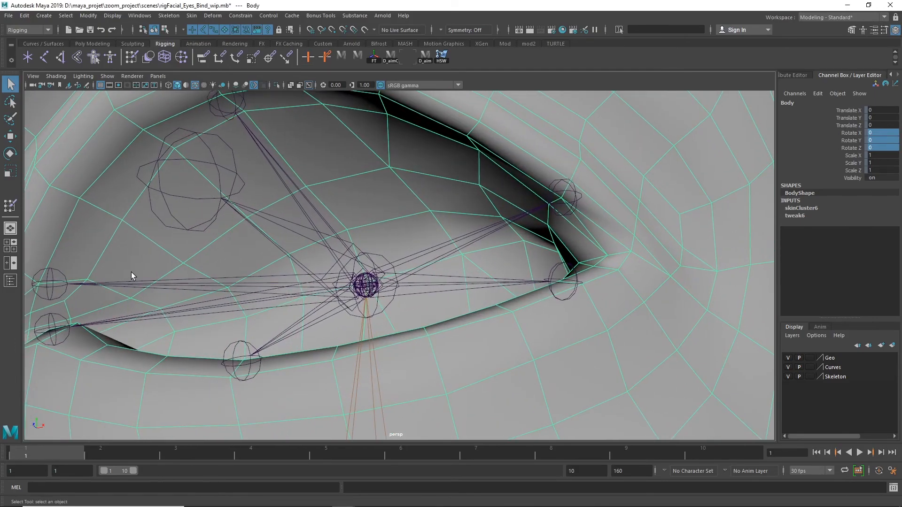
pyautogui.moveTo(179, 298); pyautogui.dragTo(182, 336)
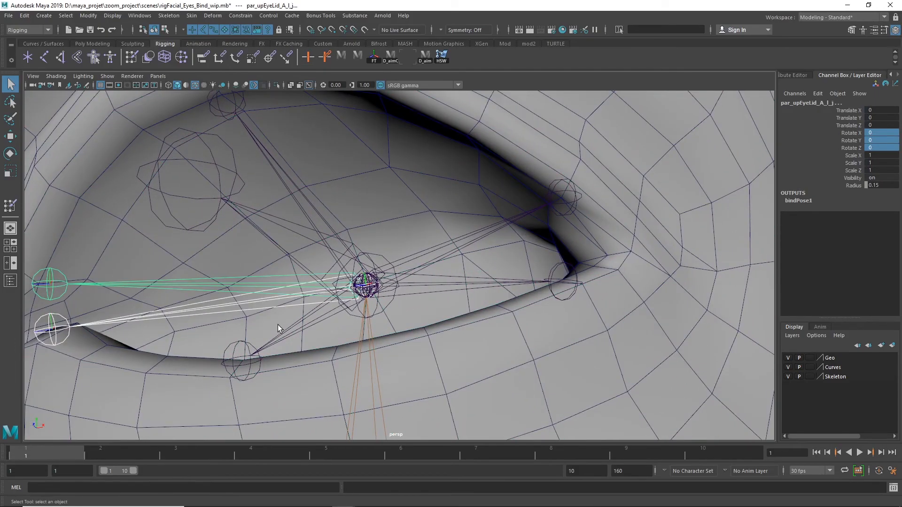
pyautogui.keyDown('shift'); pyautogui.click(290, 179); pyautogui.keyUp('shift')
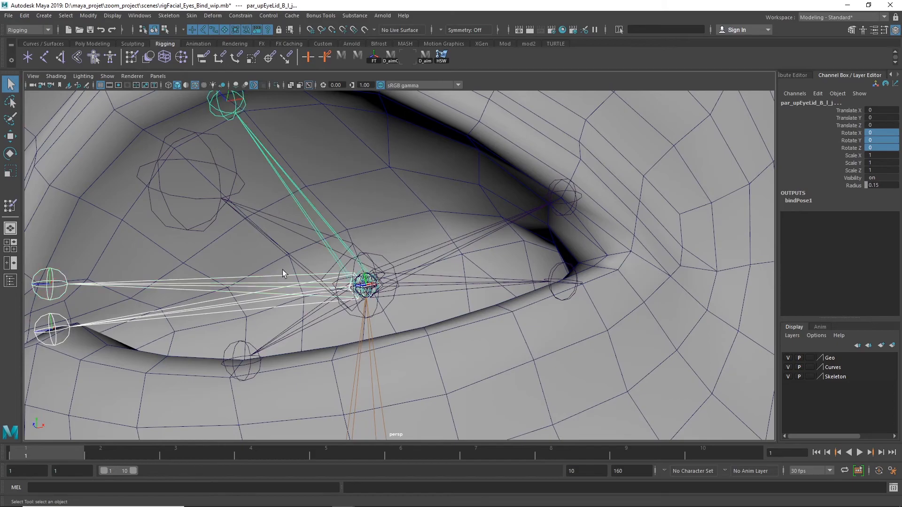
pyautogui.keyDown('shift'); pyautogui.click(295, 322); pyautogui.keyUp('shift')
pyautogui.keyDown('shift'); pyautogui.moveTo(442, 222); pyautogui.dragTo(446, 289); pyautogui.keyUp('shift')
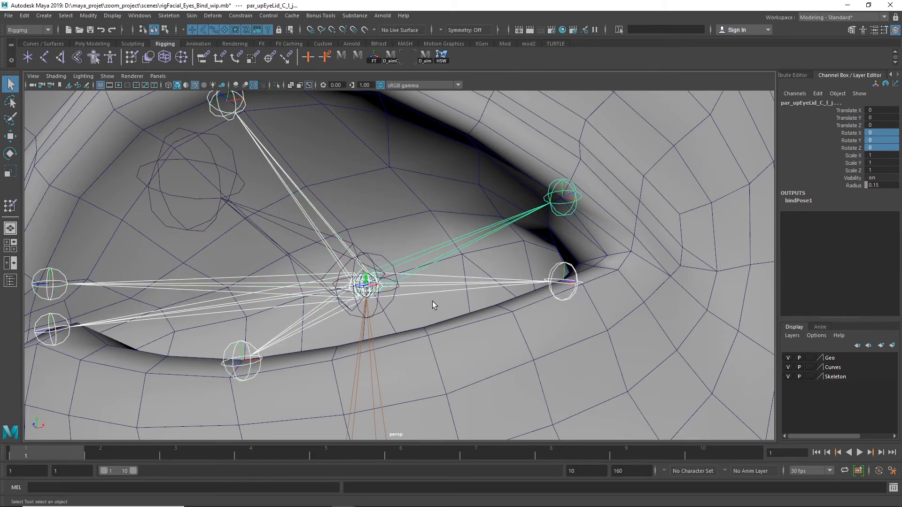
# Set a keyframe on the six selected eyelid joints at frame 1
pyautogui.hotkey('alt', 'v')
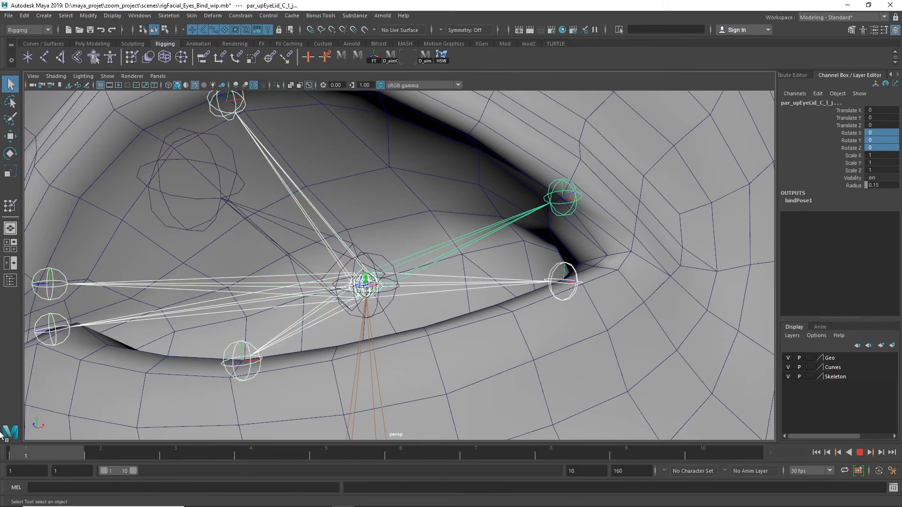
pyautogui.hotkey('alt', 'v')
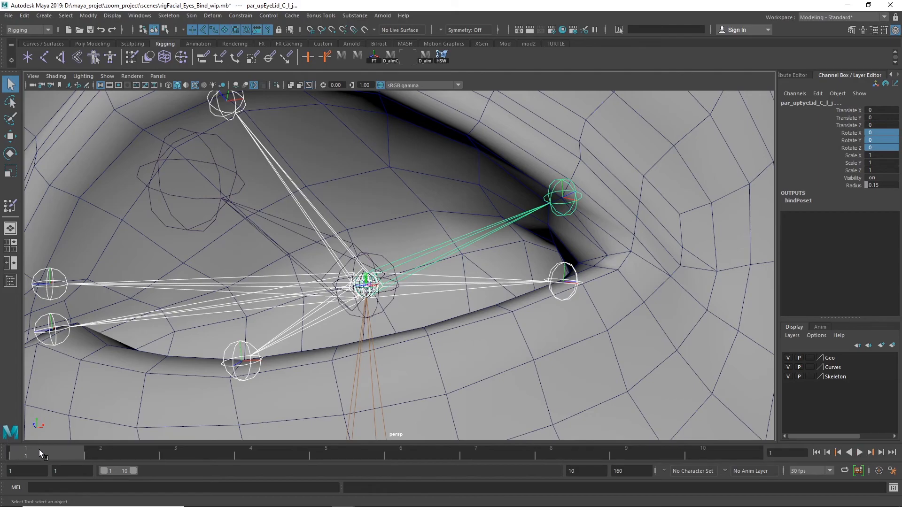
pyautogui.press('s')
pyautogui.keyDown('alt'); pyautogui.moveTo(413, 253); pyautogui.dragTo(445, 268, button='right'); pyautogui.keyUp('alt')
pyautogui.keyDown('alt'); pyautogui.moveTo(239, 257); pyautogui.dragTo(237, 258, button='right'); pyautogui.keyUp('alt')
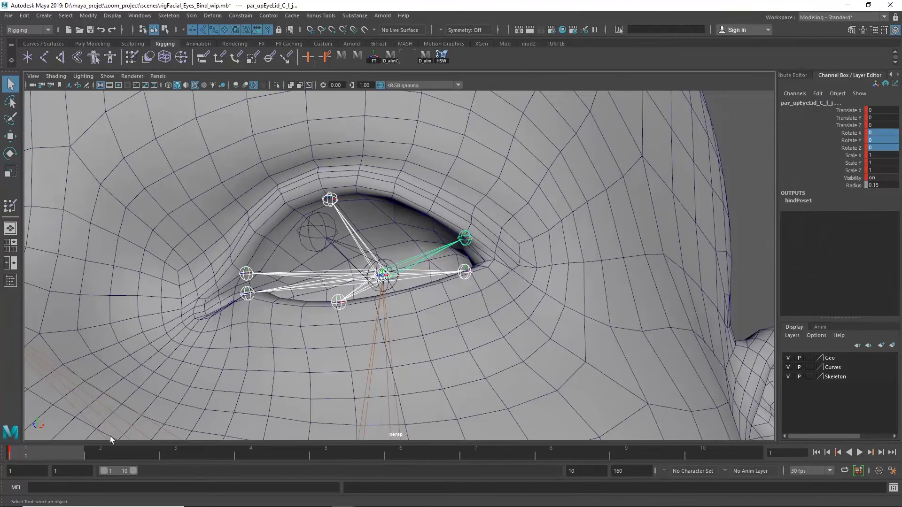
# Set a keyframe with zero rotation on the six selected eyelid joints at frame 10
pyautogui.doubleClick(882, 147)
pyautogui.hotkey('alt', 'v')
pyautogui.hotkey('alt', 'v')
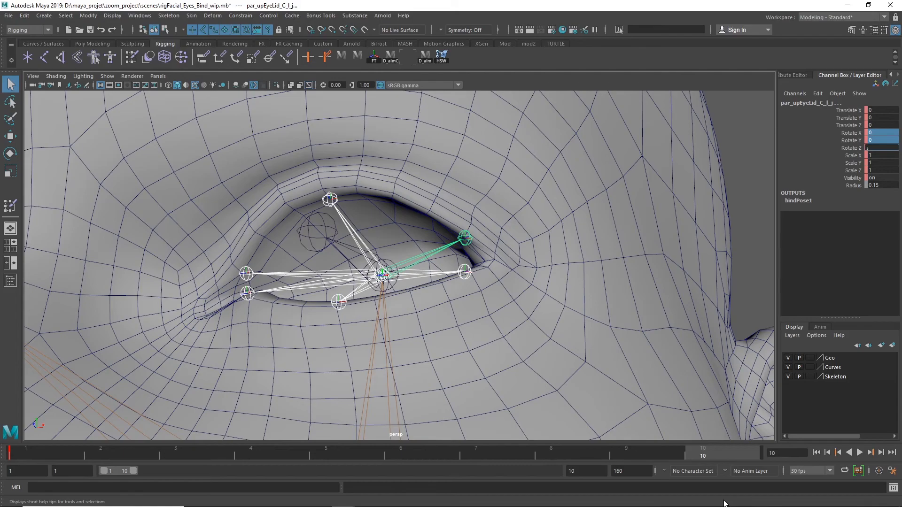
pyautogui.press('Return')
pyautogui.press('s')
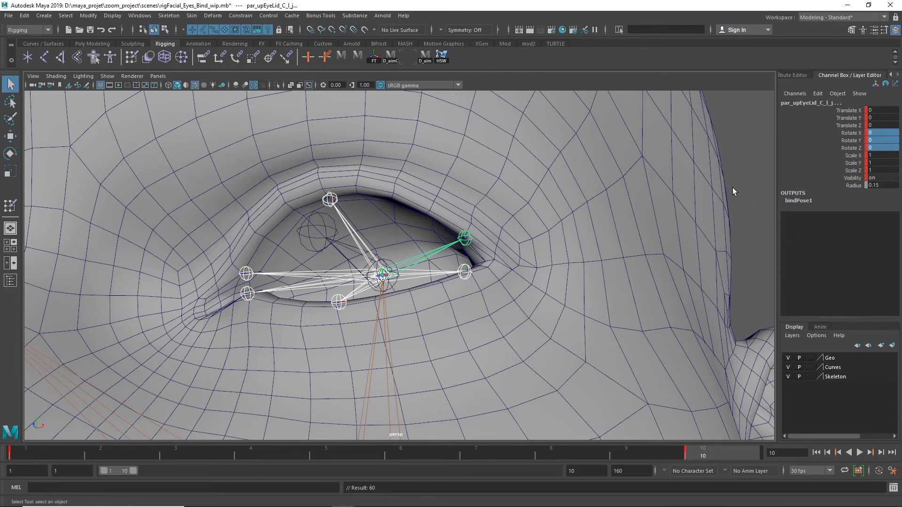
# Turn on automatic keyframing and rotate the left upper eyelid B parent joint down about 25 degrees in X at frame 10
pyautogui.click(880, 471)
pyautogui.click(746, 139)
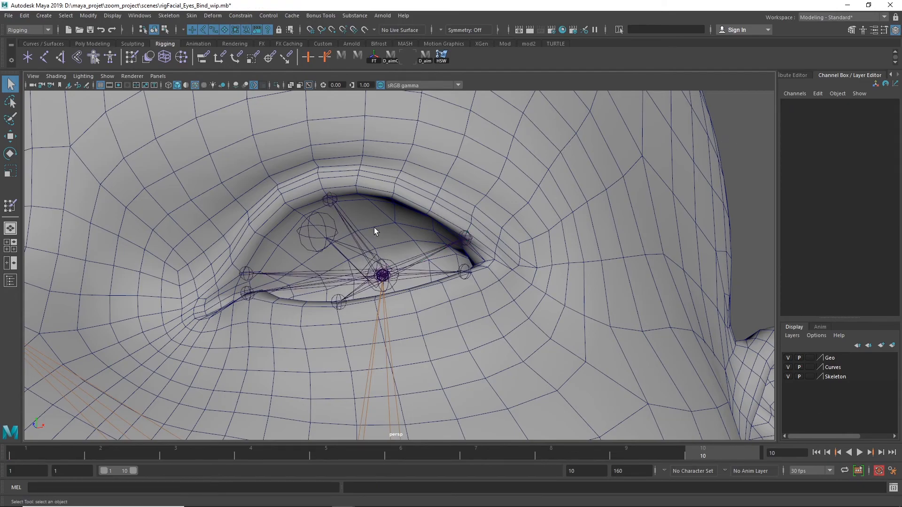
pyautogui.click(353, 235)
pyautogui.press('w')
pyautogui.press('e')
pyautogui.moveTo(311, 197); pyautogui.dragTo(308, 304)
pyautogui.keyDown('alt'); pyautogui.moveTo(308, 304); pyautogui.dragTo(598, 304, button='right'); pyautogui.keyUp('alt')
pyautogui.keyDown('alt'); pyautogui.moveTo(529, 306); pyautogui.dragTo(627, 294, button='middle'); pyautogui.keyUp('alt')
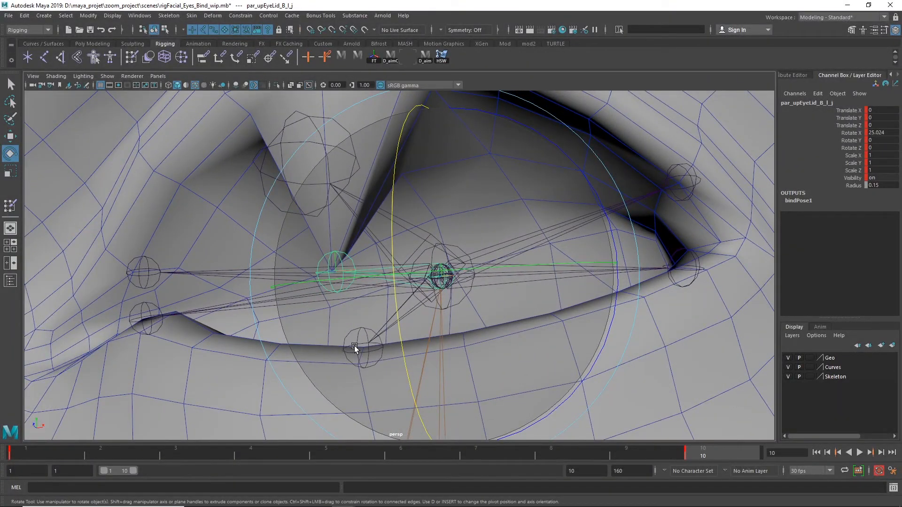
# Rotate the upper eyelid B joint further to about 34.6 degrees in X, down to the lower lid's edge
pyautogui.moveTo(385, 215)
pyautogui.mouseDown()
pyautogui.moveTo(394, 209)
pyautogui.moveTo(388, 230)
pyautogui.moveTo(390, 216)
pyautogui.mouseUp()
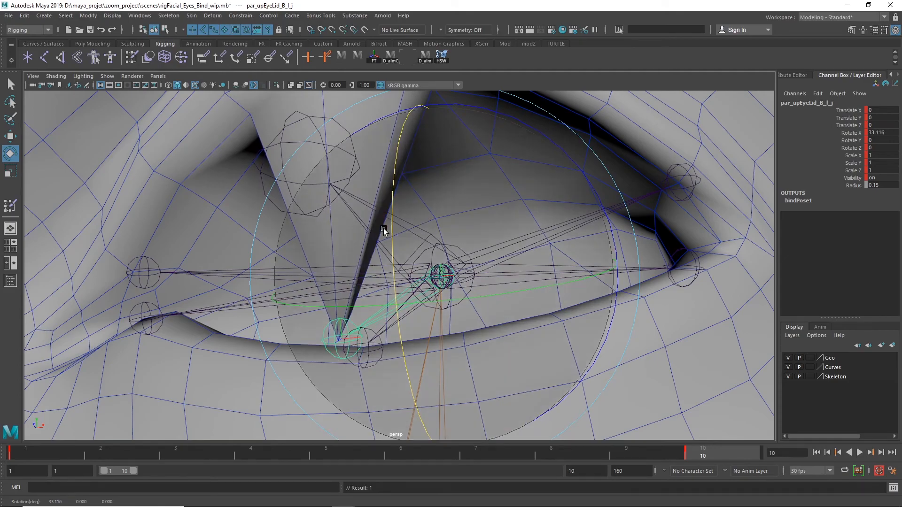
pyautogui.press('+')
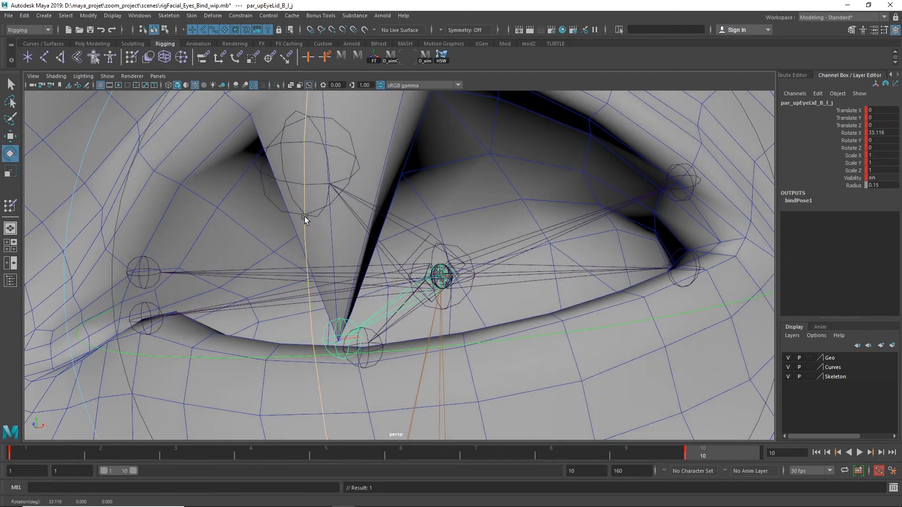
pyautogui.moveTo(304, 216); pyautogui.dragTo(302, 232)
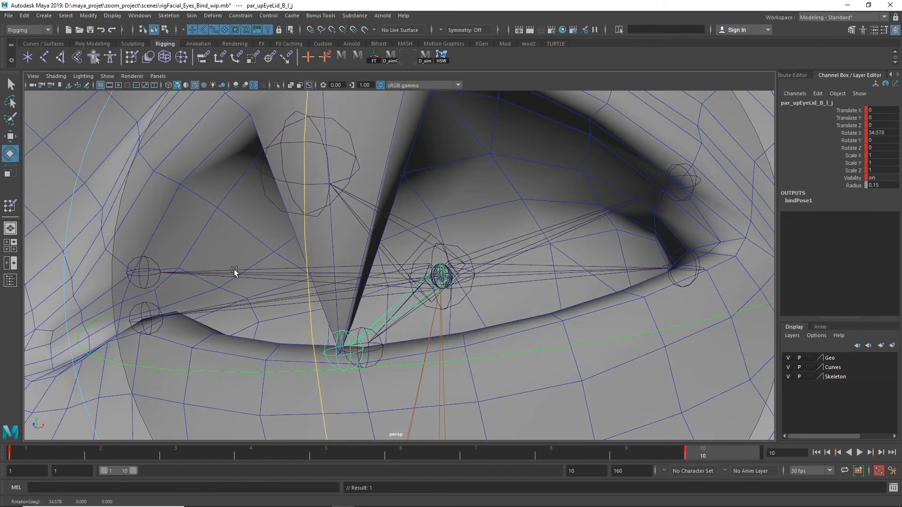
pyautogui.keyDown('alt'); pyautogui.moveTo(234, 270); pyautogui.dragTo(417, 261, button='right'); pyautogui.keyUp('alt')
pyautogui.keyDown('alt'); pyautogui.moveTo(464, 254); pyautogui.dragTo(484, 218, button='middle'); pyautogui.keyUp('alt')
pyautogui.keyDown('alt'); pyautogui.moveTo(483, 219); pyautogui.dragTo(438, 188); pyautogui.keyUp('alt')
pyautogui.keyDown('alt'); pyautogui.moveTo(441, 201); pyautogui.dragTo(444, 250, button='middle'); pyautogui.keyUp('alt')
pyautogui.keyDown('alt'); pyautogui.moveTo(444, 252); pyautogui.dragTo(402, 258); pyautogui.keyUp('alt')
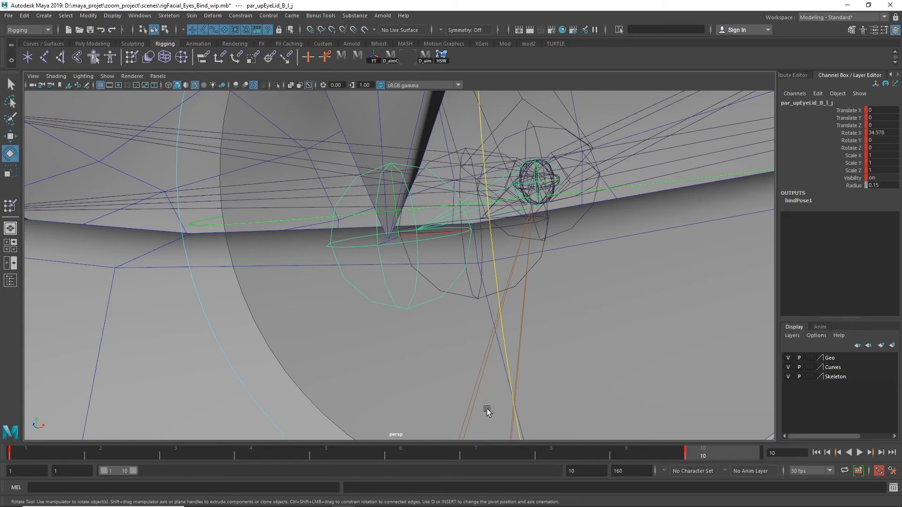
pyautogui.keyDown('alt'); pyautogui.moveTo(564, 302); pyautogui.dragTo(31, 246, button='right'); pyautogui.keyUp('alt')
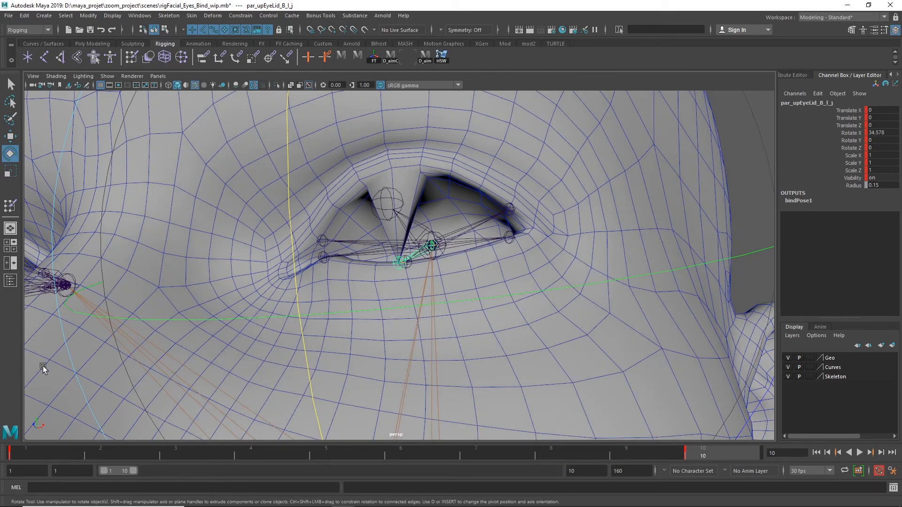
pyautogui.click(43, 365)
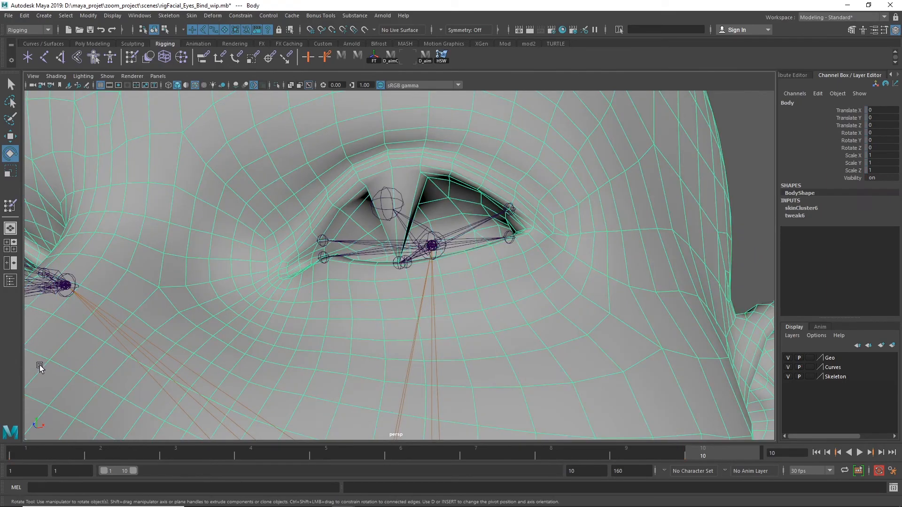
# Rotate the left upper eyelid C parent joint to about 11.6 degrees in X at frame 10, down to the lower lid
pyautogui.moveTo(526, 277)
pyautogui.keyDown('alt'); pyautogui.mouseDown()
pyautogui.moveTo(491, 284)
pyautogui.moveTo(516, 276)
pyautogui.mouseUp(); pyautogui.keyUp('alt')
pyautogui.click(480, 216)
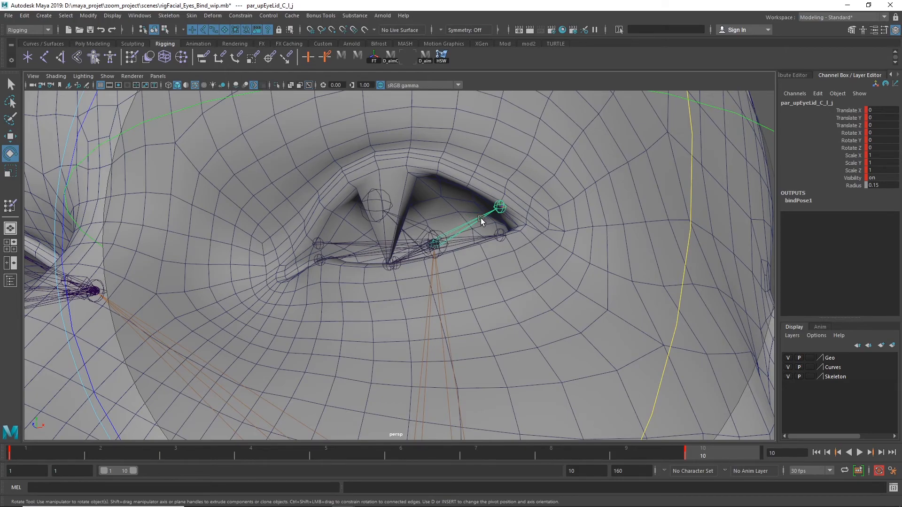
pyautogui.keyDown('alt'); pyautogui.moveTo(551, 255); pyautogui.dragTo(358, 255, button='right'); pyautogui.keyUp('alt')
pyautogui.keyDown('alt'); pyautogui.moveTo(433, 281); pyautogui.dragTo(433, 290); pyautogui.keyUp('alt')
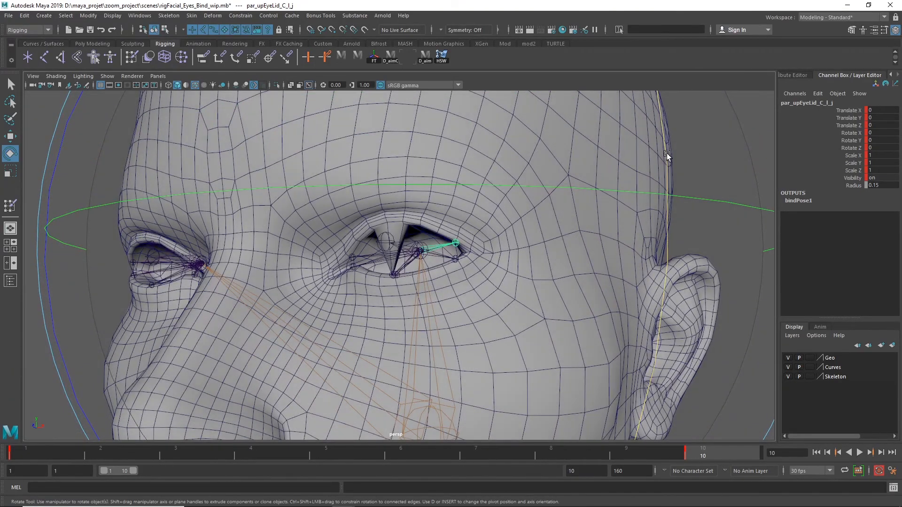
pyautogui.moveTo(667, 151); pyautogui.dragTo(631, 243)
pyautogui.scroll(8, 458, 283)
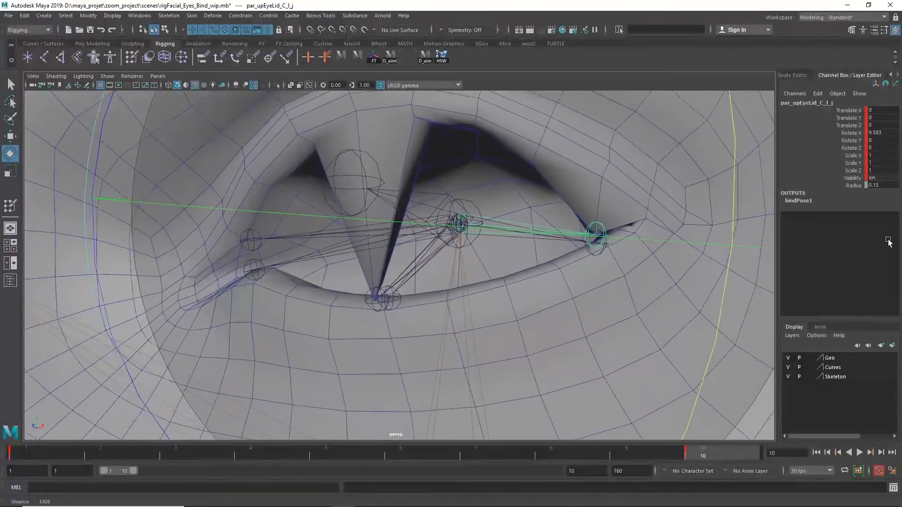
pyautogui.scroll(2, 695, 277)
pyautogui.keyDown('alt'); pyautogui.moveTo(732, 267); pyautogui.dragTo(540, 278, button='middle'); pyautogui.keyUp('alt')
pyautogui.keyDown('alt'); pyautogui.moveTo(540, 277); pyautogui.dragTo(518, 281); pyautogui.keyUp('alt')
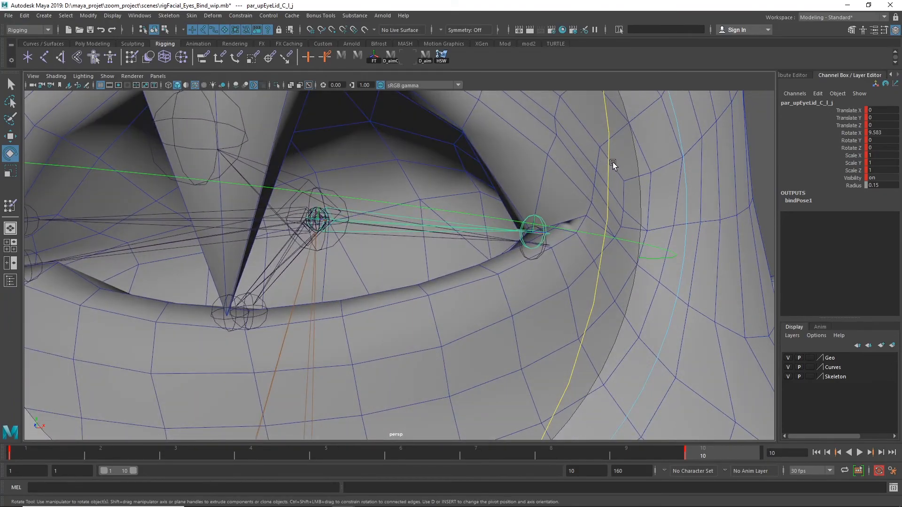
pyautogui.moveTo(611, 165); pyautogui.dragTo(608, 182)
pyautogui.keyDown('alt'); pyautogui.moveTo(541, 294); pyautogui.dragTo(154, 292, button='right'); pyautogui.keyUp('alt')
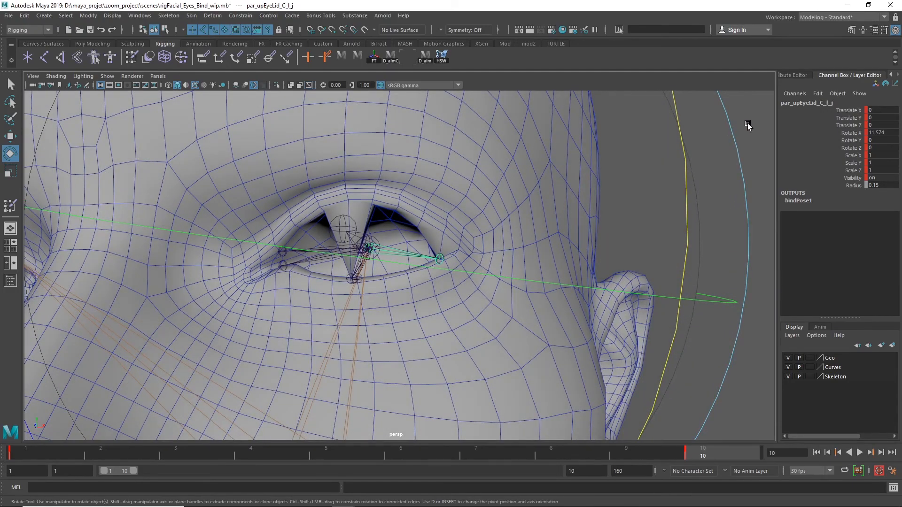
pyautogui.click(621, 199)
pyautogui.keyDown('alt'); pyautogui.moveTo(621, 198); pyautogui.dragTo(377, 229, button='right'); pyautogui.keyUp('alt')
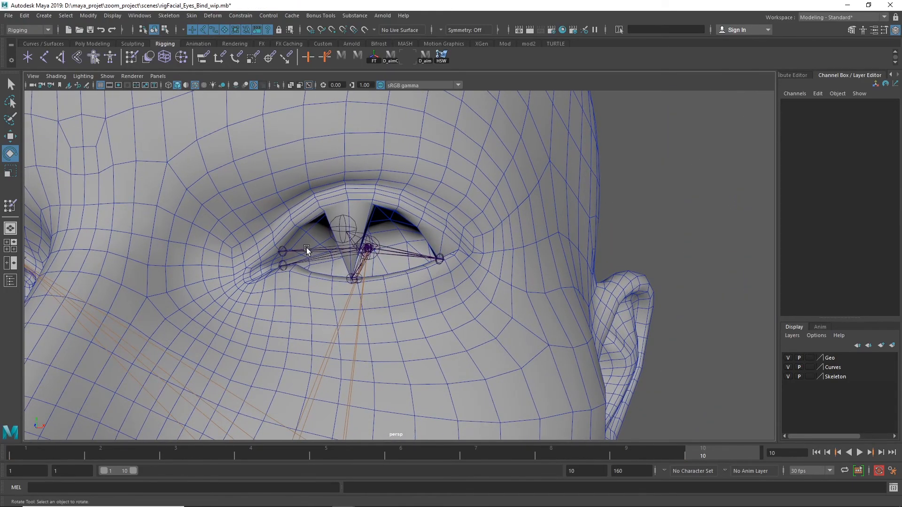
# Rotate the left upper eyelid A parent joint to about 7.9 degrees in X at frame 10, down to the lower lid
pyautogui.click(306, 247)
pyautogui.keyDown('alt'); pyautogui.moveTo(307, 247); pyautogui.dragTo(317, 294); pyautogui.keyUp('alt')
pyautogui.keyDown('alt'); pyautogui.moveTo(316, 294); pyautogui.dragTo(488, 278, button='right'); pyautogui.keyUp('alt')
pyautogui.scroll(2, 470, 275)
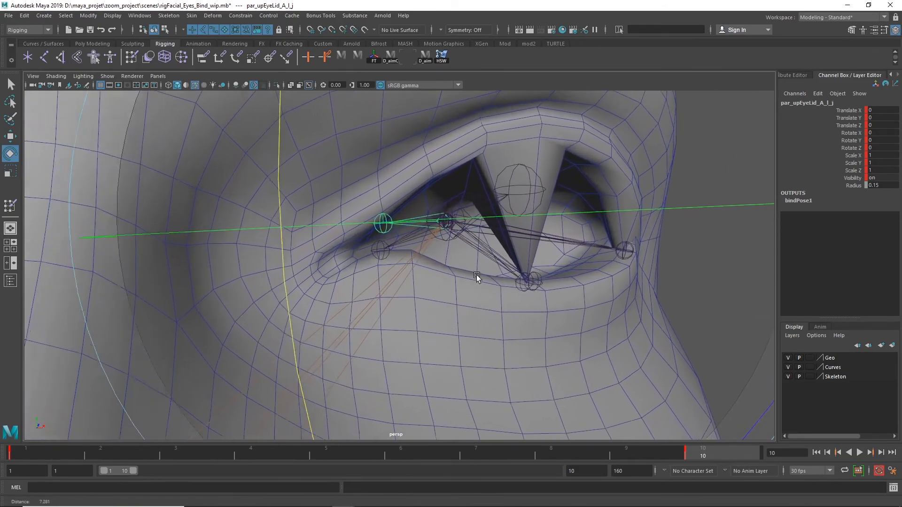
pyautogui.scroll(3, 300, 261)
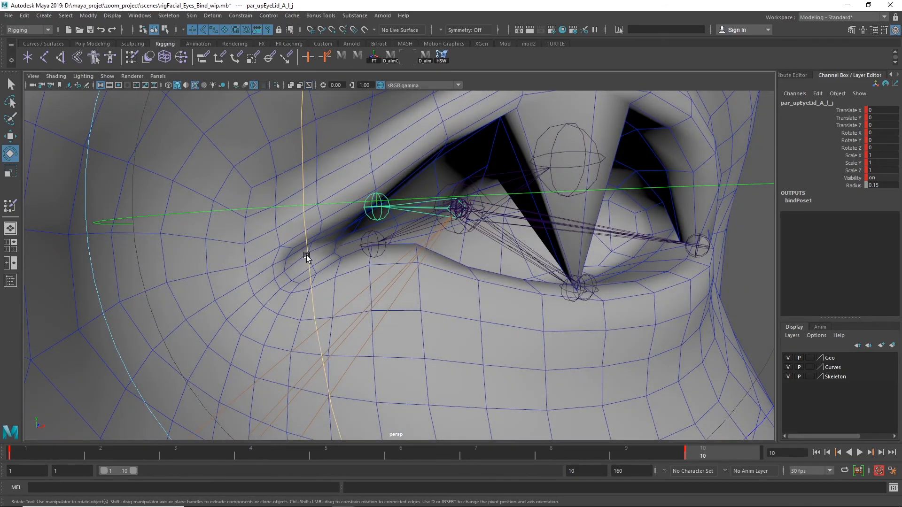
pyautogui.moveTo(306, 255)
pyautogui.mouseDown()
pyautogui.moveTo(272, 349)
pyautogui.moveTo(286, 333)
pyautogui.mouseUp()
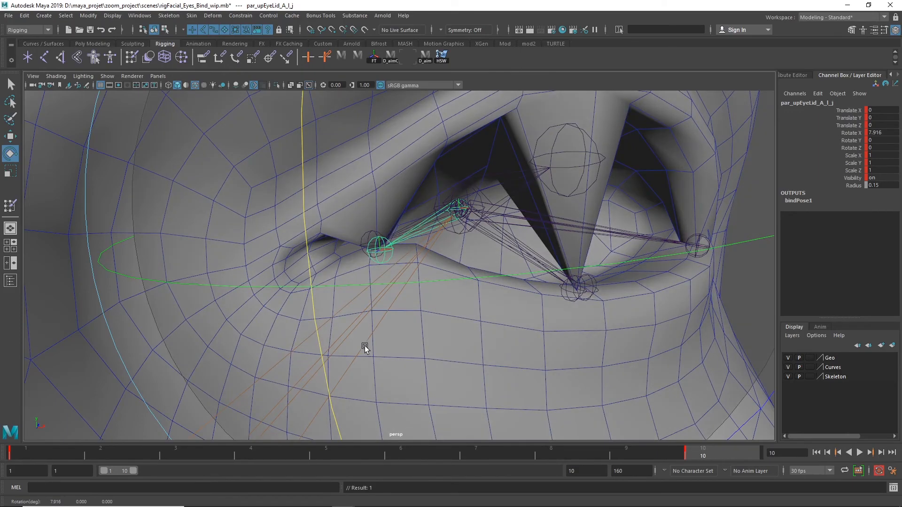
pyautogui.press('e')
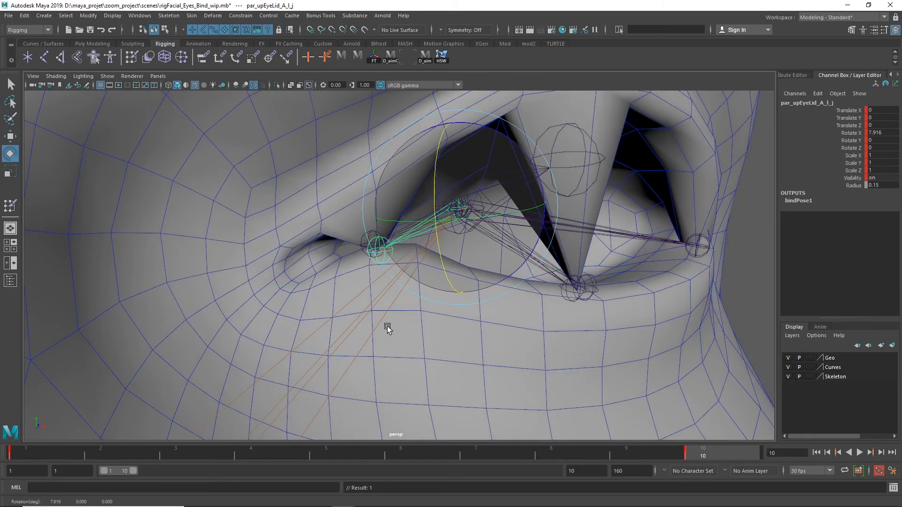
pyautogui.press('-')
pyautogui.press('-')
pyautogui.click(729, 295)
pyautogui.keyDown('alt'); pyautogui.moveTo(729, 294); pyautogui.dragTo(653, 415, button='right'); pyautogui.keyUp('alt')
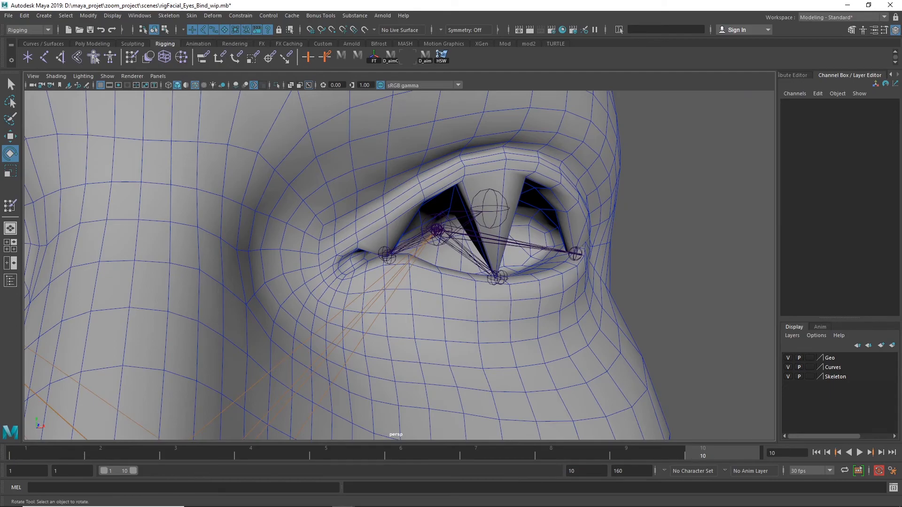
# Play back the eyelid closing animation, turn off automatic keyframing and stop playback at frame 10
pyautogui.hotkey('alt', 'v')
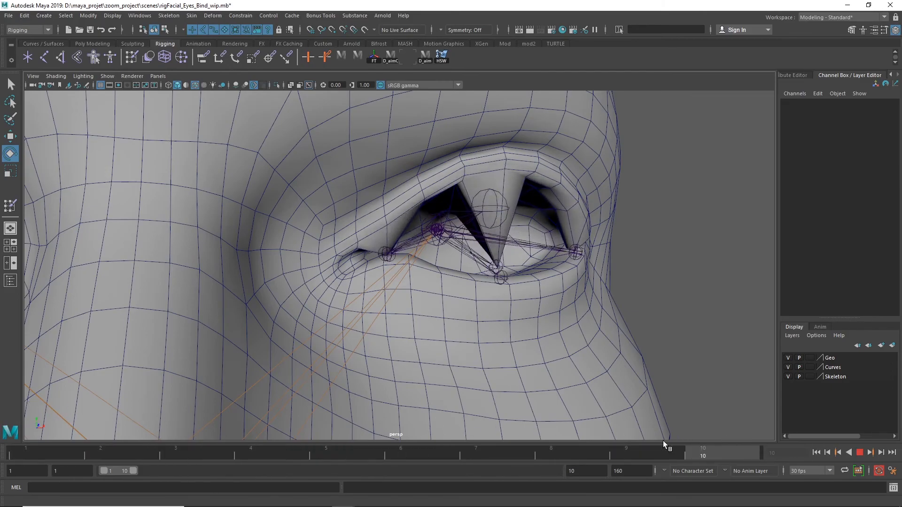
pyautogui.press('Escape')
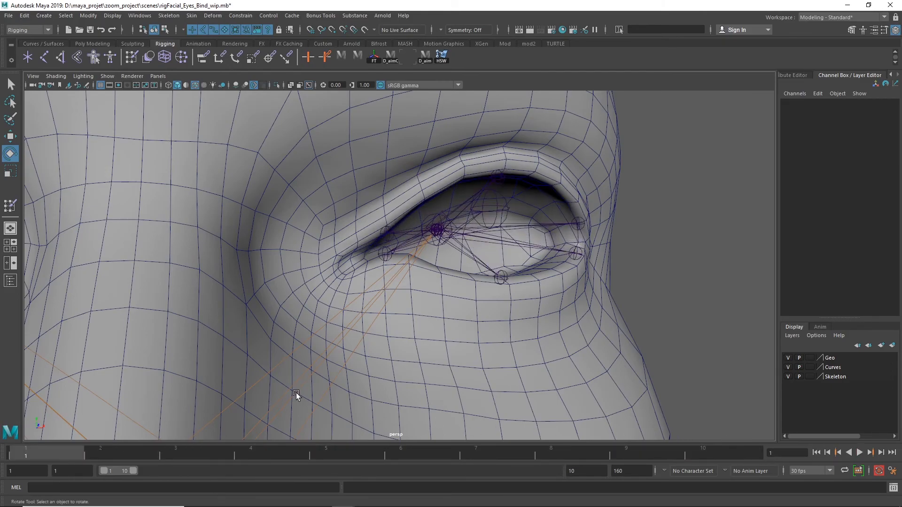
pyautogui.click(878, 471)
pyautogui.hotkey('alt', 'v')
pyautogui.press('Escape')
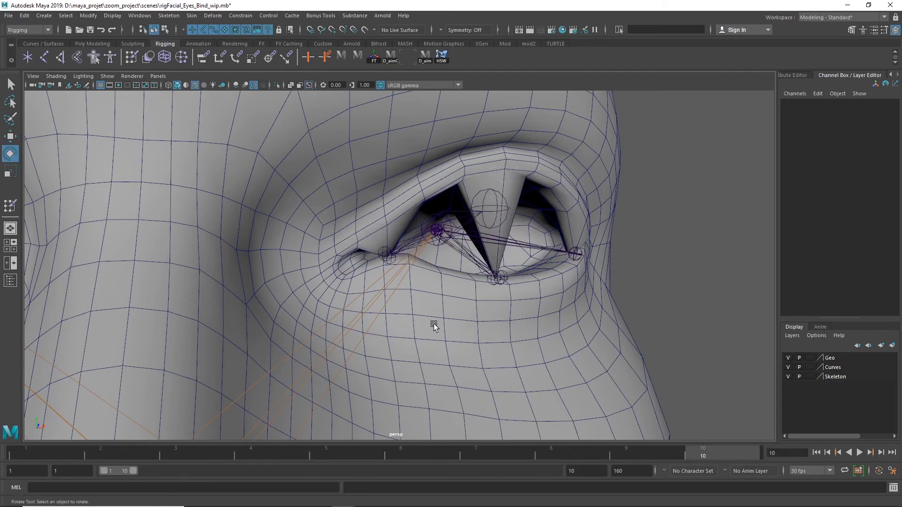
# Examine how the closed upper eyelid's edge deforms at and between the three eyelid joints
pyautogui.scroll(6, 373, 322)
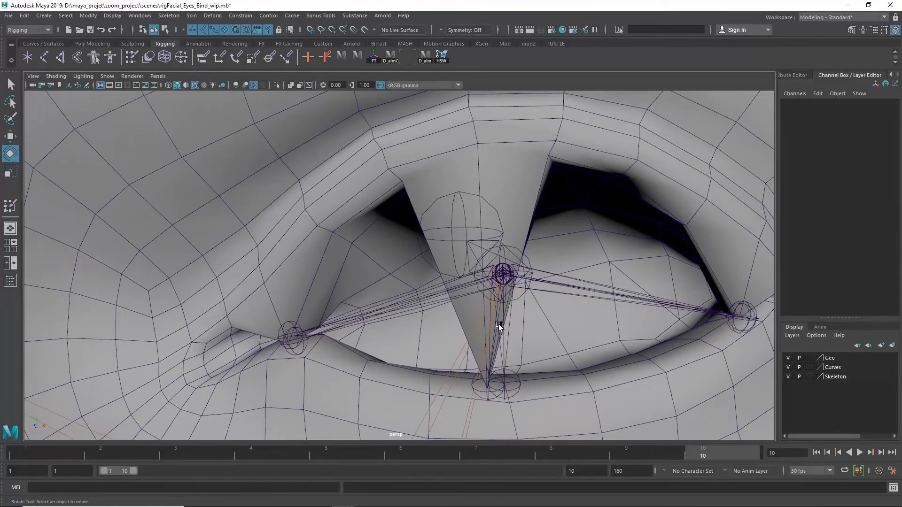
pyautogui.keyDown('alt'); pyautogui.moveTo(498, 325); pyautogui.dragTo(497, 247); pyautogui.keyUp('alt')
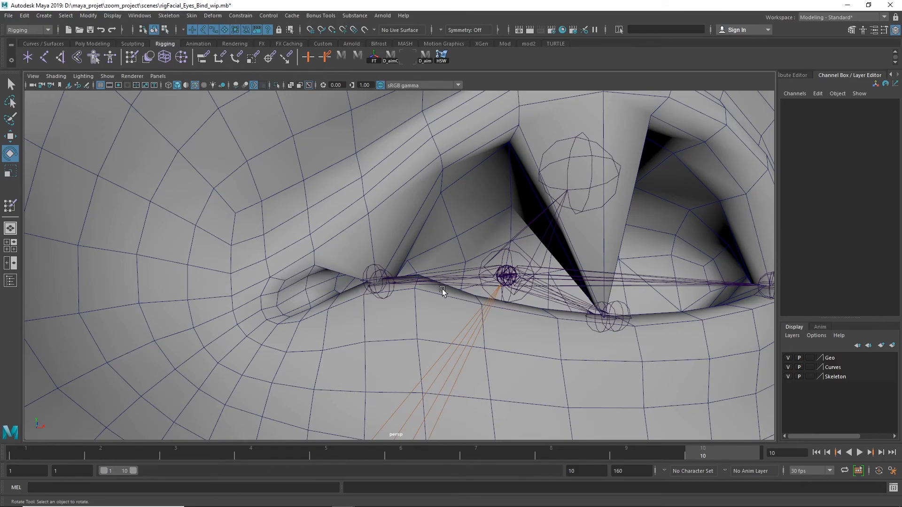
pyautogui.keyDown('alt'); pyautogui.moveTo(602, 282); pyautogui.dragTo(566, 284); pyautogui.keyUp('alt')
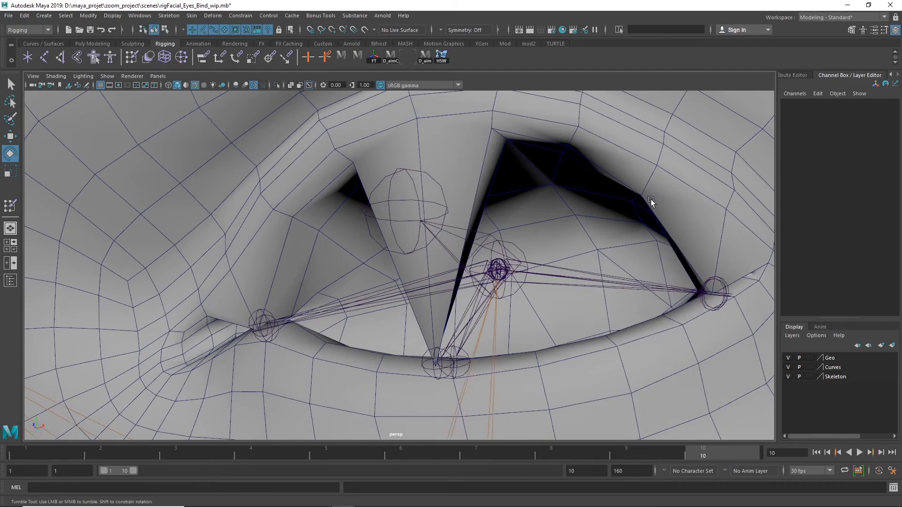
pyautogui.keyDown('alt'); pyautogui.moveTo(650, 199); pyautogui.dragTo(660, 194); pyautogui.keyUp('alt')
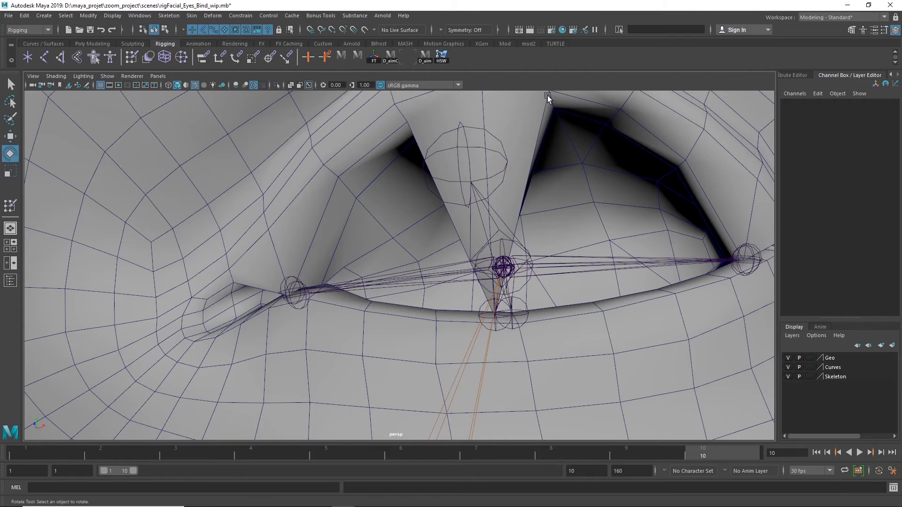
pyautogui.scroll(-3, 566, 154)
pyautogui.keyDown('alt'); pyautogui.moveTo(548, 172); pyautogui.dragTo(473, 137, button='middle'); pyautogui.keyUp('alt')
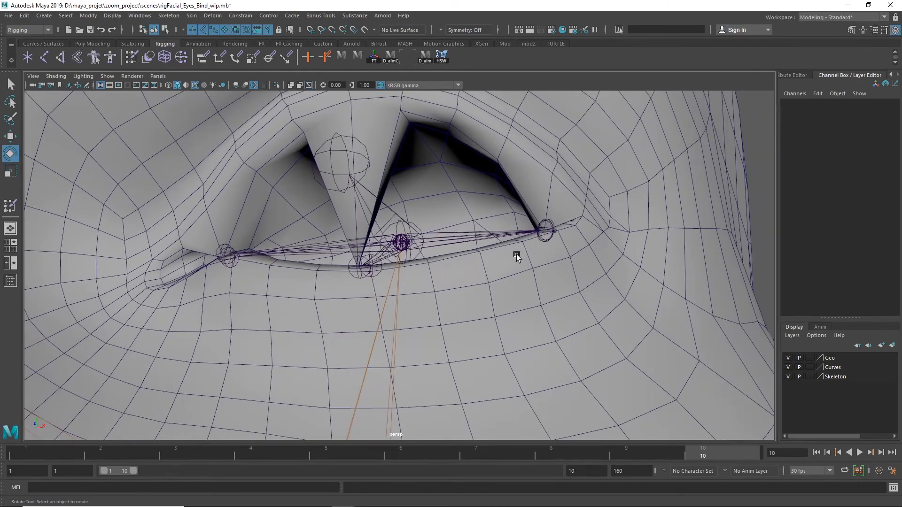
pyautogui.keyDown('alt'); pyautogui.moveTo(434, 274); pyautogui.dragTo(416, 277); pyautogui.keyUp('alt')
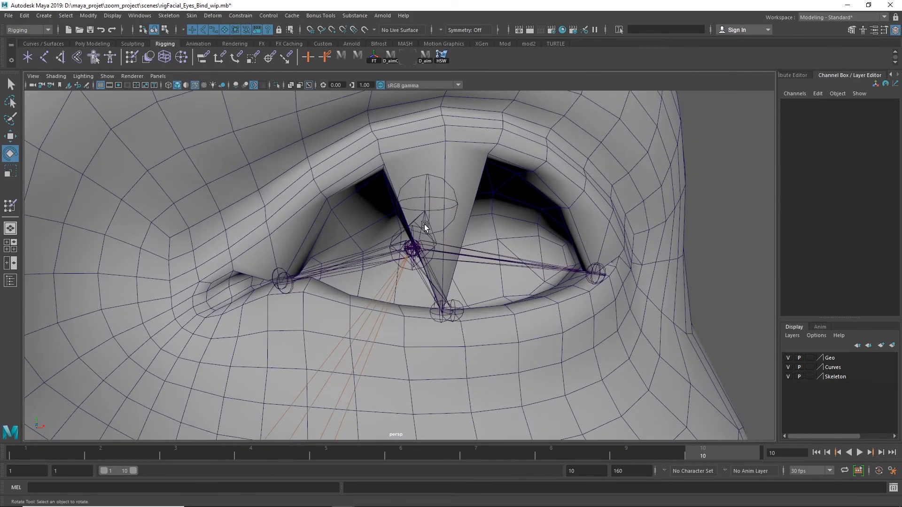
# Select the upper lid rim edge midway between joints A and B and convert the selection to its two vertices
pyautogui.scroll(10, 294, 233)
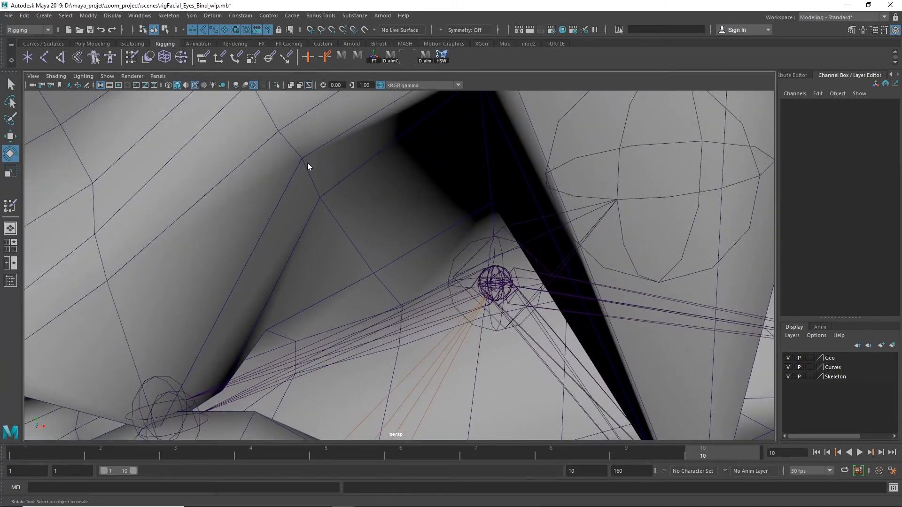
pyautogui.moveTo(307, 163); pyautogui.dragTo(295, 128, button='right')
pyautogui.click(316, 179)
pyautogui.click(423, 232)
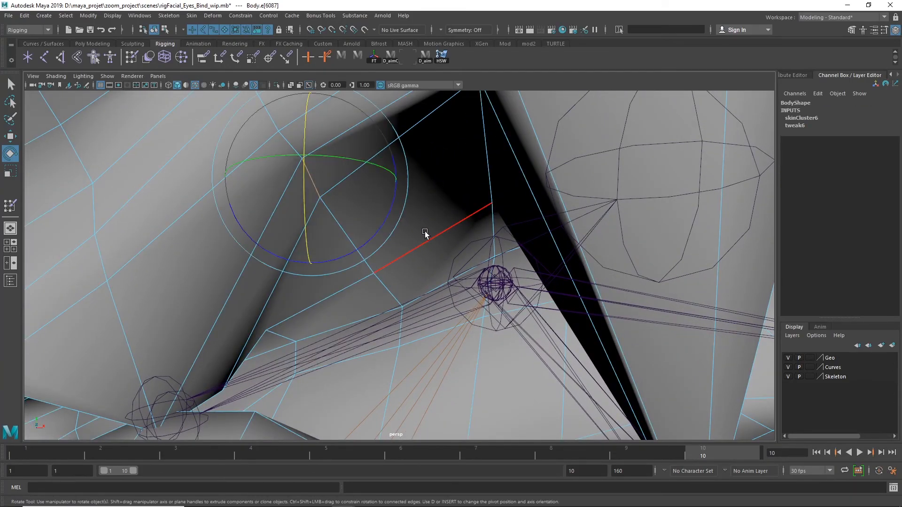
pyautogui.scroll(-3, 409, 244)
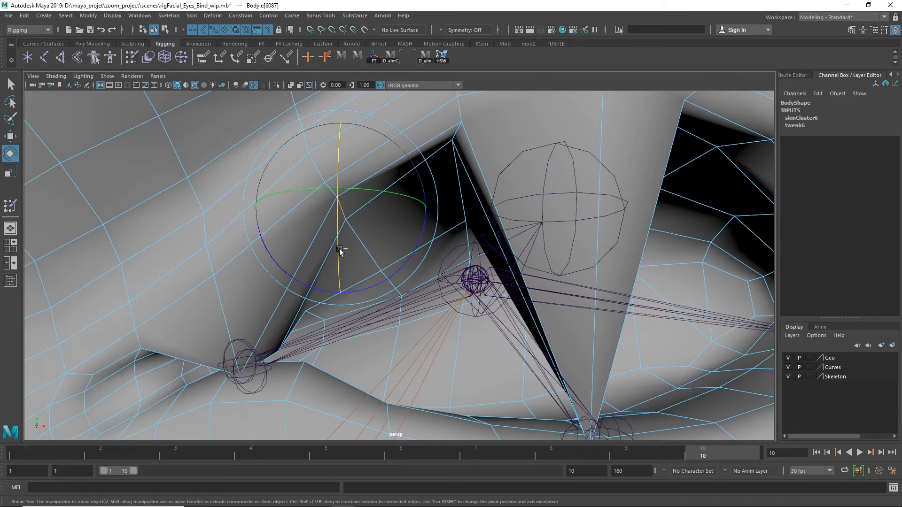
pyautogui.press('F9')
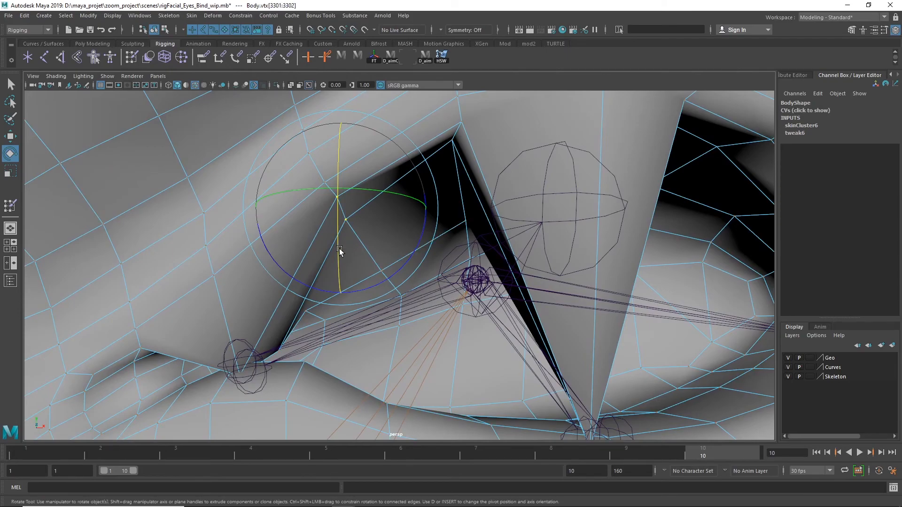
pyautogui.press('w')
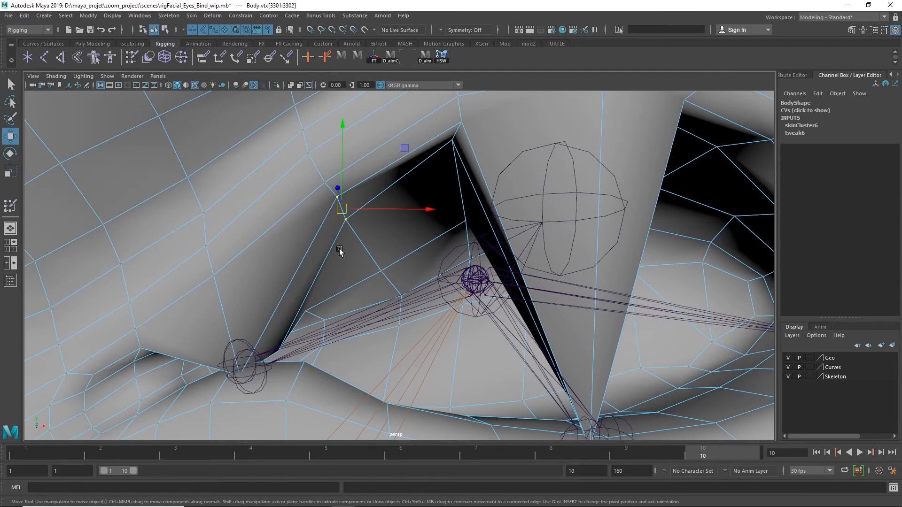
# Open the Paint Skin Weights settings, filter the influences by *upEyeLid* and unlock upEyeLid_A_l_jnt and upEyeLid_B_l_jnt
pyautogui.doubleClick(11, 208)
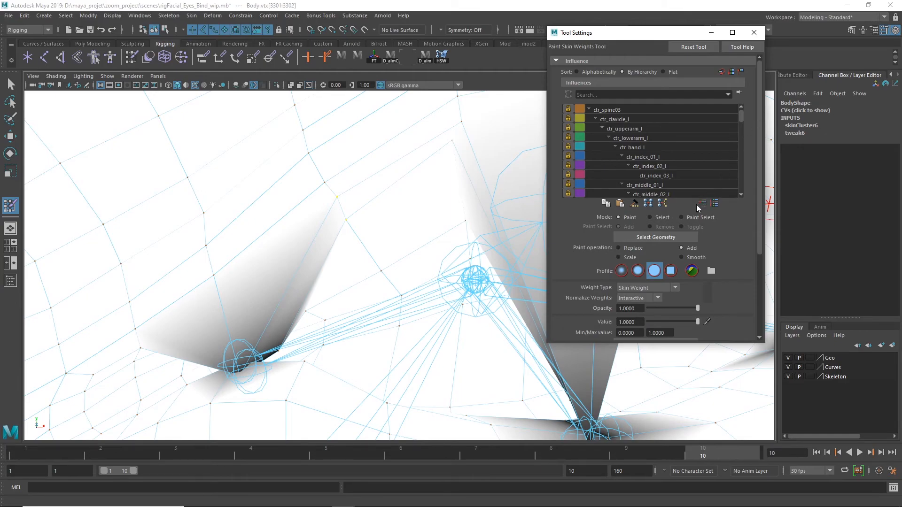
pyautogui.click(614, 93)
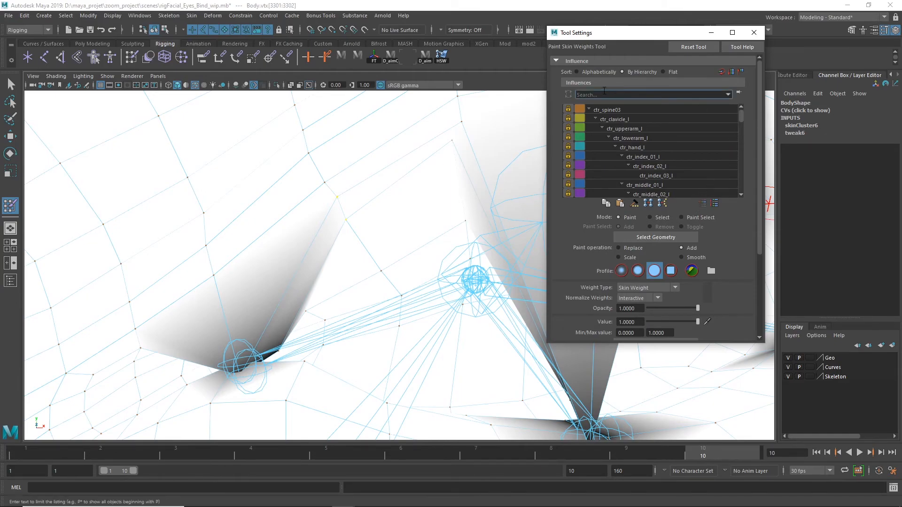
pyautogui.write('upEyeLid')
pyautogui.write('*')
pyautogui.press('Return')
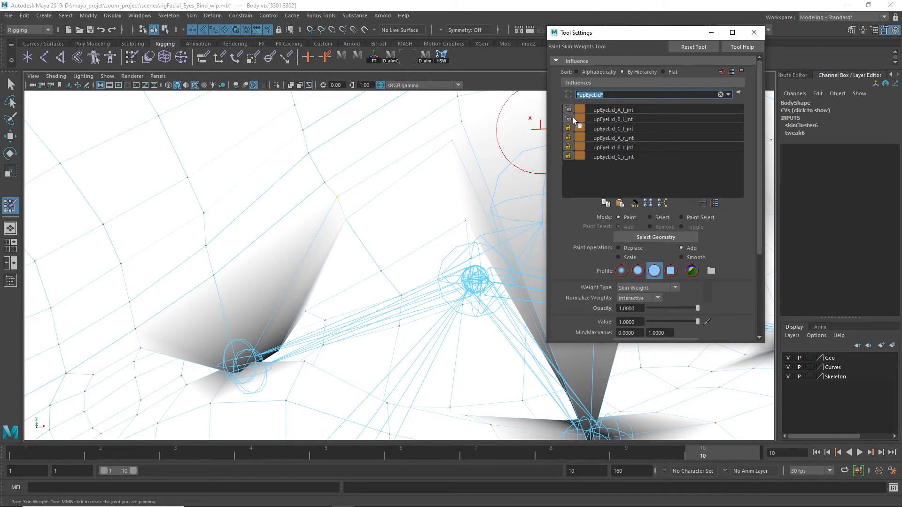
pyautogui.click(652, 109)
pyautogui.click(638, 118)
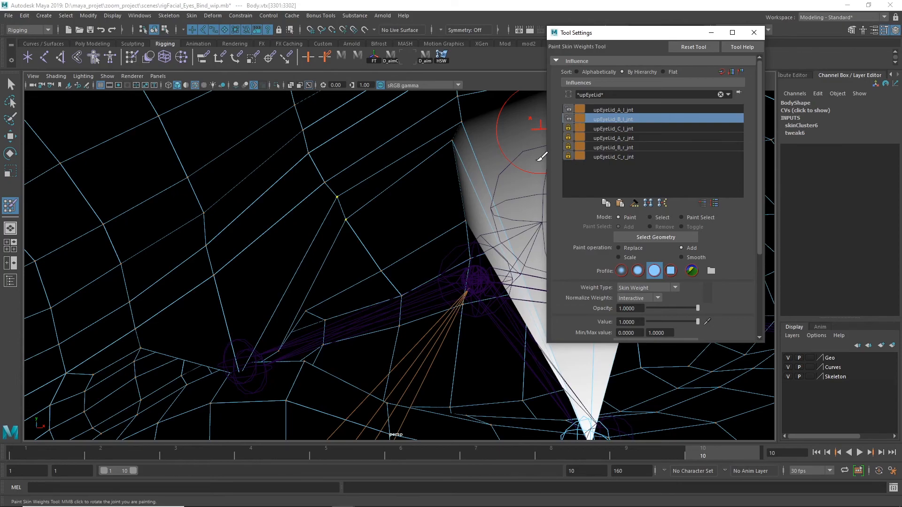
# Set the Add value to 0.1 and repeatedly flood upEyeLid_A_l_jnt's weight onto the two selected rim vertices
pyautogui.keyDown('alt'); pyautogui.moveTo(463, 256); pyautogui.dragTo(231, 221, button='right'); pyautogui.keyUp('alt')
pyautogui.moveTo(382, 230)
pyautogui.keyDown('alt'); pyautogui.mouseDown()
pyautogui.moveTo(359, 238)
pyautogui.moveTo(367, 214)
pyautogui.mouseUp(); pyautogui.keyUp('alt')
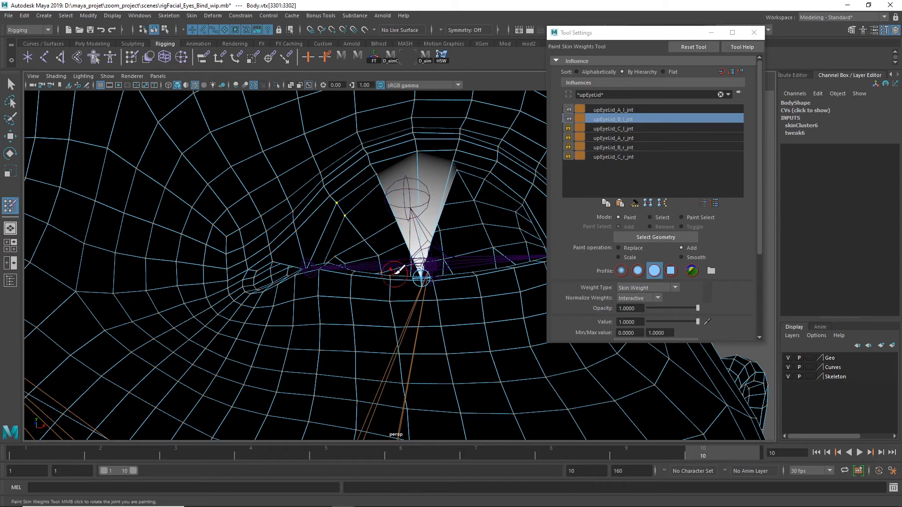
pyautogui.click(628, 110)
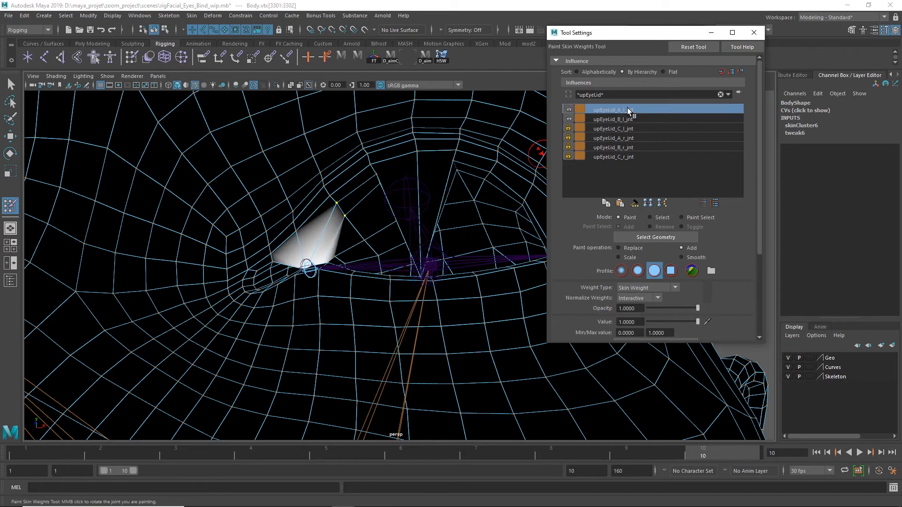
pyautogui.moveTo(757, 187); pyautogui.dragTo(744, 290)
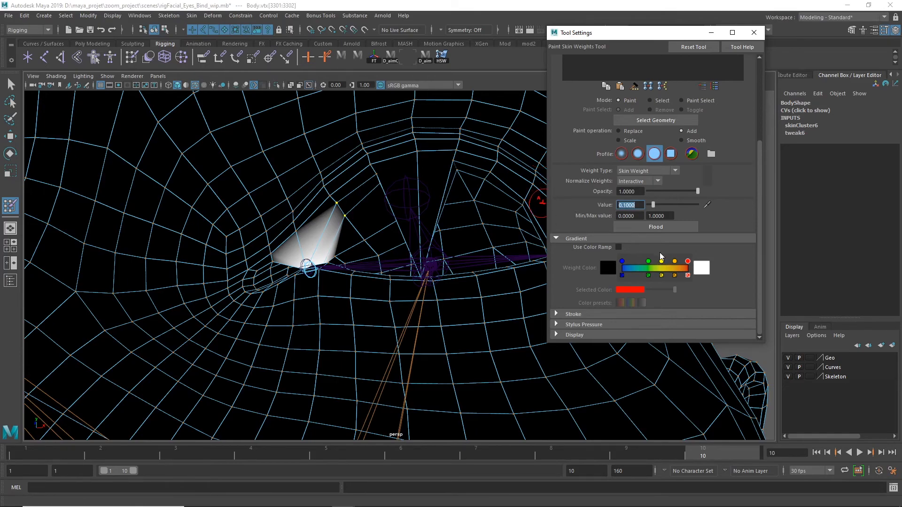
pyautogui.click(656, 228)
pyautogui.click(657, 231)
pyautogui.click(656, 230)
pyautogui.click(657, 230)
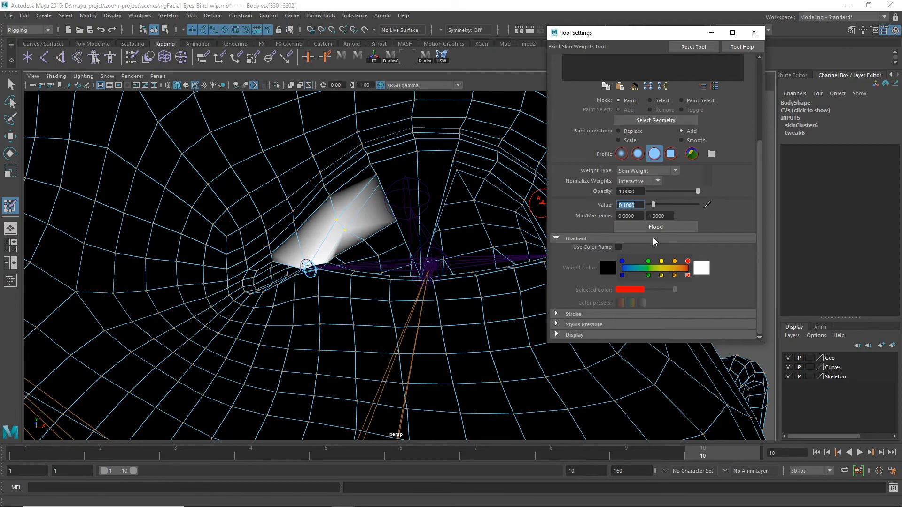
pyautogui.click(670, 231)
pyautogui.click(672, 232)
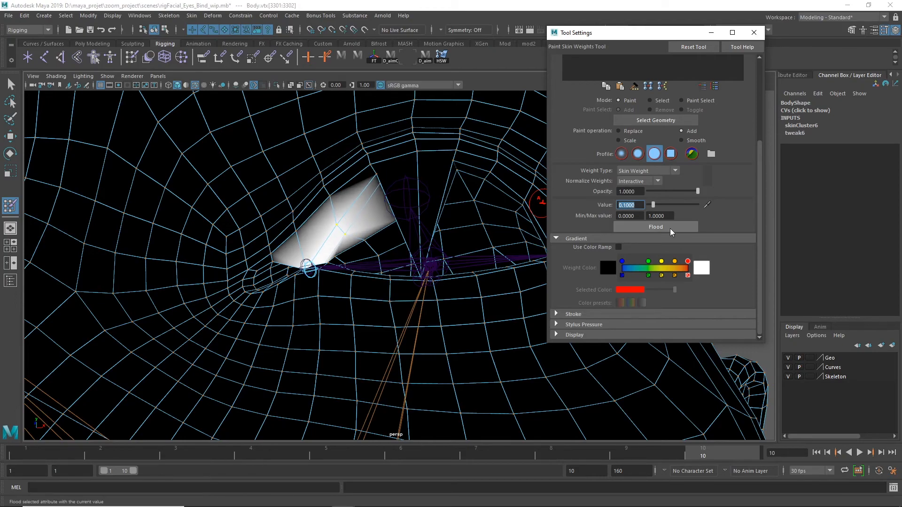
pyautogui.click(671, 232)
pyautogui.click(671, 233)
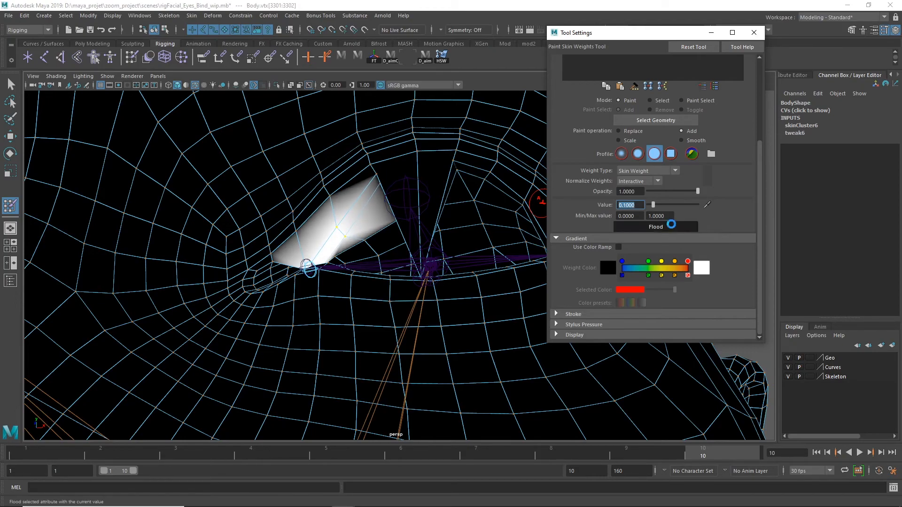
# Repeatedly flood upEyeLid_B_l_jnt's weight at 0.1 onto the same two vertices until they reach the lower lid, and turn off X-ray joints
pyautogui.keyDown('alt'); pyautogui.moveTo(322, 280); pyautogui.dragTo(455, 278, button='right'); pyautogui.keyUp('alt')
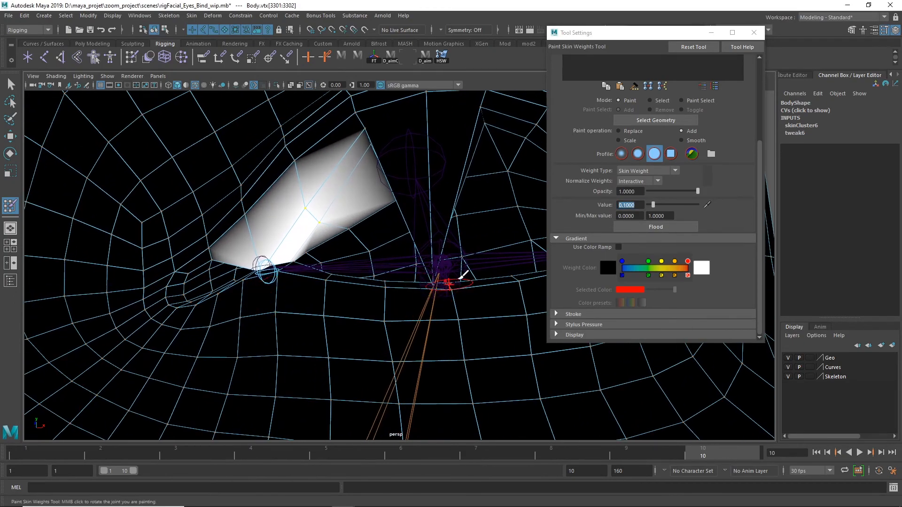
pyautogui.moveTo(759, 232); pyautogui.dragTo(777, 138)
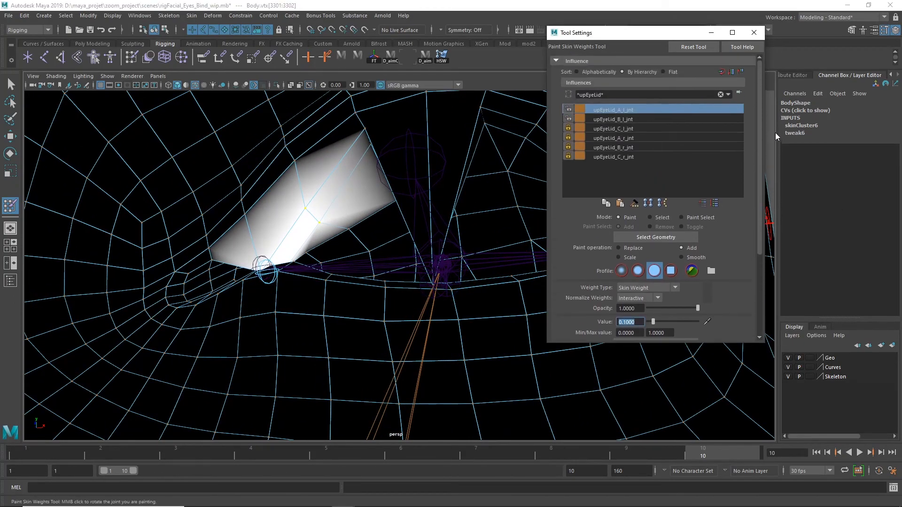
pyautogui.click(618, 119)
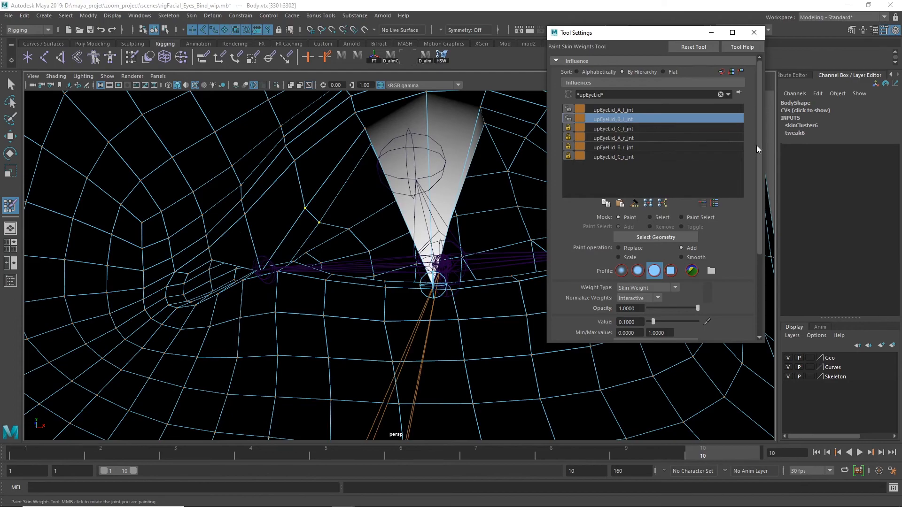
pyautogui.moveTo(761, 145); pyautogui.dragTo(750, 249)
pyautogui.click(655, 227)
pyautogui.click(654, 228)
pyautogui.click(654, 227)
pyautogui.click(654, 227)
pyautogui.click(654, 228)
pyautogui.click(310, 87)
pyautogui.keyDown('alt'); pyautogui.moveTo(283, 233); pyautogui.dragTo(472, 251, button='right'); pyautogui.keyUp('alt')
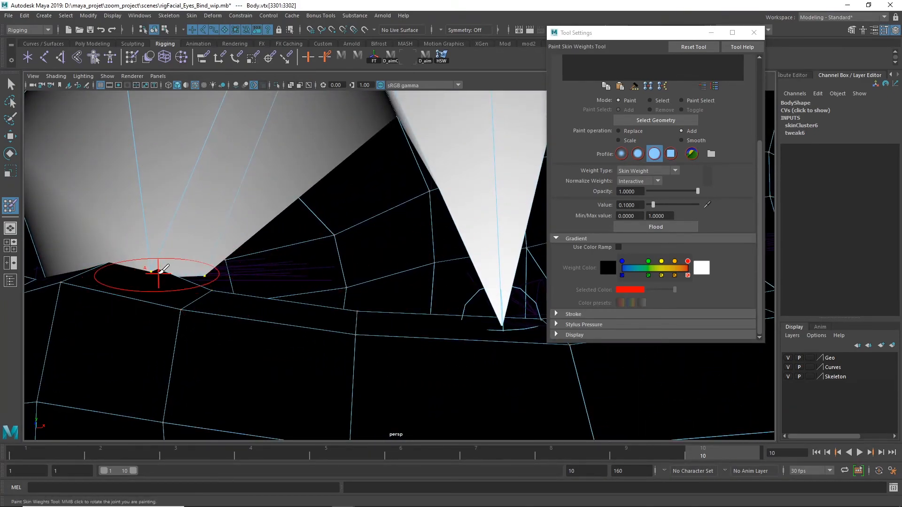
pyautogui.keyDown('alt'); pyautogui.moveTo(272, 272); pyautogui.dragTo(1, 150, button='right'); pyautogui.keyUp('alt')
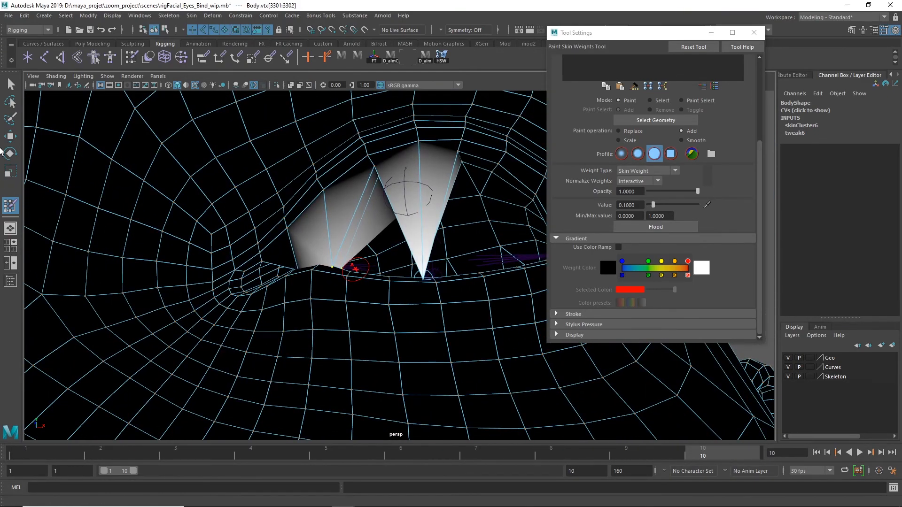
# Select the short upper lid rim edge between joint B and the adjusted vertices and convert it to its two vertices
pyautogui.click(11, 84)
pyautogui.keyDown('alt'); pyautogui.moveTo(295, 219); pyautogui.dragTo(431, 202, button='right'); pyautogui.keyUp('alt')
pyautogui.keyDown('alt'); pyautogui.moveTo(431, 202); pyautogui.dragTo(432, 437, button='middle'); pyautogui.keyUp('alt')
pyautogui.keyDown('alt'); pyautogui.moveTo(461, 365); pyautogui.dragTo(508, 347, button='right'); pyautogui.keyUp('alt')
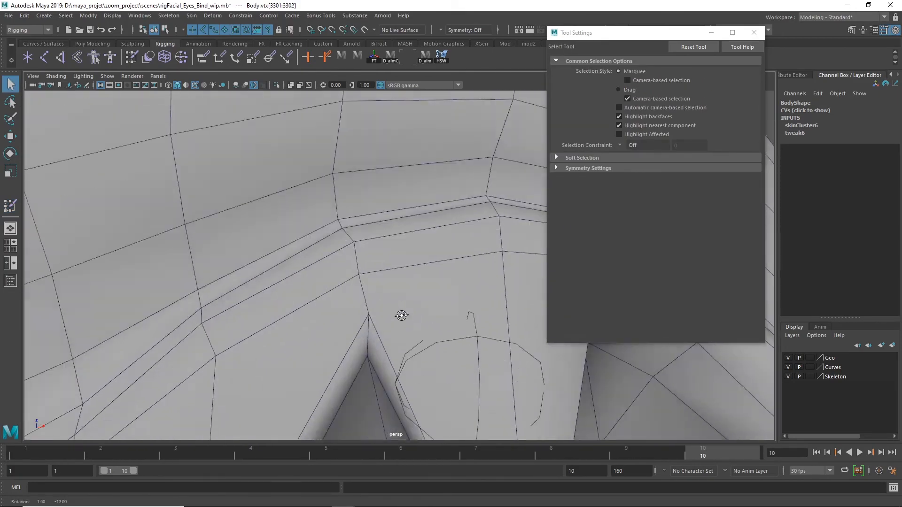
pyautogui.keyDown('alt'); pyautogui.moveTo(400, 316); pyautogui.dragTo(400, 309); pyautogui.keyUp('alt')
pyautogui.moveTo(397, 197); pyautogui.dragTo(379, 177, button='right')
pyautogui.click(377, 241)
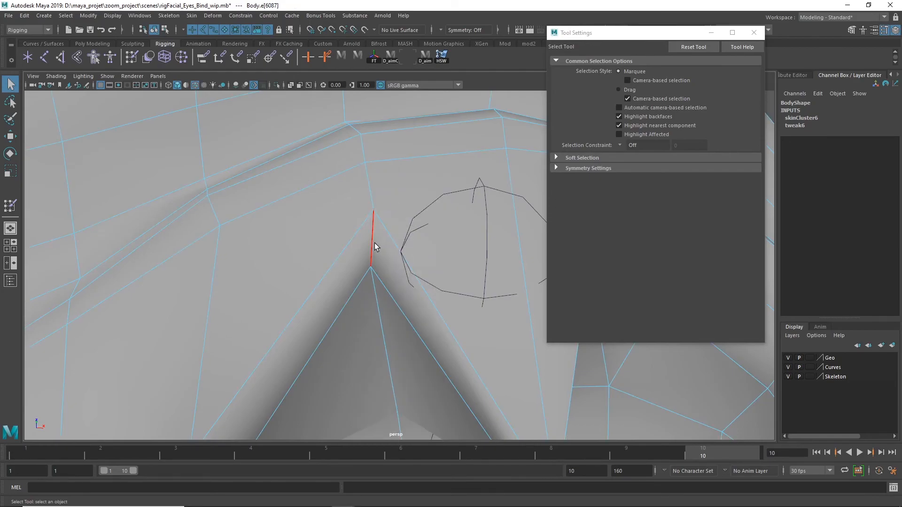
pyautogui.hotkey('ctrl', 'F9')
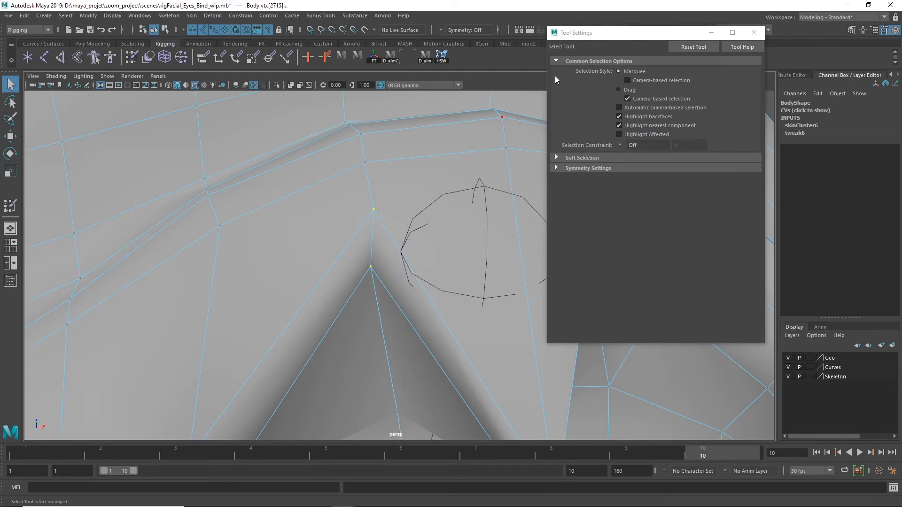
# Repeatedly flood upEyeLid_B_l_jnt's weight at 0.1 onto the two vertices next to joint B until they meet the lower lid
pyautogui.click(10, 205)
pyautogui.keyDown('alt'); pyautogui.moveTo(452, 263); pyautogui.dragTo(275, 242, button='right'); pyautogui.keyUp('alt')
pyautogui.moveTo(355, 242)
pyautogui.keyDown('alt'); pyautogui.mouseDown()
pyautogui.moveTo(347, 269)
pyautogui.moveTo(415, 175)
pyautogui.mouseUp(); pyautogui.keyUp('alt')
pyautogui.moveTo(762, 168); pyautogui.dragTo(762, 83)
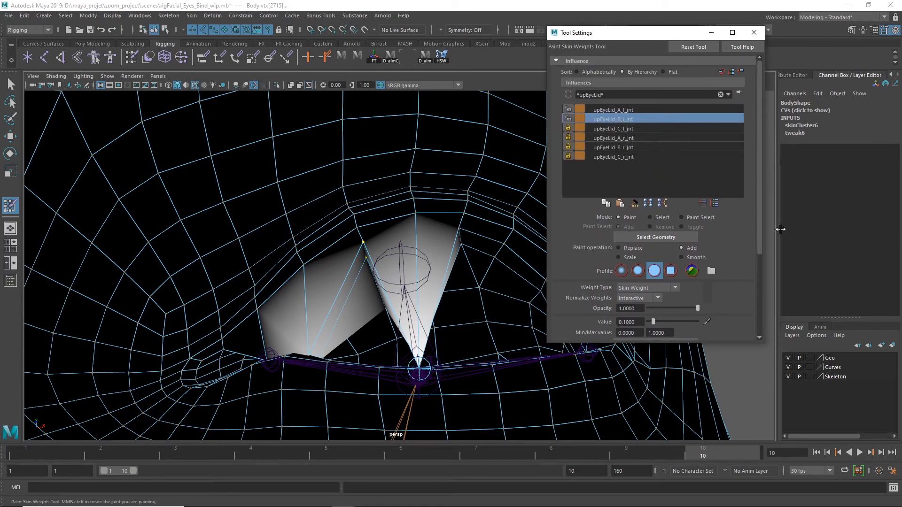
pyautogui.moveTo(759, 211); pyautogui.dragTo(766, 297)
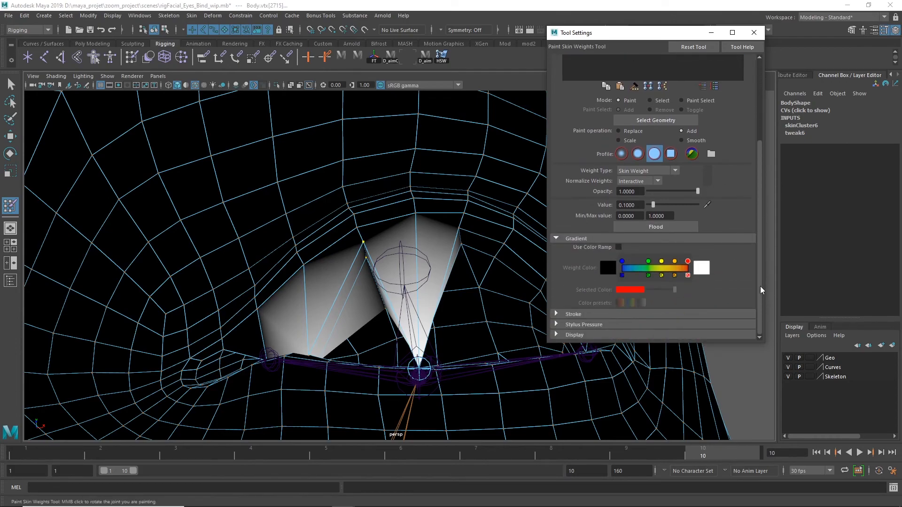
pyautogui.click(671, 230)
pyautogui.click(671, 230)
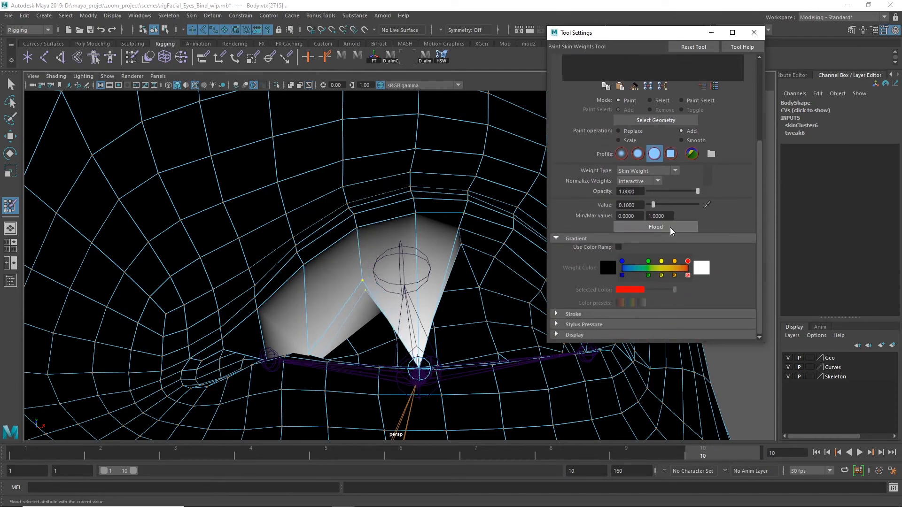
pyautogui.click(671, 230)
pyautogui.click(671, 230)
pyautogui.click(671, 231)
pyautogui.click(671, 230)
pyautogui.click(671, 230)
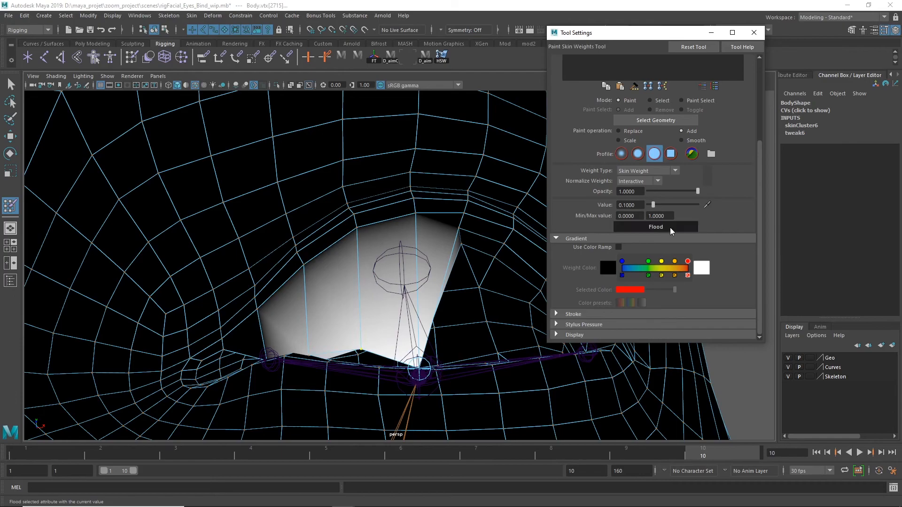
# Examine the closed lid edge between joints A and B without X-ray joints, and the open gap toward joint C
pyautogui.scroll(3, 371, 394)
pyautogui.moveTo(372, 394)
pyautogui.keyDown('alt'); pyautogui.mouseDown()
pyautogui.moveTo(379, 268)
pyautogui.moveTo(332, 262)
pyautogui.moveTo(318, 296)
pyautogui.moveTo(364, 261)
pyautogui.moveTo(322, 222)
pyautogui.mouseUp(); pyautogui.keyUp('alt')
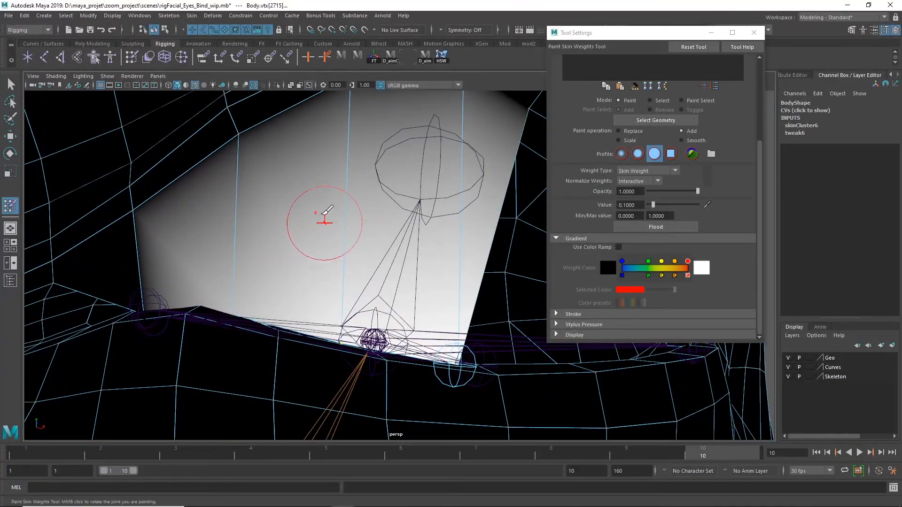
pyautogui.click(309, 85)
pyautogui.moveTo(383, 246)
pyautogui.keyDown('alt'); pyautogui.mouseDown()
pyautogui.moveTo(347, 269)
pyautogui.moveTo(232, 277)
pyautogui.mouseUp(); pyautogui.keyUp('alt')
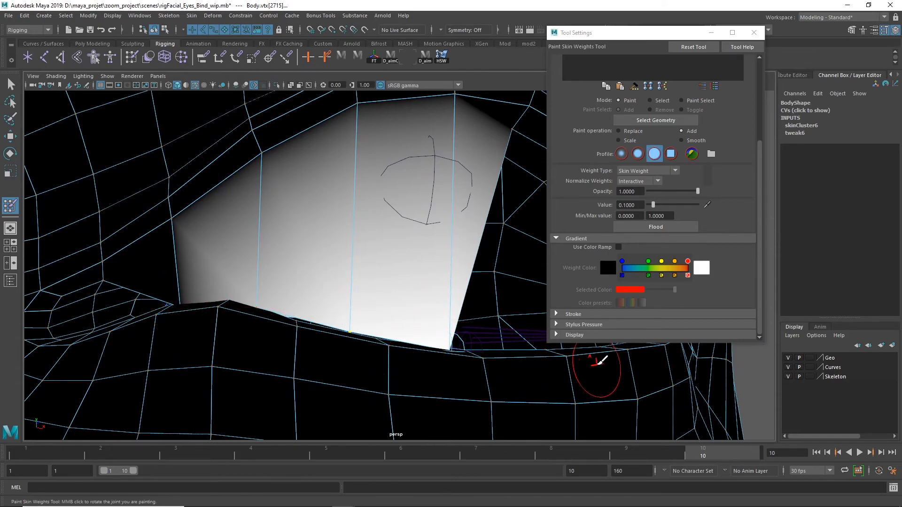
pyautogui.keyDown('alt'); pyautogui.moveTo(450, 341); pyautogui.dragTo(402, 332); pyautogui.keyUp('alt')
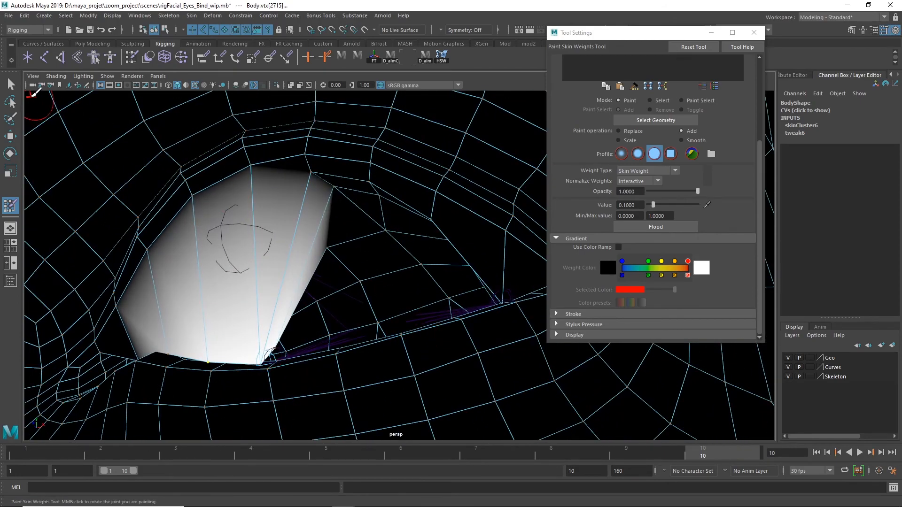
pyautogui.keyDown('alt'); pyautogui.moveTo(479, 282); pyautogui.dragTo(378, 261, button='middle'); pyautogui.keyUp('alt')
pyautogui.scroll(3, 433, 267)
pyautogui.keyDown('alt'); pyautogui.moveTo(439, 246); pyautogui.dragTo(323, 236, button='middle'); pyautogui.keyUp('alt')
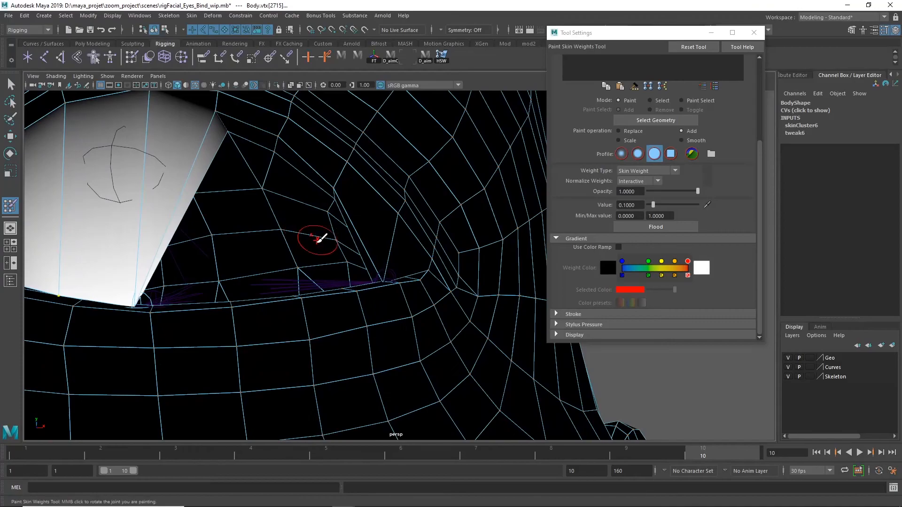
pyautogui.keyDown('alt'); pyautogui.moveTo(322, 236); pyautogui.dragTo(306, 238); pyautogui.keyUp('alt')
pyautogui.keyDown('alt'); pyautogui.moveTo(348, 172); pyautogui.dragTo(356, 186); pyautogui.keyUp('alt')
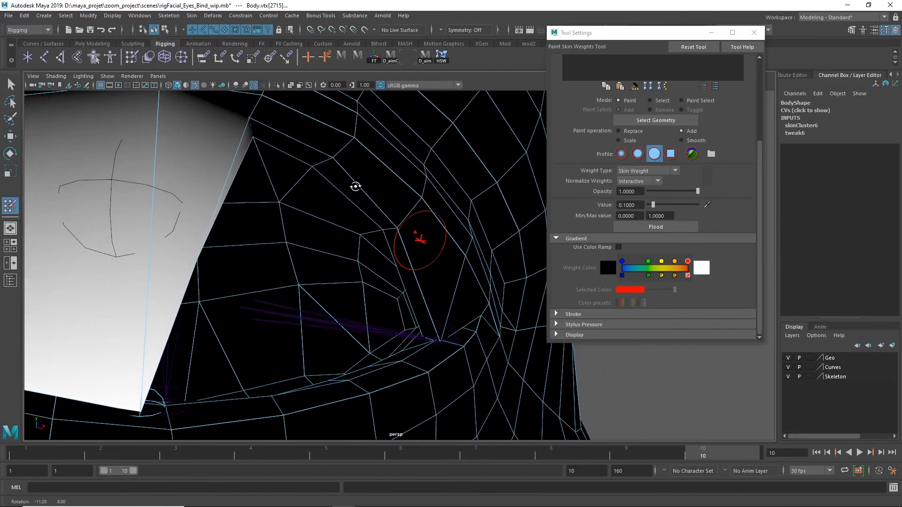
# Select the short upper lid rim edge beside joint C and convert it to its two vertices
pyautogui.press('q')
pyautogui.rightClick(407, 219)
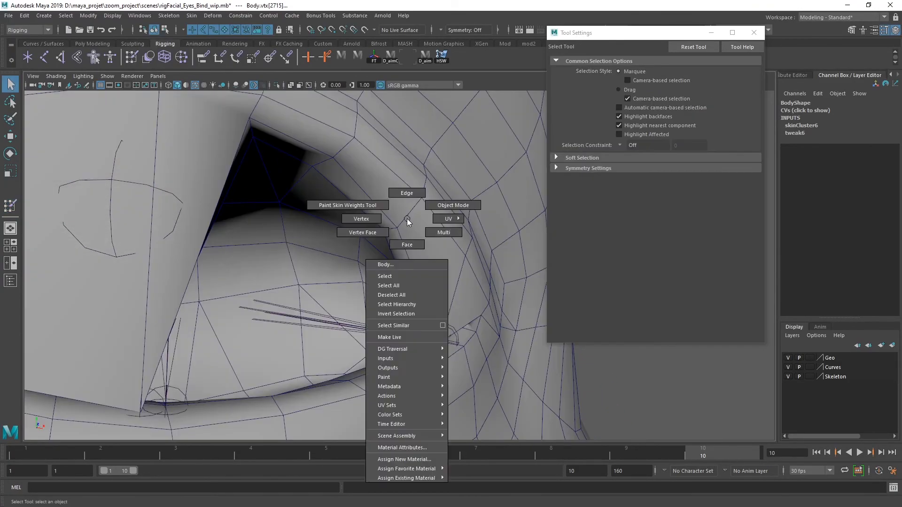
pyautogui.click(407, 193)
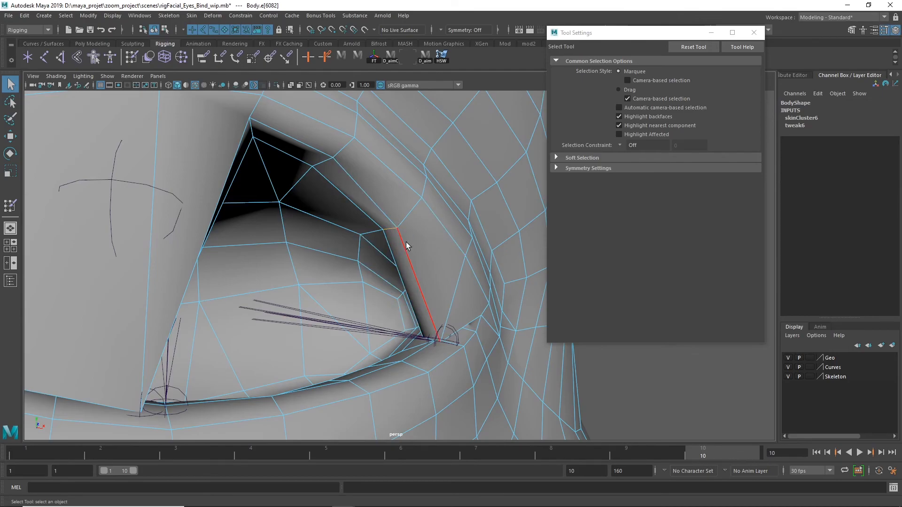
pyautogui.click(406, 241)
# Resume painting skin weights, lock the upEyeLid_A_l_jnt influence and unlock upEyeLid_C_l_jnt as the influence to paint
pyautogui.press('y')
pyautogui.moveTo(406, 242)
pyautogui.keyDown('alt'); pyautogui.mouseDown(button='right')
pyautogui.moveTo(406, 285)
pyautogui.moveTo(406, 263)
pyautogui.mouseUp(button='right'); pyautogui.keyUp('alt')
pyautogui.scroll(5, 643, 146)
pyautogui.click(568, 109)
pyautogui.click(627, 119)
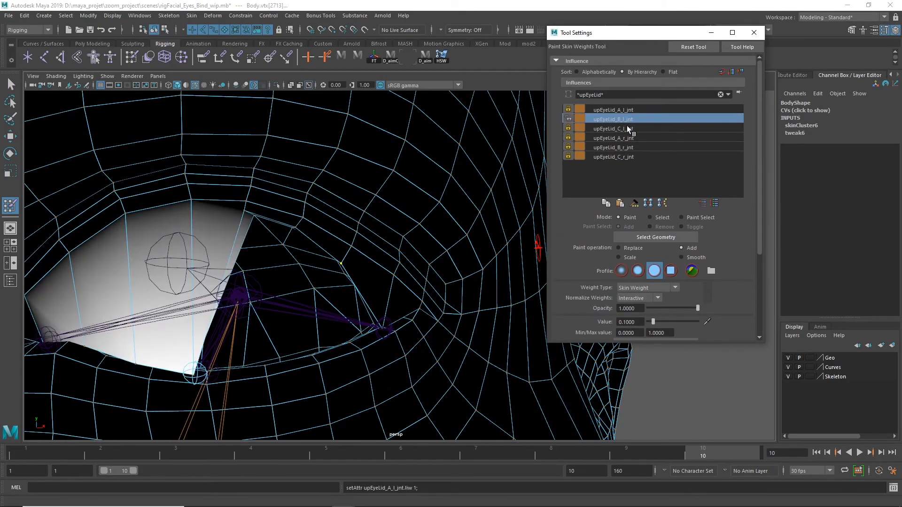
pyautogui.click(626, 128)
pyautogui.click(568, 128)
# Flood upEyeLid_C_l_jnt's weight twice at 0.1 onto the two rim vertices beside joint C
pyautogui.keyDown('alt'); pyautogui.moveTo(376, 301); pyautogui.dragTo(393, 325, button='right'); pyautogui.keyUp('alt')
pyautogui.keyDown('alt'); pyautogui.moveTo(393, 324); pyautogui.dragTo(413, 306); pyautogui.keyUp('alt')
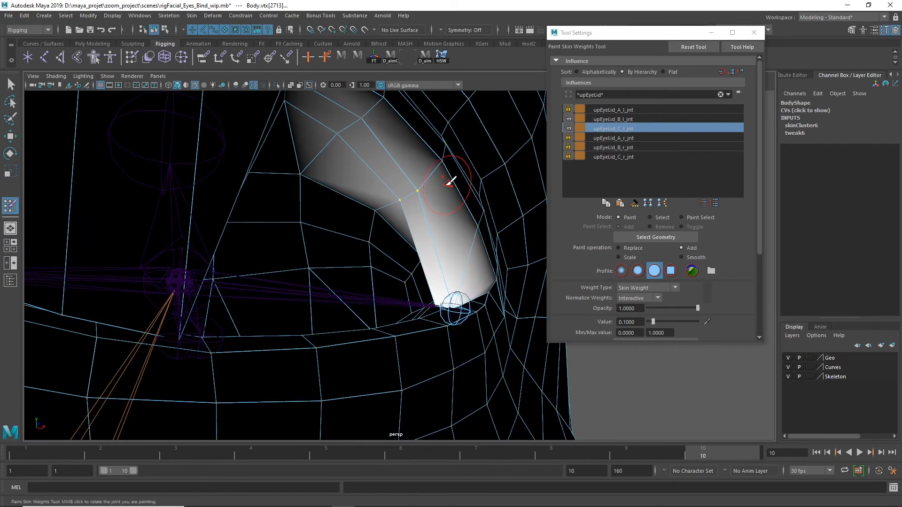
pyautogui.scroll(-3, 657, 270)
pyautogui.click(656, 259)
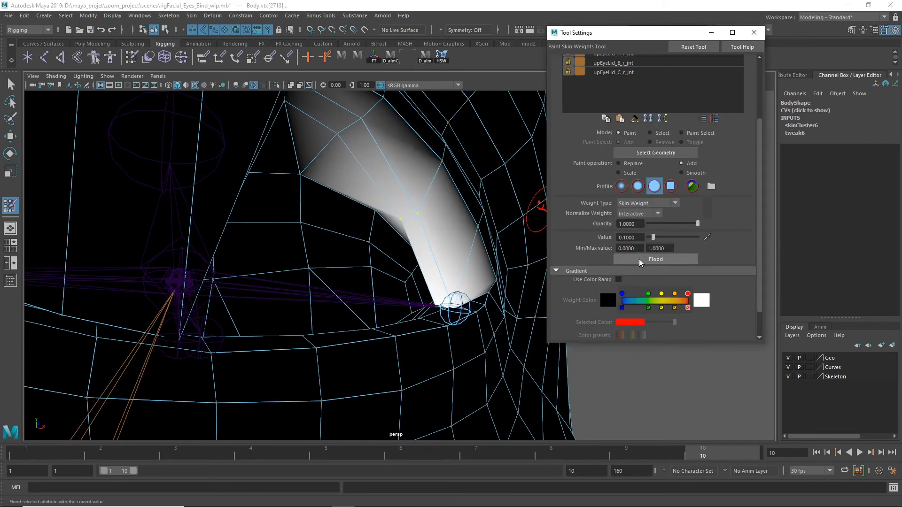
pyautogui.click(656, 260)
# Flood upEyeLid_B_l_jnt's weight three times at 0.1 onto the same vertices beside joint C
pyautogui.scroll(2, 624, 111)
pyautogui.click(624, 113)
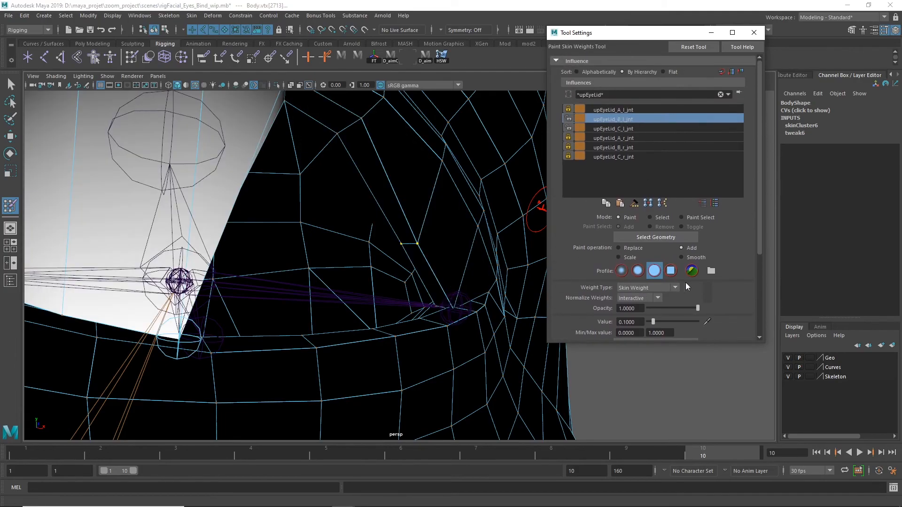
pyautogui.scroll(-2, 686, 282)
pyautogui.click(662, 260)
pyautogui.click(662, 259)
pyautogui.click(662, 260)
pyautogui.moveTo(452, 291)
pyautogui.keyDown('alt'); pyautogui.mouseDown(button='right')
pyautogui.moveTo(446, 299)
pyautogui.moveTo(413, 252)
pyautogui.moveTo(322, 242)
pyautogui.moveTo(386, 299)
pyautogui.moveTo(308, 242)
pyautogui.mouseUp(button='right'); pyautogui.keyUp('alt')
# Scrub back to a more open lid pose, select the next rim edge from joint C toward joint B as vertices, and return to frame 10
pyautogui.click(10, 85)
pyautogui.keyDown('alt'); pyautogui.moveTo(301, 164); pyautogui.dragTo(343, 186); pyautogui.keyUp('alt')
pyautogui.moveTo(658, 456); pyautogui.dragTo(197, 454)
pyautogui.moveTo(346, 263)
pyautogui.keyDown('alt'); pyautogui.mouseDown()
pyautogui.moveTo(368, 302)
pyautogui.moveTo(328, 162)
pyautogui.mouseUp(); pyautogui.keyUp('alt')
pyautogui.moveTo(326, 158); pyautogui.dragTo(312, 130, button='right')
pyautogui.click(311, 125)
pyautogui.moveTo(451, 456); pyautogui.dragTo(715, 455)
# Flood upEyeLid_C_l_jnt's weight at 0.1 onto the newly selected rim vertices between joints B and C
pyautogui.press('y')
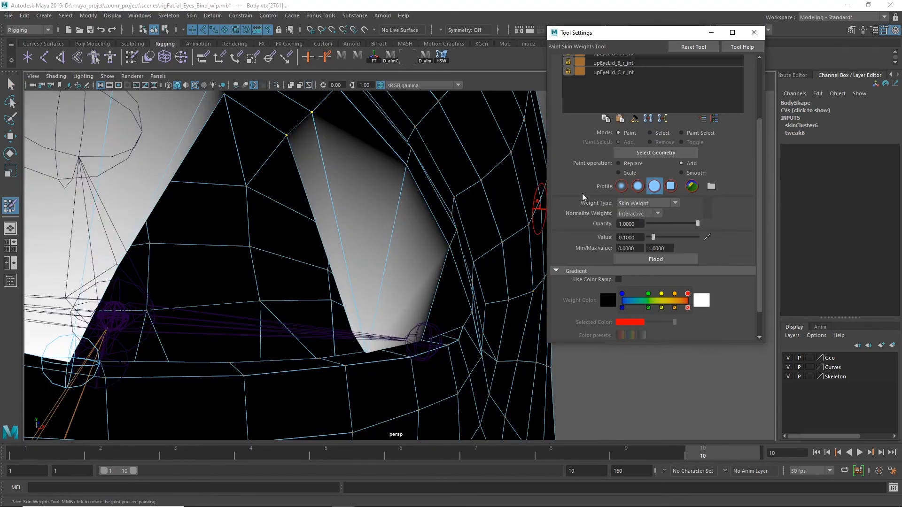
pyautogui.scroll(-3, 667, 244)
pyautogui.click(656, 260)
pyautogui.click(656, 259)
# Flood upEyeLid_B_l_jnt's weight repeatedly at 0.1 onto the selected rim vertices between joints B and C
pyautogui.scroll(2, 761, 200)
pyautogui.click(631, 120)
pyautogui.scroll(-2, 658, 188)
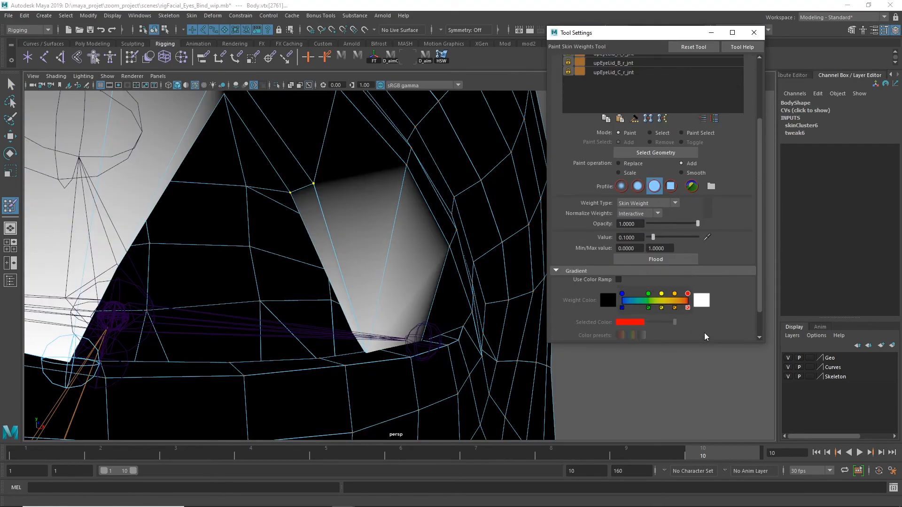
pyautogui.scroll(2, 658, 188)
pyautogui.click(656, 345)
pyautogui.click(656, 344)
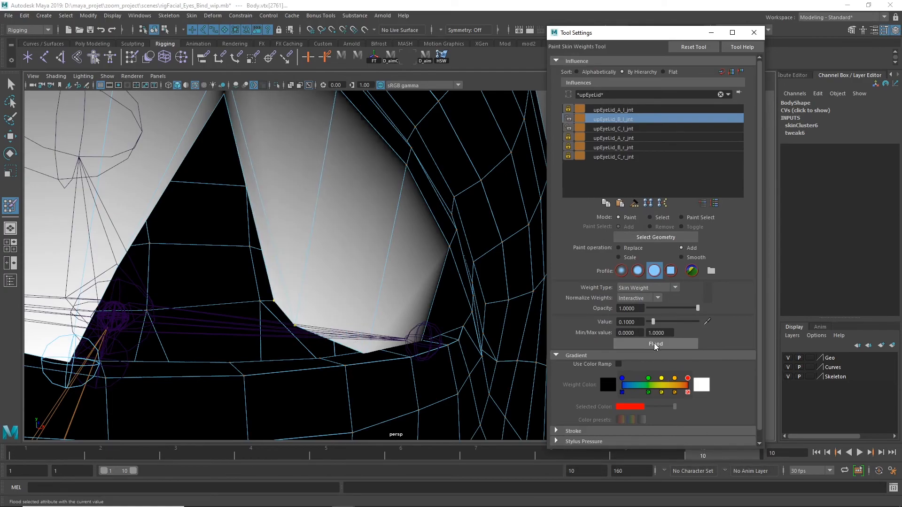
# Select the next raised upper-lid rim edge between joints B and C, convert it to vertices and reactivate Paint Skin Weights
pyautogui.click(10, 85)
pyautogui.scroll(-4, 264, 205)
pyautogui.keyDown('alt'); pyautogui.moveTo(263, 205); pyautogui.dragTo(318, 298); pyautogui.keyUp('alt')
pyautogui.scroll(5, 311, 267)
pyautogui.moveTo(302, 238); pyautogui.dragTo(301, 215, button='right')
pyautogui.click(274, 246)
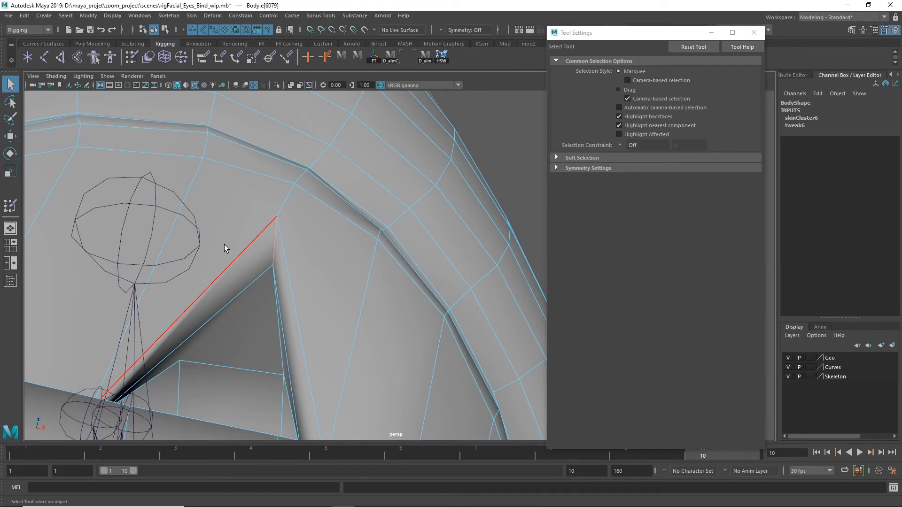
pyautogui.hotkey('ctrl', 'F9')
pyautogui.click(9, 206)
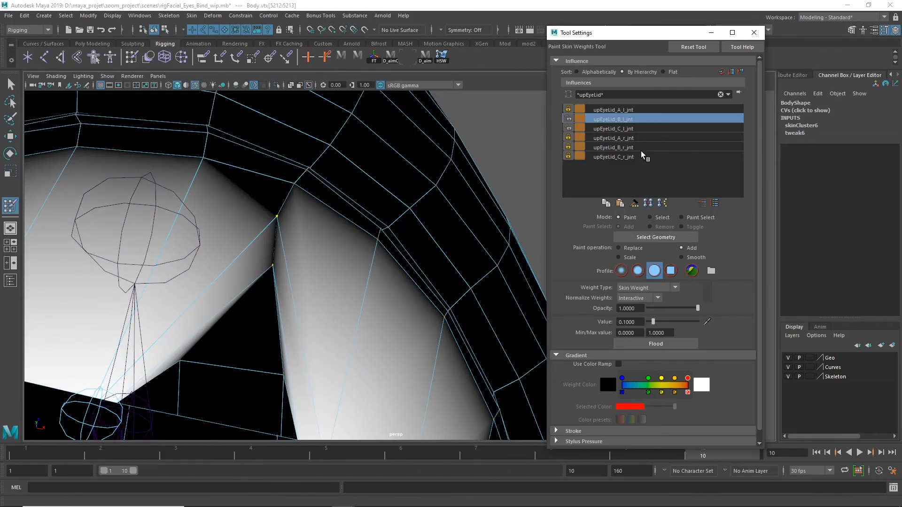
# Select the two upper-lid rim vertices between joint A and the inner eye corner and reactivate Paint Skin Weights
pyautogui.scroll(-3, 282, 263)
pyautogui.keyDown('alt'); pyautogui.moveTo(300, 216); pyautogui.dragTo(366, 235); pyautogui.keyUp('alt')
pyautogui.click(10, 84)
pyautogui.keyDown('alt'); pyautogui.moveTo(291, 235); pyautogui.dragTo(315, 266, button='right'); pyautogui.keyUp('alt')
pyautogui.keyDown('alt'); pyautogui.moveTo(314, 266); pyautogui.dragTo(236, 219); pyautogui.keyUp('alt')
pyautogui.moveTo(236, 219); pyautogui.dragTo(8, 202, button='right')
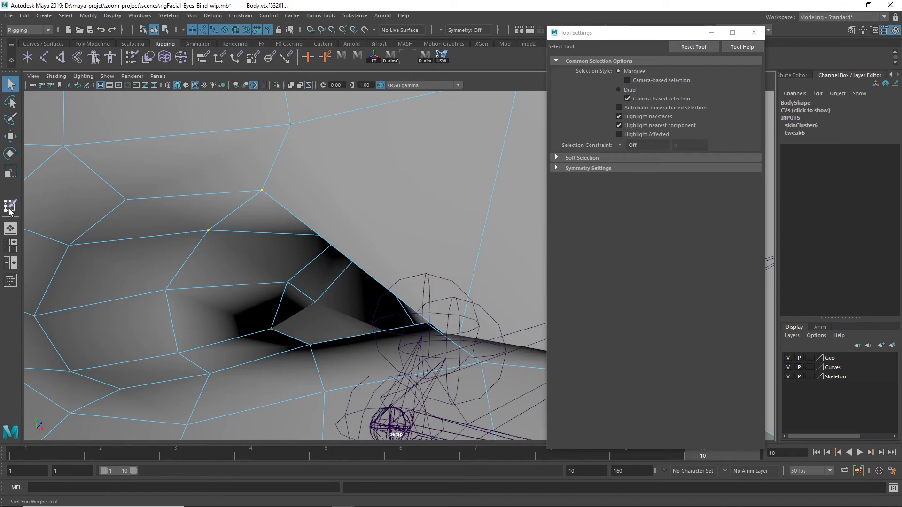
pyautogui.click(9, 210)
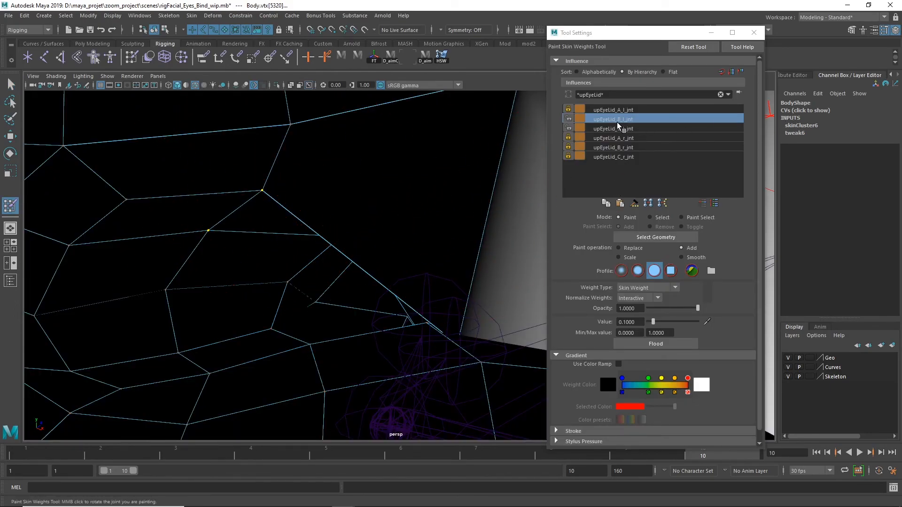
# Make upEyeLid_A_l_jnt the active influence, unlock it, lock upEyeLid_C_l_jnt, and turn off the X-ray joint display
pyautogui.click(638, 110)
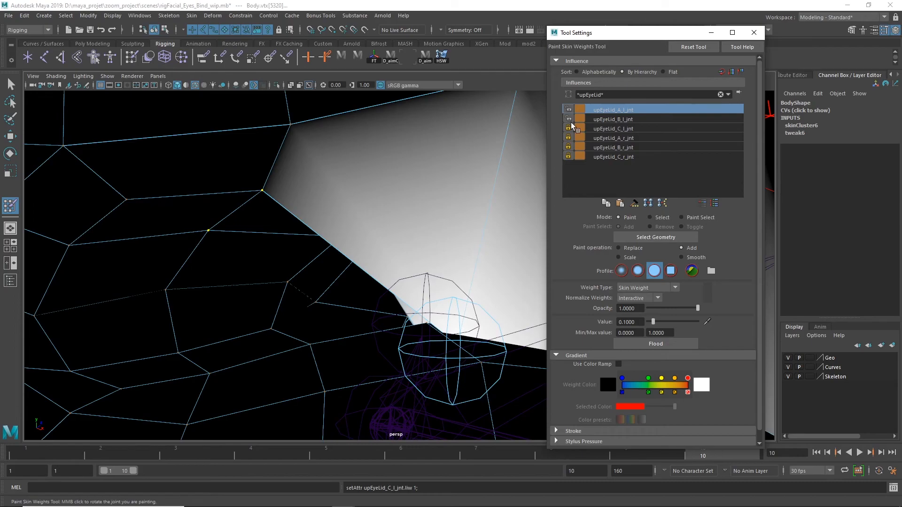
pyautogui.keyDown('alt'); pyautogui.moveTo(337, 238); pyautogui.dragTo(206, 232, button='right'); pyautogui.keyUp('alt')
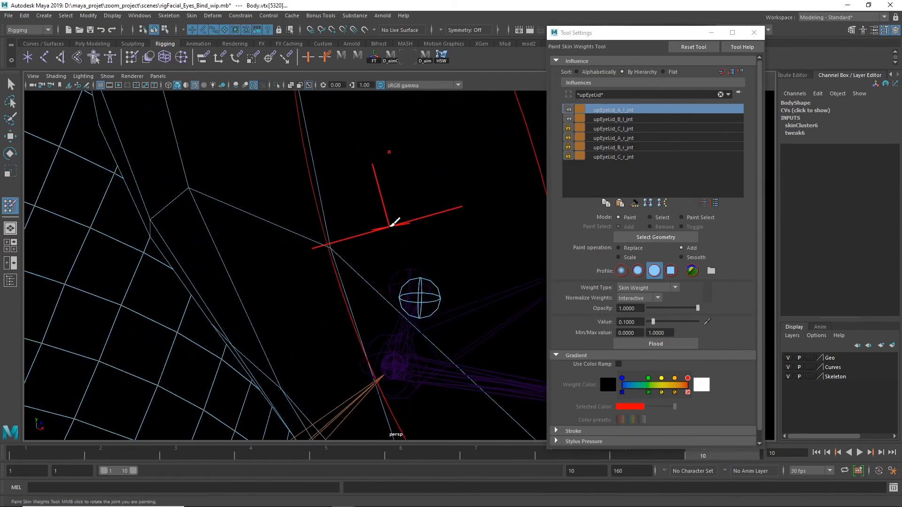
pyautogui.keyDown('alt'); pyautogui.moveTo(392, 222); pyautogui.dragTo(465, 220, button='right'); pyautogui.keyUp('alt')
pyautogui.keyDown('alt'); pyautogui.moveTo(373, 201); pyautogui.dragTo(323, 252, button='middle'); pyautogui.keyUp('alt')
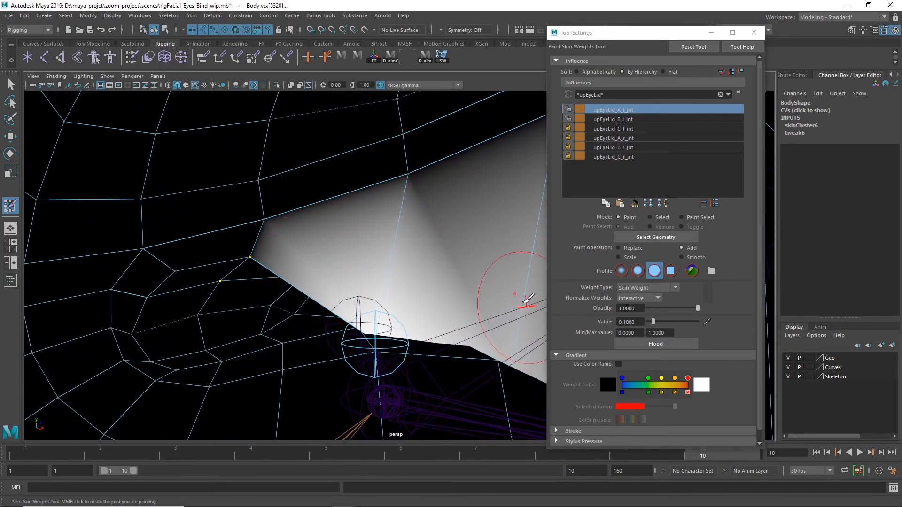
pyautogui.click(310, 85)
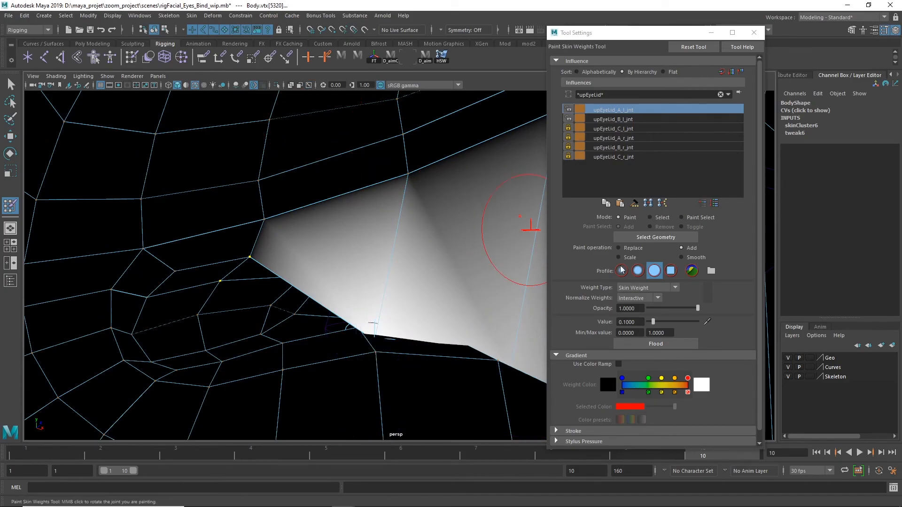
# Flood upEyeLid_A_l_jnt's weight four times at 0.1 onto the two inner-corner rim vertices and touch them up with a smaller brush
pyautogui.click(658, 344)
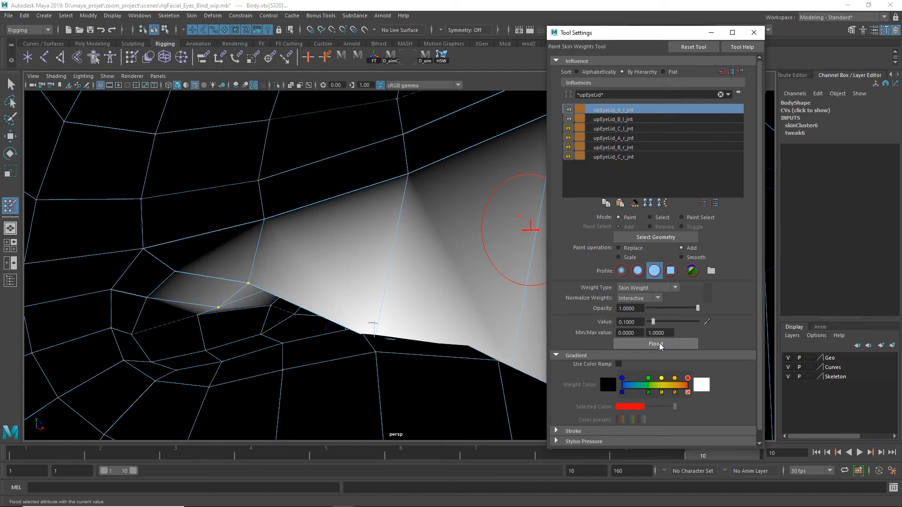
pyautogui.click(658, 344)
pyautogui.click(659, 344)
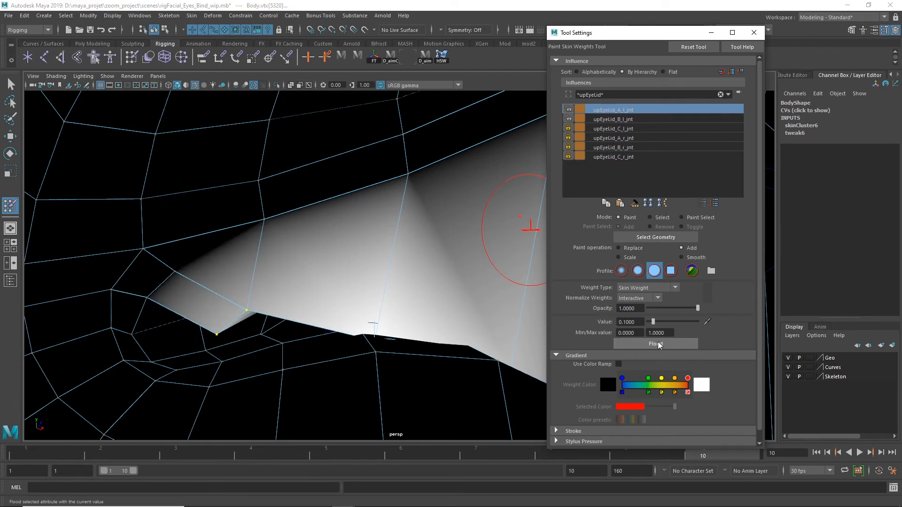
pyautogui.click(659, 344)
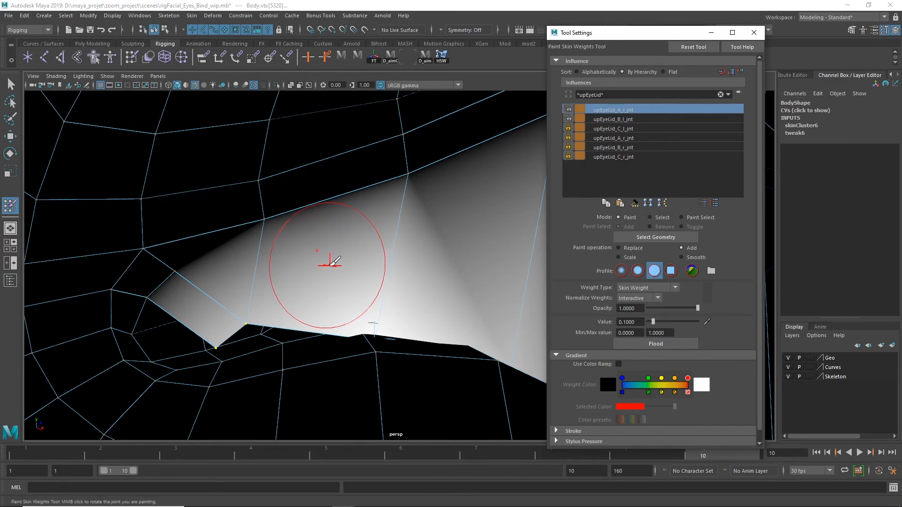
pyautogui.moveTo(330, 266); pyautogui.dragTo(315, 270)
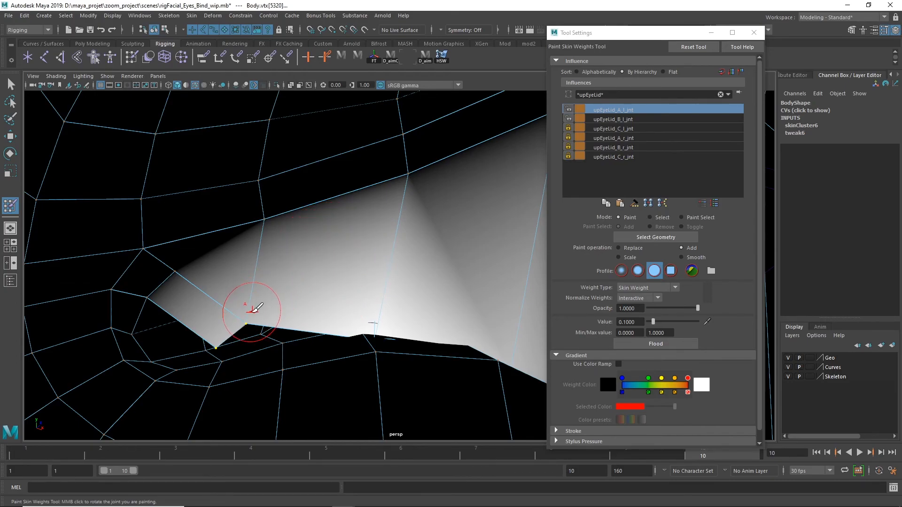
pyautogui.moveTo(249, 310)
pyautogui.mouseDown()
pyautogui.moveTo(250, 319)
pyautogui.moveTo(213, 332)
pyautogui.mouseUp()
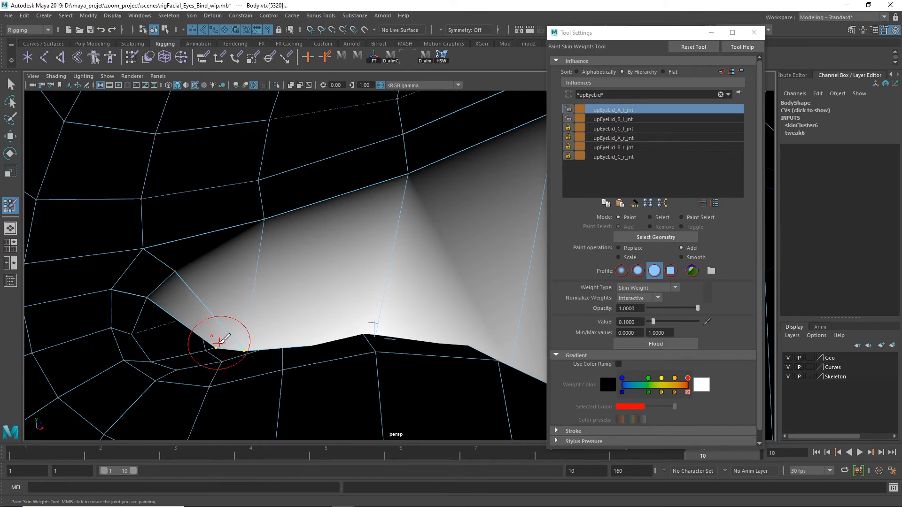
# Scrub to frame 2, select the next rim edge toward the inner eye corner as vertices, and reactivate Paint Skin Weights
pyautogui.click(10, 86)
pyautogui.keyDown('alt'); pyautogui.moveTo(292, 285); pyautogui.dragTo(305, 282); pyautogui.keyUp('alt')
pyautogui.click(175, 451)
pyautogui.moveTo(175, 452); pyautogui.dragTo(144, 451)
pyautogui.moveTo(274, 239); pyautogui.dragTo(267, 215, button='right')
pyautogui.click(275, 256)
pyautogui.hotkey('ctrl', 'F9')
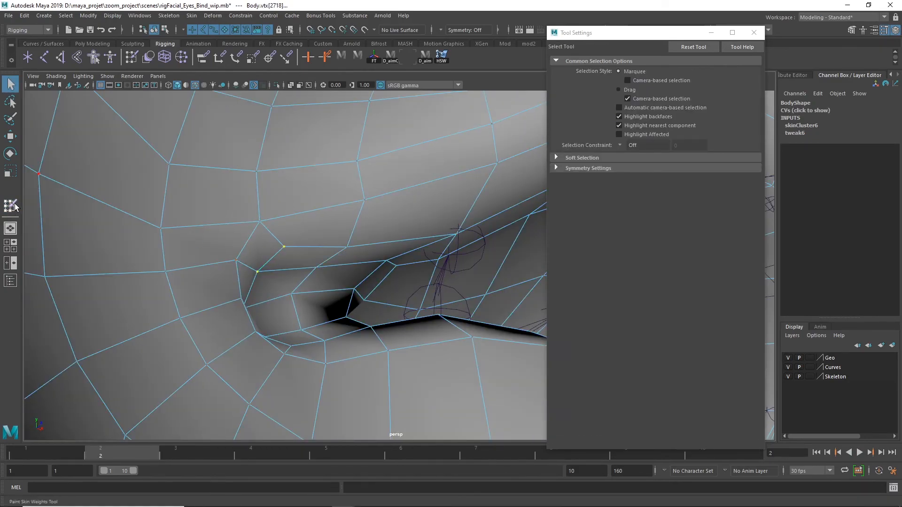
pyautogui.click(10, 206)
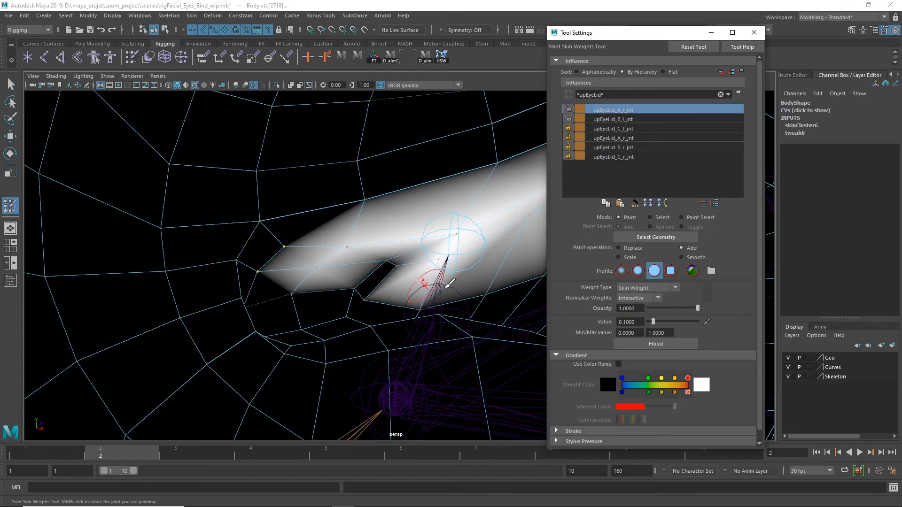
# Flood upEyeLid_A_l_jnt's weight three times at 0.1 onto the innermost rim vertices, checking the lid at frame 10 and frame 1
pyautogui.click(658, 345)
pyautogui.click(658, 344)
pyautogui.press('.')
pyautogui.click(658, 344)
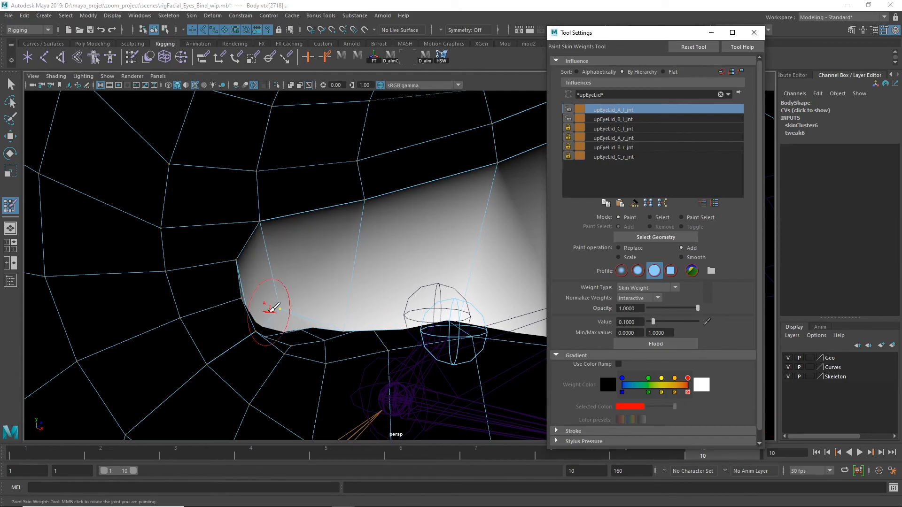
pyautogui.moveTo(324, 453)
pyautogui.mouseDown()
pyautogui.moveTo(7, 452)
pyautogui.moveTo(62, 452)
pyautogui.mouseUp()
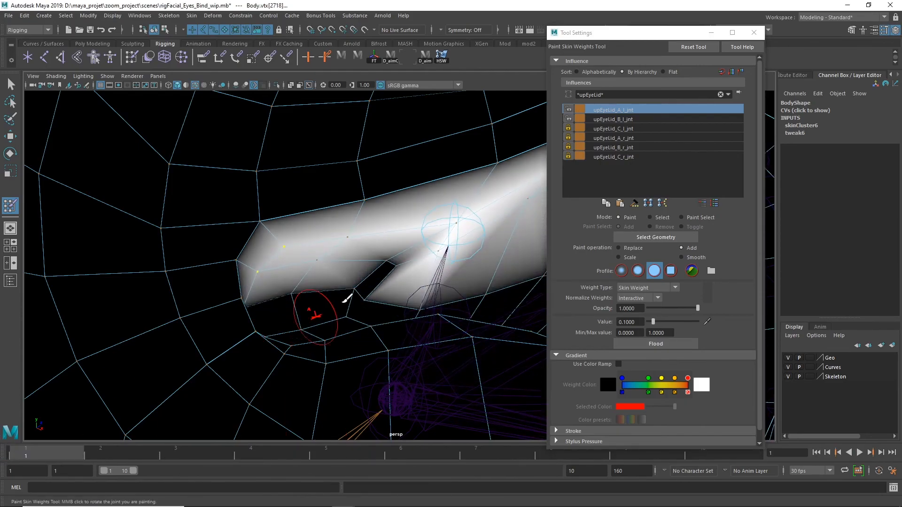
# Close the tool settings, frame the whole left eye and play back the blink to examine the lid closure, returning to frame 1
pyautogui.click(754, 33)
pyautogui.press('q')
pyautogui.keyDown('alt'); pyautogui.moveTo(422, 275); pyautogui.dragTo(297, 270, button='right'); pyautogui.keyUp('alt')
pyautogui.keyDown('alt'); pyautogui.moveTo(297, 269); pyautogui.dragTo(225, 287); pyautogui.keyUp('alt')
pyautogui.keyDown('alt'); pyautogui.moveTo(564, 225); pyautogui.dragTo(640, 215, button='right'); pyautogui.keyUp('alt')
pyautogui.keyDown('alt'); pyautogui.moveTo(640, 215); pyautogui.dragTo(667, 167, button='middle'); pyautogui.keyUp('alt')
pyautogui.hotkey('alt', 'v')
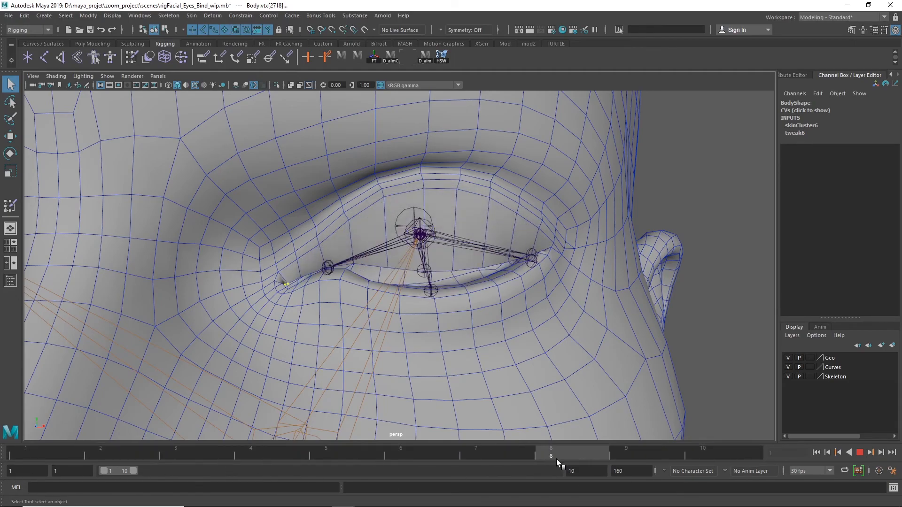
pyautogui.click(19, 448)
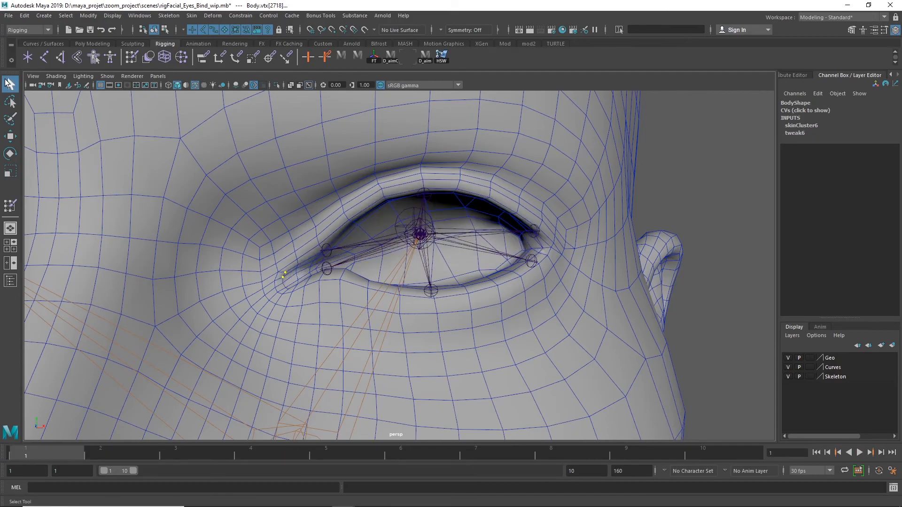
# Select the strip of Body faces running along the left upper lid from the inner corner to the outer corner
pyautogui.click(697, 144)
pyautogui.click(618, 147)
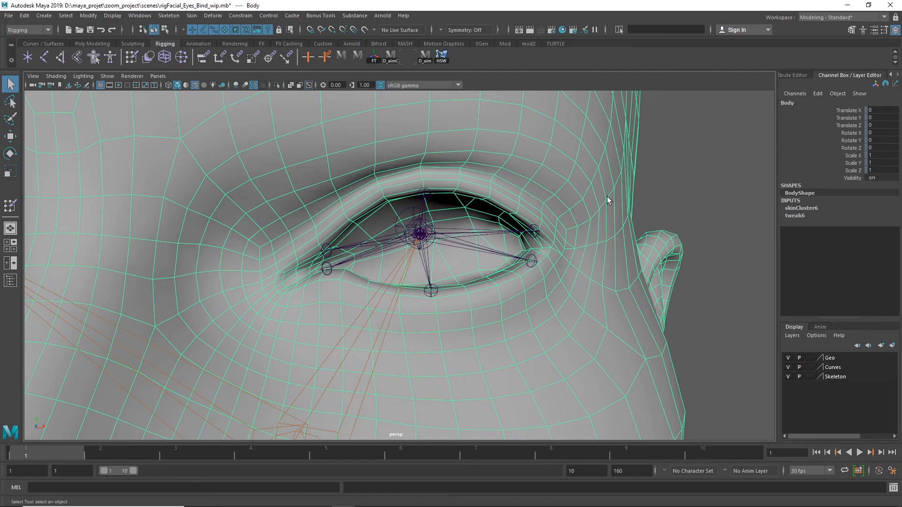
pyautogui.scroll(5, 484, 221)
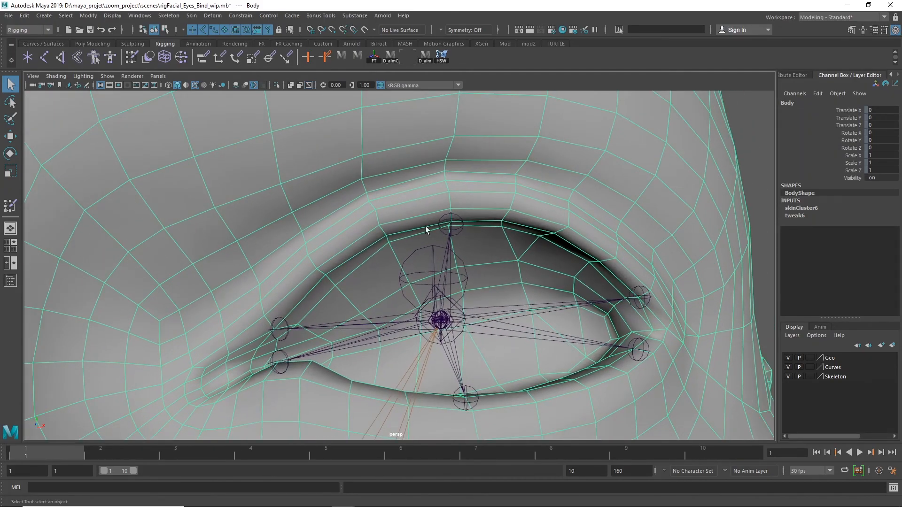
pyautogui.moveTo(392, 216); pyautogui.dragTo(391, 241, button='right')
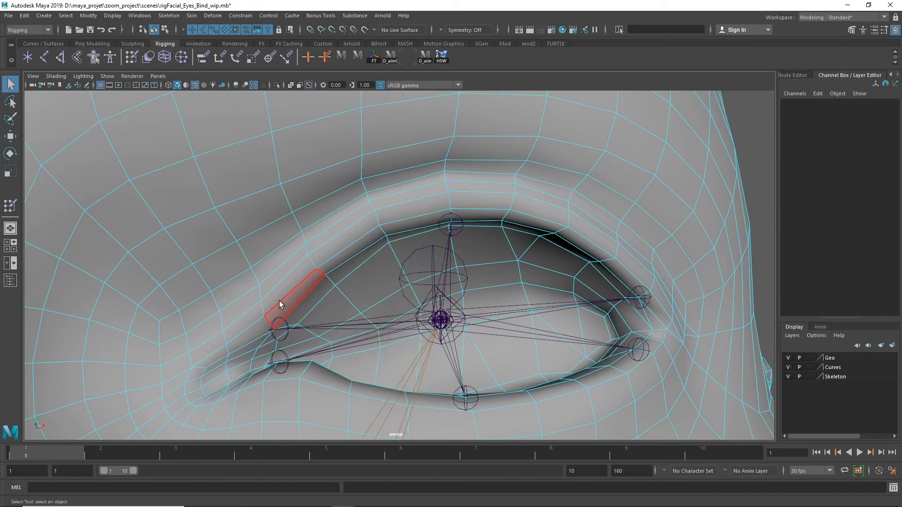
pyautogui.click(207, 353)
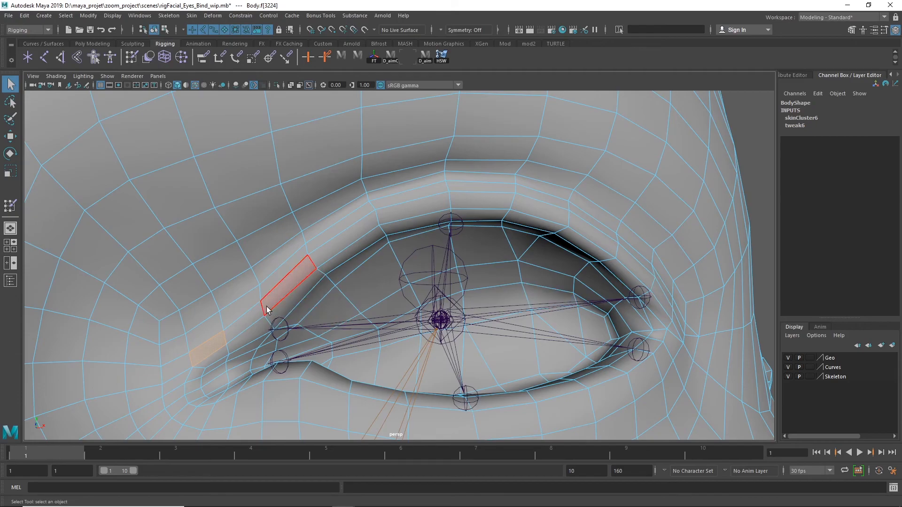
pyautogui.keyDown('shift'); pyautogui.click(408, 197); pyautogui.keyUp('shift')
pyautogui.keyDown('shift'); pyautogui.doubleClick(411, 195); pyautogui.keyUp('shift')
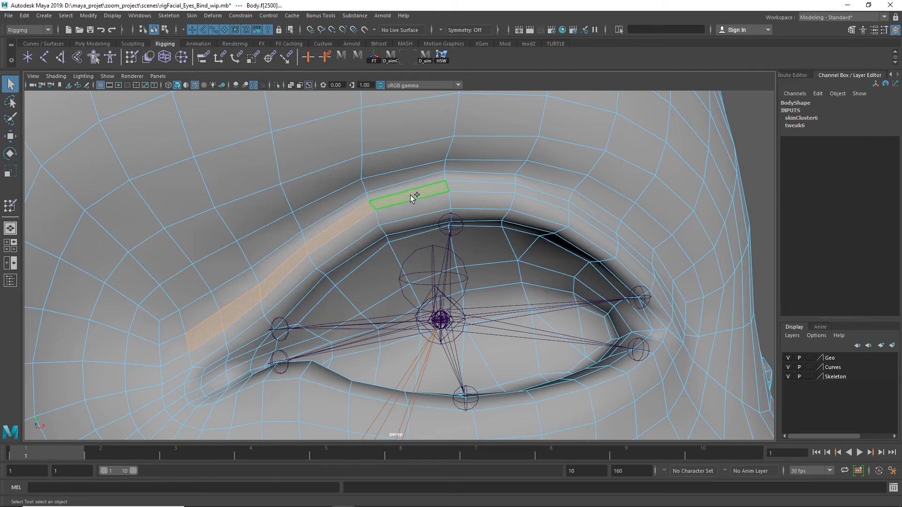
pyautogui.keyDown('shift'); pyautogui.doubleClick(604, 231); pyautogui.keyUp('shift')
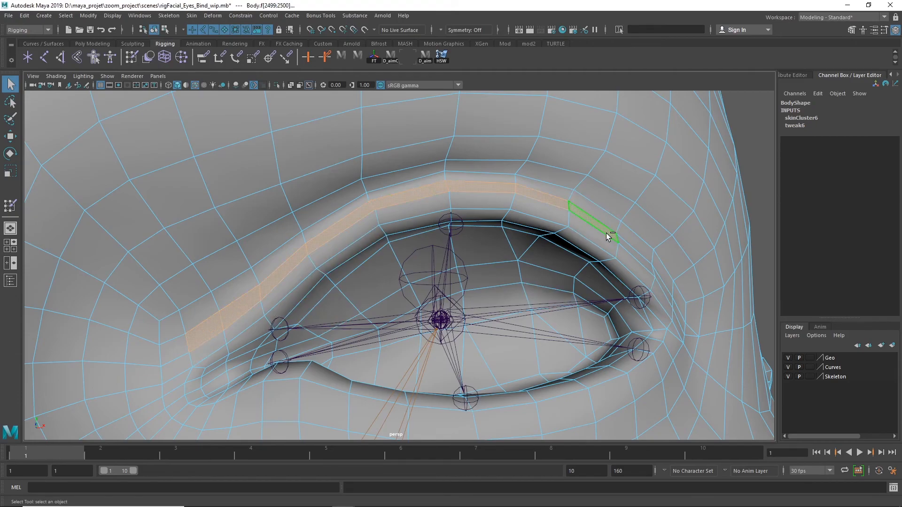
pyautogui.keyDown('shift'); pyautogui.doubleClick(664, 302); pyautogui.keyUp('shift')
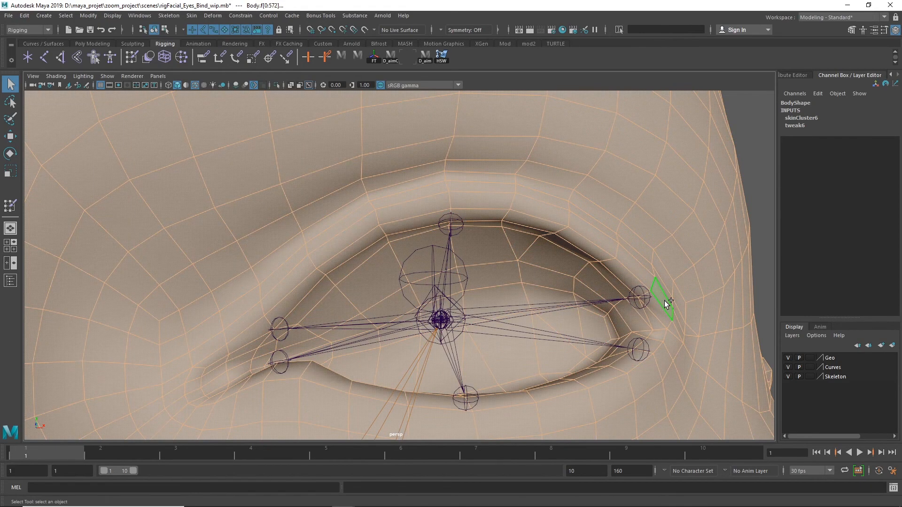
pyautogui.hotkey('ctrl', 'z')
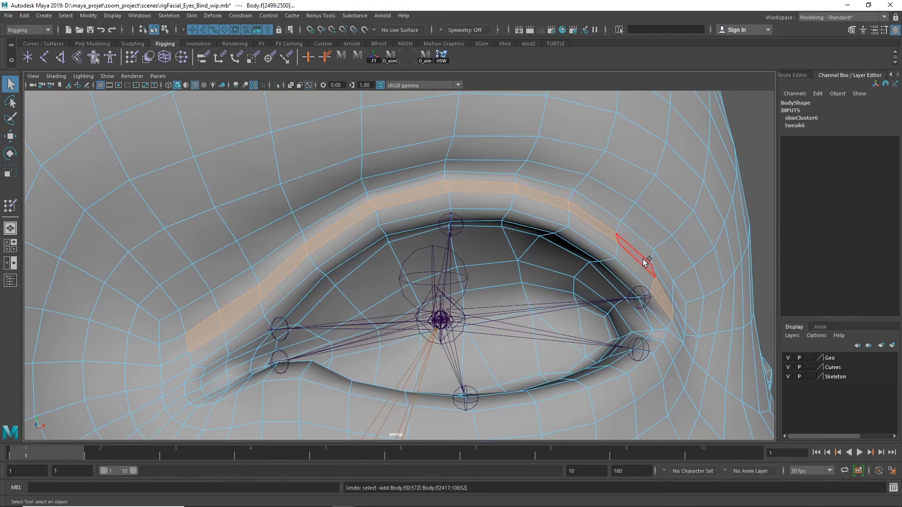
pyautogui.keyDown('shift'); pyautogui.click(642, 258); pyautogui.keyUp('shift')
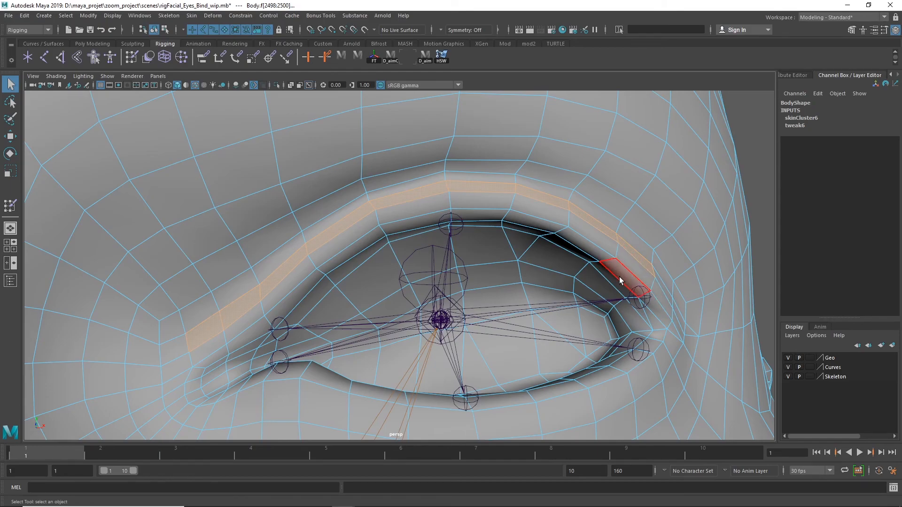
# Grow the upper-lid face selection four times to cover the surrounding lid and brow area
pyautogui.scroll(-5, 619, 280)
pyautogui.click(835, 498)
pyautogui.click(832, 446)
pyautogui.hotkey('shift', '.')
pyautogui.hotkey('shift', '.')
pyautogui.hotkey('shift', '.')
pyautogui.hotkey('shift', '.')
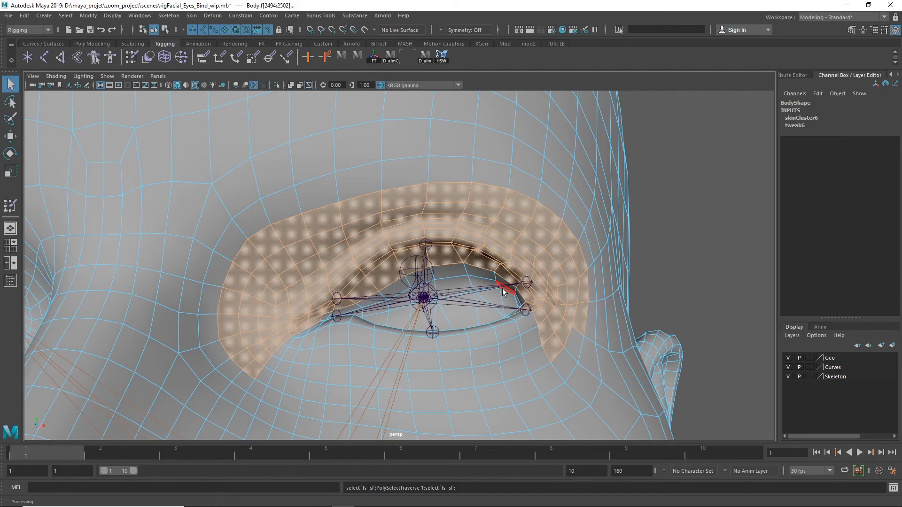
# Remove the faces below the left eye's outer corner from the upper-lid face selection
pyautogui.keyDown('alt'); pyautogui.moveTo(371, 371); pyautogui.dragTo(367, 399); pyautogui.keyUp('alt')
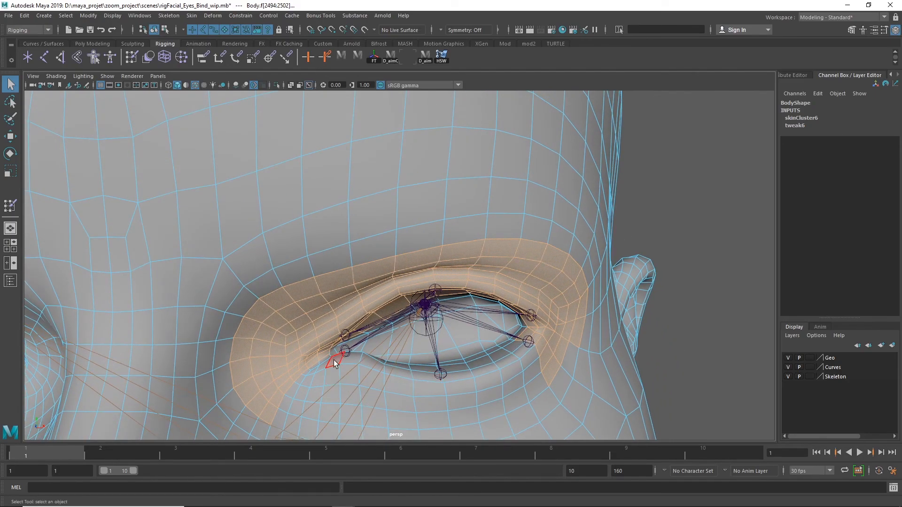
pyautogui.keyDown('alt'); pyautogui.moveTo(519, 379); pyautogui.dragTo(759, 355, button='right'); pyautogui.keyUp('alt')
pyautogui.keyDown('alt'); pyautogui.moveTo(681, 302); pyautogui.dragTo(574, 221, button='middle'); pyautogui.keyUp('alt')
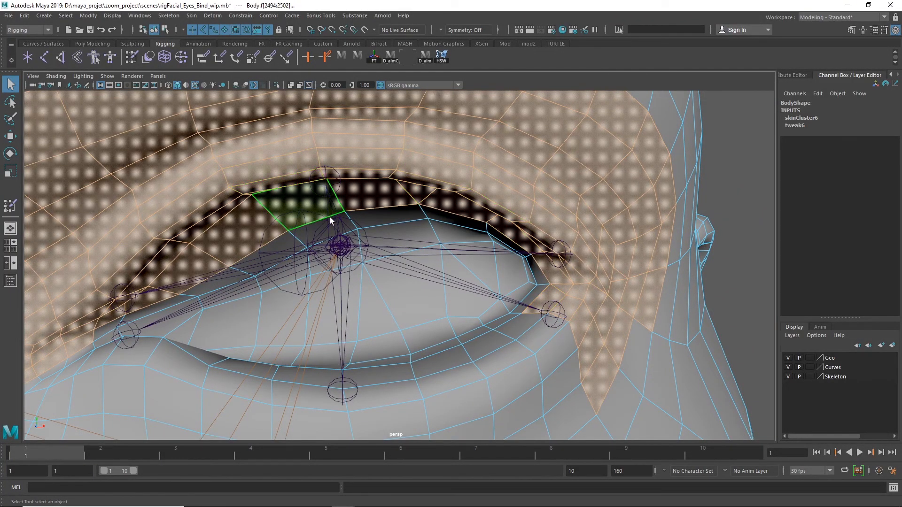
pyautogui.keyDown('ctrl'); pyautogui.click(541, 302); pyautogui.keyUp('ctrl')
pyautogui.keyDown('ctrl'); pyautogui.doubleClick(563, 306); pyautogui.keyUp('ctrl')
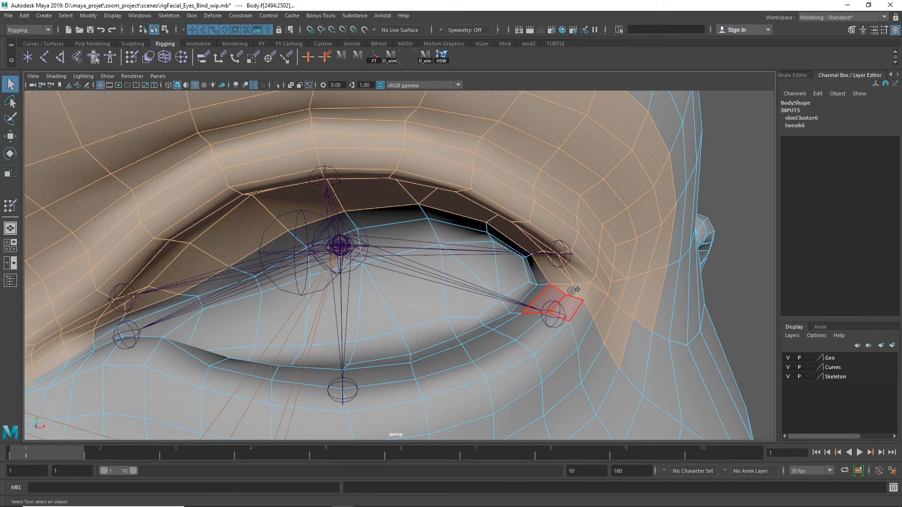
pyautogui.keyDown('shift'); pyautogui.moveTo(564, 289); pyautogui.dragTo(615, 336); pyautogui.keyUp('shift')
pyautogui.keyDown('shift'); pyautogui.moveTo(533, 303); pyautogui.dragTo(575, 318); pyautogui.keyUp('shift')
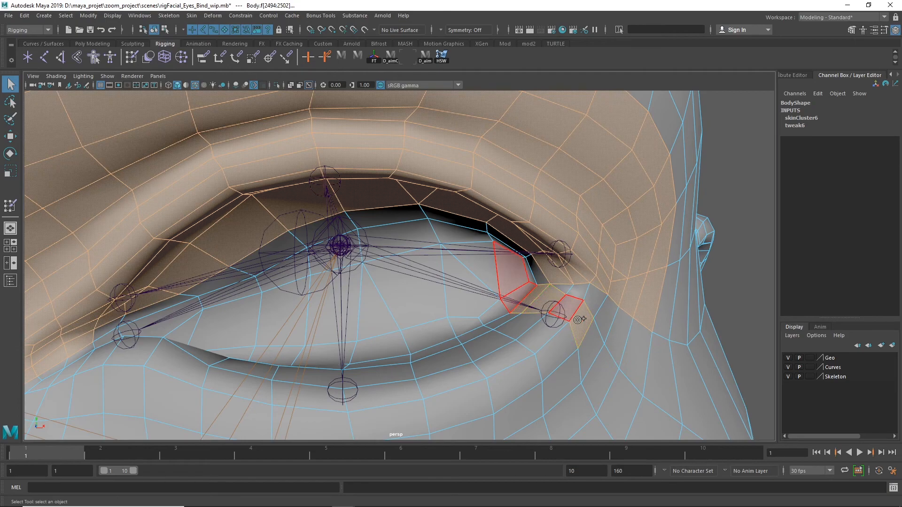
# Remove the faces beyond the inner eye corner from the selection, isolate the remaining upper-lid faces and deselect them
pyautogui.keyDown('alt'); pyautogui.moveTo(570, 353); pyautogui.dragTo(360, 295, button='right'); pyautogui.keyUp('alt')
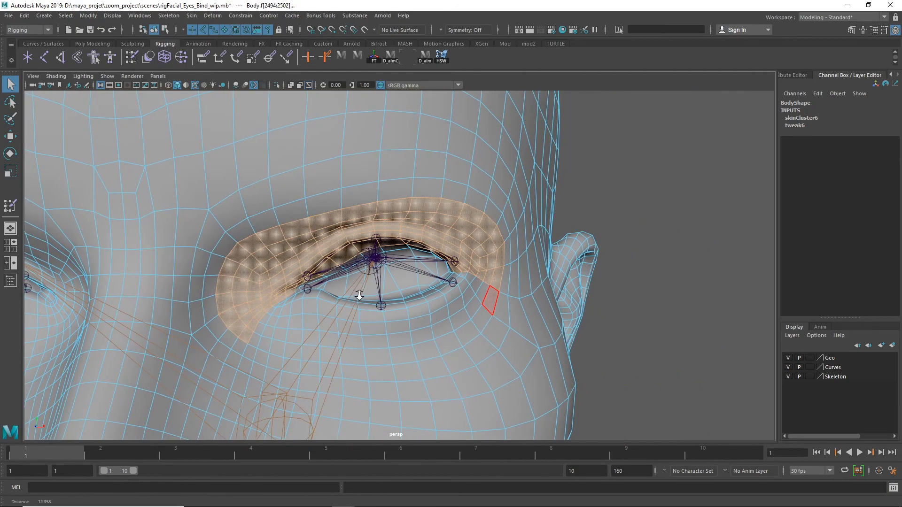
pyautogui.keyDown('alt'); pyautogui.moveTo(257, 323); pyautogui.dragTo(239, 332); pyautogui.keyUp('alt')
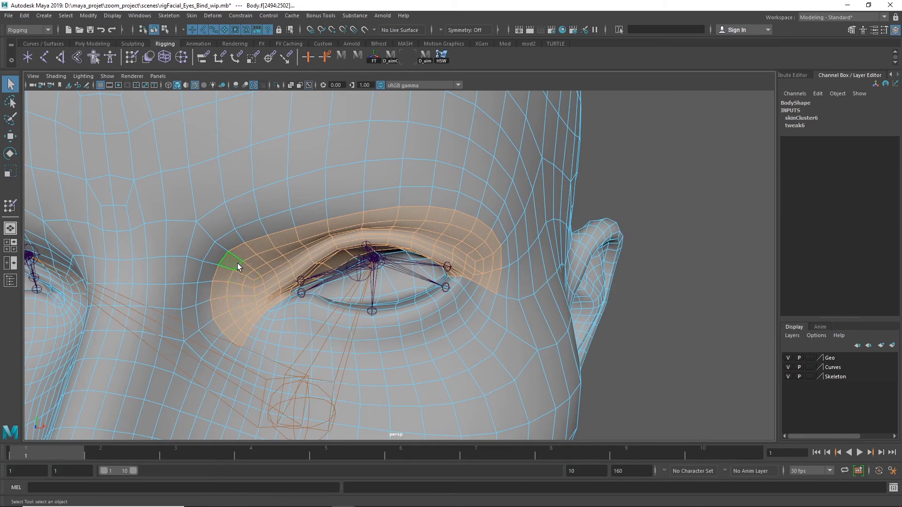
pyautogui.keyDown('shift'); pyautogui.moveTo(245, 329); pyautogui.dragTo(240, 265); pyautogui.keyUp('shift')
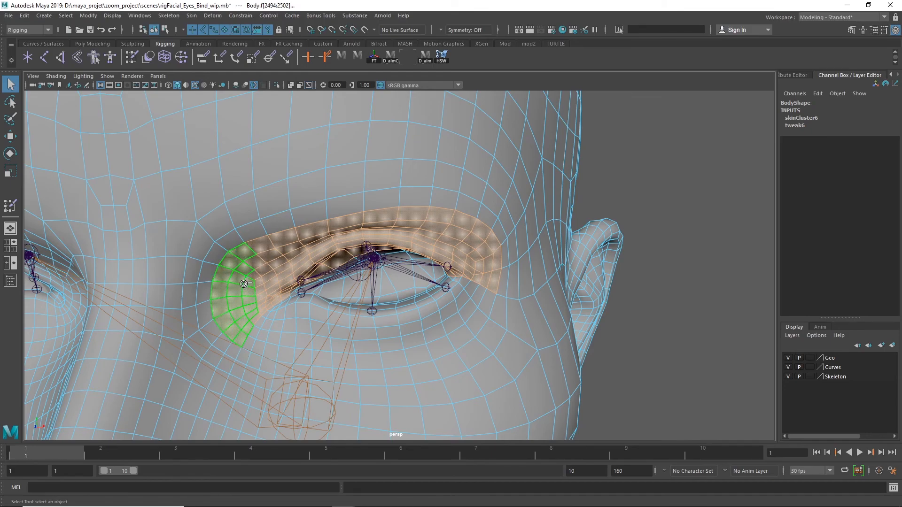
pyautogui.keyDown('shift'); pyautogui.moveTo(243, 284); pyautogui.dragTo(242, 286); pyautogui.keyUp('shift')
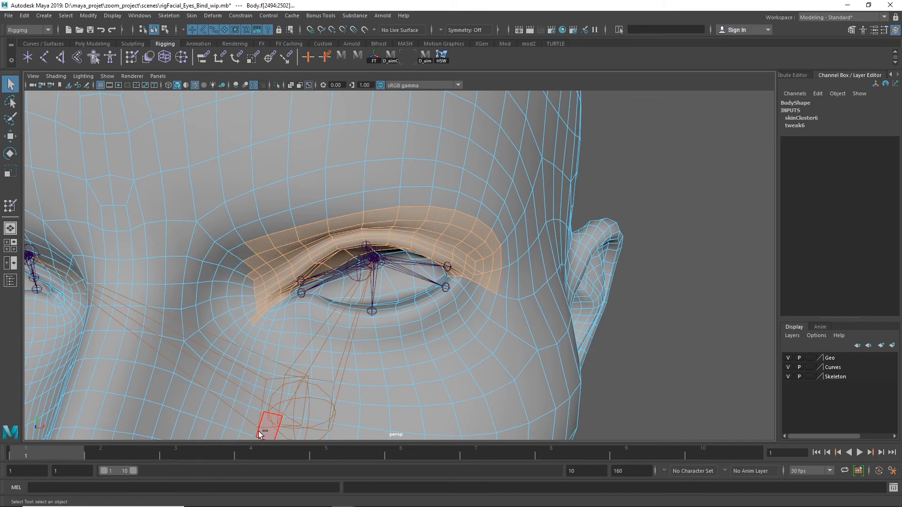
pyautogui.hotkey('ctrl', '1')
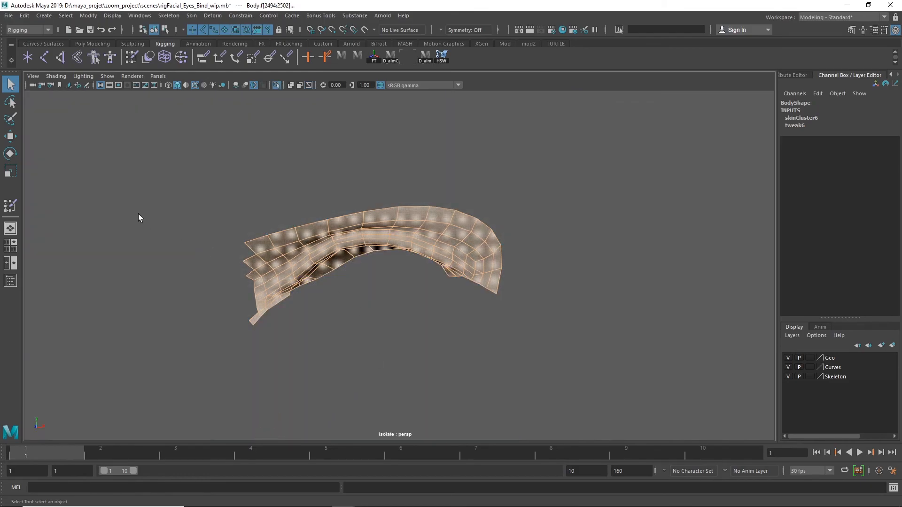
pyautogui.click(512, 189)
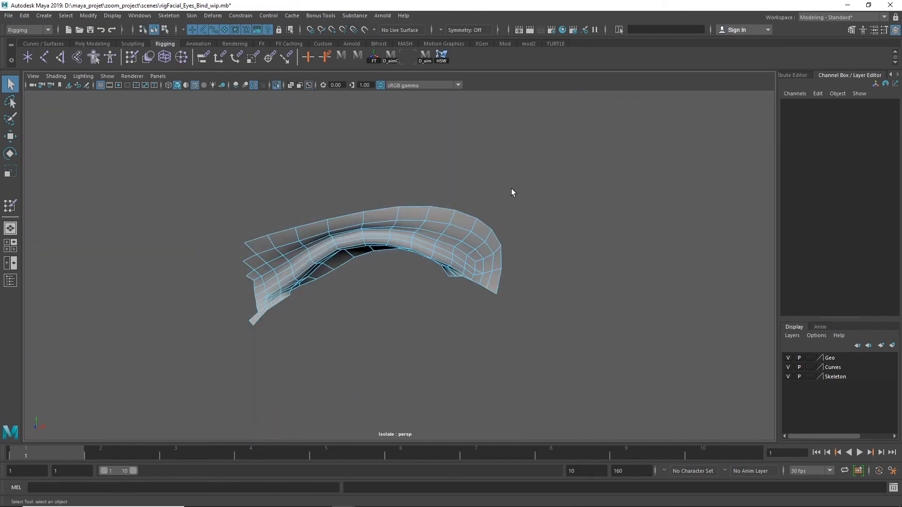
# Play back the blink on the isolated upper lid and examine its closed edge from several angles at frame 10
pyautogui.keyDown('alt'); pyautogui.moveTo(395, 377); pyautogui.dragTo(357, 388); pyautogui.keyUp('alt')
pyautogui.hotkey('alt', 'v')
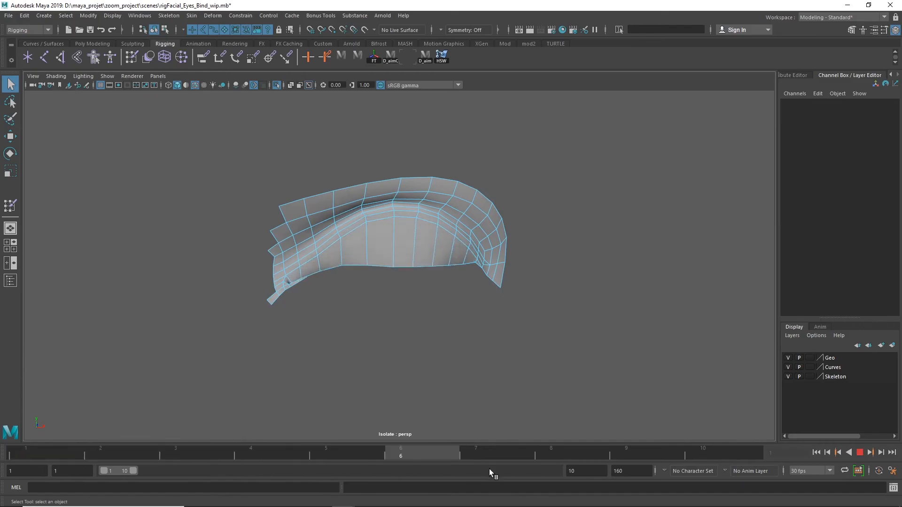
pyautogui.hotkey('alt', 'v')
pyautogui.keyDown('alt'); pyautogui.moveTo(495, 343); pyautogui.dragTo(427, 316); pyautogui.keyUp('alt')
pyautogui.keyDown('alt'); pyautogui.moveTo(427, 316); pyautogui.dragTo(490, 258, button='right'); pyautogui.keyUp('alt')
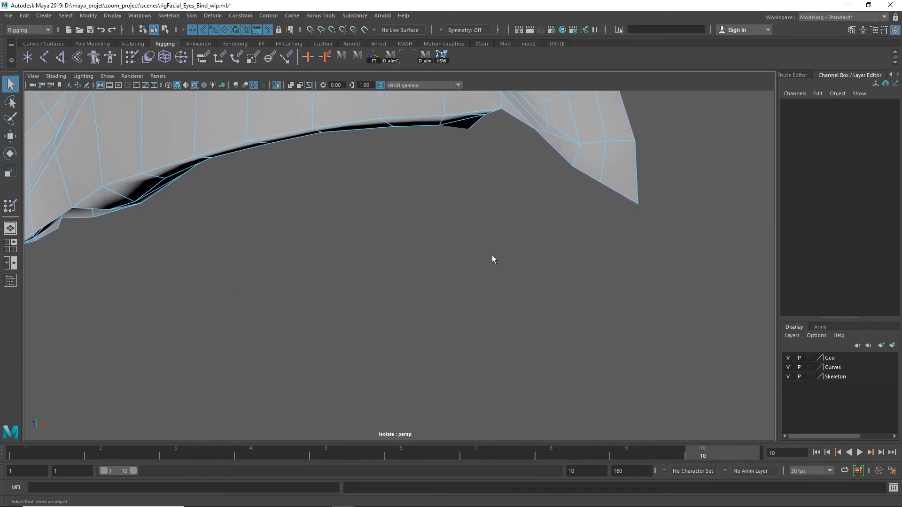
pyautogui.keyDown('alt'); pyautogui.moveTo(396, 291); pyautogui.dragTo(423, 298); pyautogui.keyUp('alt')
pyautogui.keyDown('alt'); pyautogui.moveTo(423, 298); pyautogui.dragTo(419, 308, button='right'); pyautogui.keyUp('alt')
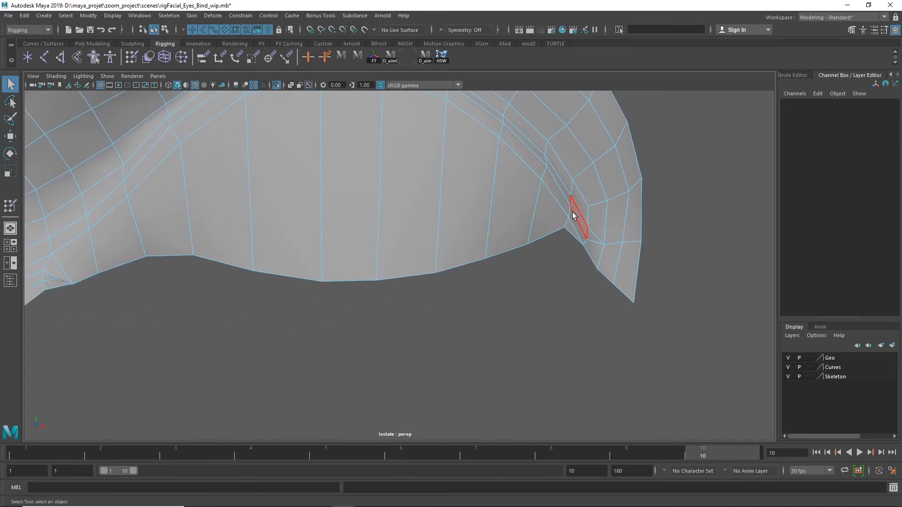
pyautogui.keyDown('alt'); pyautogui.moveTo(275, 351); pyautogui.dragTo(329, 334, button='right'); pyautogui.keyUp('alt')
pyautogui.keyDown('alt'); pyautogui.moveTo(329, 334); pyautogui.dragTo(384, 338); pyautogui.keyUp('alt')
pyautogui.keyDown('alt'); pyautogui.moveTo(384, 338); pyautogui.dragTo(405, 325, button='right'); pyautogui.keyUp('alt')
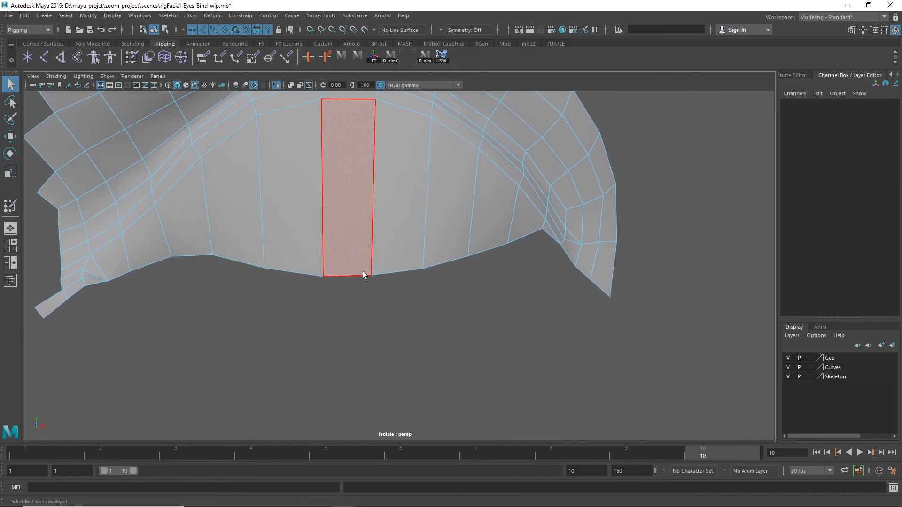
pyautogui.keyDown('alt'); pyautogui.moveTo(503, 248); pyautogui.dragTo(479, 251); pyautogui.keyUp('alt')
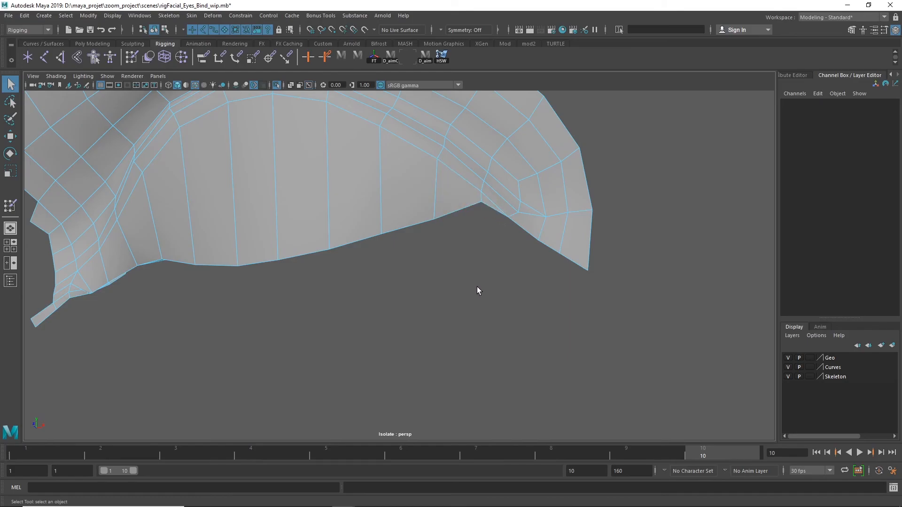
pyautogui.keyDown('alt'); pyautogui.moveTo(490, 218); pyautogui.dragTo(329, 244); pyautogui.keyUp('alt')
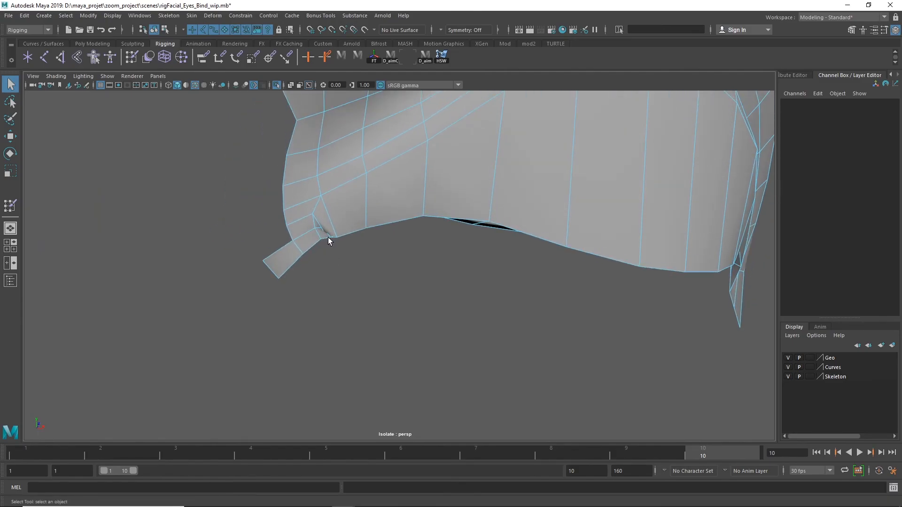
pyautogui.keyDown('alt'); pyautogui.moveTo(331, 236); pyautogui.dragTo(391, 260); pyautogui.keyUp('alt')
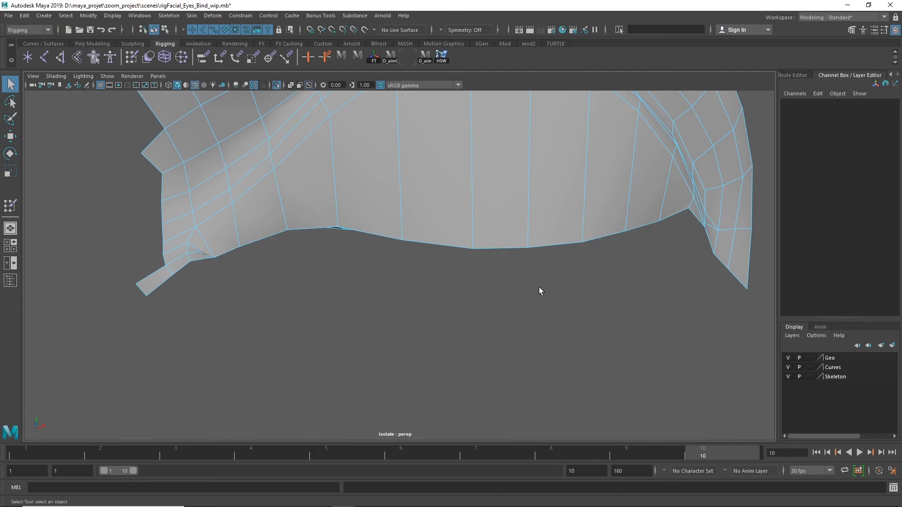
# Turn off the isolation and compare the whole left eye open at frame 1 and closed at frame 10
pyautogui.hotkey('ctrl', '1')
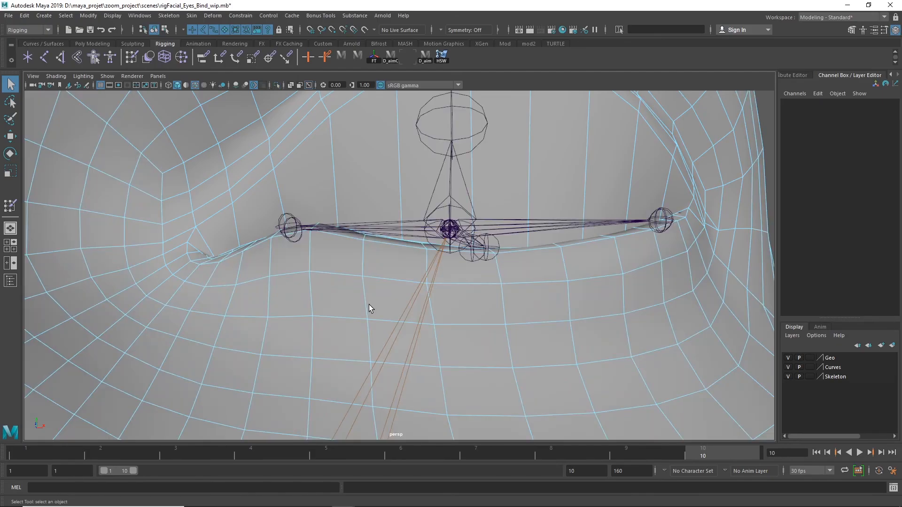
pyautogui.scroll(-5, 474, 302)
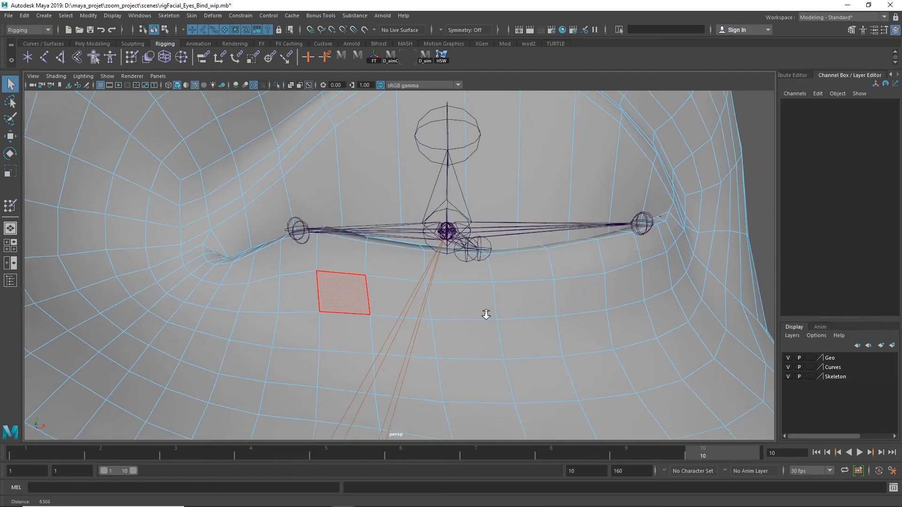
pyautogui.moveTo(87, 452); pyautogui.dragTo(2, 430)
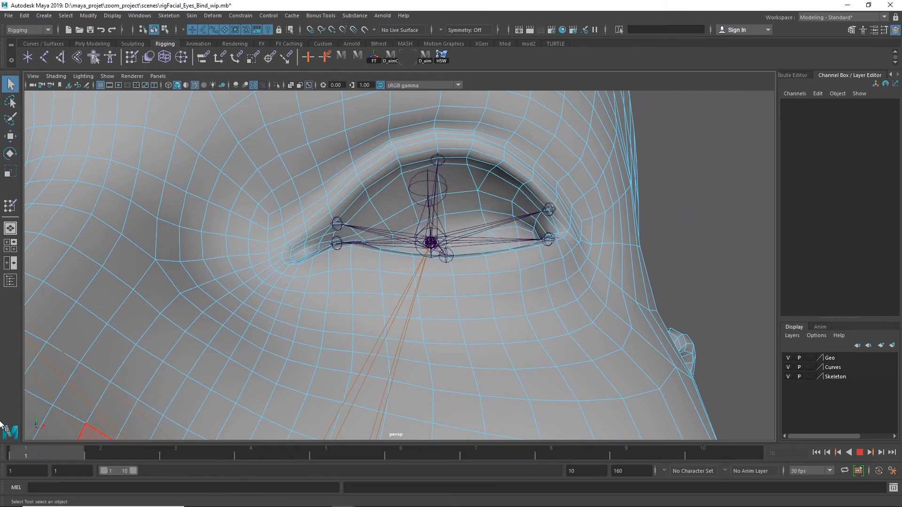
pyautogui.scroll(6, 461, 320)
pyautogui.moveTo(588, 327); pyautogui.dragTo(397, 220)
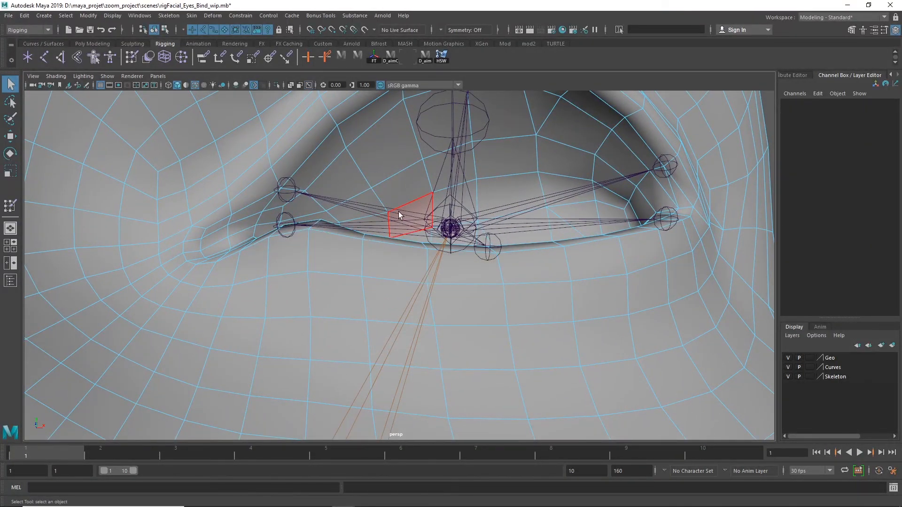
pyautogui.scroll(-5, 475, 225)
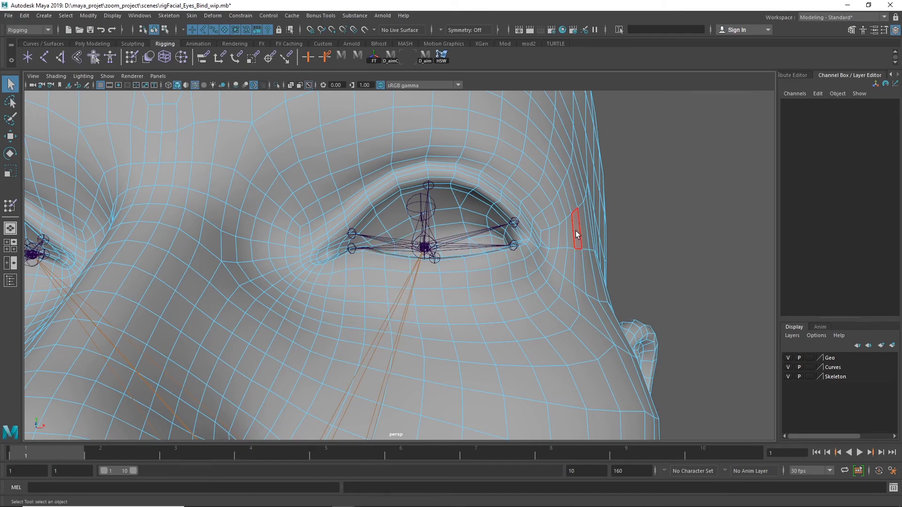
pyautogui.keyDown('alt'); pyautogui.moveTo(414, 297); pyautogui.dragTo(632, 274, button='right'); pyautogui.keyUp('alt')
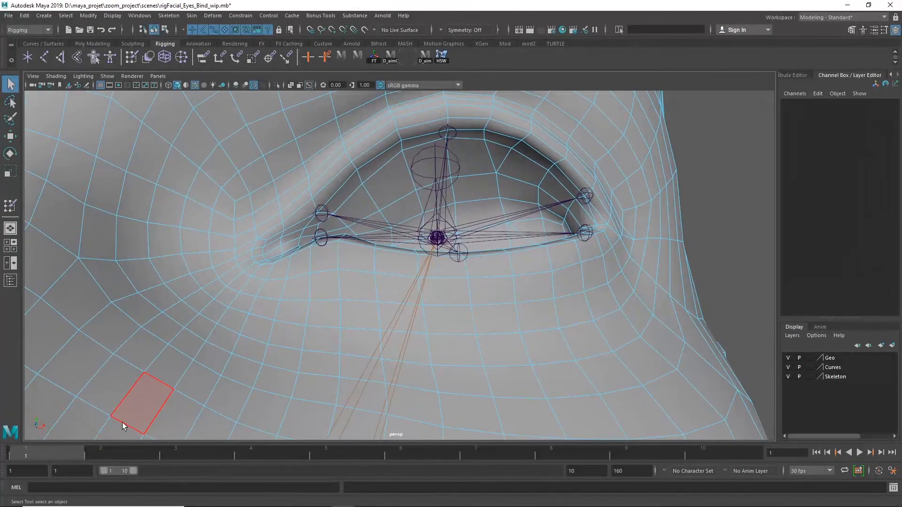
pyautogui.moveTo(52, 450); pyautogui.dragTo(819, 444)
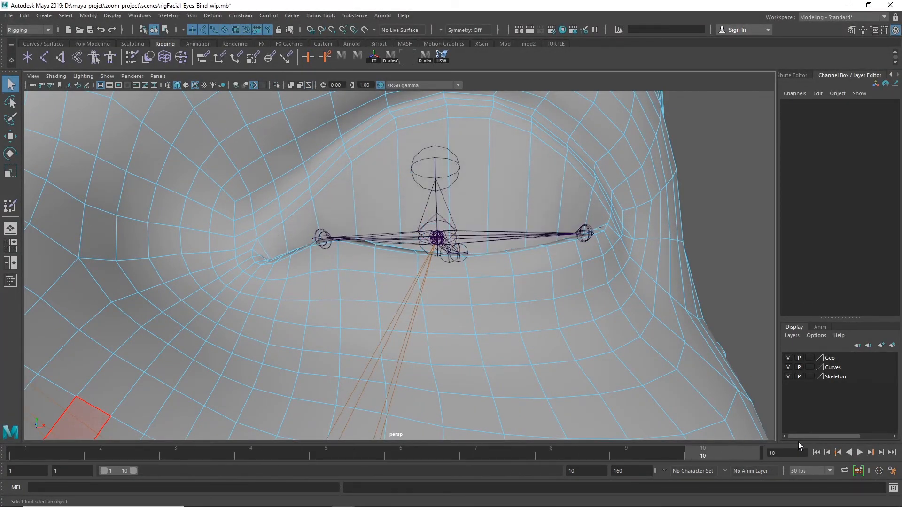
# Extend the playback range to frame 28 and return to frame 1
pyautogui.moveTo(133, 471); pyautogui.dragTo(184, 471)
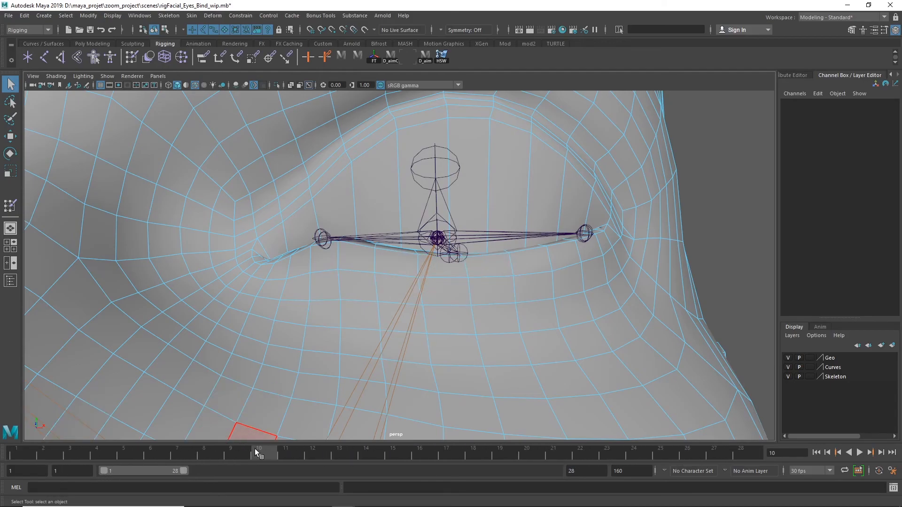
pyautogui.hotkey('alt', 'shift', 'v')
pyautogui.click(10, 85)
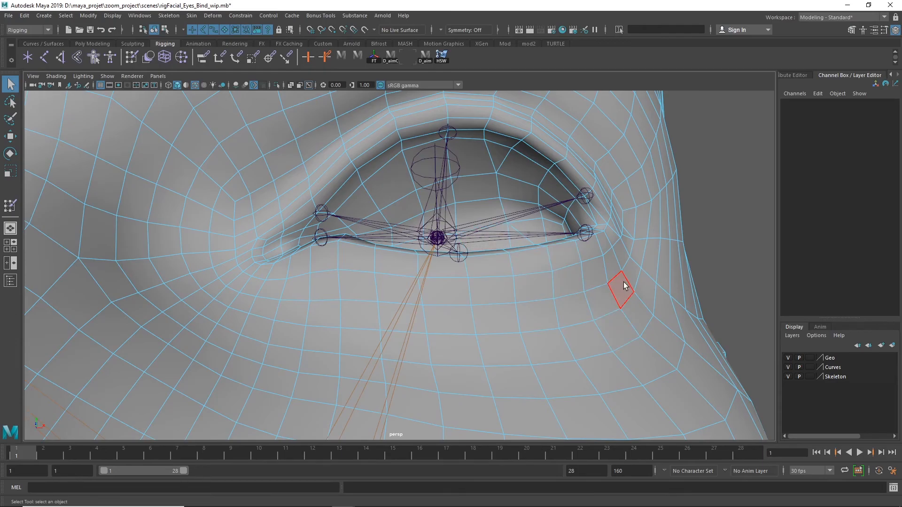
pyautogui.click(90, 30)
# Switch the Body to object mode and select the left eye's upper and lower lid joints, including par_upEyeLid_B_l, checking the closed pose at frame 10
pyautogui.click(430, 267)
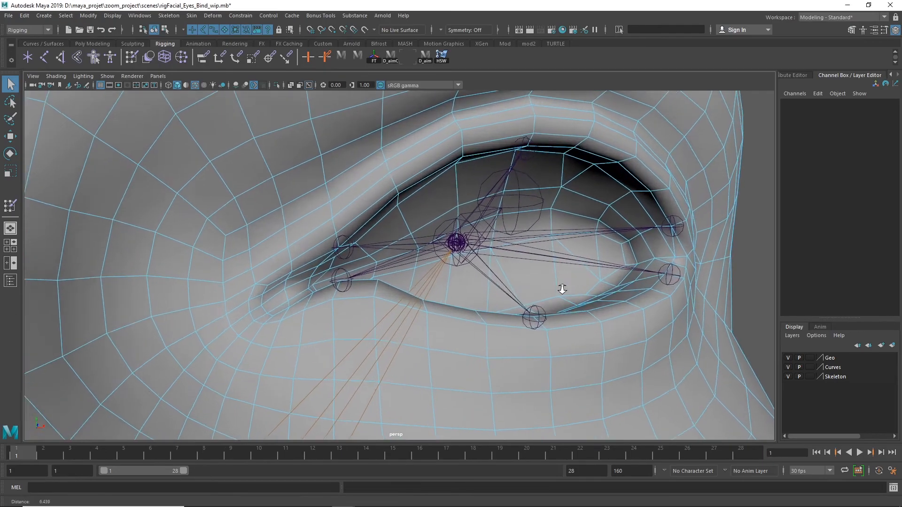
pyautogui.keyDown('alt'); pyautogui.moveTo(562, 289); pyautogui.dragTo(539, 267, button='right'); pyautogui.keyUp('alt')
pyautogui.rightClick(540, 267)
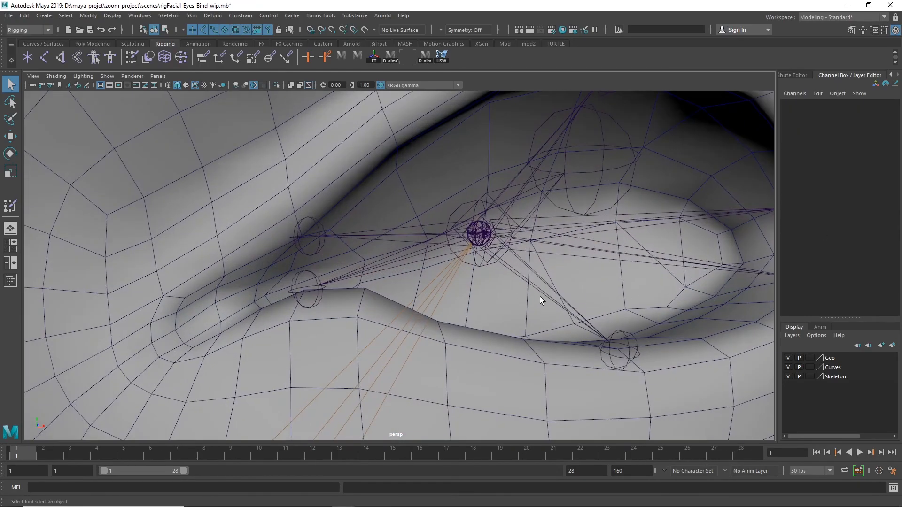
pyautogui.click(536, 300)
pyautogui.keyDown('alt'); pyautogui.moveTo(534, 298); pyautogui.dragTo(362, 219); pyautogui.keyUp('alt')
pyautogui.click(364, 229)
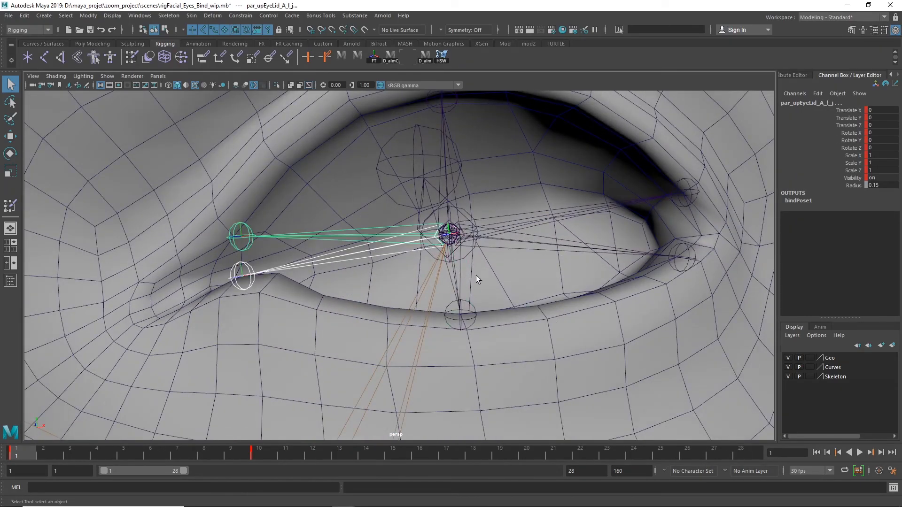
pyautogui.click(533, 208)
pyautogui.keyDown('alt'); pyautogui.moveTo(462, 286); pyautogui.dragTo(385, 205); pyautogui.keyUp('alt')
pyautogui.keyDown('alt'); pyautogui.moveTo(385, 204); pyautogui.dragTo(350, 293, button='right'); pyautogui.keyUp('alt')
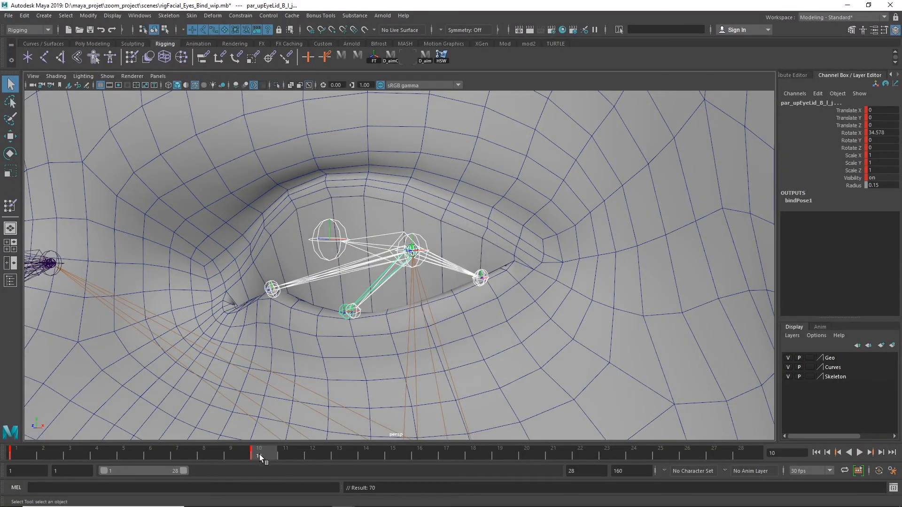
# Key the selected joints' open pose from frame 1 at frames 20 and 30, and extend the playback range to frame 36
pyautogui.click(19, 457)
pyautogui.moveTo(19, 456)
pyautogui.mouseDown()
pyautogui.moveTo(230, 454)
pyautogui.moveTo(29, 444)
pyautogui.mouseUp()
pyautogui.hotkey('alt', 'v')
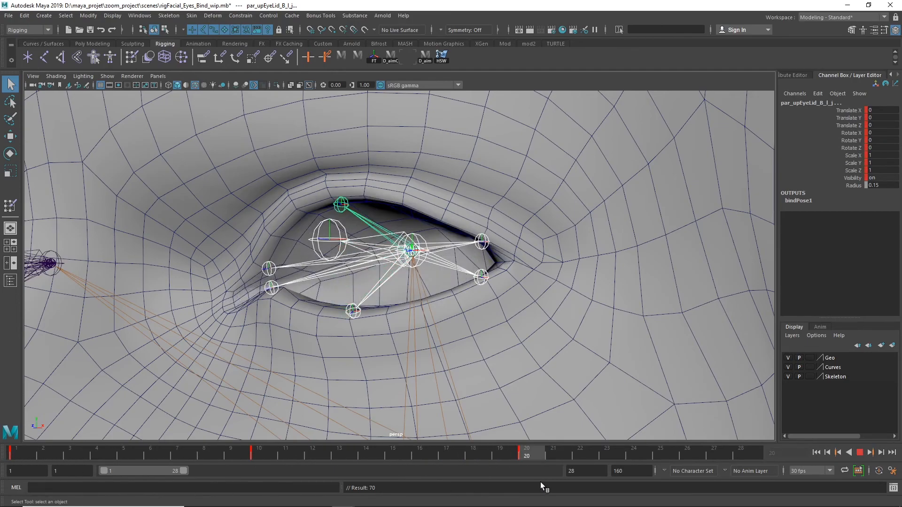
pyautogui.click(621, 456)
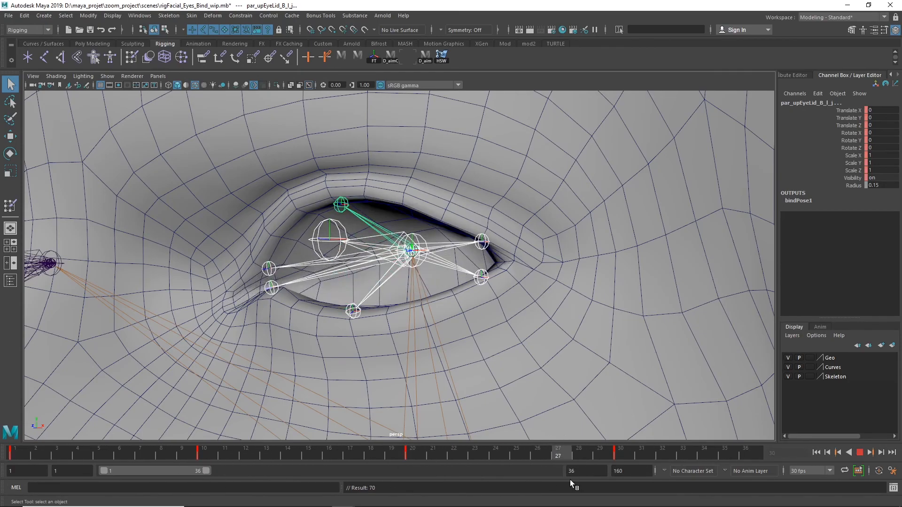
pyautogui.click(755, 405)
# Turn on automatic keying and rotate the left lower lid's middle joint upward at frame 30
pyautogui.click(879, 471)
pyautogui.scroll(5, 463, 316)
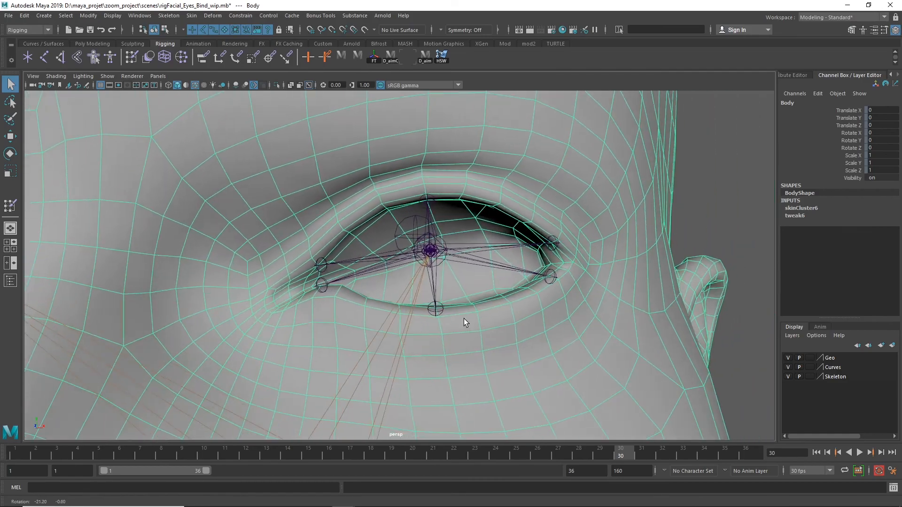
pyautogui.click(472, 317)
pyautogui.press('w')
pyautogui.press('e')
pyautogui.moveTo(459, 241); pyautogui.dragTo(459, 220)
# Rotate the lower lid's inner and outer joints upward at frame 30, refining the outer joint's rotation in the front view
pyautogui.click(281, 292)
pyautogui.moveTo(401, 224); pyautogui.dragTo(403, 220)
pyautogui.click(539, 257)
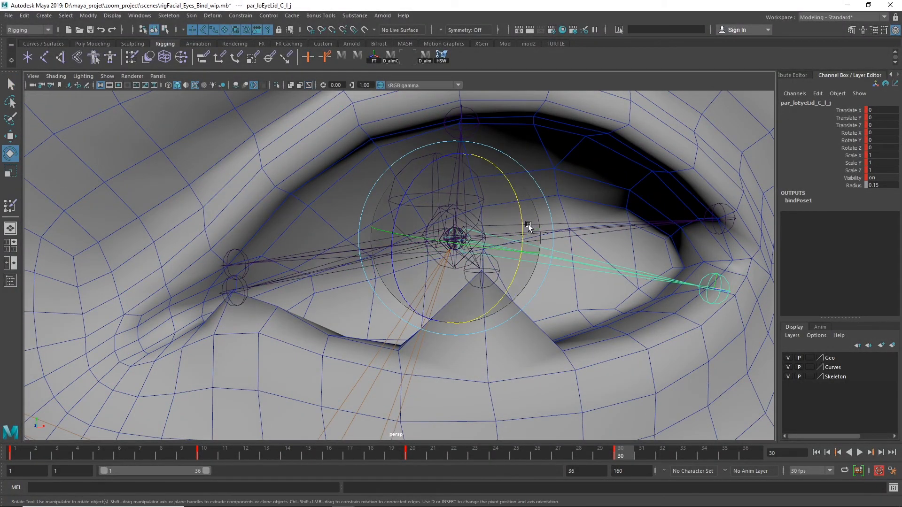
pyautogui.moveTo(526, 230); pyautogui.dragTo(520, 204)
pyautogui.scroll(-4, 437, 284)
pyautogui.press('space')
pyautogui.press('space')
pyautogui.scroll(1, 599, 320)
pyautogui.keyDown('alt'); pyautogui.moveTo(599, 320); pyautogui.dragTo(602, 318); pyautogui.keyUp('alt')
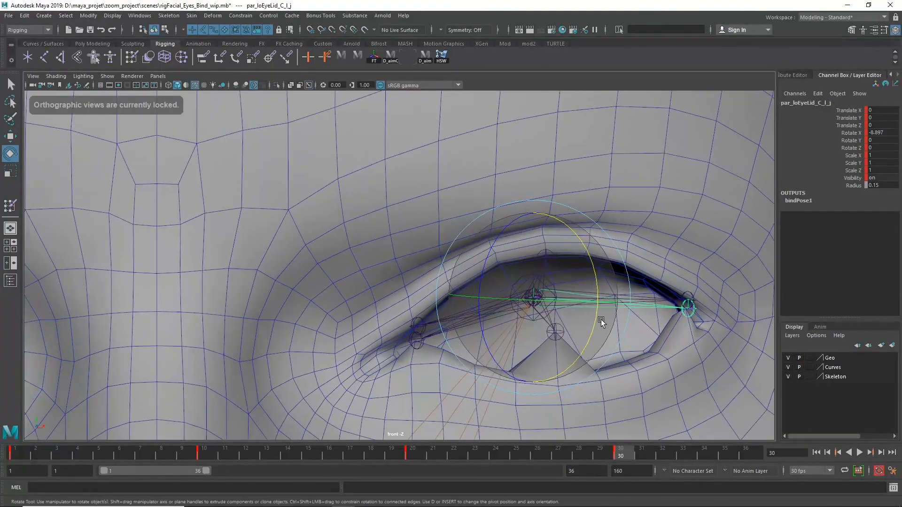
pyautogui.scroll(1, 601, 318)
pyautogui.keyDown('alt'); pyautogui.moveTo(657, 307); pyautogui.dragTo(597, 283, button='middle'); pyautogui.keyUp('alt')
pyautogui.scroll(1, 598, 283)
pyautogui.moveTo(537, 242); pyautogui.dragTo(490, 252)
# Rotate the par_loEyeLid_A_l joint to 0.366 in X at frame 30, deselect it and play back the lid animation
pyautogui.click(501, 310)
pyautogui.click(349, 349)
pyautogui.click(375, 313)
pyautogui.moveTo(433, 246); pyautogui.dragTo(434, 251)
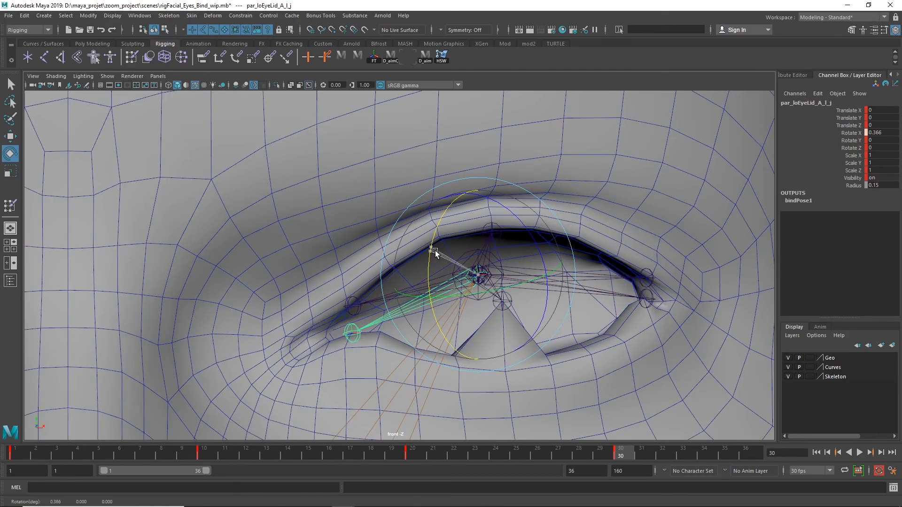
pyautogui.click(298, 430)
pyautogui.hotkey('alt', 'v')
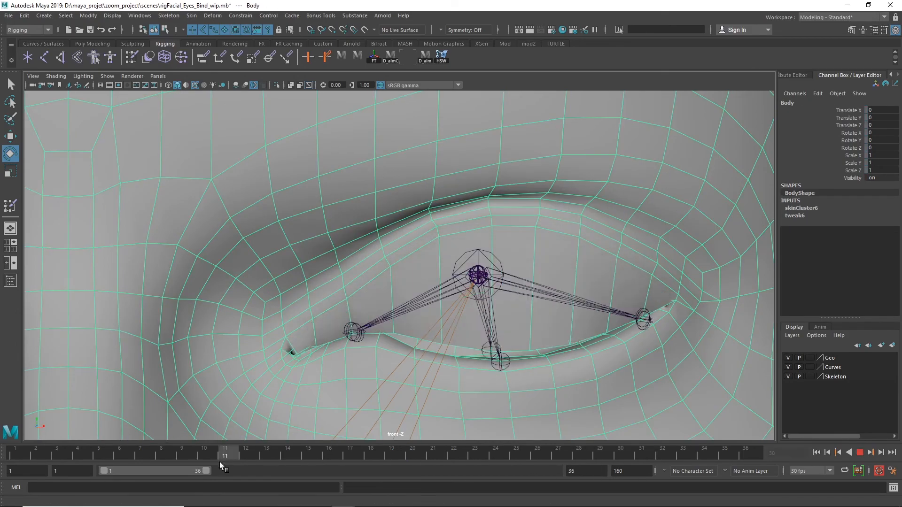
# Scrub through the eyelid animation in the front and perspective views to examine the lower lid's deformation
pyautogui.moveTo(201, 461); pyautogui.dragTo(202, 457)
pyautogui.keyDown('alt'); pyautogui.moveTo(569, 357); pyautogui.dragTo(596, 354); pyautogui.keyUp('alt')
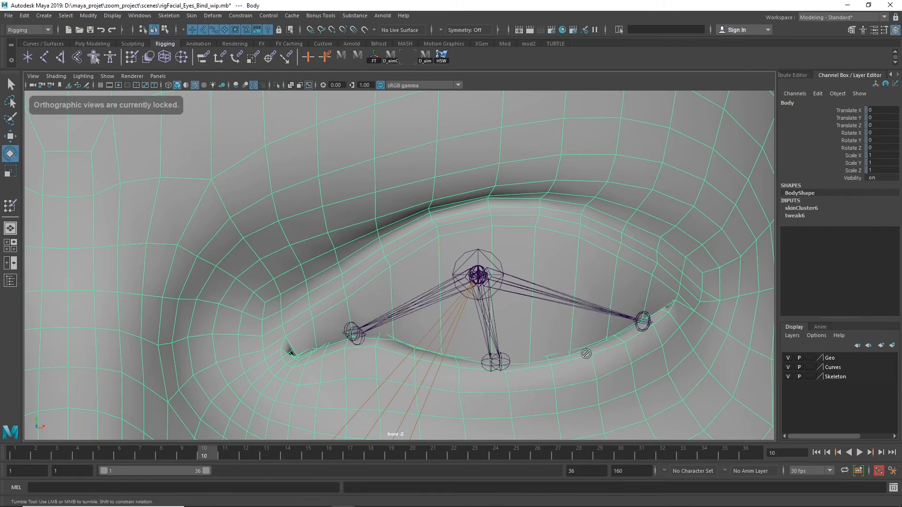
pyautogui.press('space')
pyautogui.press('space')
pyautogui.keyDown('alt'); pyautogui.moveTo(634, 267); pyautogui.dragTo(545, 287); pyautogui.keyUp('alt')
pyautogui.moveTo(194, 450)
pyautogui.mouseDown()
pyautogui.moveTo(224, 435)
pyautogui.moveTo(192, 445)
pyautogui.moveTo(480, 428)
pyautogui.moveTo(704, 435)
pyautogui.moveTo(579, 437)
pyautogui.mouseUp()
# Select the par_loEyeLid_A_l_j joint, limit the playback range to frames 20–30 and play the animation
pyautogui.click(333, 272)
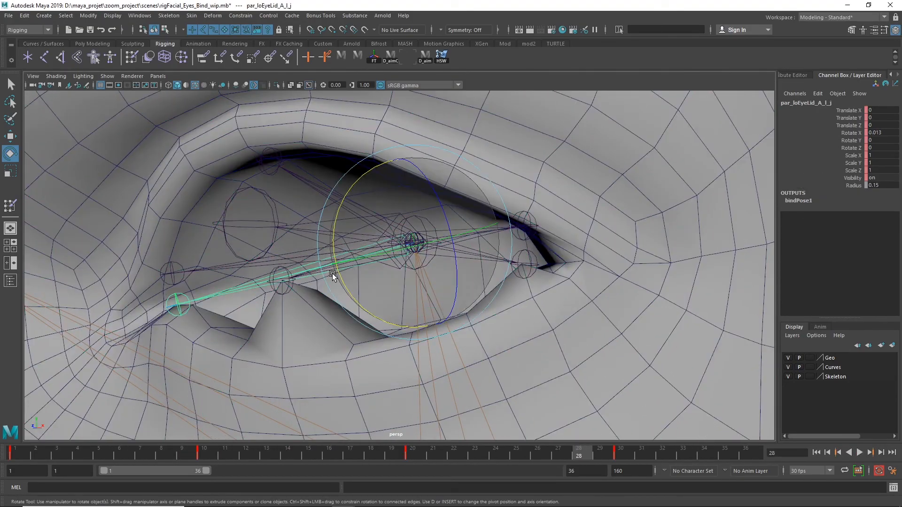
pyautogui.moveTo(245, 454); pyautogui.dragTo(413, 456)
pyautogui.write('20')
pyautogui.press('Return')
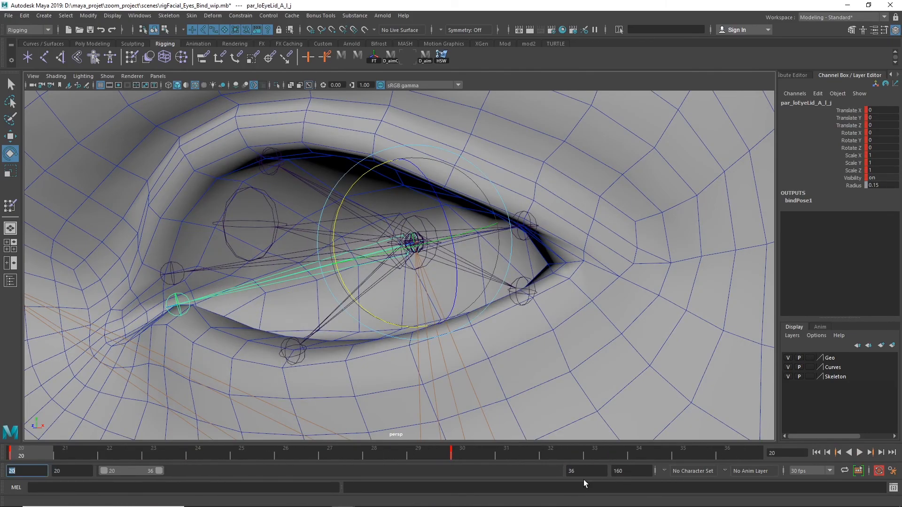
pyautogui.write('30')
pyautogui.press('Return')
pyautogui.hotkey('alt', 'v')
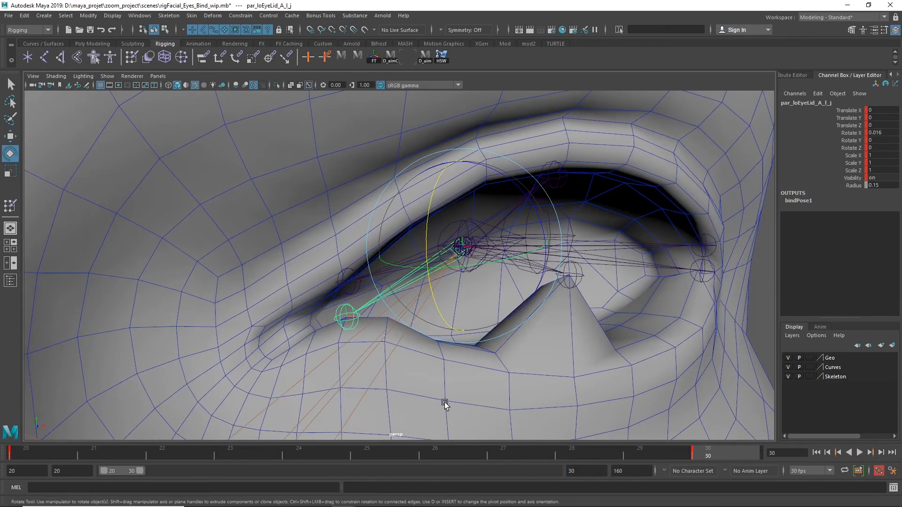
# In the front view, rotate par_loEyeLid_A_l_j at frame 30 to about -1.9 on X and play back the motion
pyautogui.moveTo(667, 455); pyautogui.dragTo(695, 459)
pyautogui.click(11, 248)
pyautogui.press('space')
pyautogui.moveTo(700, 459)
pyautogui.mouseDown()
pyautogui.moveTo(675, 481)
pyautogui.moveTo(467, 466)
pyautogui.moveTo(702, 460)
pyautogui.mouseUp()
pyautogui.moveTo(426, 271); pyautogui.dragTo(434, 264)
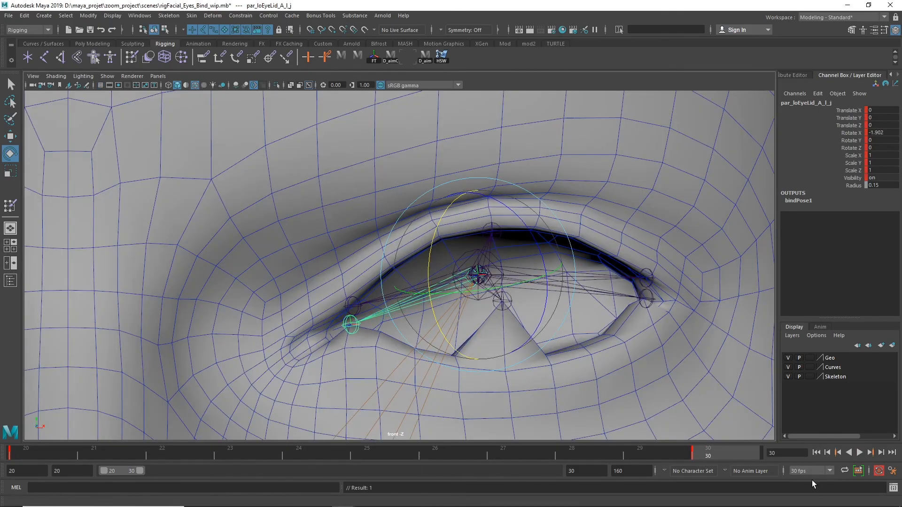
pyautogui.click(860, 453)
pyautogui.click(859, 453)
# Select the Body mesh and pick the pair of lower-lid rim vertices next to the inner corner joint in the perspective view
pyautogui.keyDown('alt'); pyautogui.moveTo(616, 399); pyautogui.dragTo(720, 404, button='right'); pyautogui.keyUp('alt')
pyautogui.click(629, 348)
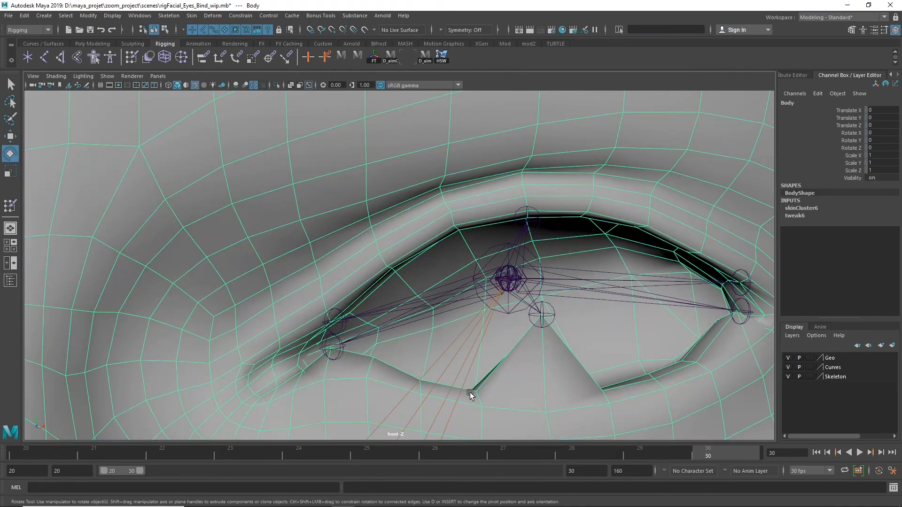
pyautogui.press('space')
pyautogui.press('space')
pyautogui.keyDown('alt'); pyautogui.moveTo(419, 339); pyautogui.dragTo(539, 258, button='right'); pyautogui.keyUp('alt')
pyautogui.keyDown('alt'); pyautogui.moveTo(540, 258); pyautogui.dragTo(371, 311); pyautogui.keyUp('alt')
pyautogui.moveTo(254, 405); pyautogui.dragTo(221, 407, button='right')
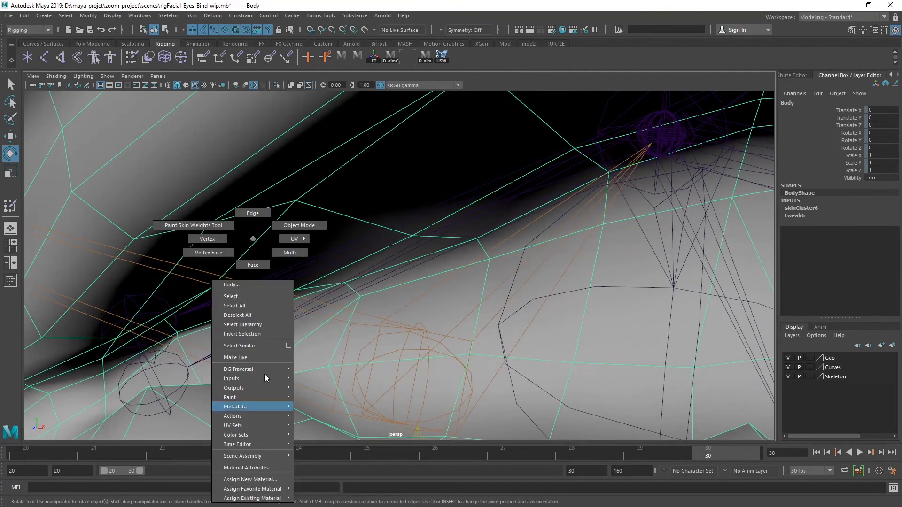
pyautogui.moveTo(230, 438); pyautogui.dragTo(330, 407)
pyautogui.keyDown('alt'); pyautogui.moveTo(526, 256); pyautogui.dragTo(469, 286, button='right'); pyautogui.keyUp('alt')
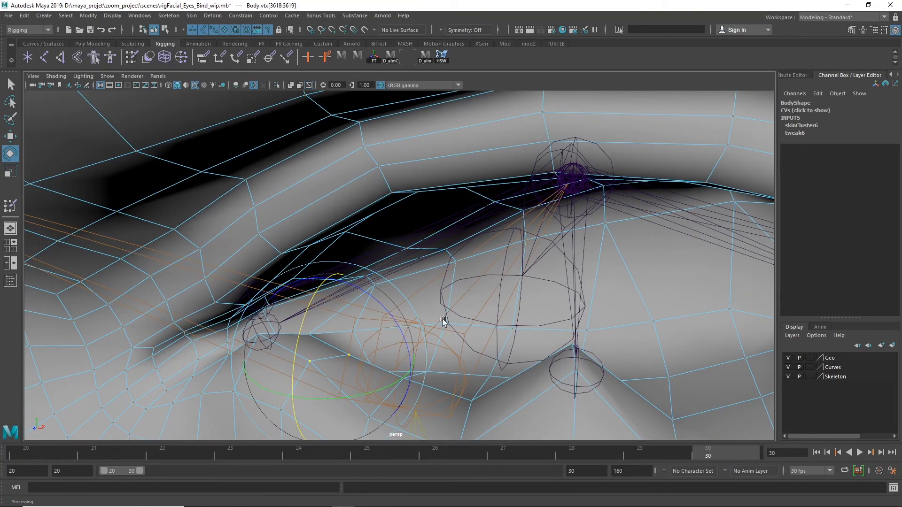
pyautogui.press('w')
pyautogui.click(310, 86)
pyautogui.keyDown('alt'); pyautogui.moveTo(566, 308); pyautogui.dragTo(510, 329, button='right'); pyautogui.keyUp('alt')
# Open the Paint Skin Weights tool settings and filter the influences with *Eye*
pyautogui.doubleClick(9, 204)
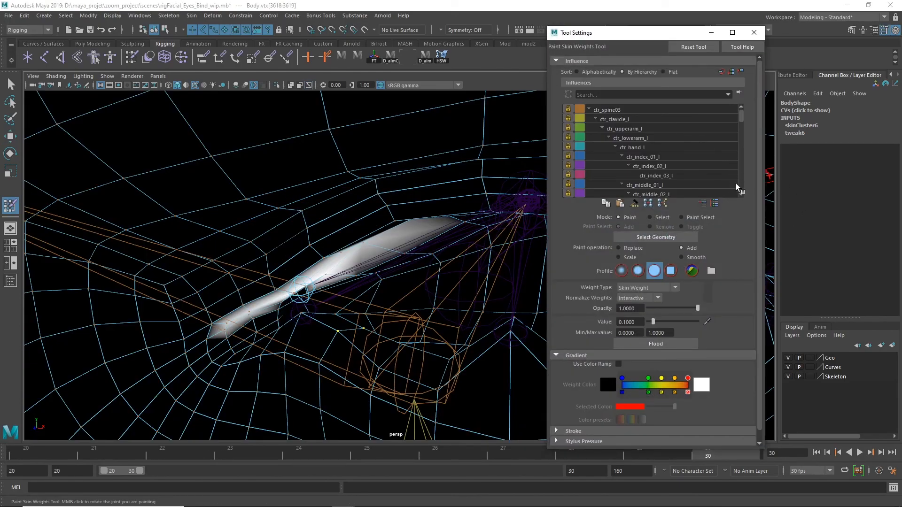
pyautogui.click(634, 93)
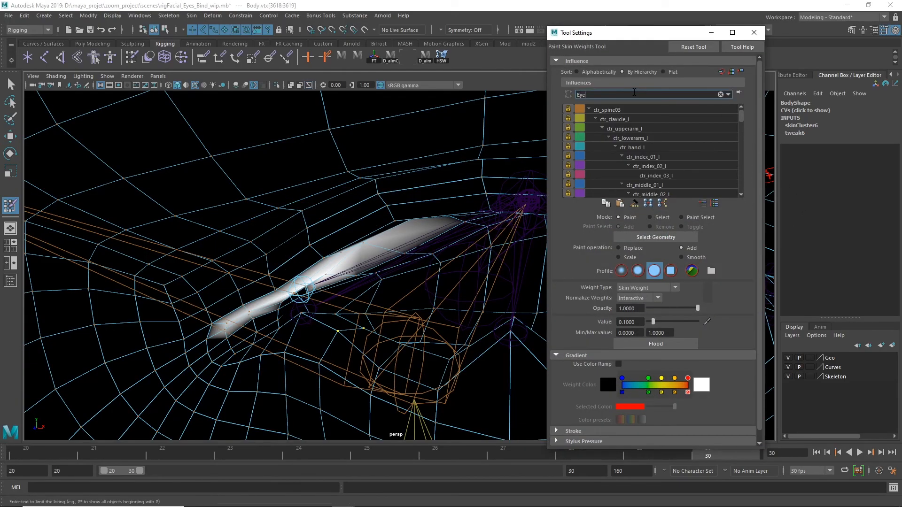
pyautogui.press('Return')
pyautogui.write('*Eye')
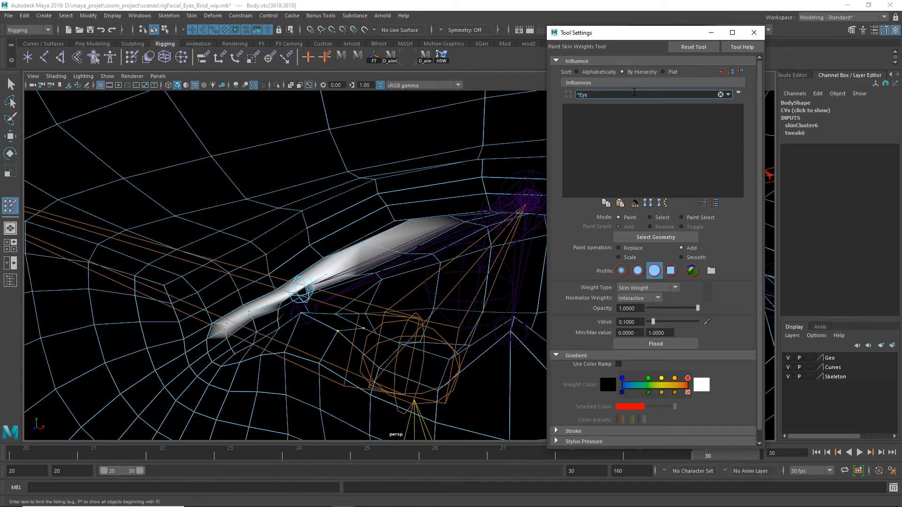
pyautogui.write('*')
pyautogui.press('Return')
# Lock the upEyeLid_A_l_jnt and upEyeLid_B_l_jnt weights, and unlock loEyeLid_A_l_jnt and loEyeLid_B_l_jnt
pyautogui.click(729, 94)
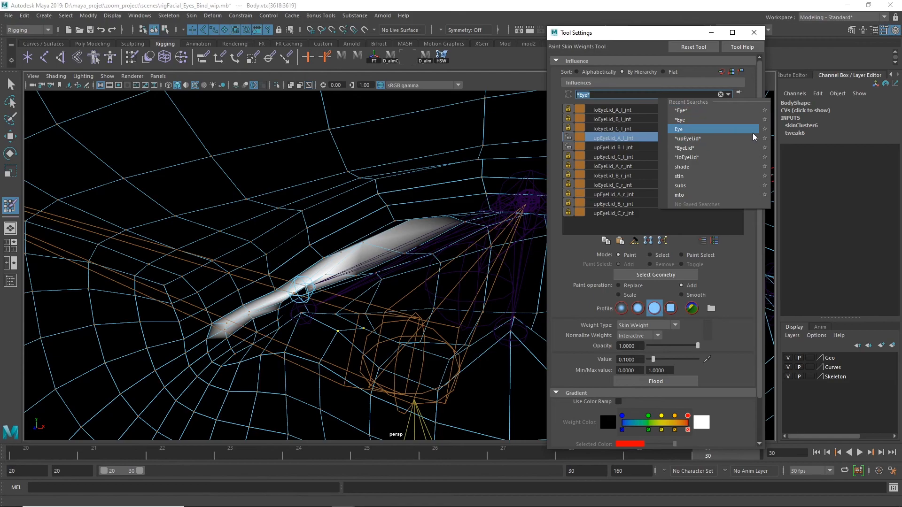
pyautogui.click(765, 140)
pyautogui.click(569, 138)
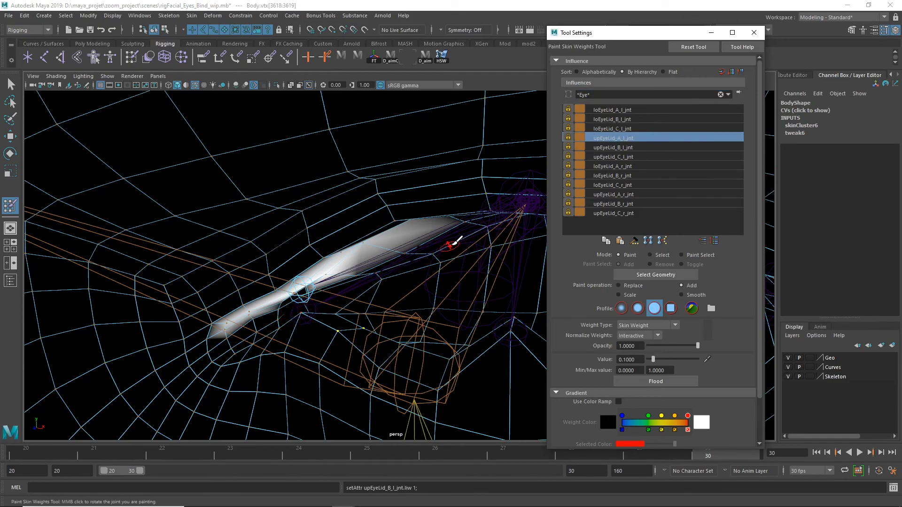
pyautogui.click(636, 111)
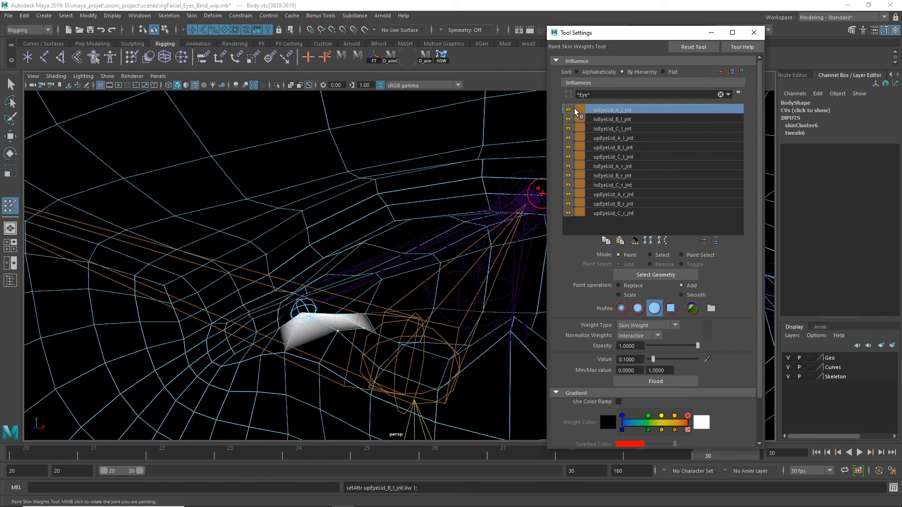
pyautogui.click(569, 110)
pyautogui.click(610, 120)
# Flood the selected inner lower-lid vertices with loEyeLid_A_l_jnt weight, using Add at 0.1
pyautogui.click(617, 109)
pyautogui.keyDown('alt'); pyautogui.moveTo(392, 280); pyautogui.dragTo(340, 281, button='right'); pyautogui.keyUp('alt')
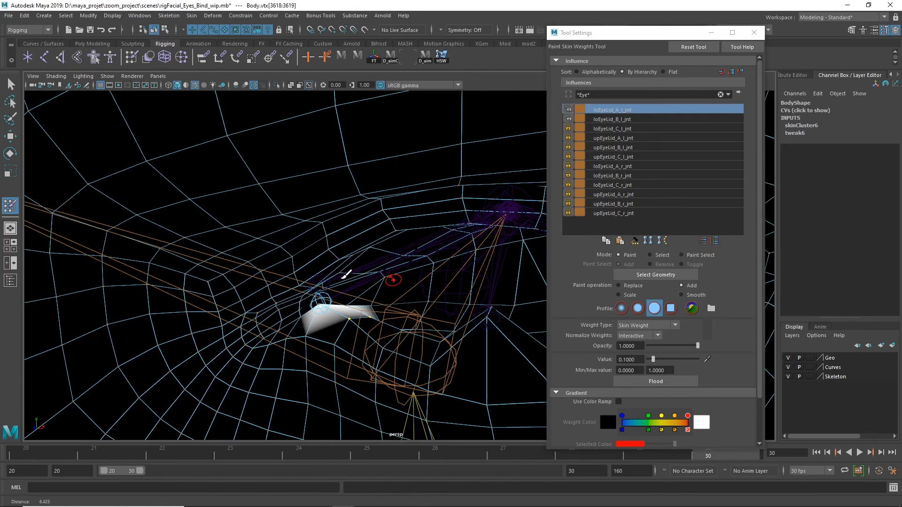
pyautogui.click(309, 85)
pyautogui.keyDown('alt'); pyautogui.moveTo(417, 297); pyautogui.dragTo(410, 265); pyautogui.keyUp('alt')
pyautogui.keyDown('alt'); pyautogui.moveTo(411, 266); pyautogui.dragTo(504, 272, button='right'); pyautogui.keyUp('alt')
pyautogui.keyDown('alt'); pyautogui.moveTo(443, 278); pyautogui.dragTo(372, 264, button='middle'); pyautogui.keyUp('alt')
pyautogui.keyDown('alt'); pyautogui.moveTo(373, 264); pyautogui.dragTo(316, 271, button='right'); pyautogui.keyUp('alt')
pyautogui.click(651, 383)
pyautogui.click(650, 382)
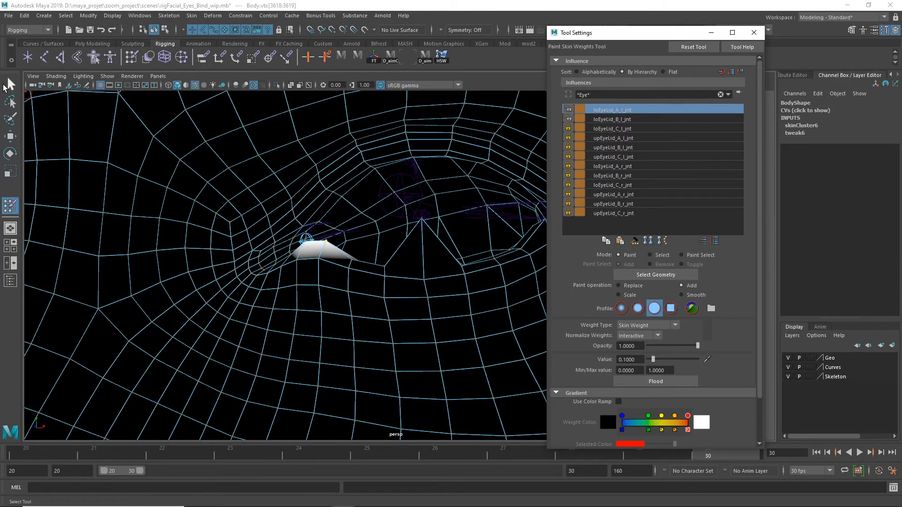
# Select the next pair of lower-lid rim vertices toward the lid's middle and flood them repeatedly with loEyeLid_A_l_jnt weight at 0.1
pyautogui.press('q')
pyautogui.moveTo(429, 323)
pyautogui.keyDown('alt'); pyautogui.mouseDown(button='right')
pyautogui.moveTo(350, 268)
pyautogui.moveTo(353, 250)
pyautogui.mouseUp(button='right'); pyautogui.keyUp('alt')
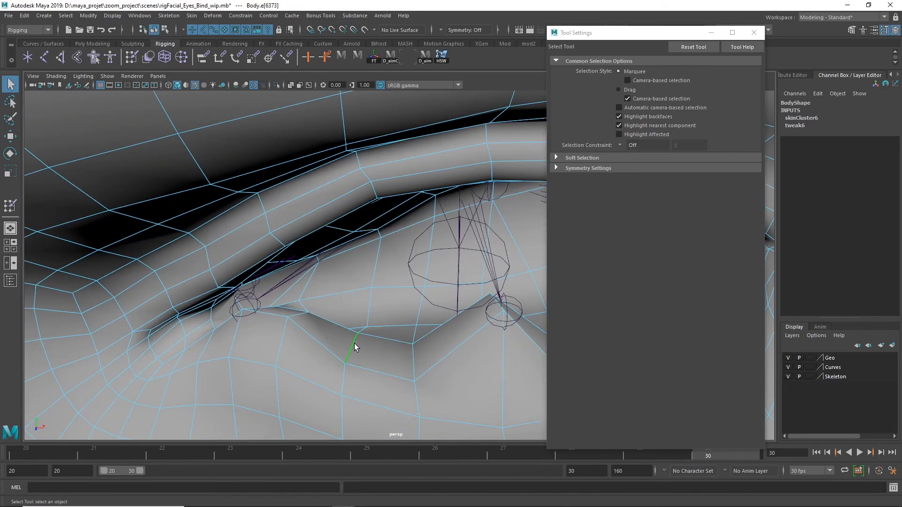
pyautogui.press('y')
pyautogui.moveTo(432, 319)
pyautogui.keyDown('alt'); pyautogui.mouseDown()
pyautogui.moveTo(408, 329)
pyautogui.moveTo(442, 315)
pyautogui.mouseUp(); pyautogui.keyUp('alt')
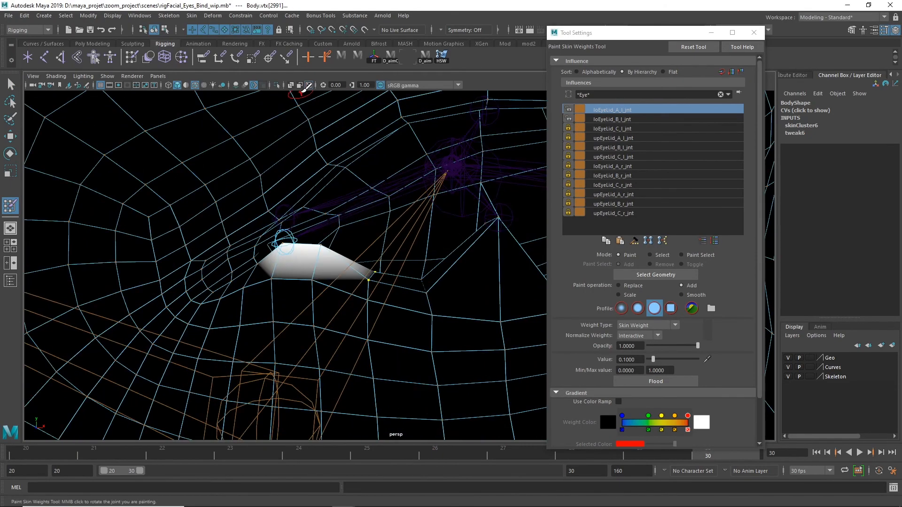
pyautogui.click(654, 388)
pyautogui.click(657, 386)
pyautogui.click(664, 385)
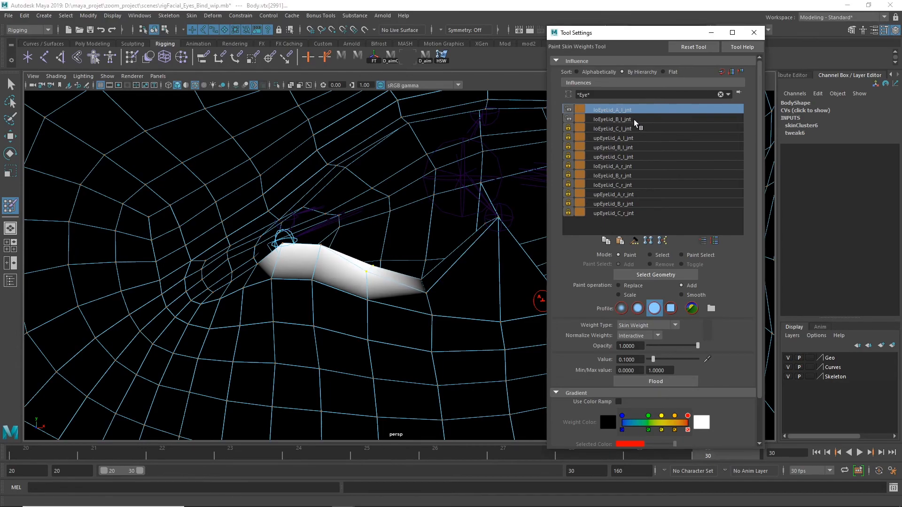
# Flood the same vertices repeatedly with loEyeLid_B_l_jnt weight at 0.1
pyautogui.click(640, 120)
pyautogui.click(672, 381)
pyautogui.click(672, 382)
pyautogui.click(671, 381)
pyautogui.click(671, 380)
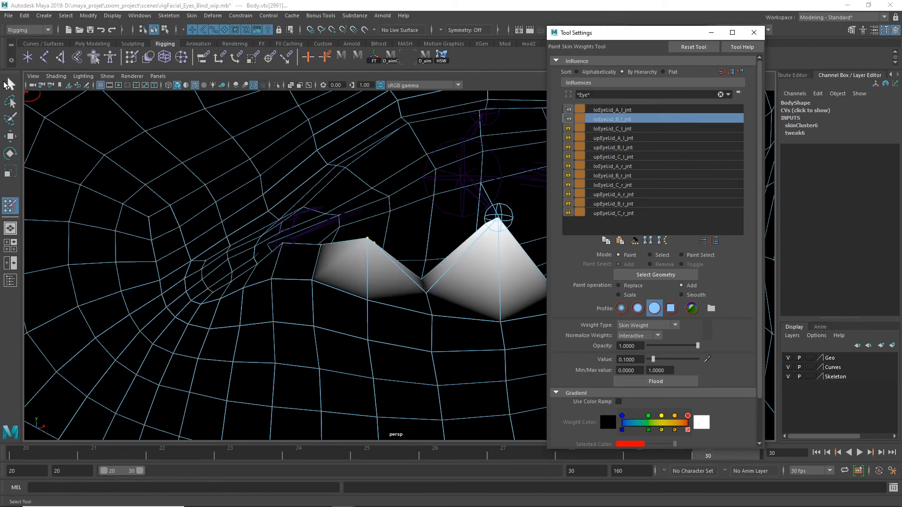
# Select the rim edge's vertices in the notch just before the middle lower-lid joint and flood them with loEyeLid_B_l_jnt weight
pyautogui.press('q')
pyautogui.moveTo(417, 240); pyautogui.dragTo(417, 214, button='right')
pyautogui.click(411, 305)
pyautogui.hotkey('ctrl', 'F9')
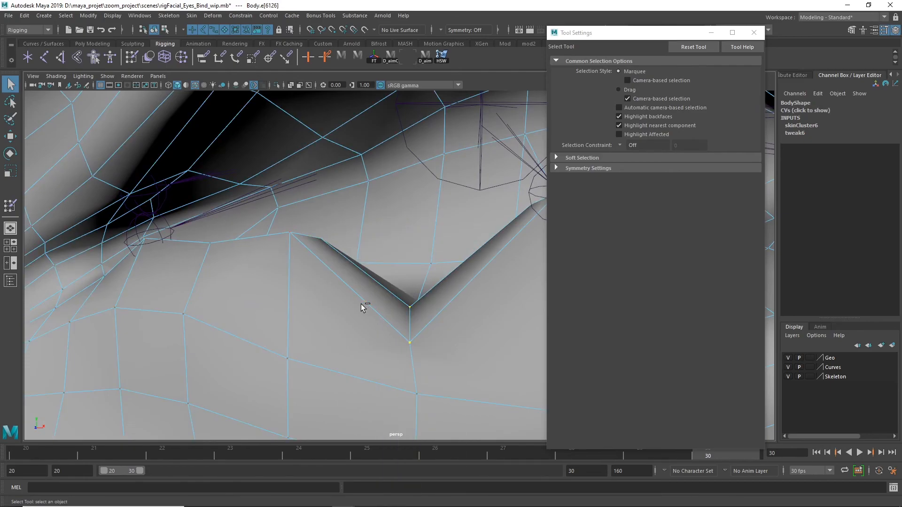
pyautogui.press('y')
pyautogui.click(644, 383)
pyautogui.click(645, 383)
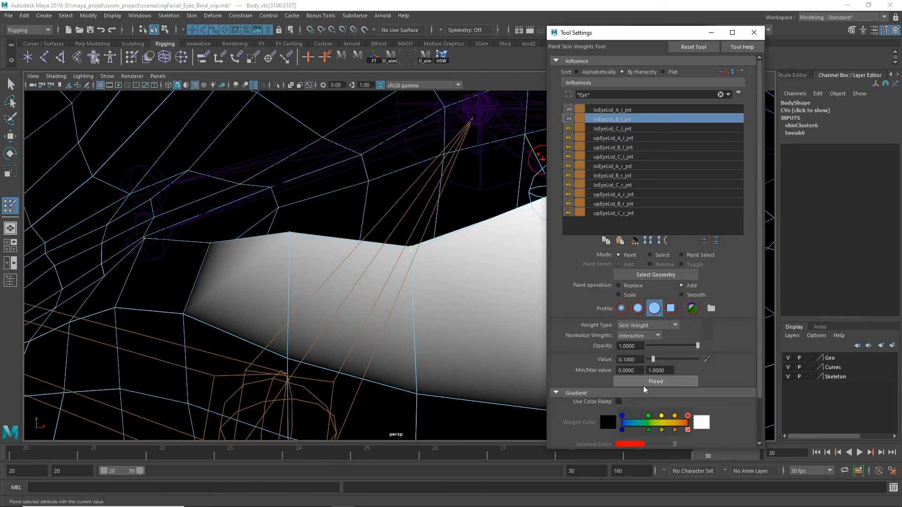
pyautogui.scroll(-3, 343, 302)
pyautogui.keyDown('alt'); pyautogui.moveTo(413, 306); pyautogui.dragTo(475, 210, button='middle'); pyautogui.keyUp('alt')
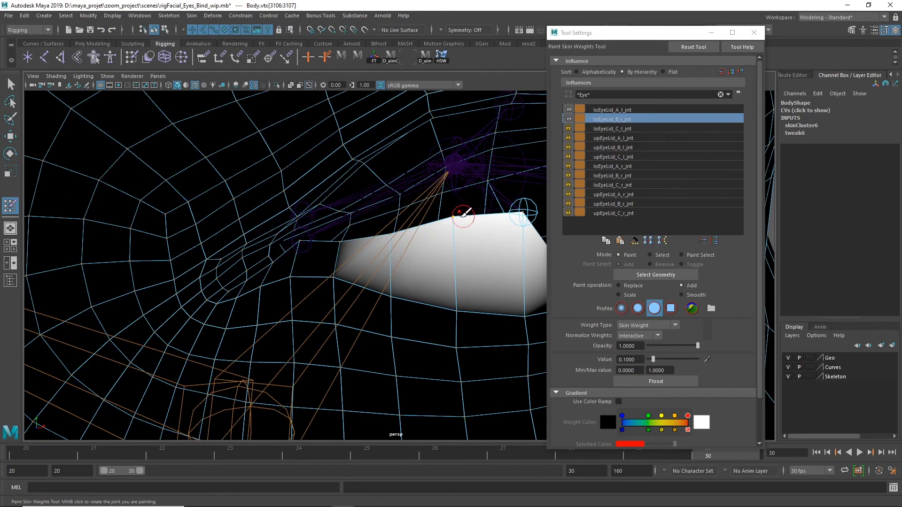
# Select the pair of lower-lid rim vertices near the outer eye corner and reactivate the Paint Skin Weights tool
pyautogui.moveTo(464, 346)
pyautogui.keyDown('alt'); pyautogui.mouseDown()
pyautogui.moveTo(463, 298)
pyautogui.moveTo(328, 202)
pyautogui.mouseUp(); pyautogui.keyUp('alt')
pyautogui.press('q')
pyautogui.scroll(5, 403, 282)
pyautogui.moveTo(356, 239)
pyautogui.mouseDown(button='right')
pyautogui.moveTo(357, 300)
pyautogui.moveTo(356, 213)
pyautogui.mouseUp(button='right')
pyautogui.keyDown('alt'); pyautogui.moveTo(356, 213); pyautogui.dragTo(509, 297); pyautogui.keyUp('alt')
pyautogui.scroll(-5, 353, 274)
pyautogui.hotkey('ctrl', 'F9')
pyautogui.press('y')
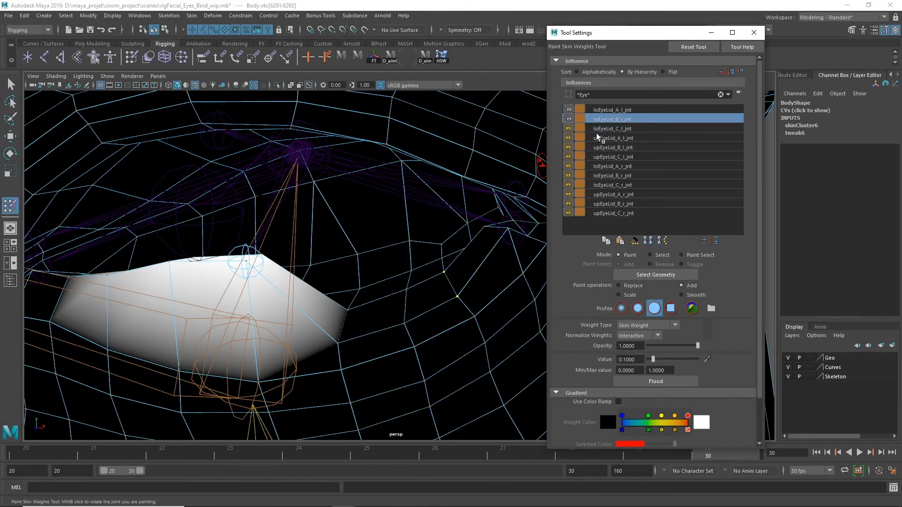
# Lock loEyeLid_A_l_jnt, unlock loEyeLid_C_l_jnt and flood the outer-corner vertices with loEyeLid_C_l_jnt weight at 0.1
pyautogui.click(569, 109)
pyautogui.click(612, 128)
pyautogui.click(656, 382)
pyautogui.click(656, 382)
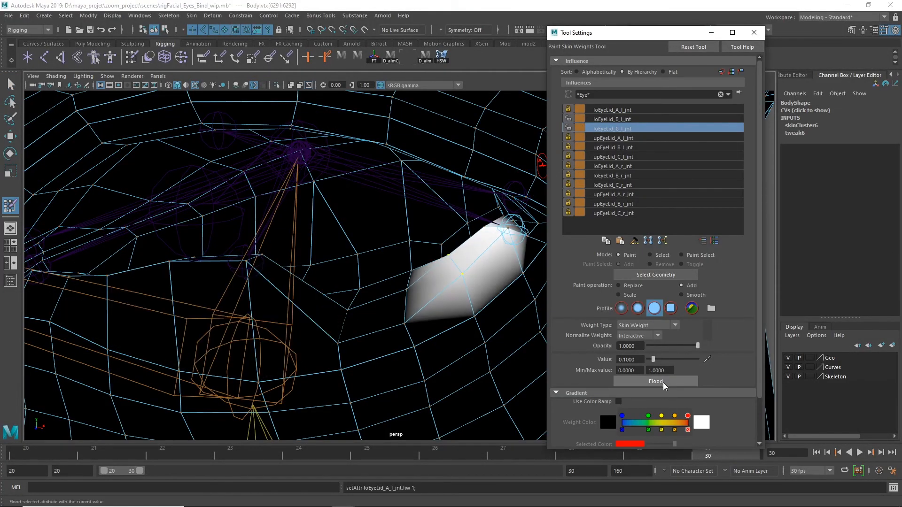
pyautogui.click(656, 381)
pyautogui.keyDown('alt'); pyautogui.moveTo(465, 324); pyautogui.dragTo(443, 319); pyautogui.keyUp('alt')
# Flood the outer-corner vertices with loEyeLid_B_l_jnt weight at 0.1
pyautogui.click(612, 119)
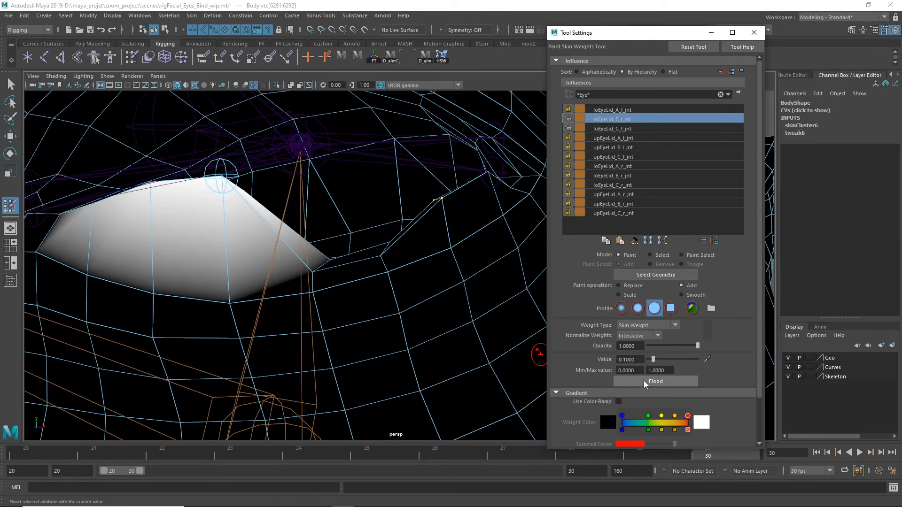
pyautogui.click(656, 381)
pyautogui.scroll(-5, 457, 367)
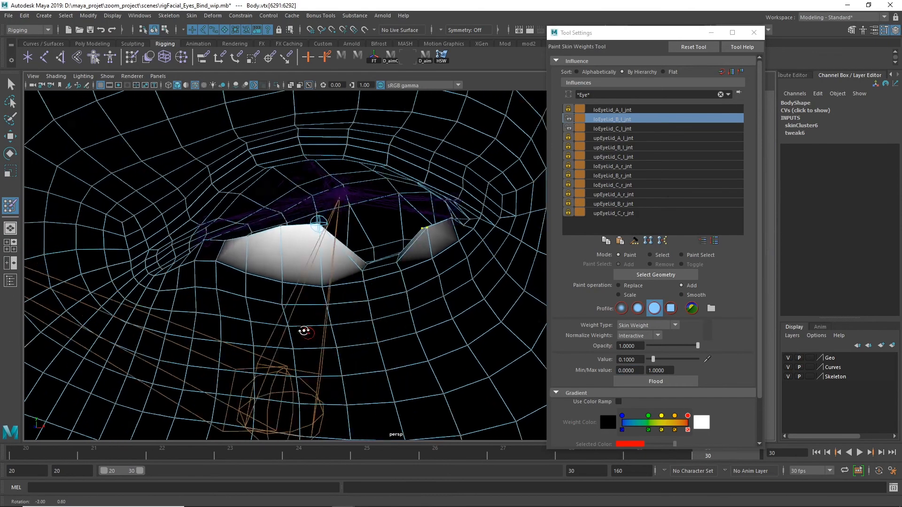
pyautogui.click(656, 381)
# Select the next pair of rim vertices inward from the outer corner and flood them with loEyeLid_C_l_jnt weight
pyautogui.press('q')
pyautogui.scroll(5, 429, 329)
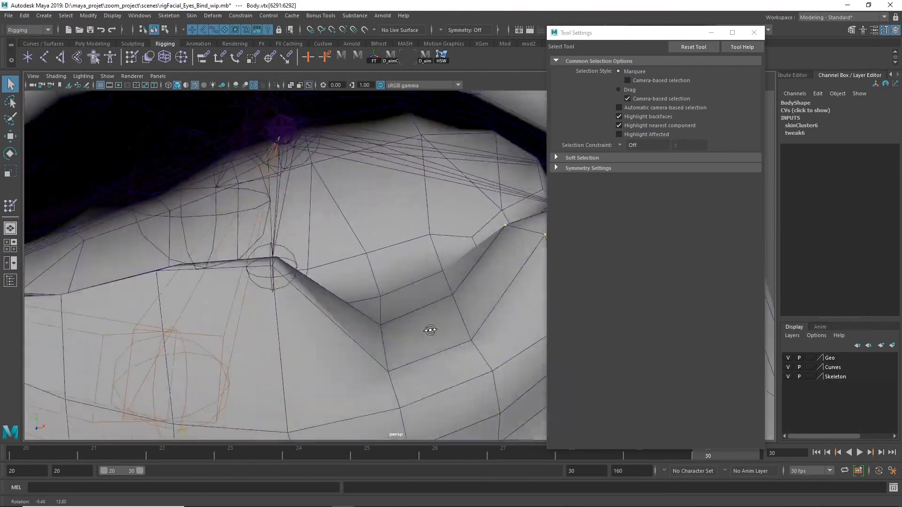
pyautogui.moveTo(468, 239); pyautogui.dragTo(477, 211, button='right')
pyautogui.click(477, 211)
pyautogui.press('y')
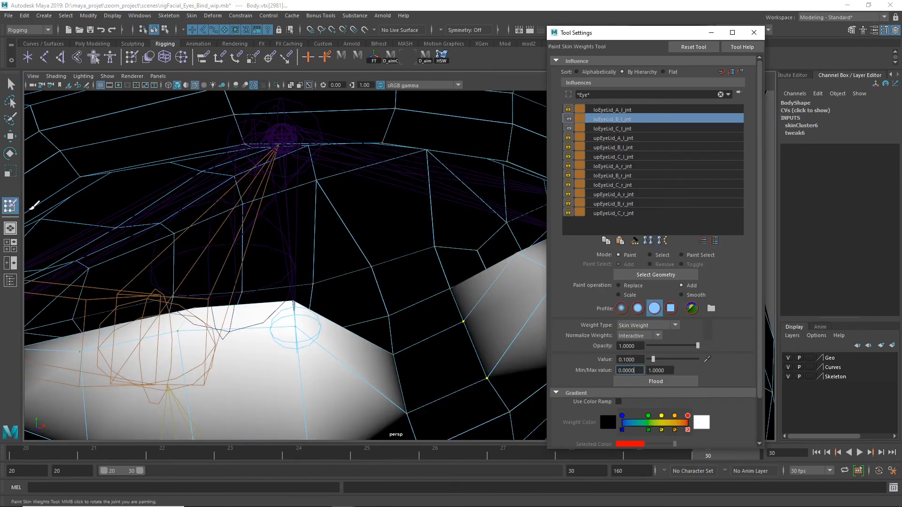
pyautogui.keyDown('alt'); pyautogui.moveTo(475, 351); pyautogui.dragTo(401, 285); pyautogui.keyUp('alt')
pyautogui.click(616, 129)
pyautogui.click(665, 382)
pyautogui.click(665, 382)
# Flood those rim vertices repeatedly with loEyeLid_B_l_jnt weight at 0.1 and undo the last flood
pyautogui.click(612, 119)
pyautogui.click(651, 382)
pyautogui.click(648, 382)
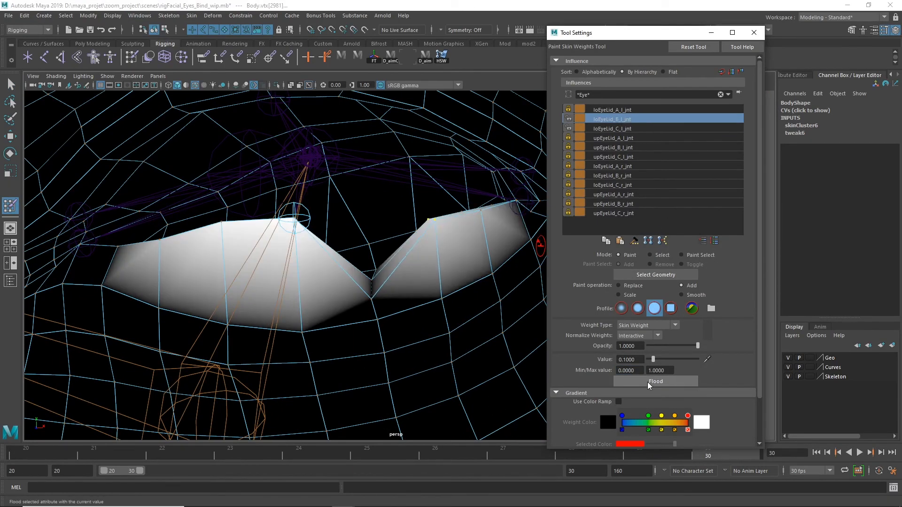
pyautogui.click(648, 382)
pyautogui.hotkey('ctrl', 'z')
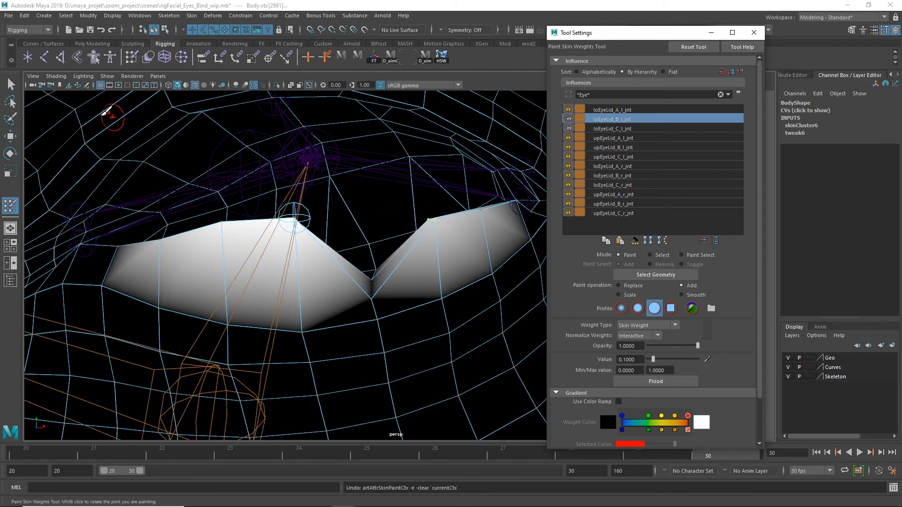
# Select the vertices of the rim edge at the V-shaped notch beyond the middle joint and flood them repeatedly with loEyeLid_B_l_jnt weight
pyautogui.click(11, 84)
pyautogui.keyDown('alt'); pyautogui.moveTo(375, 267); pyautogui.dragTo(574, 316, button='right'); pyautogui.keyUp('alt')
pyautogui.moveTo(332, 238); pyautogui.dragTo(332, 211, button='right')
pyautogui.click(335, 330)
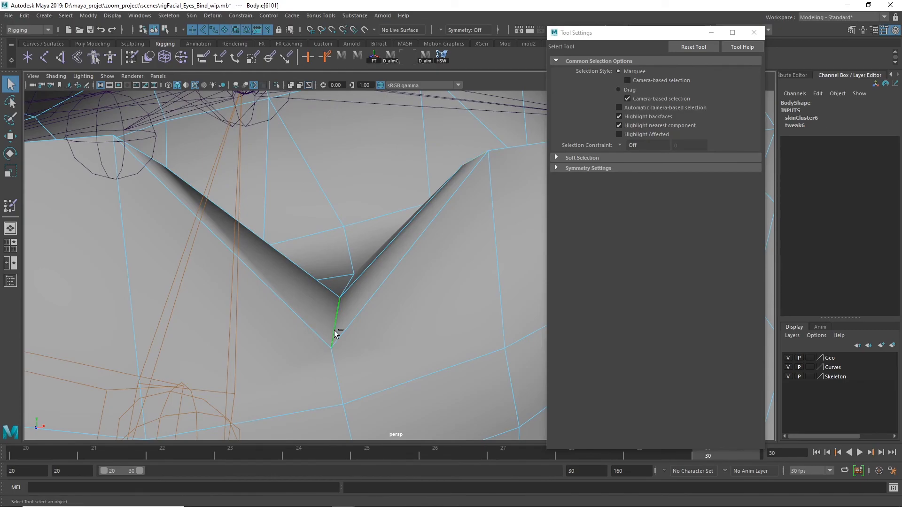
pyautogui.hotkey('ctrl', 'F9')
pyautogui.press('y')
pyautogui.click(657, 381)
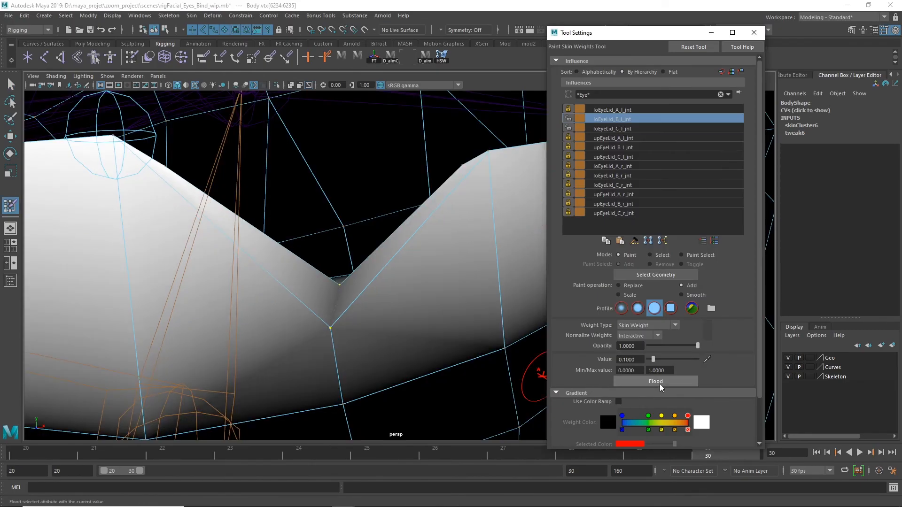
pyautogui.click(660, 384)
pyautogui.click(660, 385)
pyautogui.click(660, 385)
pyautogui.keyDown('alt'); pyautogui.moveTo(413, 278); pyautogui.dragTo(262, 261, button='right'); pyautogui.keyUp('alt')
pyautogui.keyDown('alt'); pyautogui.moveTo(326, 248); pyautogui.dragTo(304, 256); pyautogui.keyUp('alt')
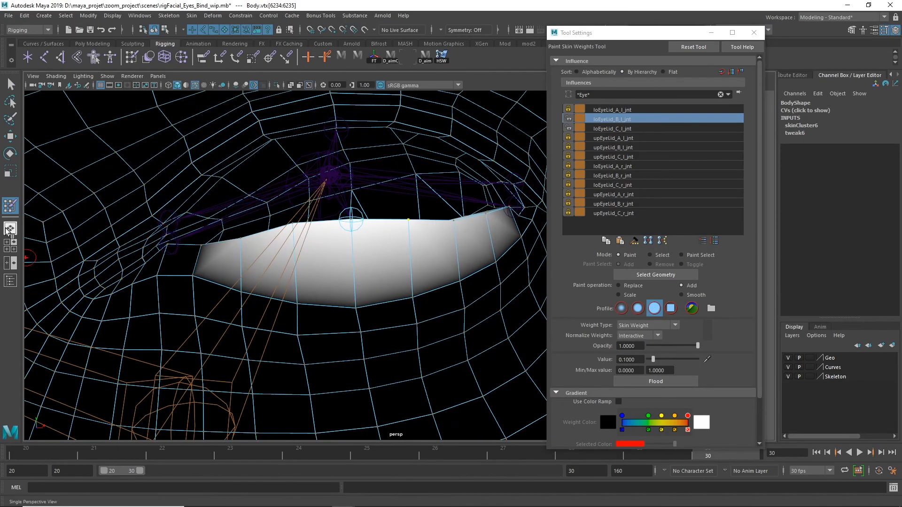
# Switch to the front view and examine the loEyeLid_B_l_jnt weights along the lower eyelid
pyautogui.click(11, 251)
pyautogui.press('space')
pyautogui.keyDown('alt'); pyautogui.moveTo(427, 328); pyautogui.dragTo(437, 327, button='right'); pyautogui.keyUp('alt')
pyautogui.keyDown('alt'); pyautogui.moveTo(437, 327); pyautogui.dragTo(245, 296, button='middle'); pyautogui.keyUp('alt')
pyautogui.keyDown('alt'); pyautogui.moveTo(246, 296); pyautogui.dragTo(338, 309, button='right'); pyautogui.keyUp('alt')
pyautogui.keyDown('alt'); pyautogui.moveTo(338, 310); pyautogui.dragTo(419, 302, button='middle'); pyautogui.keyUp('alt')
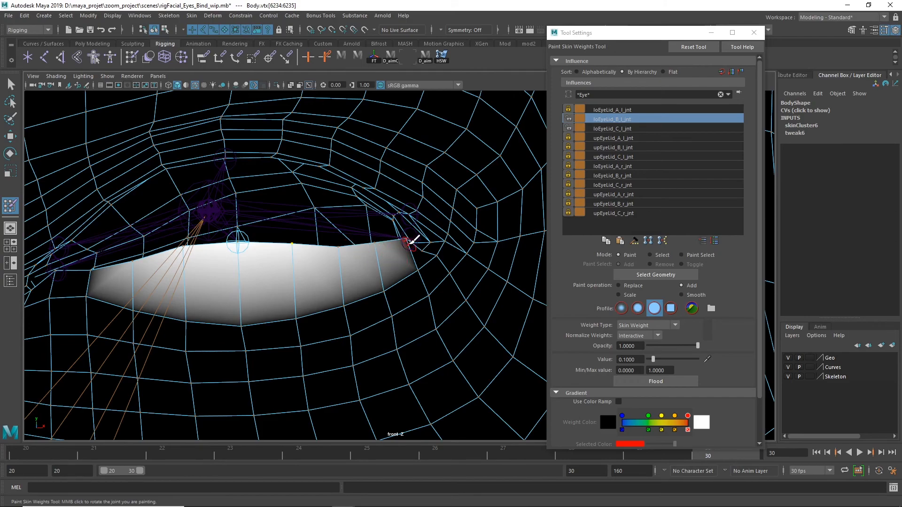
# Sketch a red Grease Pencil curve in the front view showing the smooth line wanted along the left lower lid rim
pyautogui.click(9, 83)
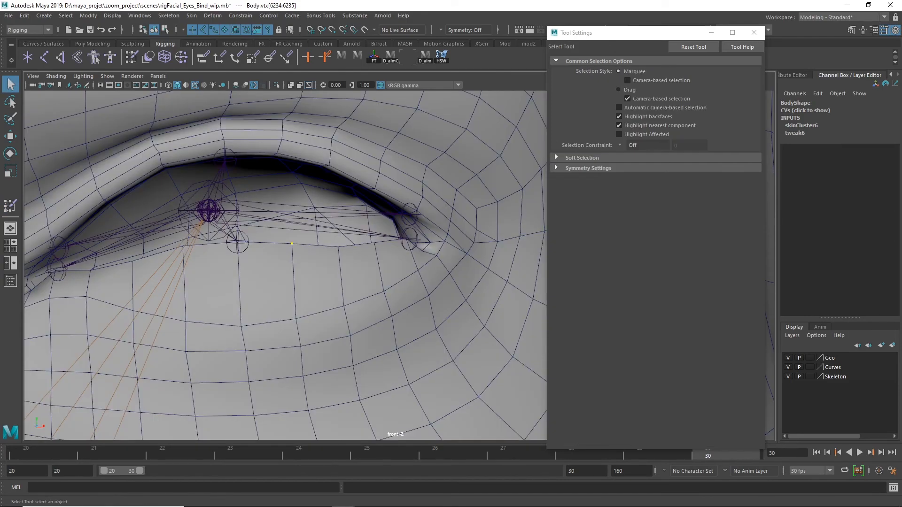
pyautogui.keyDown('alt'); pyautogui.moveTo(290, 332); pyautogui.dragTo(203, 328, button='right'); pyautogui.keyUp('alt')
pyautogui.keyDown('alt'); pyautogui.click(323, 341); pyautogui.keyUp('alt')
pyautogui.keyDown('alt'); pyautogui.moveTo(489, 335); pyautogui.dragTo(540, 332, button='right'); pyautogui.keyUp('alt')
pyautogui.scroll(3, 539, 332)
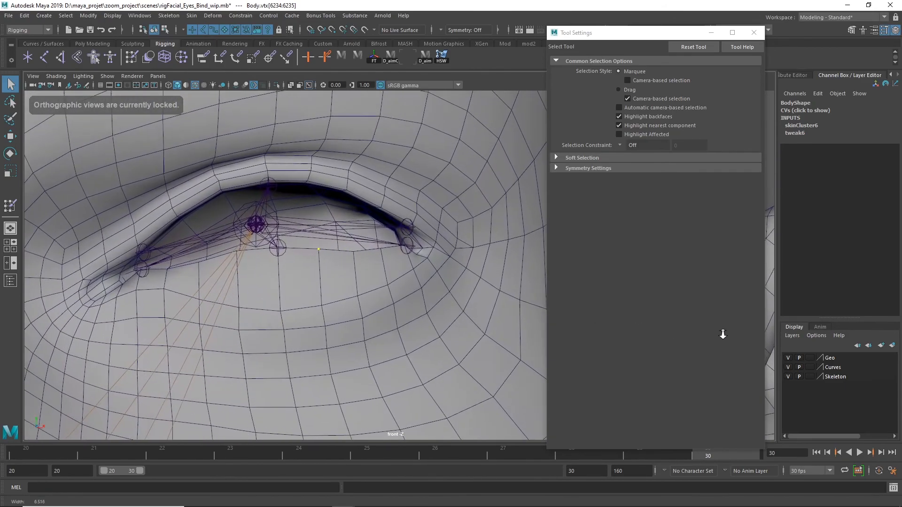
pyautogui.scroll(3, 383, 336)
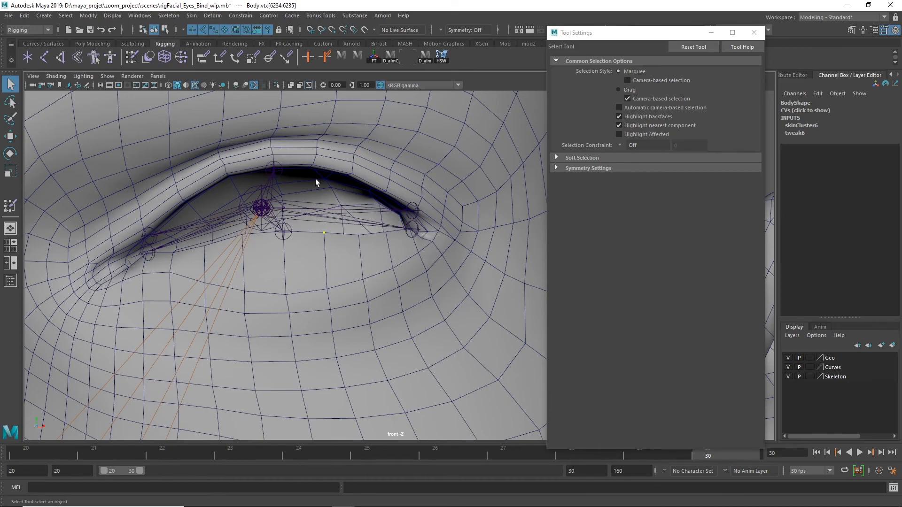
pyautogui.click(86, 83)
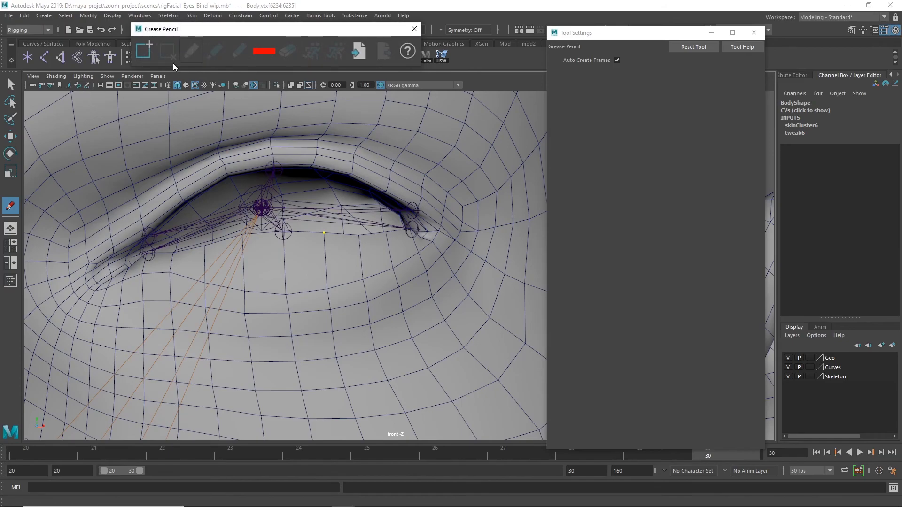
pyautogui.moveTo(108, 114); pyautogui.dragTo(98, 140)
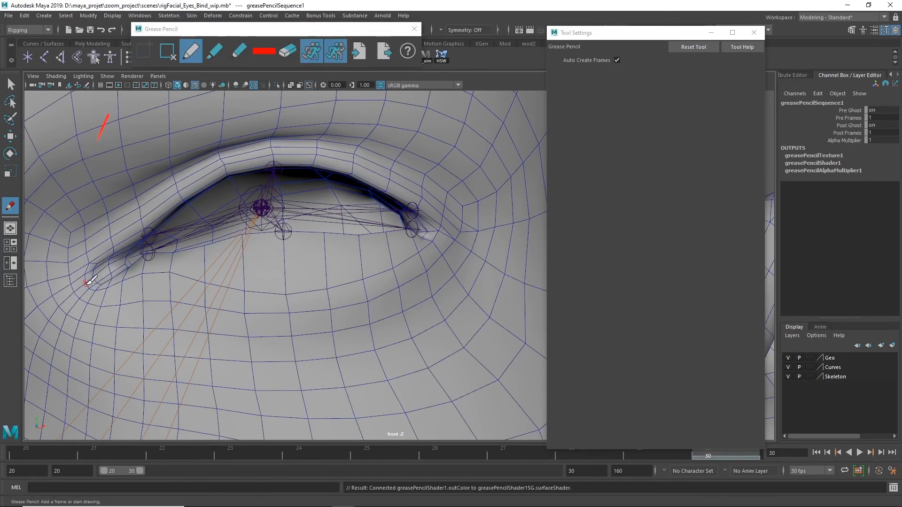
pyautogui.moveTo(94, 296); pyautogui.dragTo(160, 244)
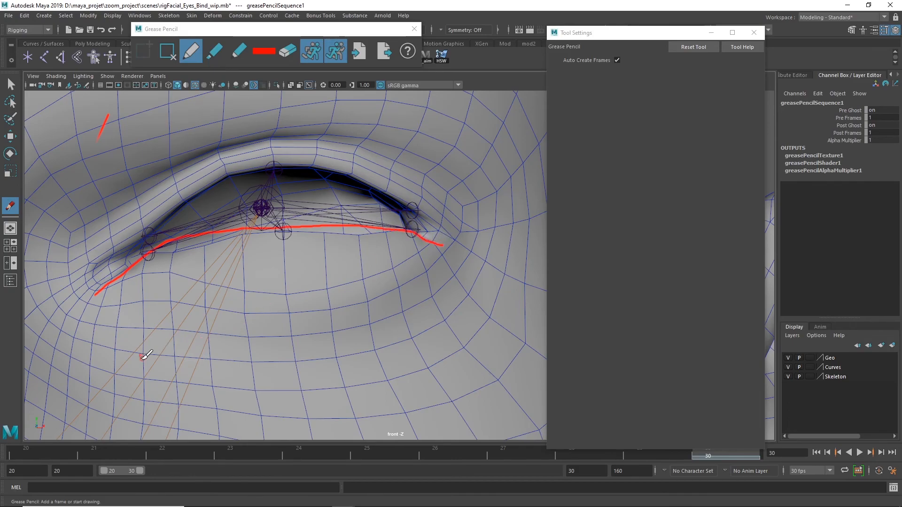
# Set the Grease Pencil colour to yellow and trace the current uneven line of the lower lid rim
pyautogui.click(265, 52)
pyautogui.click(242, 27)
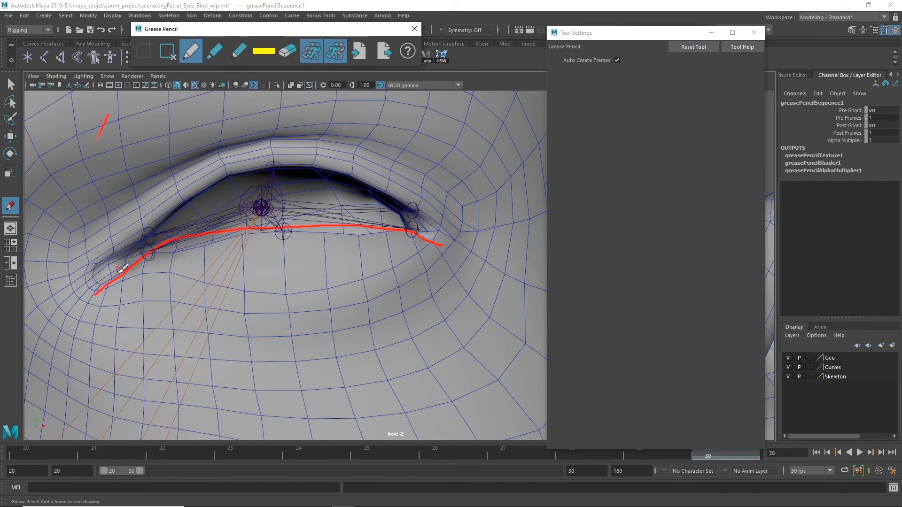
pyautogui.moveTo(158, 250); pyautogui.dragTo(182, 249)
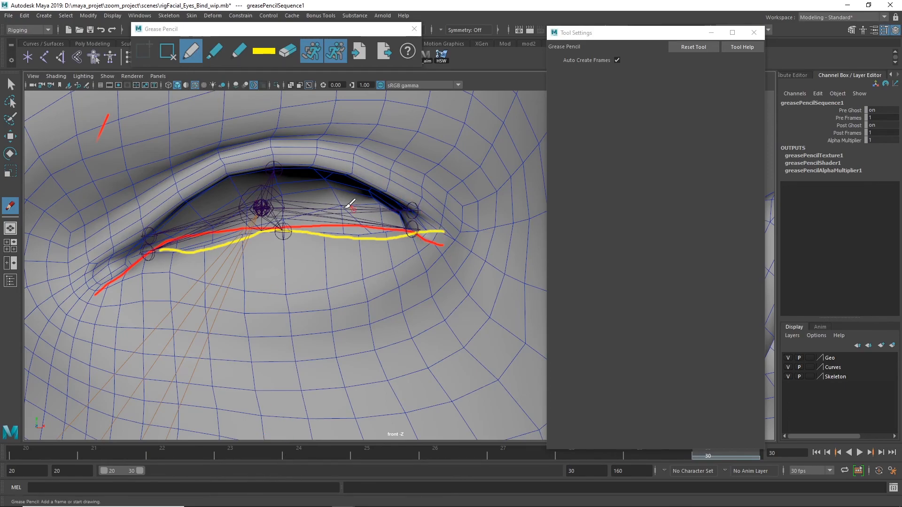
# Delete all Grease Pencil frames
pyautogui.rightClick(237, 454)
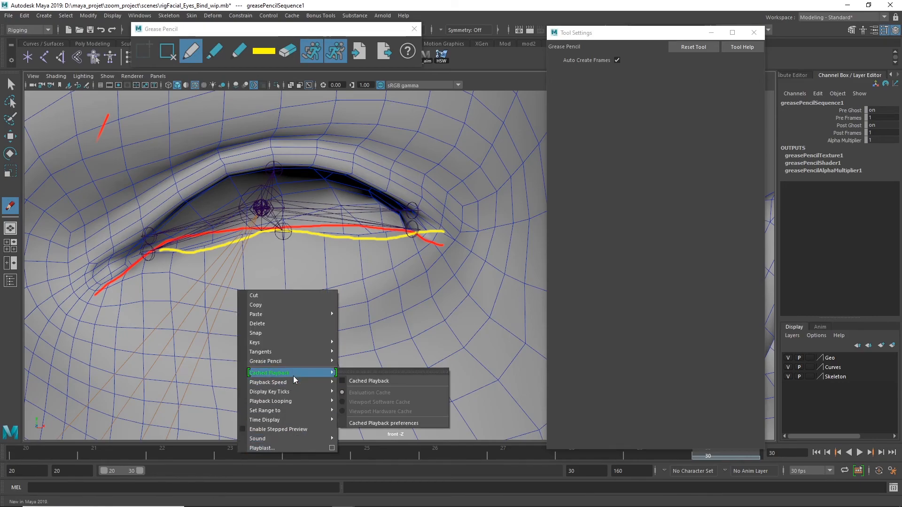
pyautogui.moveTo(326, 359)
pyautogui.moveTo(370, 397)
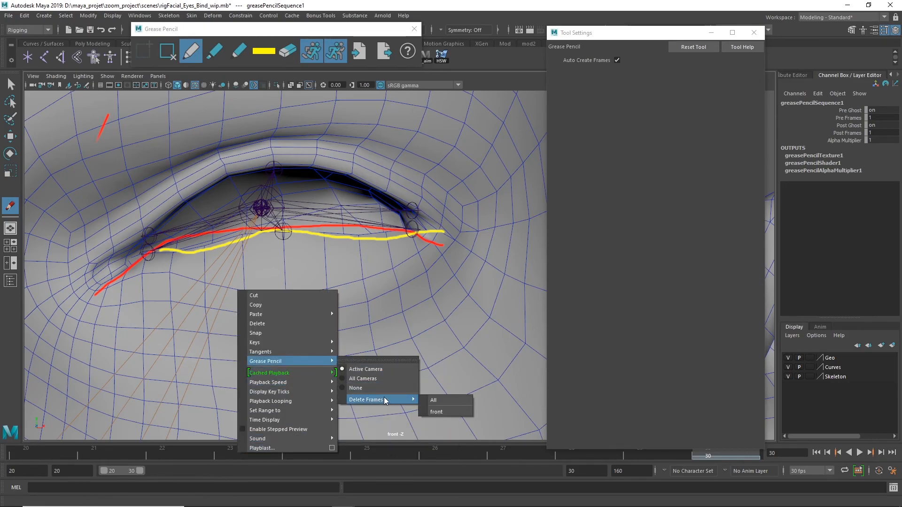
pyautogui.click(449, 400)
# Select the body mesh and show the front and perspective views side by side around the left eye, with the tool settings closed
pyautogui.press('q')
pyautogui.scroll(3, 232, 242)
pyautogui.click(232, 242)
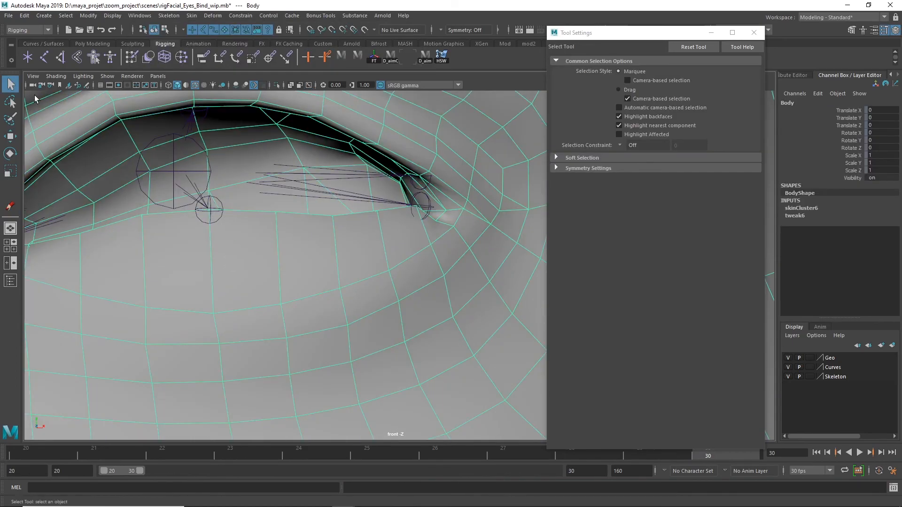
pyautogui.scroll(-5, 316, 278)
pyautogui.press('space')
pyautogui.press('space')
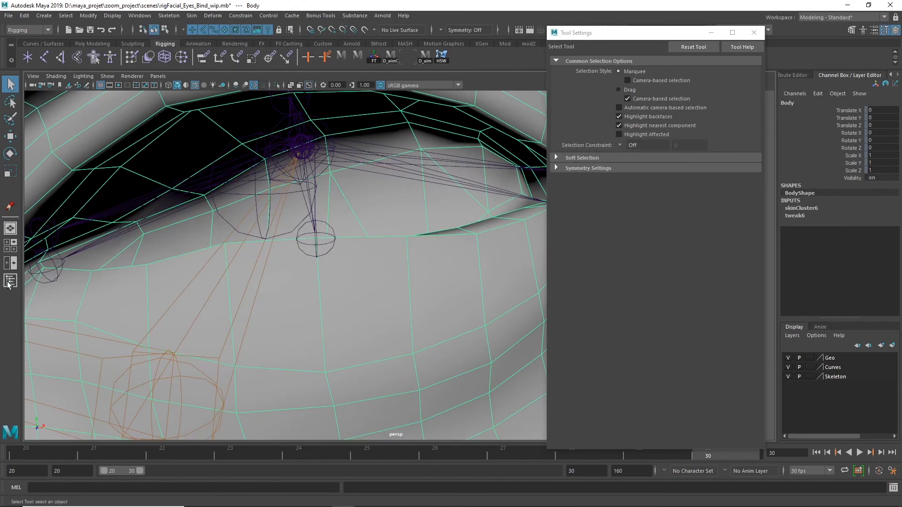
pyautogui.click(11, 263)
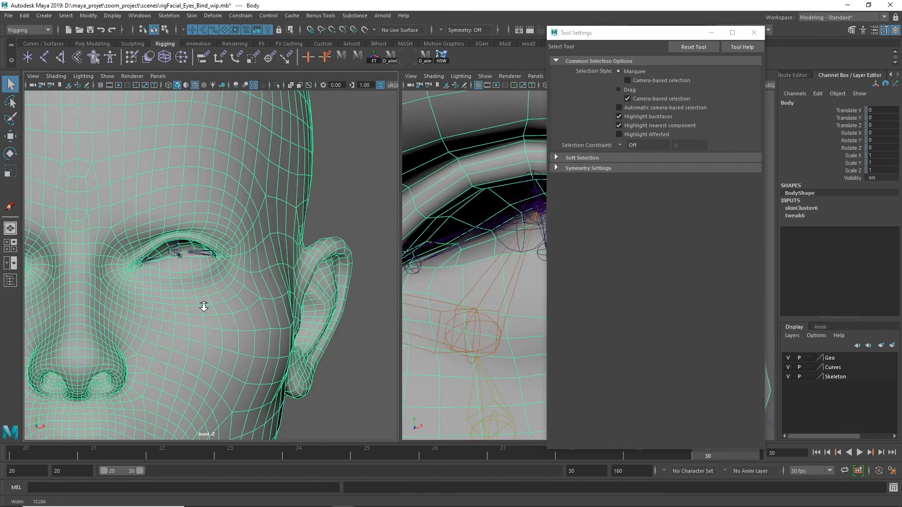
pyautogui.scroll(5, 197, 306)
pyautogui.scroll(2, 342, 286)
pyautogui.moveTo(374, 239); pyautogui.dragTo(277, 244)
pyautogui.scroll(2, 197, 267)
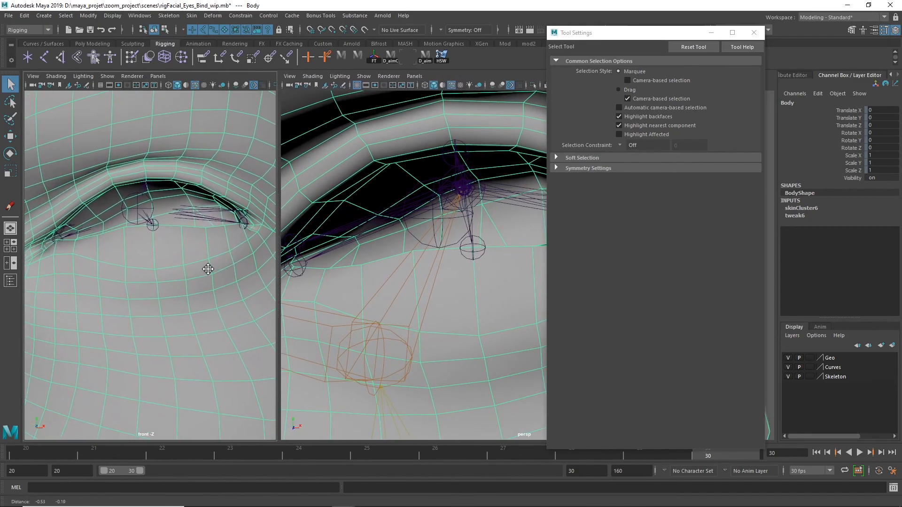
pyautogui.click(755, 33)
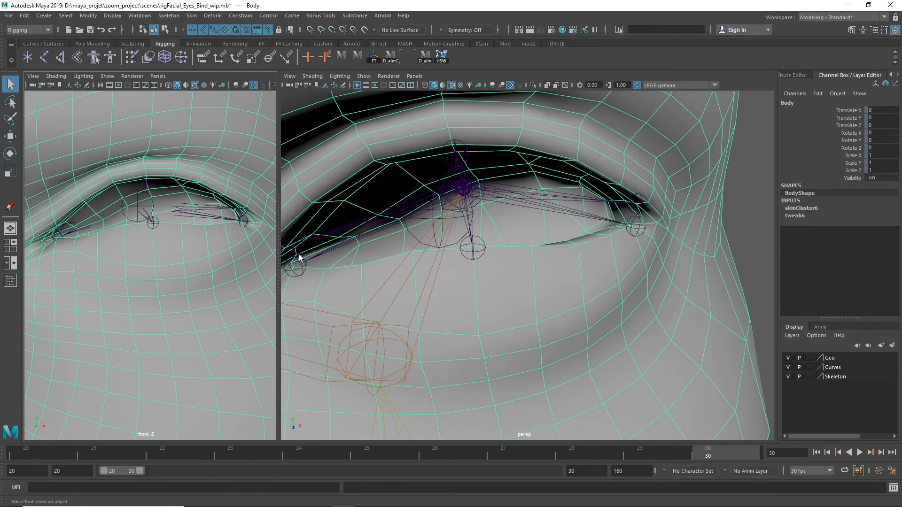
# Select the vertices of the lower lid rim edge between the middle and outer joints and open the Paint Skin Weights tool
pyautogui.keyDown('alt'); pyautogui.moveTo(559, 320); pyautogui.dragTo(531, 297); pyautogui.keyUp('alt')
pyautogui.scroll(5, 531, 298)
pyautogui.keyDown('alt'); pyautogui.moveTo(591, 215); pyautogui.dragTo(575, 329); pyautogui.keyUp('alt')
pyautogui.moveTo(598, 239); pyautogui.dragTo(602, 218, button='right')
pyautogui.click(601, 221)
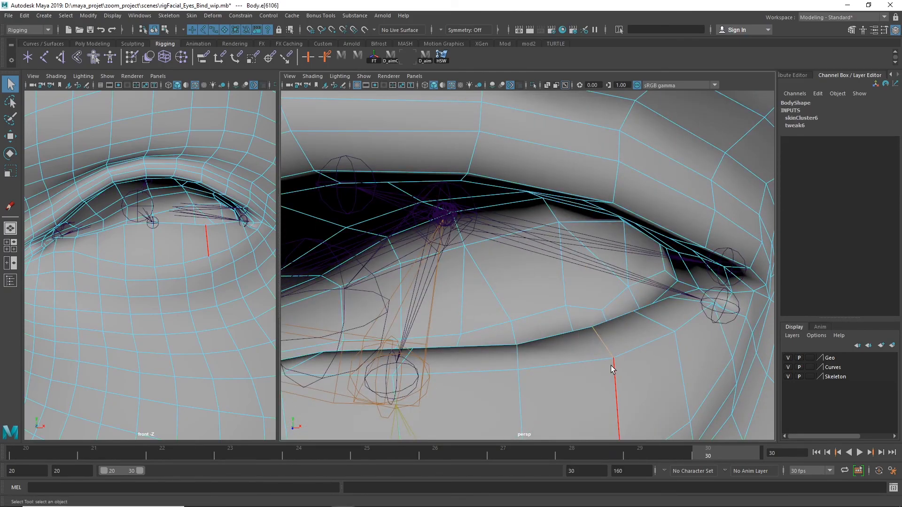
pyautogui.keyDown('alt'); pyautogui.moveTo(611, 365); pyautogui.dragTo(645, 351); pyautogui.keyUp('alt')
pyautogui.hotkey('ctrl', 'F9')
pyautogui.moveTo(582, 343); pyautogui.dragTo(549, 220, button='right')
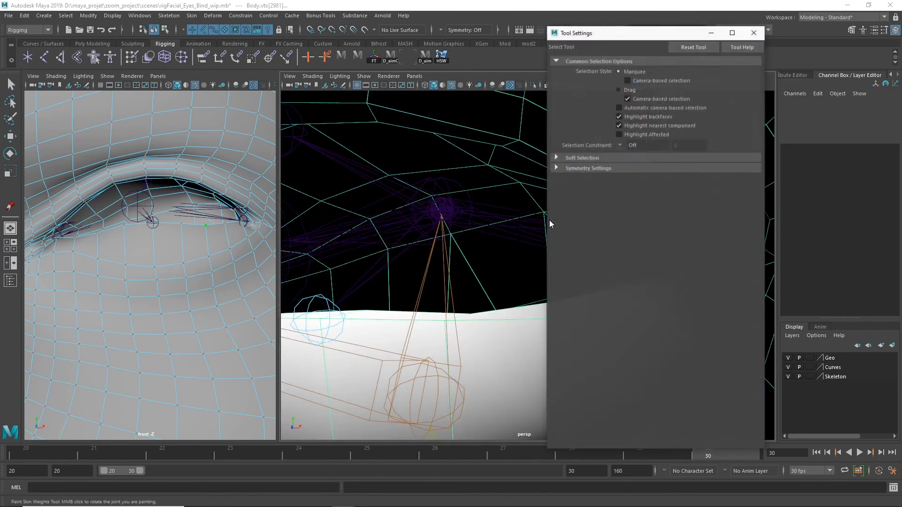
pyautogui.moveTo(502, 356)
pyautogui.keyDown('alt'); pyautogui.mouseDown()
pyautogui.moveTo(455, 312)
pyautogui.moveTo(486, 269)
pyautogui.mouseUp(); pyautogui.keyUp('alt')
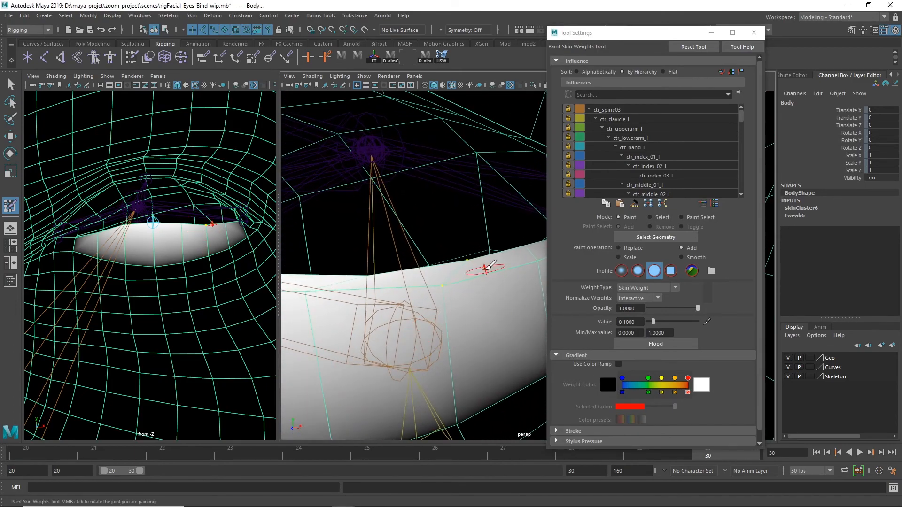
# Filter the influences by *Eye* and flood the selected rim vertices with loEyeLid_B_l_jnt weight at value 0.1
pyautogui.click(729, 94)
pyautogui.click(716, 150)
pyautogui.click(640, 95)
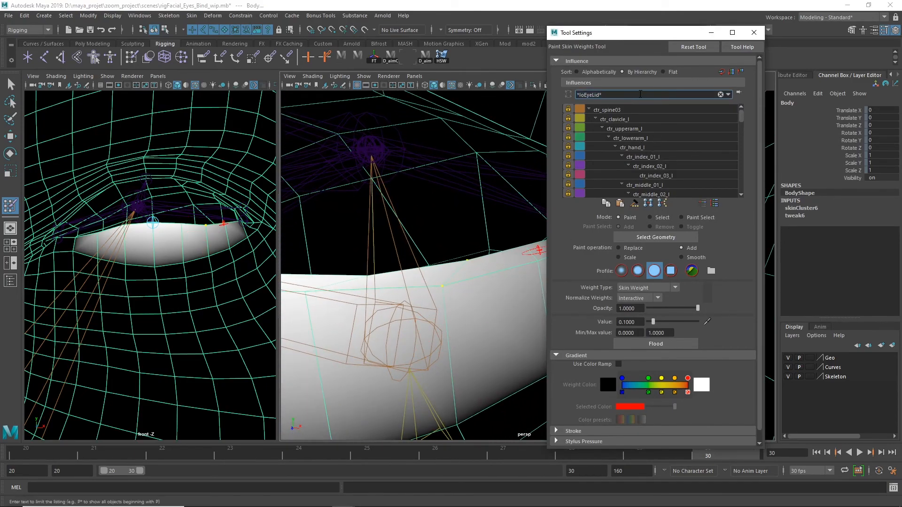
pyautogui.click(729, 95)
pyautogui.click(686, 125)
pyautogui.write('y')
pyautogui.press('Return')
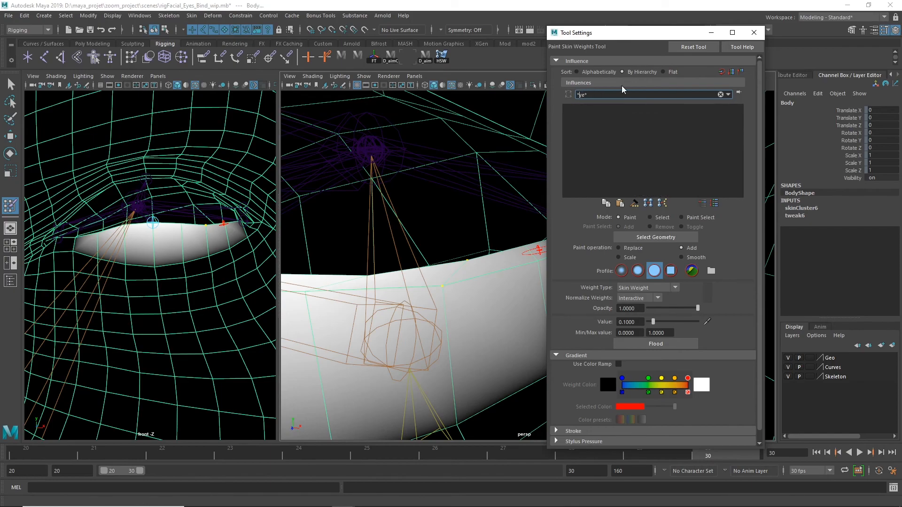
pyautogui.write('E')
pyautogui.press('Return')
pyautogui.keyDown('alt'); pyautogui.moveTo(507, 261); pyautogui.dragTo(435, 264, button='right'); pyautogui.keyUp('alt')
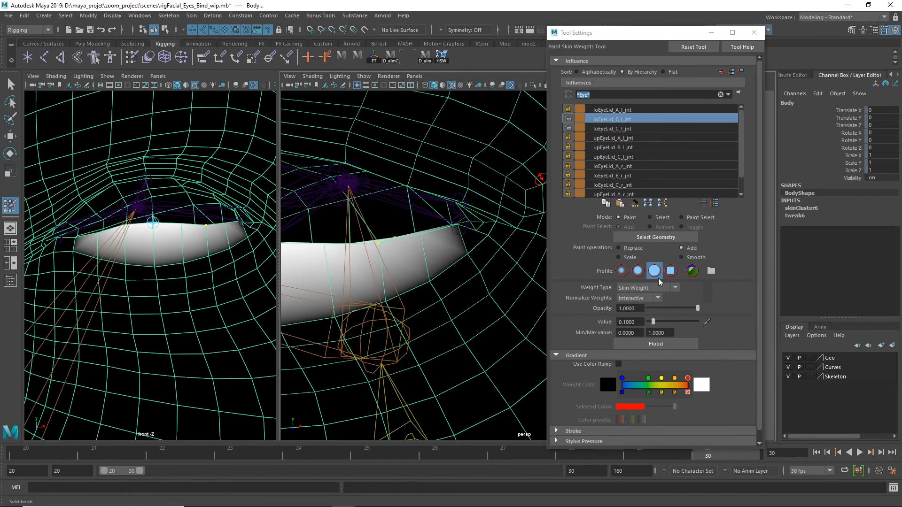
pyautogui.click(675, 347)
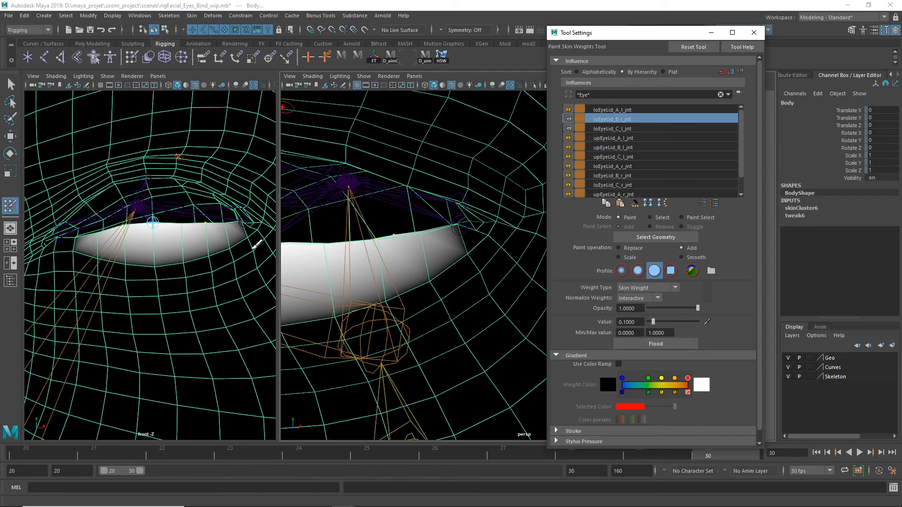
# Select the vertices of the next rim edge toward the middle joint and add loEyeLid_B_l_jnt weight to them at opacity 0.2
pyautogui.click(10, 87)
pyautogui.scroll(5, 545, 246)
pyautogui.moveTo(427, 235); pyautogui.dragTo(427, 210, button='right')
pyautogui.click(412, 284)
pyautogui.hotkey('ctrl', 'F9')
pyautogui.click(10, 206)
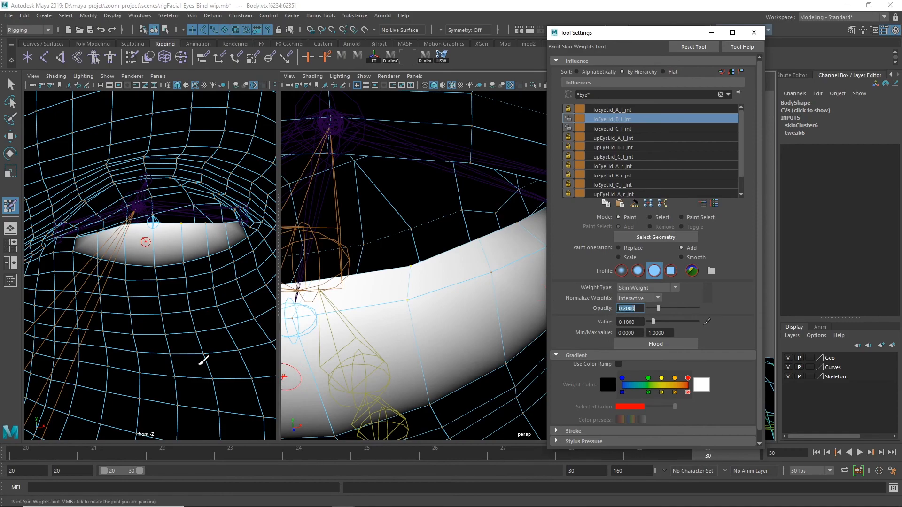
pyautogui.scroll(4, 205, 361)
pyautogui.moveTo(178, 330)
pyautogui.keyDown('alt'); pyautogui.mouseDown(button='right')
pyautogui.moveTo(143, 328)
pyautogui.moveTo(162, 329)
pyautogui.mouseUp(button='right'); pyautogui.keyUp('alt')
# Select the single rim vertex at the outer lower-lid joint and open it for weight painting
pyautogui.click(10, 85)
pyautogui.keyDown('alt'); pyautogui.moveTo(394, 251); pyautogui.dragTo(230, 271, button='right'); pyautogui.keyUp('alt')
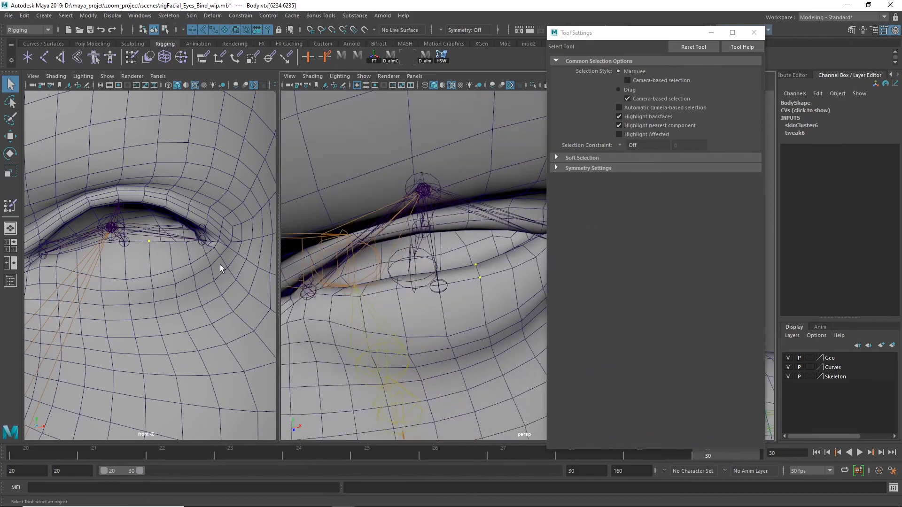
pyautogui.scroll(10, 435, 314)
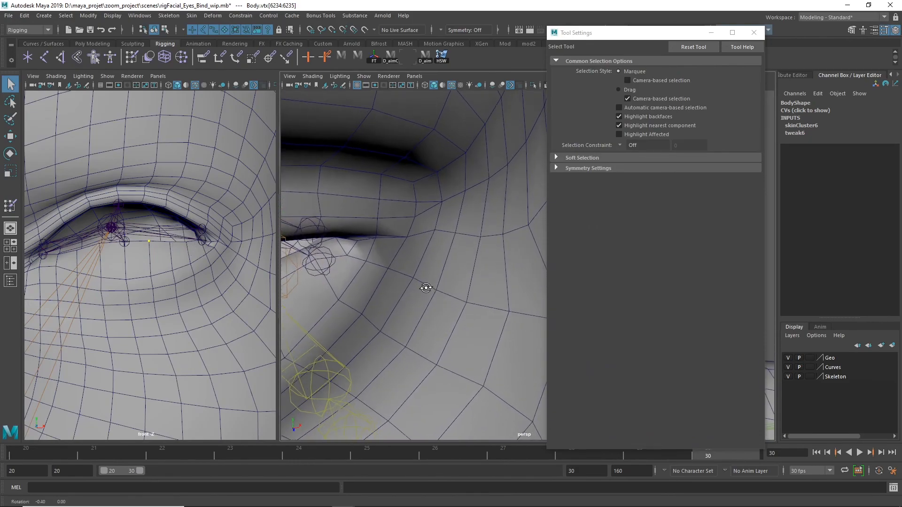
pyautogui.moveTo(374, 280); pyautogui.dragTo(372, 213, button='right')
pyautogui.keyDown('alt'); pyautogui.moveTo(357, 287); pyautogui.dragTo(442, 318); pyautogui.keyUp('alt')
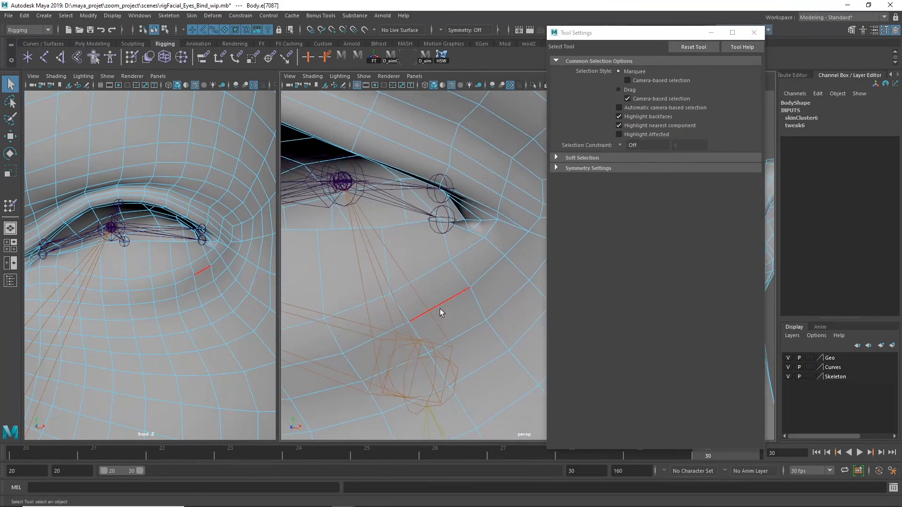
pyautogui.moveTo(461, 288); pyautogui.dragTo(452, 283, button='right')
pyautogui.keyDown('alt'); pyautogui.moveTo(453, 283); pyautogui.dragTo(422, 302); pyautogui.keyUp('alt')
pyautogui.click(10, 207)
# Clear the influence filter, pick ctr_head and flood the outer-joint rim vertex twice with its weight
pyautogui.keyDown('alt'); pyautogui.moveTo(408, 359); pyautogui.dragTo(395, 318); pyautogui.keyUp('alt')
pyautogui.click(720, 94)
pyautogui.moveTo(743, 117); pyautogui.dragTo(749, 178)
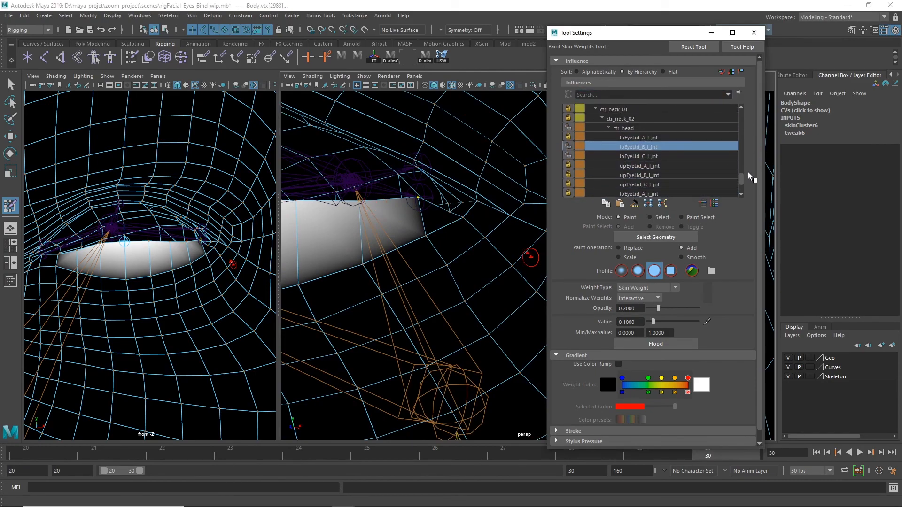
pyautogui.click(670, 127)
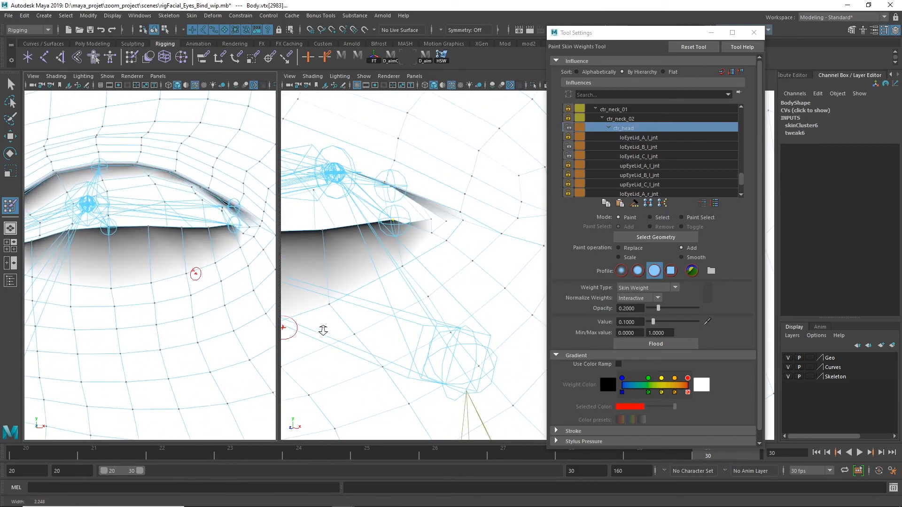
pyautogui.click(638, 309)
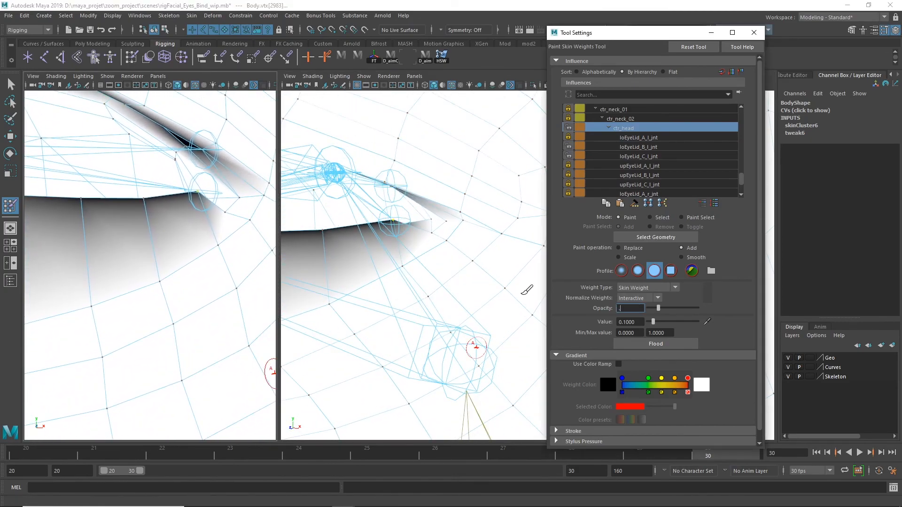
pyautogui.click(668, 344)
pyautogui.click(676, 344)
pyautogui.moveTo(160, 344)
pyautogui.keyDown('alt'); pyautogui.mouseDown(button='right')
pyautogui.moveTo(94, 346)
pyautogui.moveTo(180, 326)
pyautogui.mouseUp(button='right'); pyautogui.keyUp('alt')
# Maximize the front view and examine the shape of the left lower lid rim on the shaded mesh
pyautogui.click(10, 85)
pyautogui.moveTo(230, 291)
pyautogui.keyDown('alt'); pyautogui.mouseDown(button='right')
pyautogui.moveTo(193, 260)
pyautogui.moveTo(235, 267)
pyautogui.mouseUp(button='right'); pyautogui.keyUp('alt')
pyautogui.press('space')
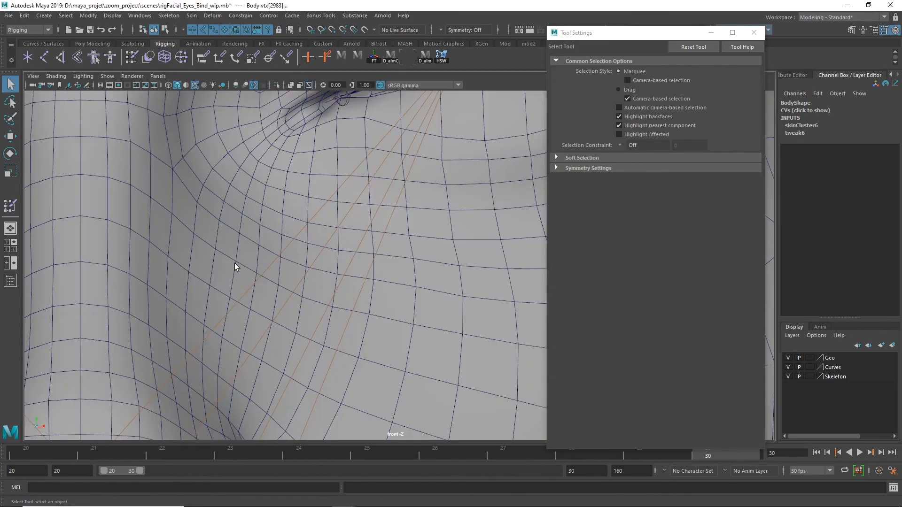
pyautogui.keyDown('alt'); pyautogui.moveTo(404, 301); pyautogui.dragTo(348, 287, button='right'); pyautogui.keyUp('alt')
pyautogui.keyDown('alt'); pyautogui.moveTo(348, 287); pyautogui.dragTo(296, 302, button='middle'); pyautogui.keyUp('alt')
pyautogui.keyDown('alt'); pyautogui.moveTo(239, 191); pyautogui.dragTo(263, 194, button='right'); pyautogui.keyUp('alt')
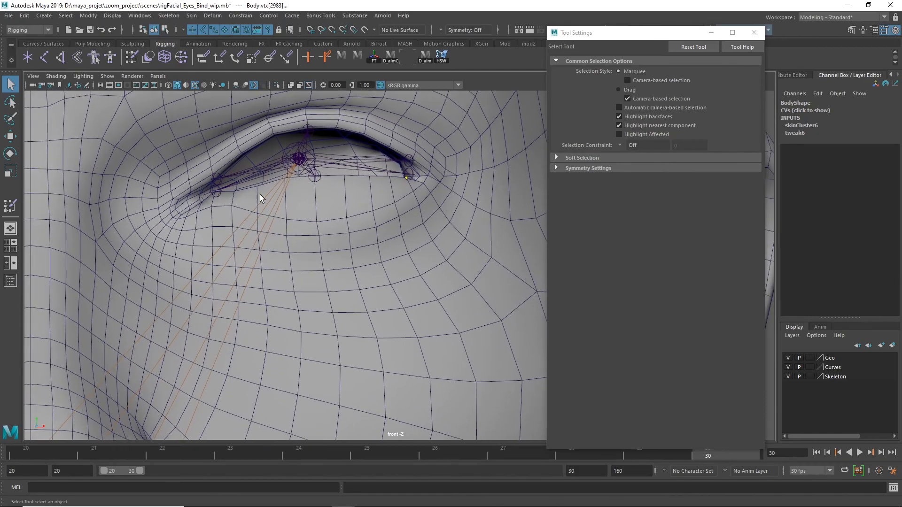
pyautogui.press('space')
# Select the lower lid rim vertices just beyond the outer joint and reopen the Paint Skin Weights tool
pyautogui.moveTo(413, 268); pyautogui.dragTo(451, 258, button='right')
pyautogui.keyDown('alt'); pyautogui.moveTo(451, 258); pyautogui.dragTo(512, 308, button='middle'); pyautogui.keyUp('alt')
pyautogui.moveTo(470, 238); pyautogui.dragTo(430, 240, button='right')
pyautogui.click(463, 295)
pyautogui.keyDown('alt'); pyautogui.moveTo(479, 299); pyautogui.dragTo(497, 305); pyautogui.keyUp('alt')
pyautogui.keyDown('alt'); pyautogui.moveTo(497, 304); pyautogui.dragTo(420, 278, button='right'); pyautogui.keyUp('alt')
pyautogui.keyDown('alt'); pyautogui.moveTo(420, 278); pyautogui.dragTo(438, 264); pyautogui.keyUp('alt')
pyautogui.keyDown('alt'); pyautogui.moveTo(198, 278); pyautogui.dragTo(385, 308, button='right'); pyautogui.keyUp('alt')
pyautogui.click(8, 206)
# Pick loEyeLid_C_l_jnt, set the opacity to 1 and flood the vertices beyond the outer joint twice at value 0.1
pyautogui.moveTo(741, 119); pyautogui.dragTo(745, 175)
pyautogui.click(662, 165)
pyautogui.keyDown('alt'); pyautogui.moveTo(181, 320); pyautogui.dragTo(226, 314, button='right'); pyautogui.keyUp('alt')
pyautogui.keyDown('alt'); pyautogui.moveTo(227, 315); pyautogui.dragTo(199, 410, button='middle'); pyautogui.keyUp('alt')
pyautogui.keyDown('alt'); pyautogui.moveTo(198, 410); pyautogui.dragTo(302, 383, button='right'); pyautogui.keyUp('alt')
pyautogui.moveTo(638, 308); pyautogui.dragTo(551, 311)
pyautogui.click(680, 347)
pyautogui.click(678, 346)
pyautogui.moveTo(250, 332)
pyautogui.keyDown('alt'); pyautogui.mouseDown(button='right')
pyautogui.moveTo(210, 331)
pyautogui.moveTo(254, 327)
pyautogui.mouseUp(button='right'); pyautogui.keyUp('alt')
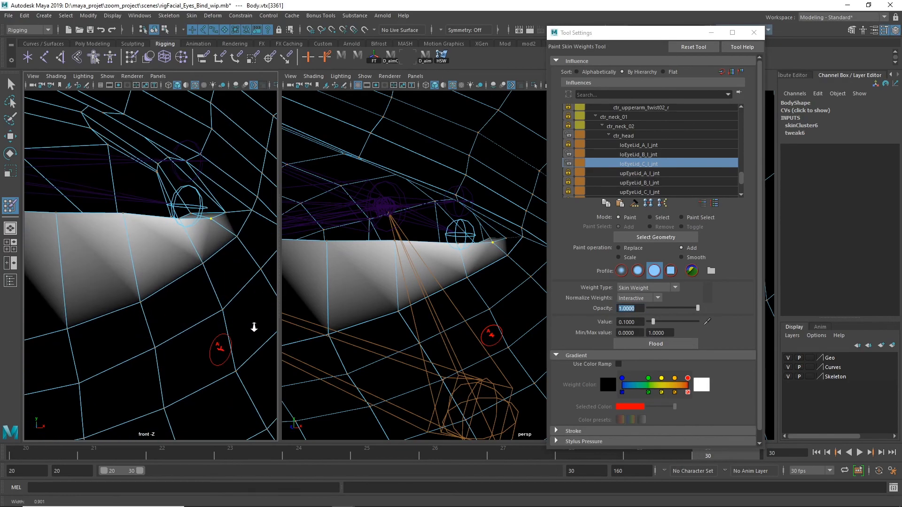
# Select the single rim vertex at the outer lower-lid joint again
pyautogui.click(12, 86)
pyautogui.click(484, 264)
pyautogui.moveTo(484, 264)
pyautogui.keyDown('alt'); pyautogui.mouseDown()
pyautogui.moveTo(491, 270)
pyautogui.moveTo(466, 289)
pyautogui.mouseUp(); pyautogui.keyUp('alt')
pyautogui.moveTo(466, 289)
pyautogui.keyDown('alt'); pyautogui.mouseDown(button='right')
pyautogui.moveTo(458, 324)
pyautogui.moveTo(355, 418)
pyautogui.mouseUp(button='right'); pyautogui.keyUp('alt')
pyautogui.moveTo(413, 418); pyautogui.dragTo(383, 241, button='right')
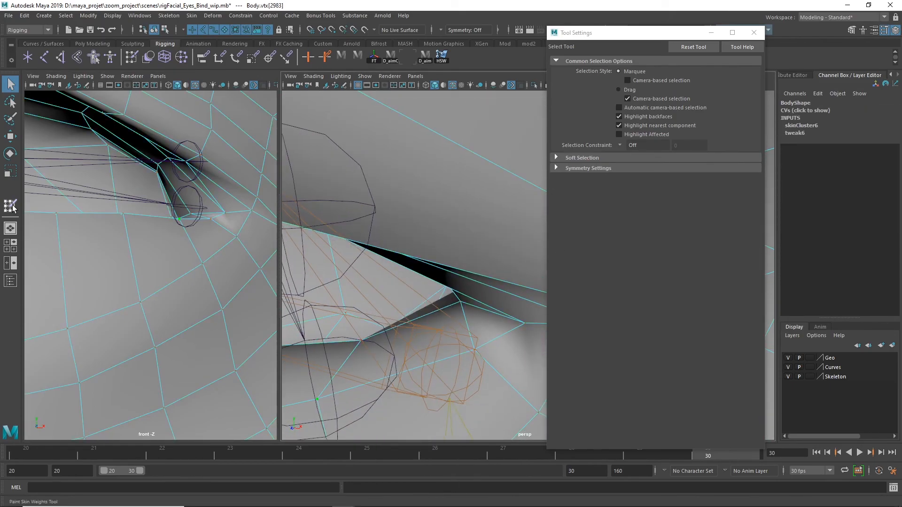
# Reopen Paint Skin Weights on that vertex, find the head and eyelid influences and enter a new opacity
pyautogui.click(12, 207)
pyautogui.moveTo(742, 117); pyautogui.dragTo(742, 184)
pyautogui.keyDown('alt'); pyautogui.moveTo(240, 354); pyautogui.dragTo(237, 353, button='right'); pyautogui.keyUp('alt')
pyautogui.doubleClick(630, 308)
pyautogui.press('Return')
pyautogui.keyDown('alt'); pyautogui.moveTo(159, 366); pyautogui.dragTo(123, 361, button='right'); pyautogui.keyUp('alt')
# Select the vertices of the lower lid rim edge next to the inner joint, on the side toward the middle joint
pyautogui.click(10, 84)
pyautogui.moveTo(357, 292)
pyautogui.keyDown('alt'); pyautogui.mouseDown()
pyautogui.moveTo(387, 288)
pyautogui.moveTo(391, 277)
pyautogui.mouseUp(); pyautogui.keyUp('alt')
pyautogui.keyDown('alt'); pyautogui.moveTo(391, 277); pyautogui.dragTo(483, 239, button='middle'); pyautogui.keyUp('alt')
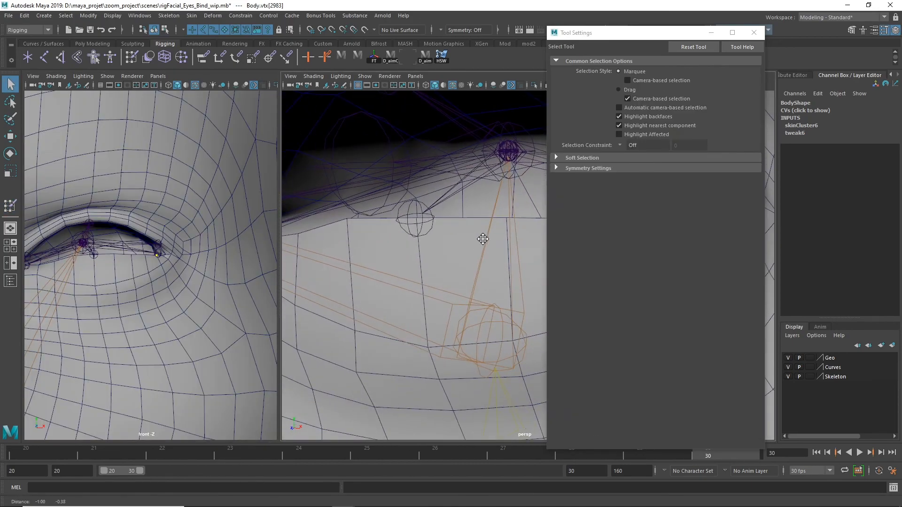
pyautogui.hotkey('shift', 'f')
pyautogui.keyDown('alt'); pyautogui.moveTo(229, 278); pyautogui.dragTo(188, 281, button='right'); pyautogui.keyUp('alt')
pyautogui.keyDown('alt'); pyautogui.moveTo(463, 292); pyautogui.dragTo(433, 294, button='right'); pyautogui.keyUp('alt')
pyautogui.keyDown('alt'); pyautogui.moveTo(433, 294); pyautogui.dragTo(462, 273); pyautogui.keyUp('alt')
pyautogui.moveTo(447, 239); pyautogui.dragTo(446, 218, button='right')
pyautogui.click(423, 313)
pyautogui.hotkey('ctrl', 'F9')
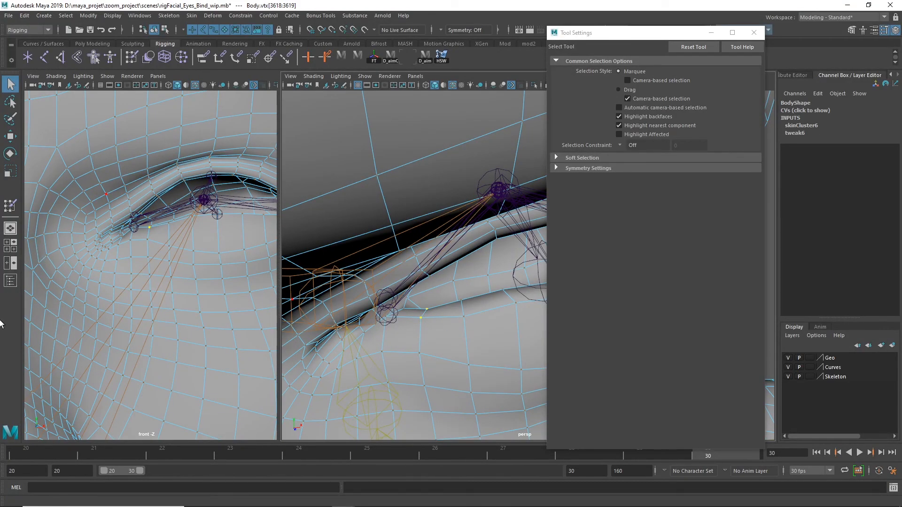
# Reopen Paint Skin Weights on the selected rim vertices, lock loEyeLid_C_l_jnt, pick loEyeLid_A_l_jnt and set the opacity to 1
pyautogui.click(11, 209)
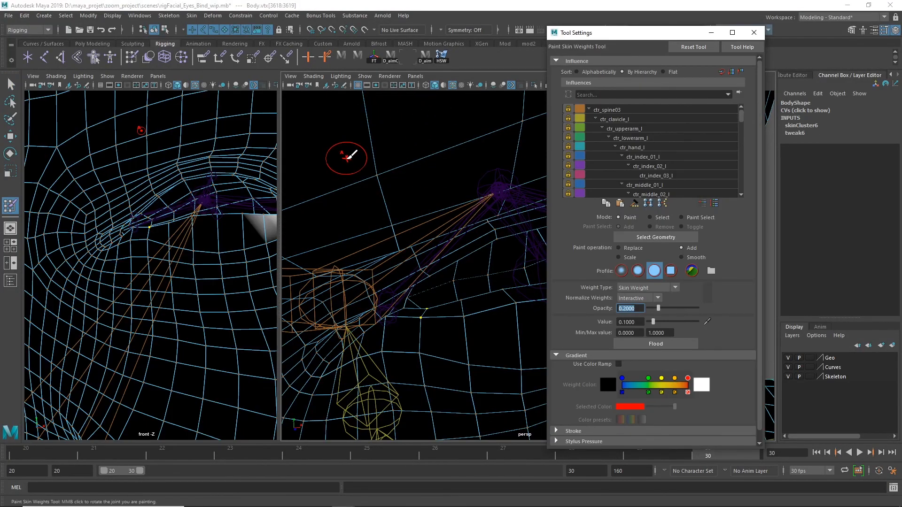
pyautogui.moveTo(741, 118); pyautogui.dragTo(741, 176)
pyautogui.click(594, 176)
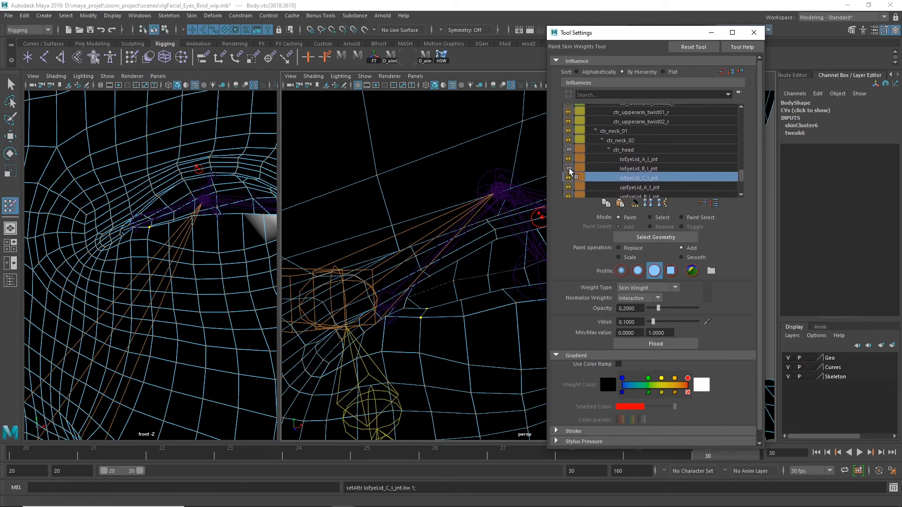
pyautogui.click(627, 160)
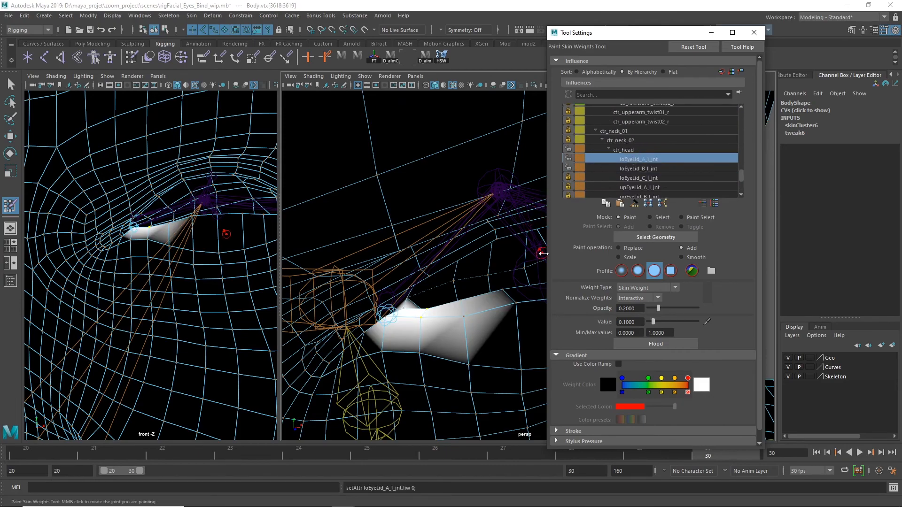
pyautogui.scroll(3, 153, 352)
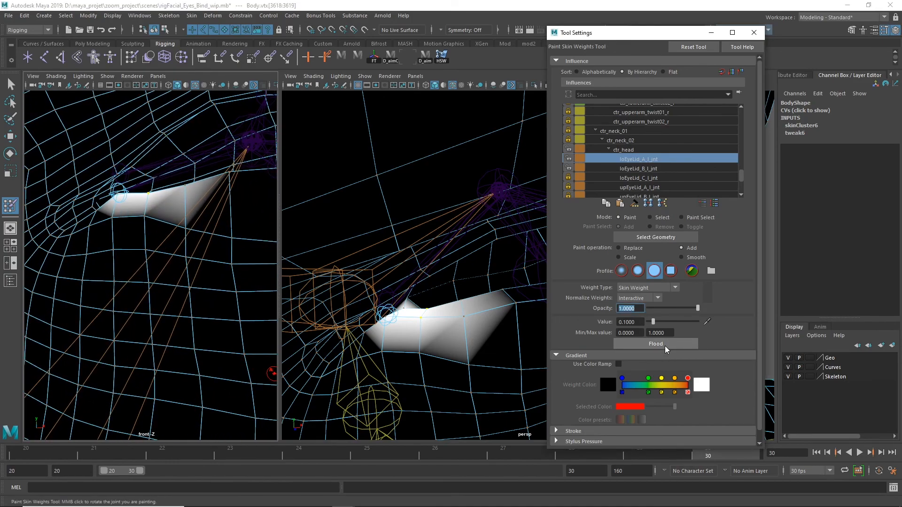
# Pick loEyeLid_B_l_jnt, undo its flood at opacity 1, and flood the vertices at opacity 0.5 with value 0.1
pyautogui.click(671, 170)
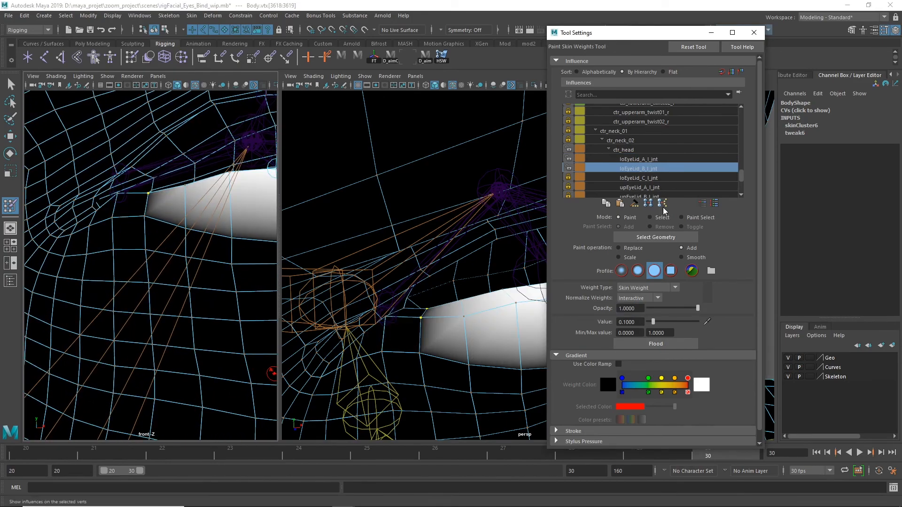
pyautogui.click(656, 344)
pyautogui.hotkey('ctrl', 'z')
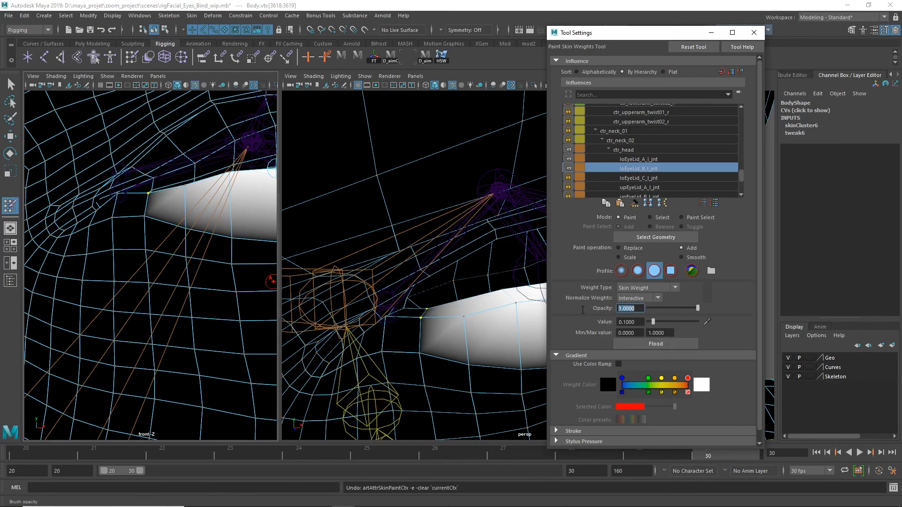
pyautogui.scroll(-5, 151, 322)
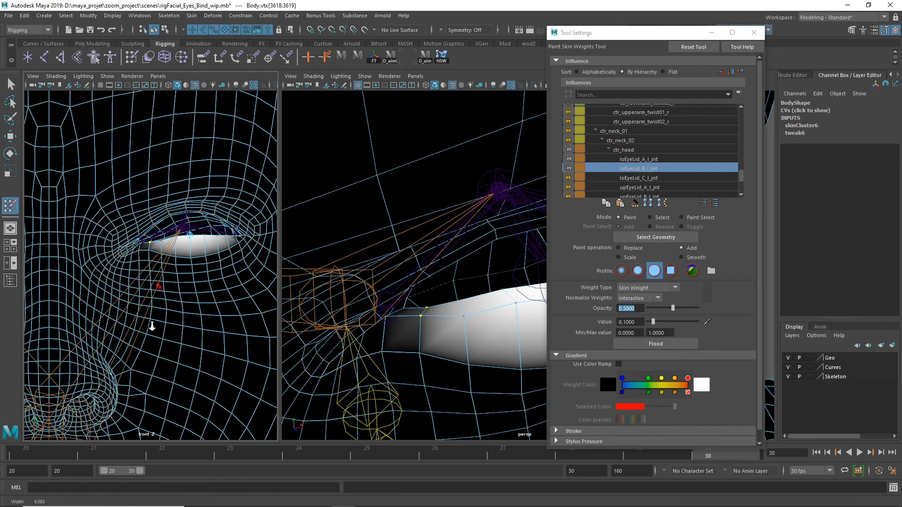
# Select the next lower-lid rim edge toward the middle joint and convert it to its vertices
pyautogui.moveTo(280, 107); pyautogui.dragTo(366, 108)
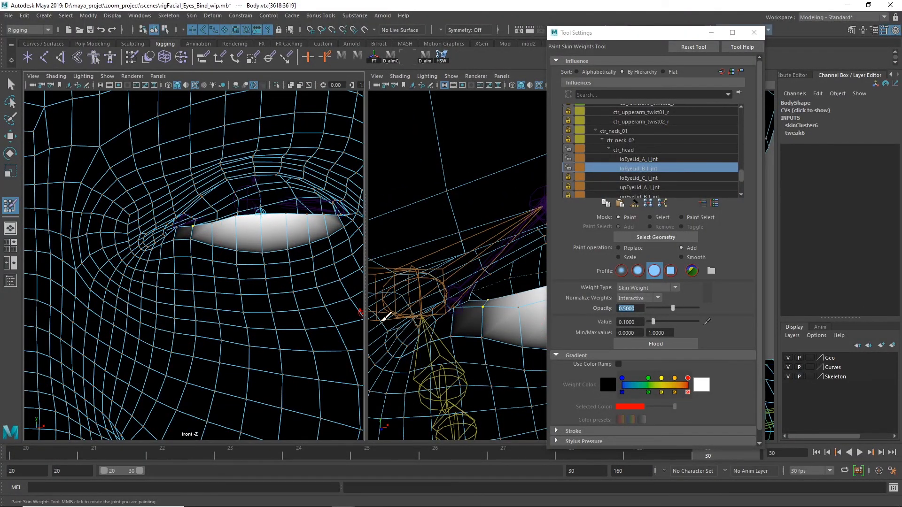
pyautogui.scroll(5, 487, 317)
pyautogui.press('5')
pyautogui.press('q')
pyautogui.rightClick(487, 239)
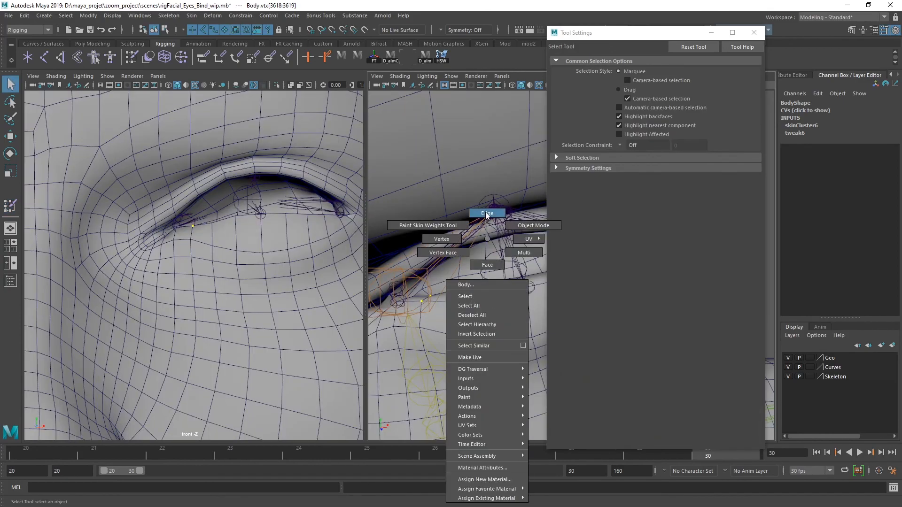
pyautogui.click(486, 212)
pyautogui.scroll(2, 273, 309)
pyautogui.scroll(1, 489, 325)
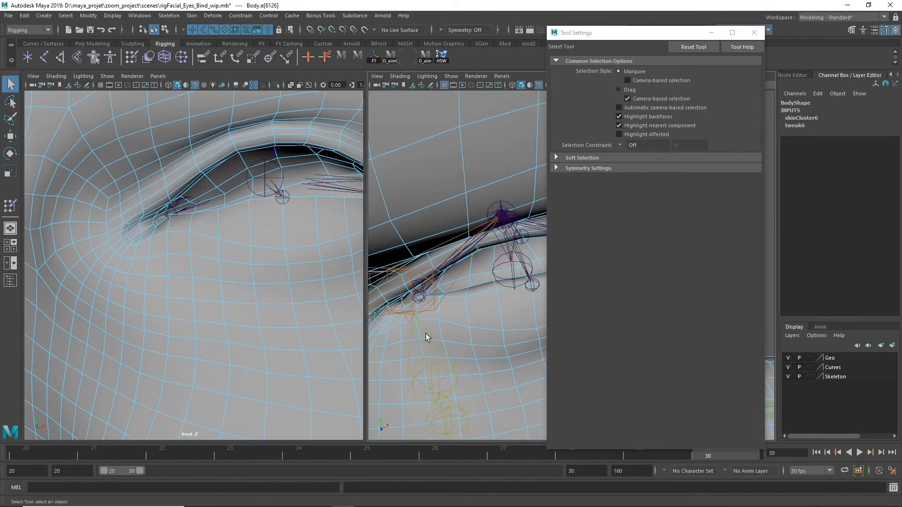
# Reopen Paint Skin Weights on these vertices and flood them with loEyeLid_A_l_jnt at opacity 0.5 and value 0.1
pyautogui.click(10, 206)
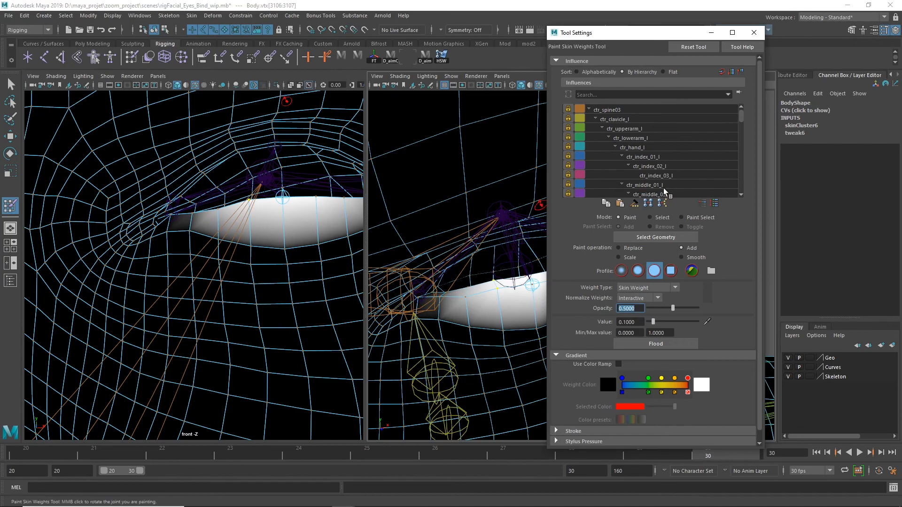
pyautogui.scroll(-10, 686, 173)
pyautogui.scroll(-2, 742, 180)
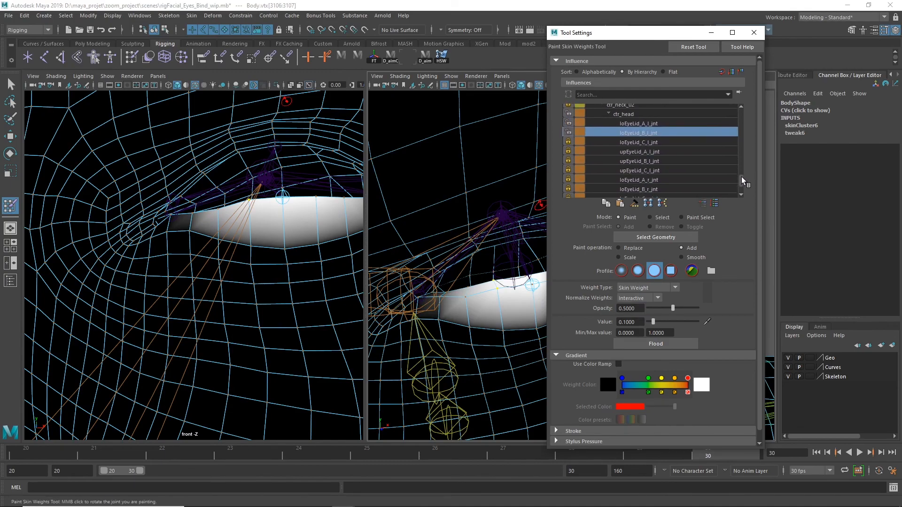
pyautogui.click(654, 125)
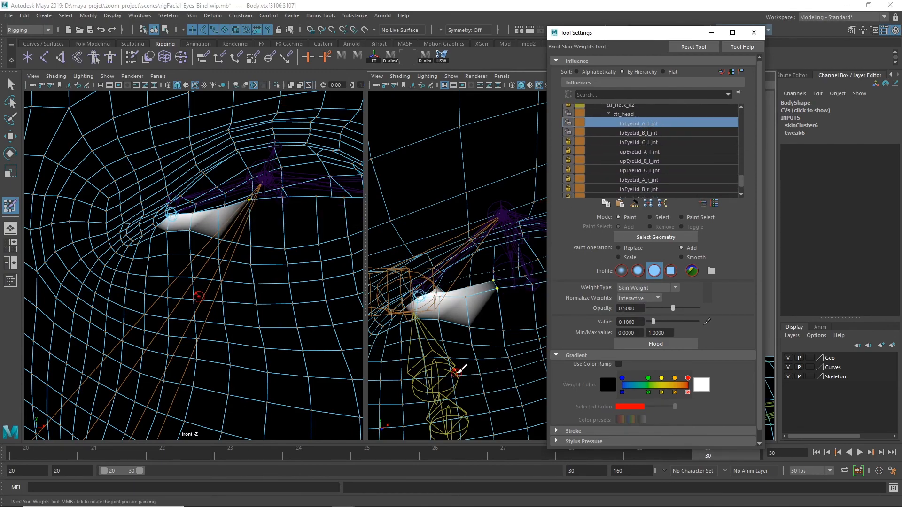
pyautogui.click(656, 344)
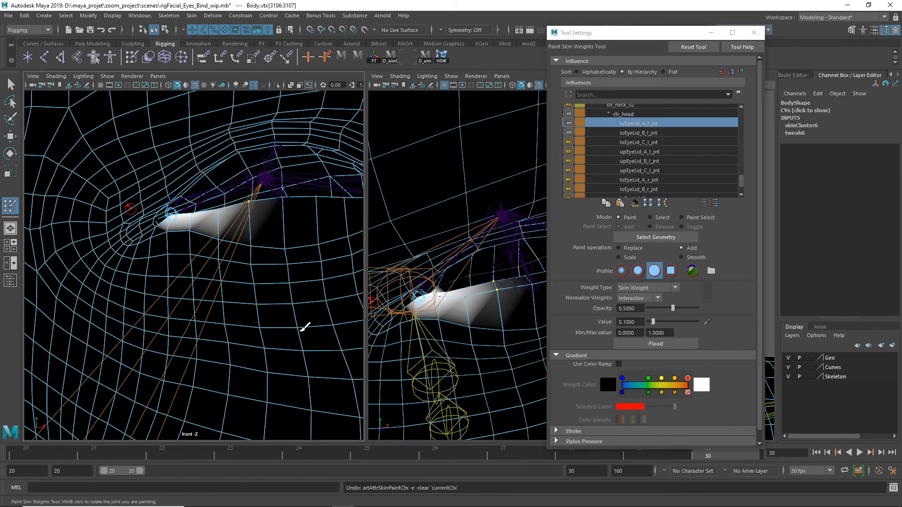
# Return to object mode and play the test animation to check how the lower lid deforms
pyautogui.click(12, 85)
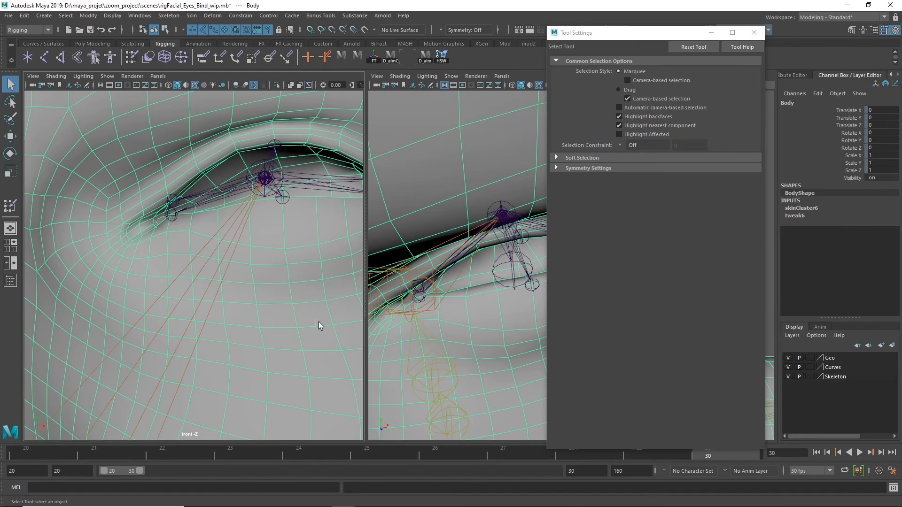
pyautogui.scroll(-5, 292, 328)
pyautogui.hotkey('alt', 'v')
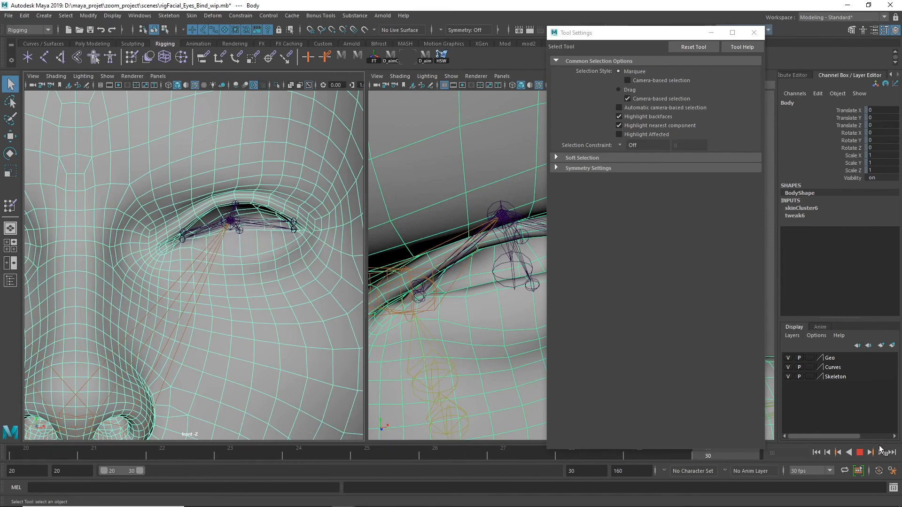
# Select the strip of lower-lid rim faces from the inner joint to the eye's inner corner and convert it to vertices at frame 30
pyautogui.scroll(10, 346, 298)
pyautogui.moveTo(233, 219); pyautogui.dragTo(217, 253, button='right')
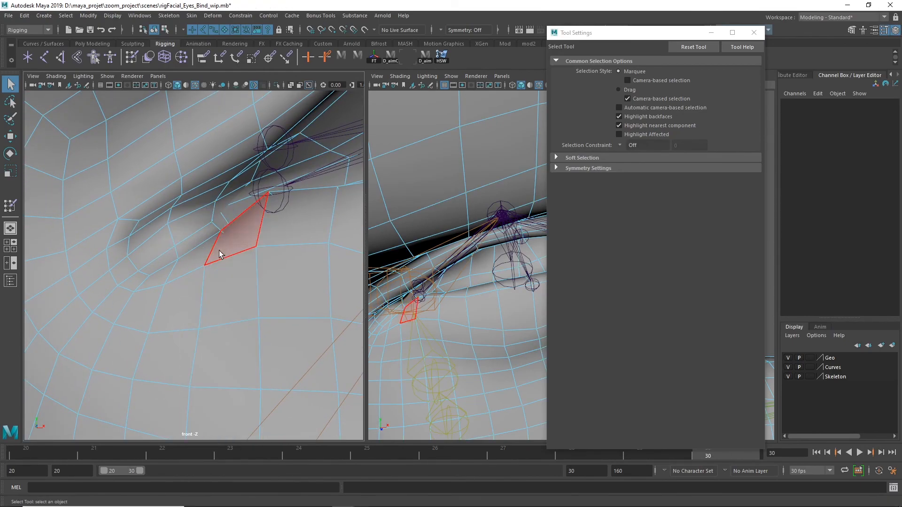
pyautogui.moveTo(56, 452); pyautogui.dragTo(96, 452)
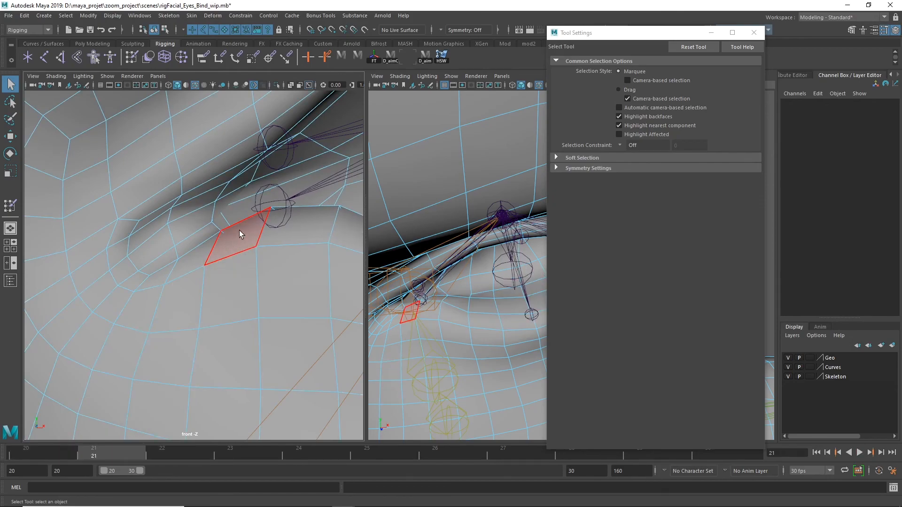
pyautogui.keyDown('alt'); pyautogui.moveTo(423, 263); pyautogui.dragTo(497, 269); pyautogui.keyUp('alt')
pyautogui.click(444, 250)
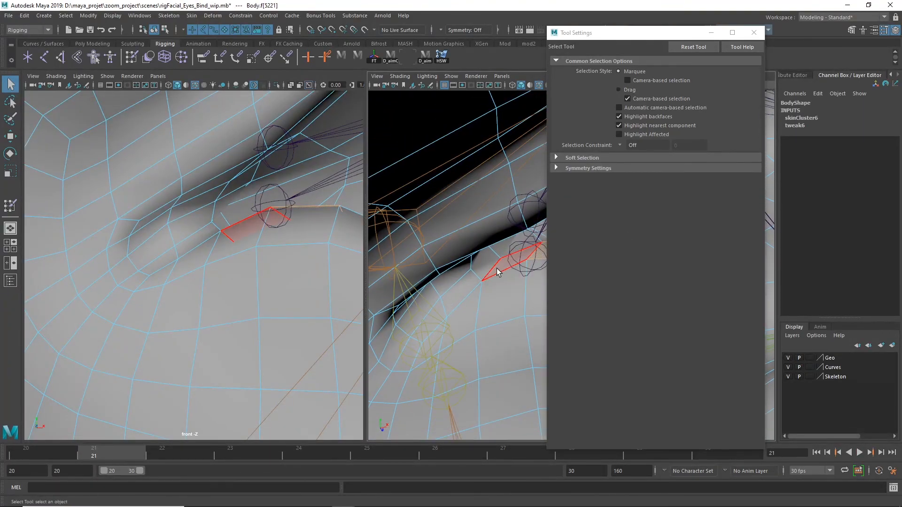
pyautogui.keyDown('shift'); pyautogui.click(499, 270); pyautogui.keyUp('shift')
pyautogui.keyDown('shift'); pyautogui.click(456, 292); pyautogui.keyUp('shift')
pyautogui.keyDown('shift'); pyautogui.click(428, 320); pyautogui.keyUp('shift')
pyautogui.keyDown('alt'); pyautogui.moveTo(245, 320); pyautogui.dragTo(202, 399, button='right'); pyautogui.keyUp('alt')
pyautogui.moveTo(183, 449); pyautogui.dragTo(708, 458)
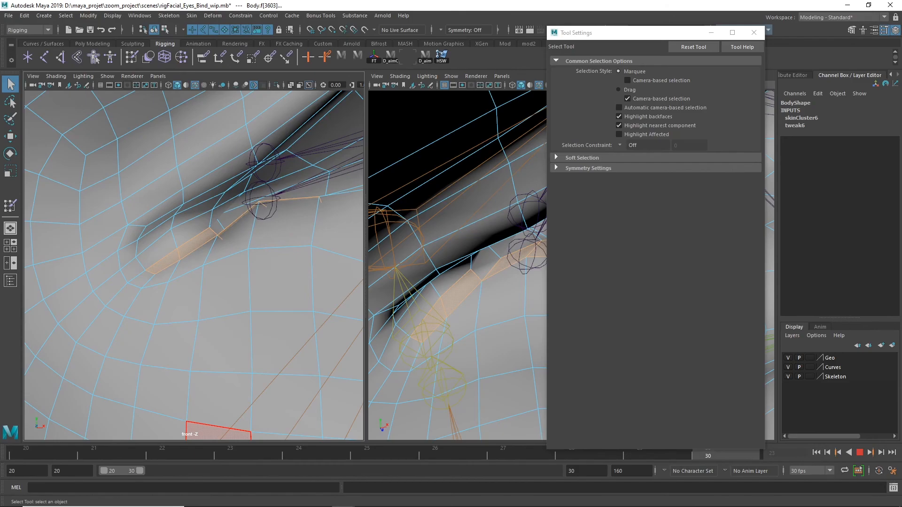
pyautogui.press('F9')
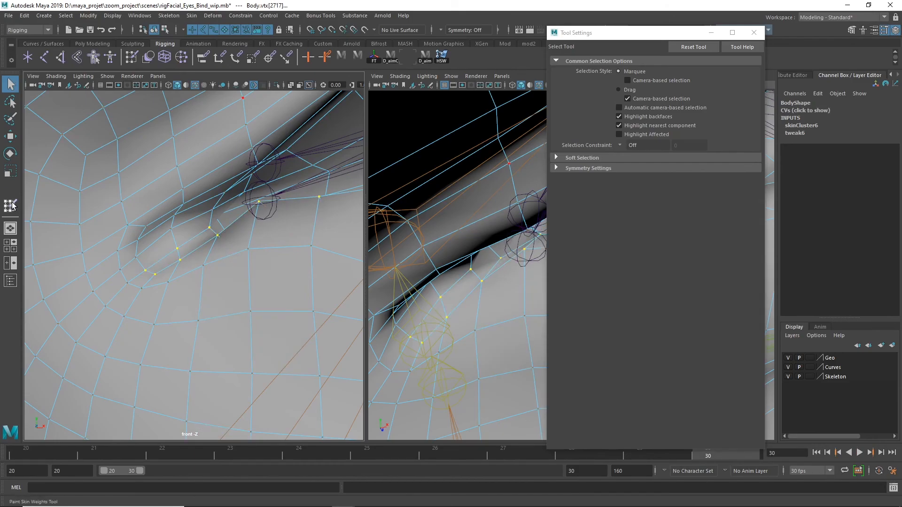
# Reopen Paint Skin Weights on the inner-corner rim vertices with a wider perspective view and pick the ctr_head influence
pyautogui.click(11, 205)
pyautogui.moveTo(366, 253); pyautogui.dragTo(296, 235)
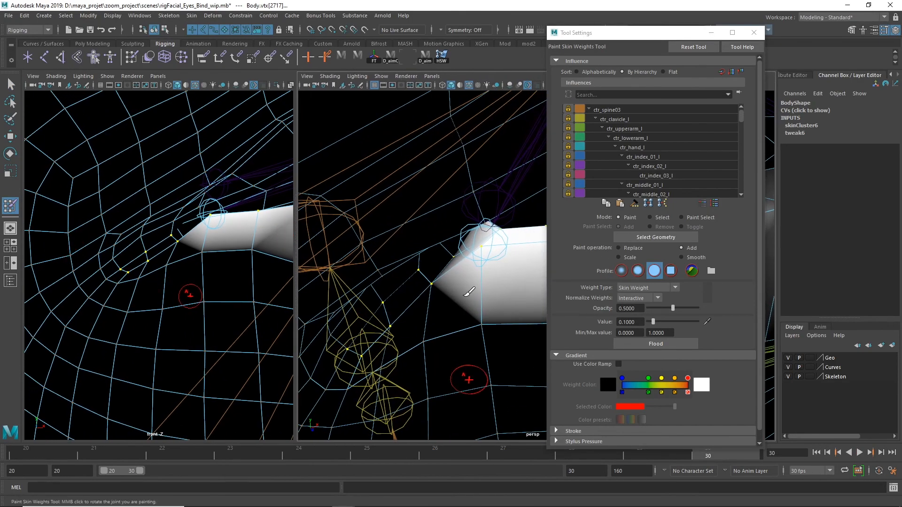
pyautogui.click(754, 32)
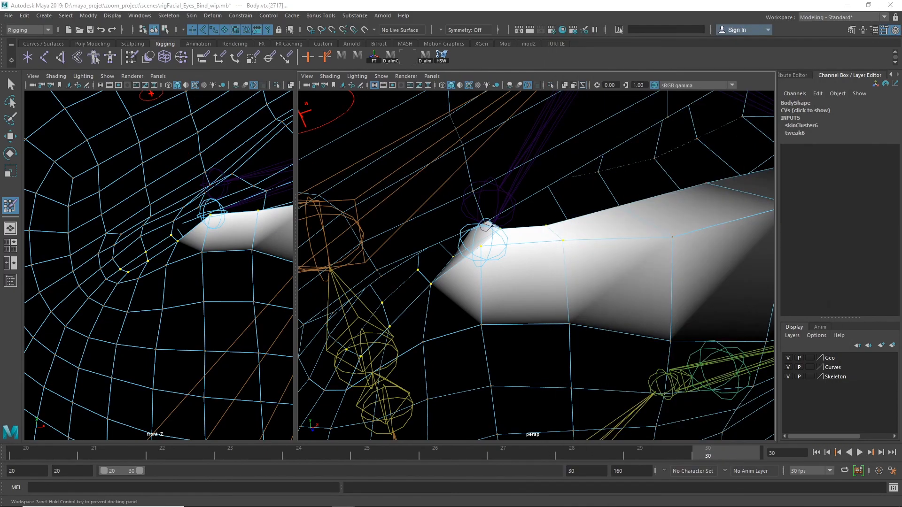
pyautogui.click(584, 85)
pyautogui.moveTo(297, 111); pyautogui.dragTo(266, 120)
pyautogui.hotkey('ctrl', 'shift', 't')
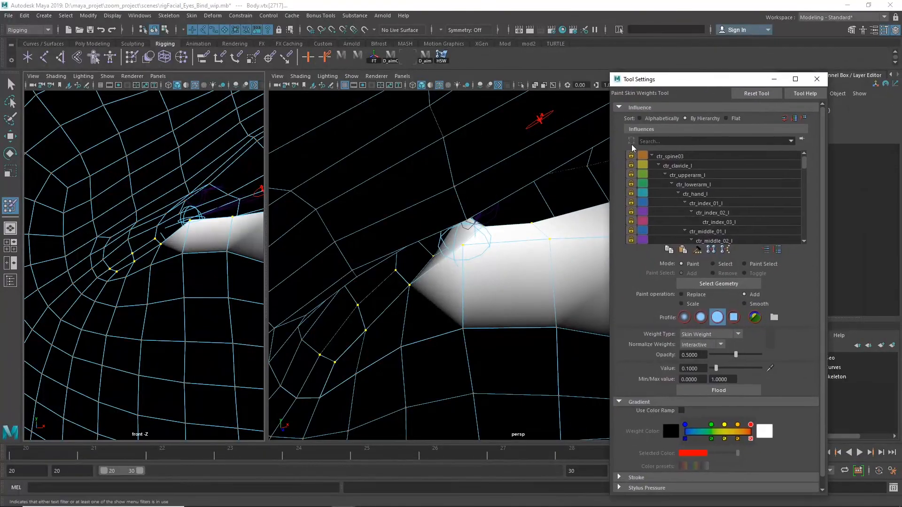
pyautogui.scroll(-10, 705, 218)
pyautogui.click(686, 168)
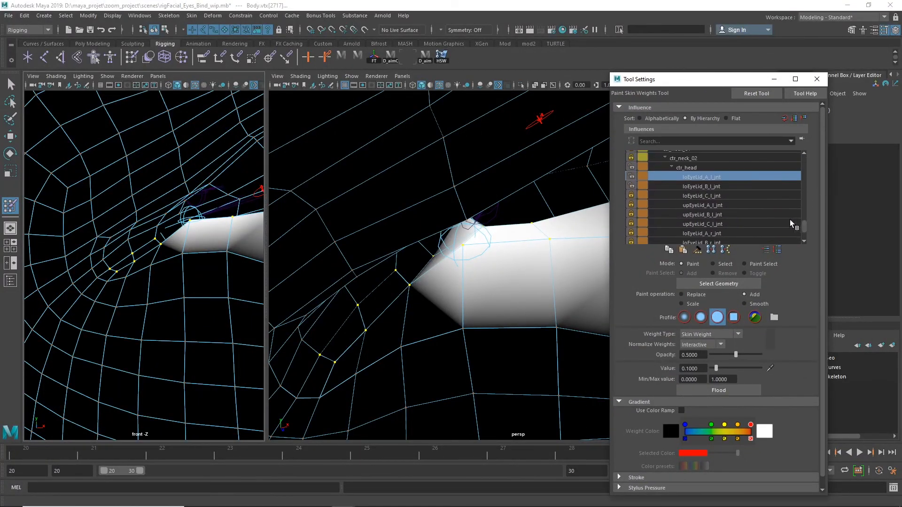
pyautogui.keyDown('alt'); pyautogui.moveTo(484, 281); pyautogui.dragTo(458, 239, button='right'); pyautogui.keyUp('alt')
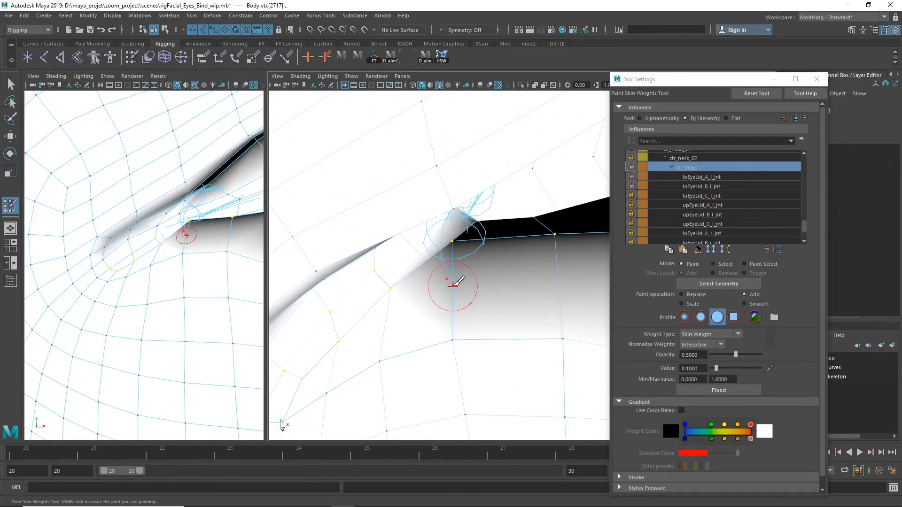
# Set the opacity to 1 and paint ctr_head weight at value 0.1 onto the rim vertex beside the inner lower-lid joint
pyautogui.doubleClick(689, 354)
pyautogui.write('1')
pyautogui.press('Return')
pyautogui.moveTo(470, 246); pyautogui.dragTo(460, 260)
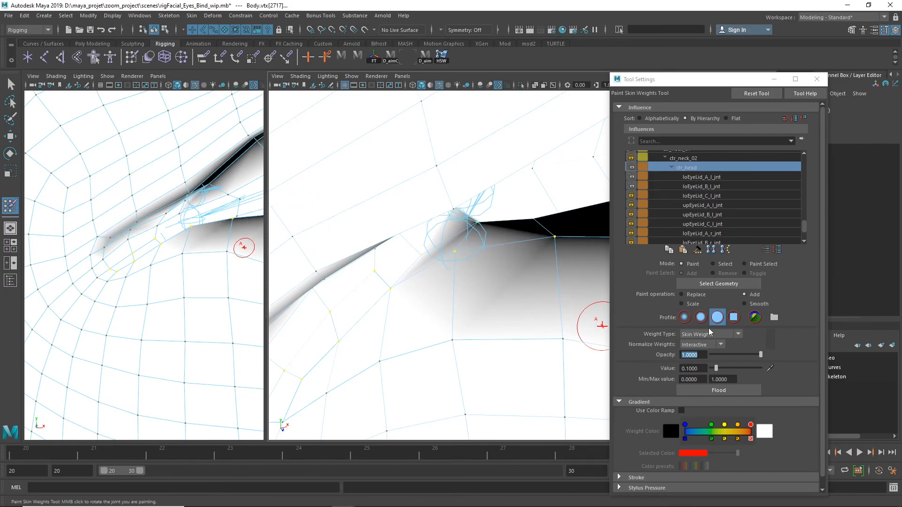
# Pick loEyeLid_A_l_jnt and paint its weight along the lower rim vertices from the inner joint to the eye's inner corner
pyautogui.click(717, 177)
pyautogui.scroll(3, 138, 277)
pyautogui.moveTo(207, 220)
pyautogui.mouseDown()
pyautogui.moveTo(177, 210)
pyautogui.moveTo(138, 255)
pyautogui.moveTo(98, 273)
pyautogui.mouseUp()
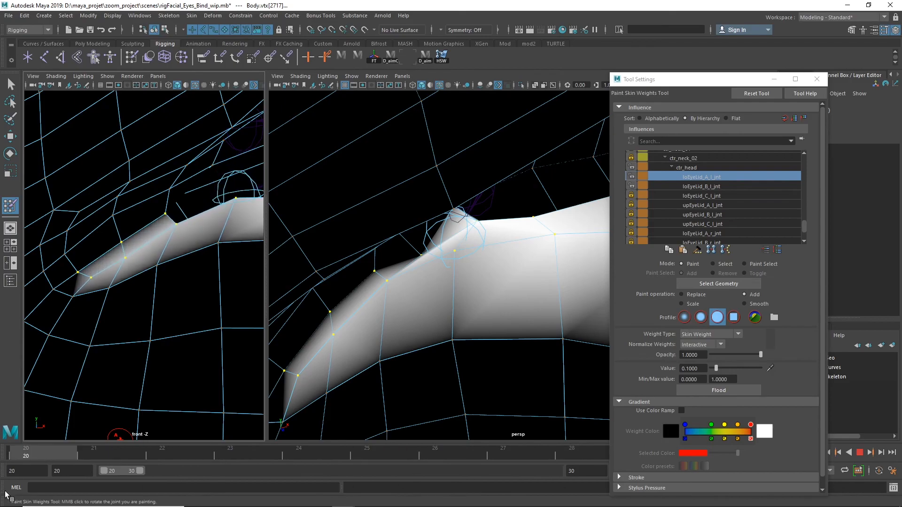
# Play the test animation and examine the inner half of the lower lid in the front view
pyautogui.scroll(-9, 119, 364)
pyautogui.scroll(4, 120, 364)
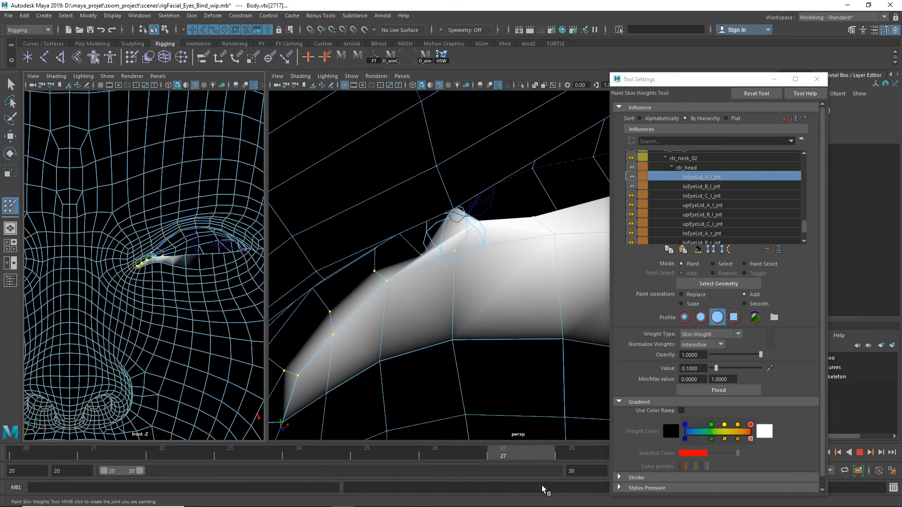
pyautogui.scroll(1, 235, 351)
pyautogui.scroll(1, 236, 351)
pyautogui.keyDown('alt'); pyautogui.moveTo(235, 350); pyautogui.dragTo(147, 340, button='middle'); pyautogui.keyUp('alt')
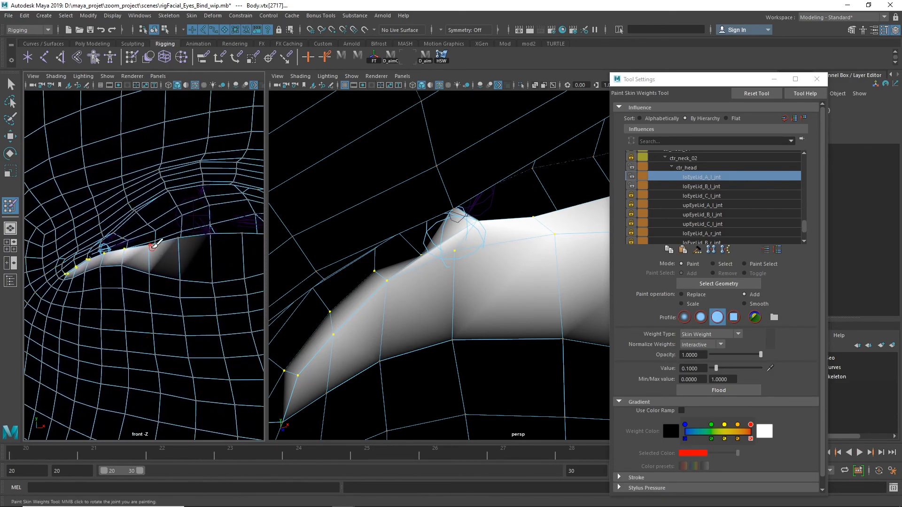
# Reopen Paint Skin Weights on the whole body mesh, pick loEyeLid_B_l_jnt and set the opacity to 0.2
pyautogui.press('q')
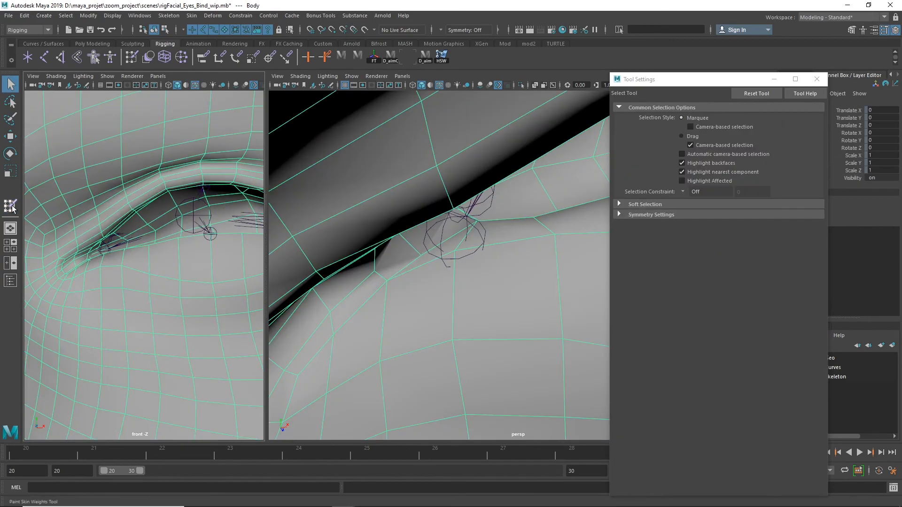
pyautogui.click(11, 207)
pyautogui.moveTo(805, 164); pyautogui.dragTo(799, 227)
pyautogui.click(722, 198)
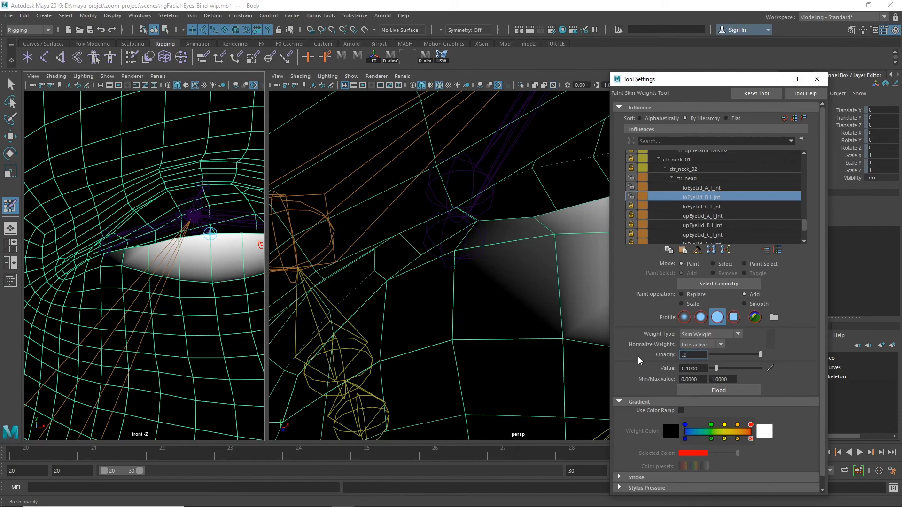
# Select a single lower-lid rim vertex between the inner and middle joints and reopen Paint Skin Weights on it
pyautogui.click(11, 86)
pyautogui.scroll(5, 181, 283)
pyautogui.moveTo(154, 230); pyautogui.dragTo(111, 230, button='right')
pyautogui.click(8, 207)
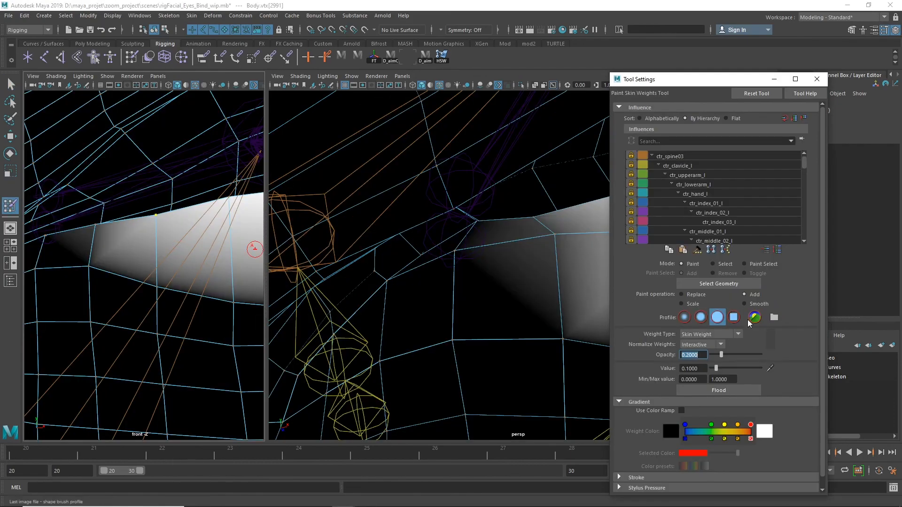
# Leave weight painting, return to object mode and replay the test animation to check the whole lower lid
pyautogui.scroll(-5, 141, 311)
pyautogui.press('q')
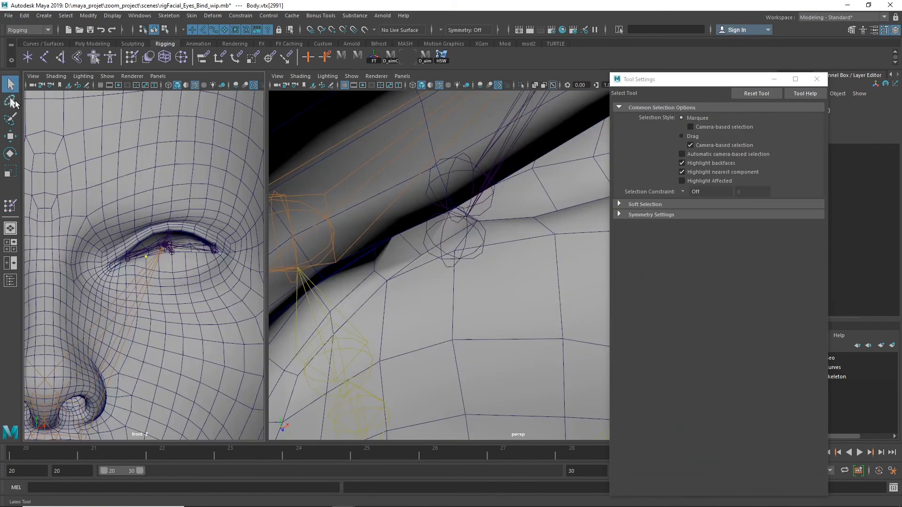
pyautogui.press('F8')
pyautogui.hotkey('alt', 'v')
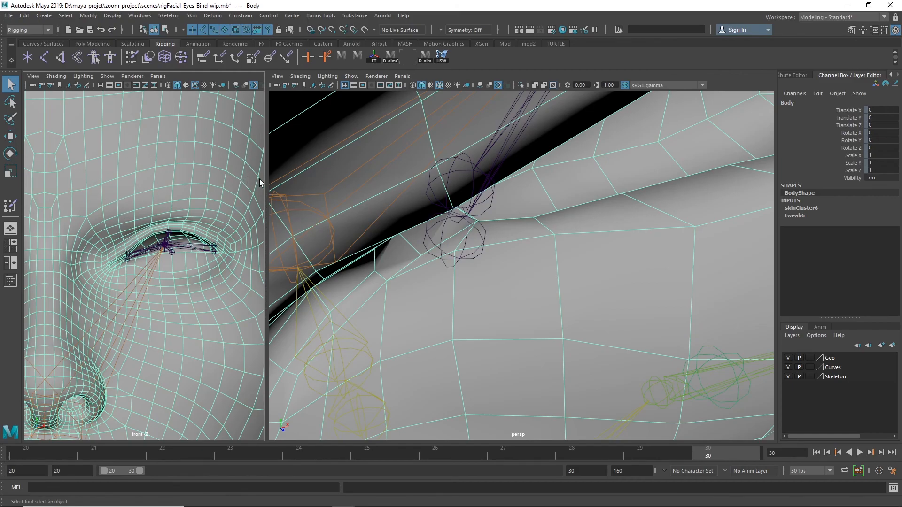
# Enlarge the front view beside the perspective view, deselect the body and turn off X-ray joints there
pyautogui.moveTo(265, 184); pyautogui.dragTo(503, 184)
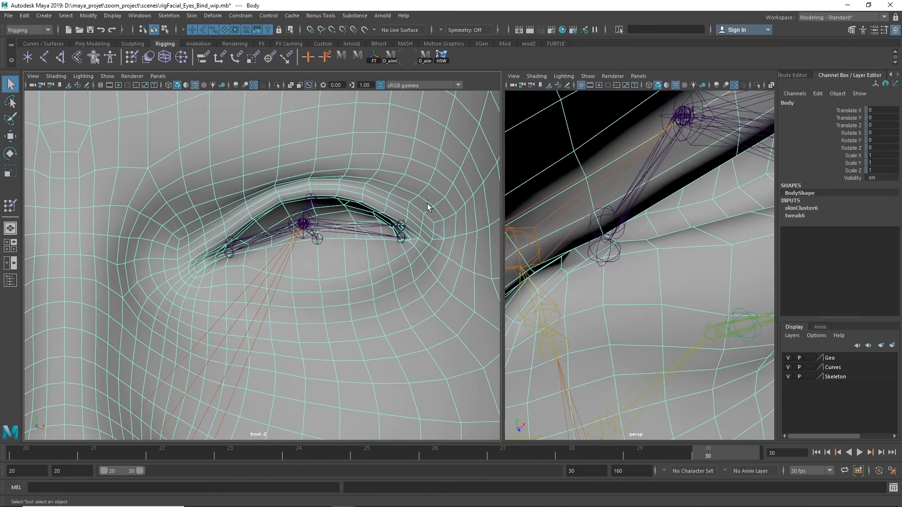
pyautogui.scroll(-5, 410, 204)
pyautogui.click(466, 168)
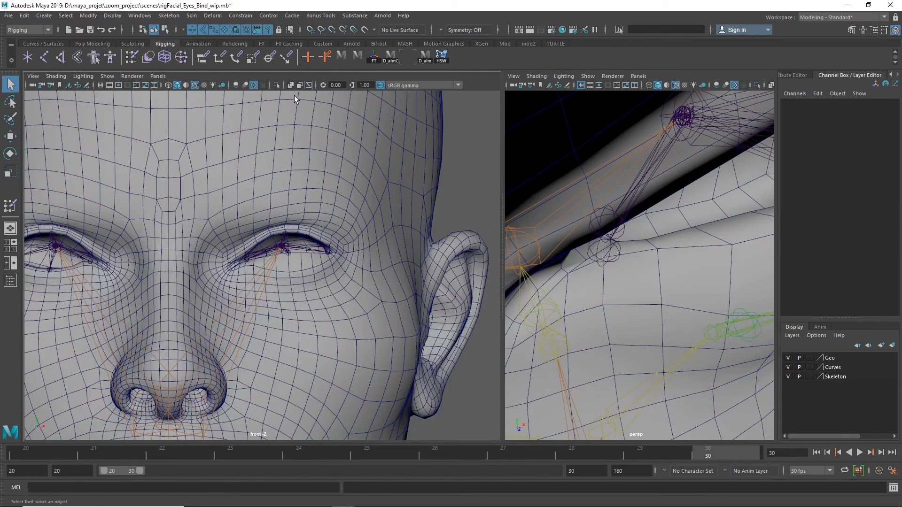
pyautogui.click(308, 85)
# Scrub and play the test animation to examine the lower lid's motion in the front view, both close up and from farther out
pyautogui.moveTo(96, 460); pyautogui.dragTo(707, 456)
pyautogui.keyDown('alt'); pyautogui.moveTo(300, 366); pyautogui.dragTo(370, 320, button='right'); pyautogui.keyUp('alt')
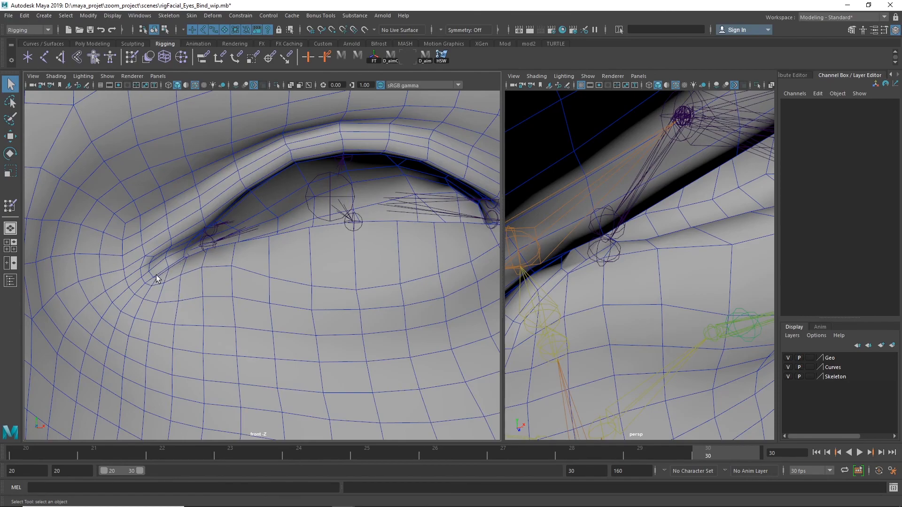
pyautogui.moveTo(113, 454); pyautogui.dragTo(771, 472)
pyautogui.keyDown('alt'); pyautogui.moveTo(448, 238); pyautogui.dragTo(258, 252, button='right'); pyautogui.keyUp('alt')
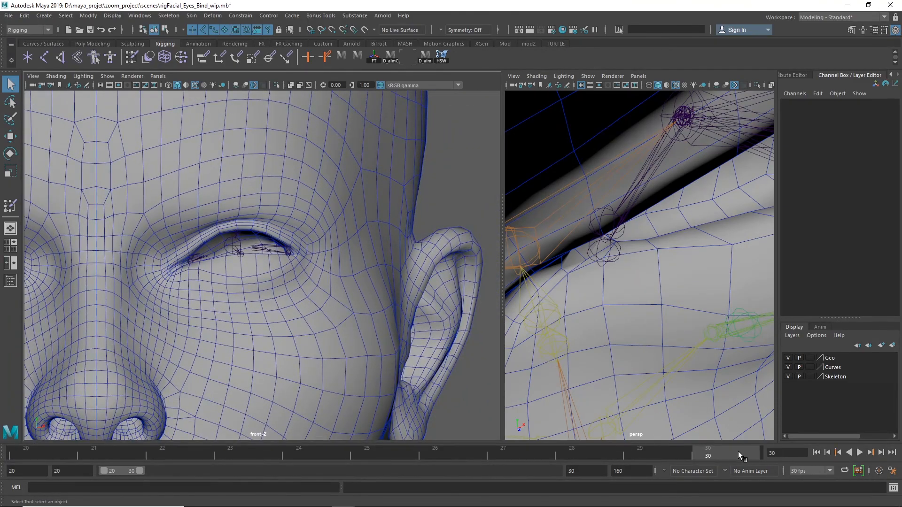
pyautogui.hotkey('alt', 'v')
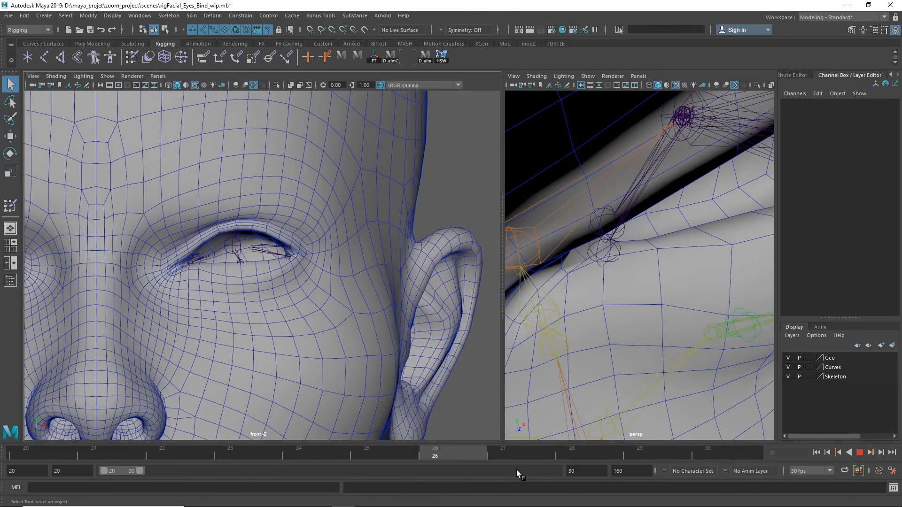
pyautogui.hotkey('alt', 'v')
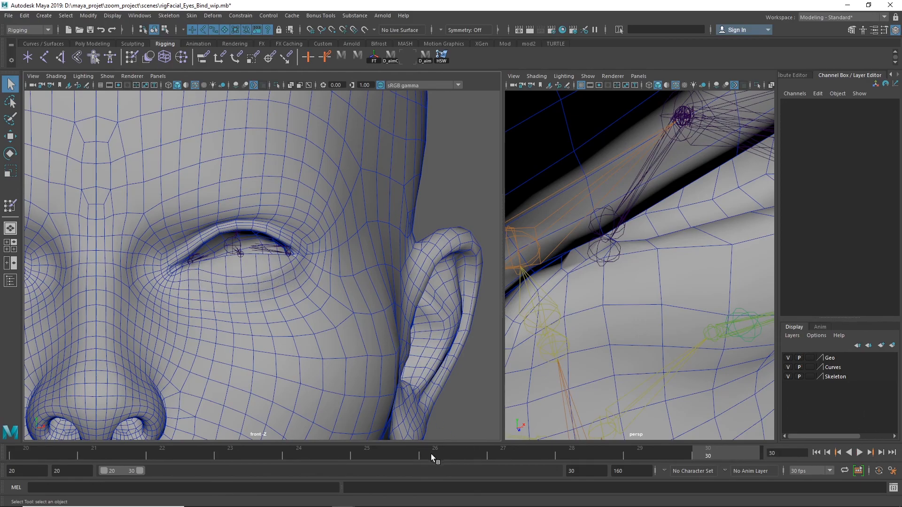
# Set the animation start and playback start to frame 0 and extend the playback range to frame 30
pyautogui.moveTo(142, 470)
pyautogui.mouseDown()
pyautogui.moveTo(268, 469)
pyautogui.moveTo(134, 471)
pyautogui.mouseUp()
pyautogui.moveTo(30, 470); pyautogui.dragTo(6, 472)
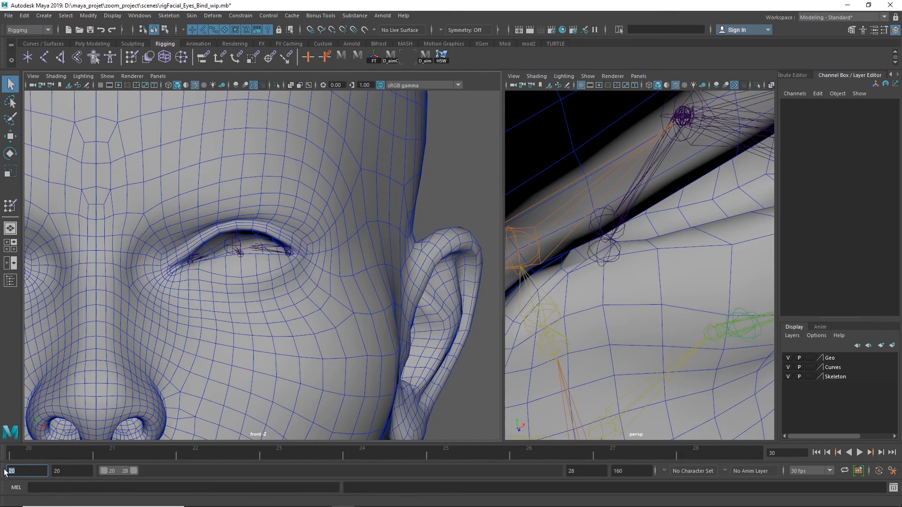
pyautogui.write('0')
pyautogui.press('Return')
pyautogui.press('Tab')
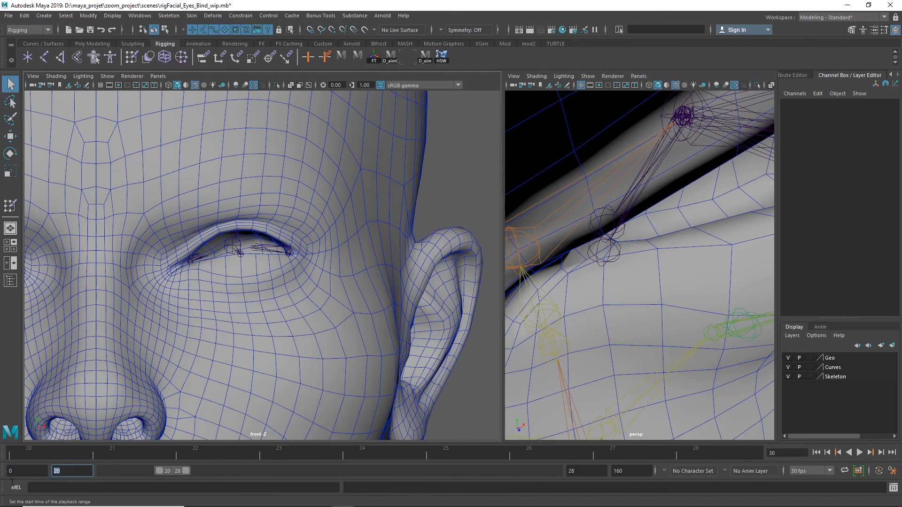
pyautogui.write('0')
pyautogui.press('Return')
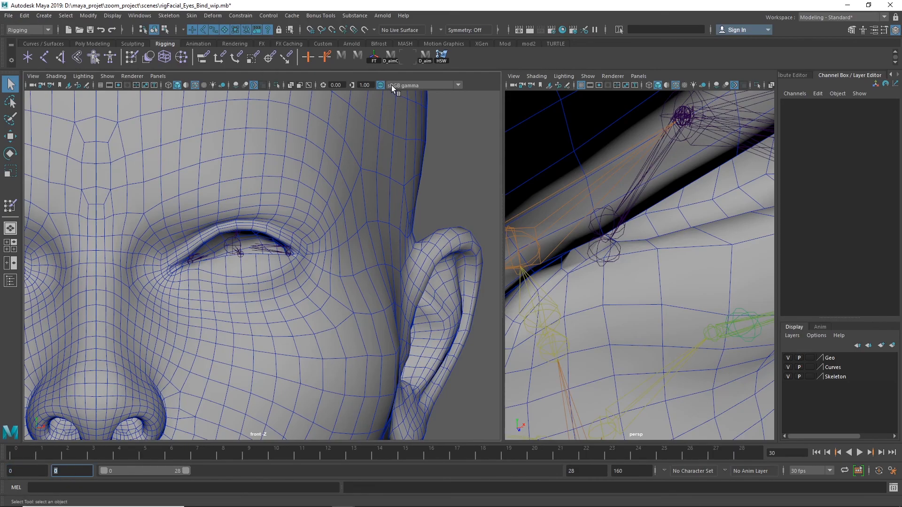
pyautogui.doubleClick(193, 470)
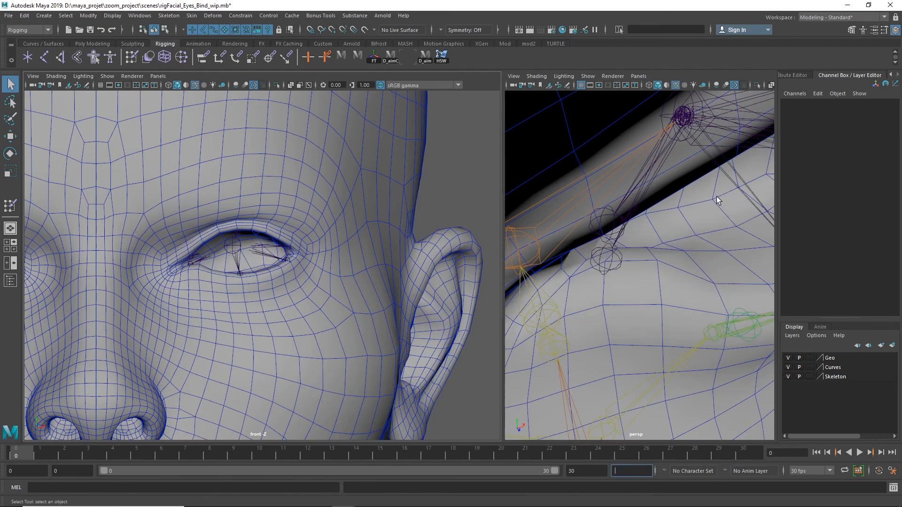
# Maximize the perspective view on the left eye and move the animation to frame 10
pyautogui.press('space')
pyautogui.keyDown('alt'); pyautogui.moveTo(526, 244); pyautogui.dragTo(281, 207); pyautogui.keyUp('alt')
pyautogui.moveTo(302, 443); pyautogui.dragTo(270, 455)
pyautogui.keyDown('alt'); pyautogui.moveTo(460, 371); pyautogui.dragTo(368, 229); pyautogui.keyUp('alt')
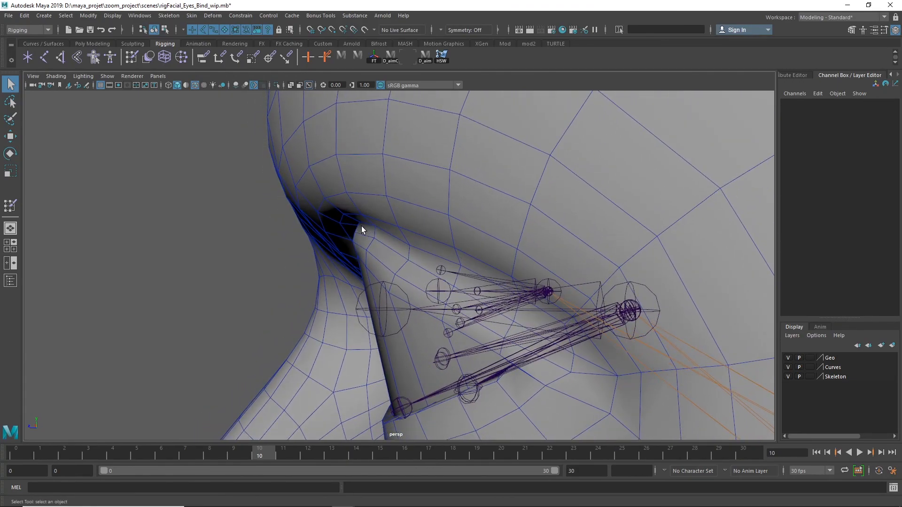
# In edge mode, select three adjacent edge rows running across the left upper lid from inner to outer corner, below the crease
pyautogui.moveTo(359, 232); pyautogui.dragTo(358, 205, button='right')
pyautogui.click(361, 236)
pyautogui.click(359, 238)
pyautogui.keyDown('alt'); pyautogui.moveTo(356, 248); pyautogui.dragTo(430, 251); pyautogui.keyUp('alt')
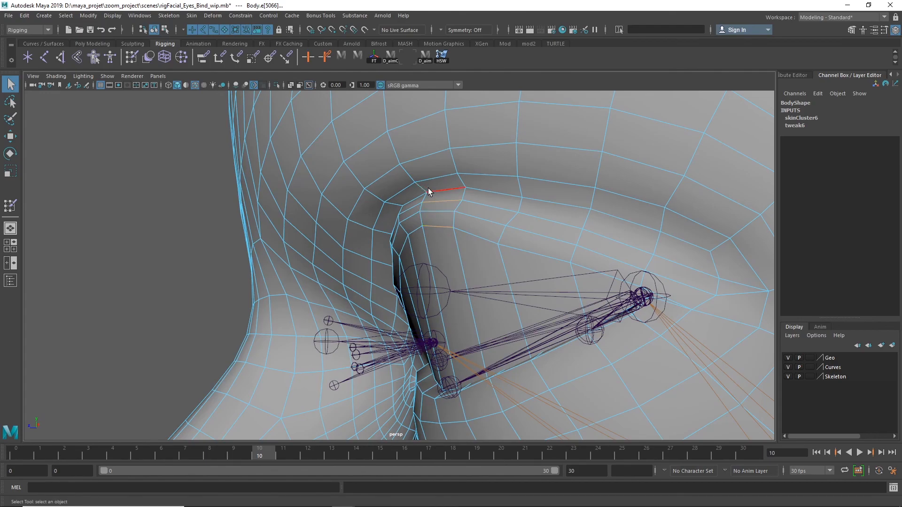
pyautogui.keyDown('alt'); pyautogui.moveTo(492, 265); pyautogui.dragTo(563, 259); pyautogui.keyUp('alt')
pyautogui.keyDown('alt'); pyautogui.moveTo(563, 259); pyautogui.dragTo(462, 232, button='middle'); pyautogui.keyUp('alt')
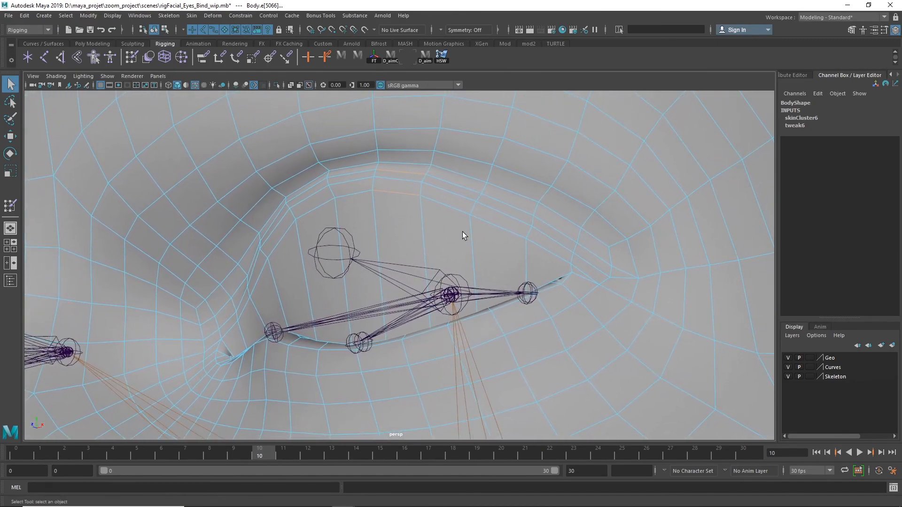
pyautogui.keyDown('shift'); pyautogui.doubleClick(561, 257); pyautogui.keyUp('shift')
pyautogui.keyDown('alt'); pyautogui.moveTo(483, 221); pyautogui.dragTo(351, 269); pyautogui.keyUp('alt')
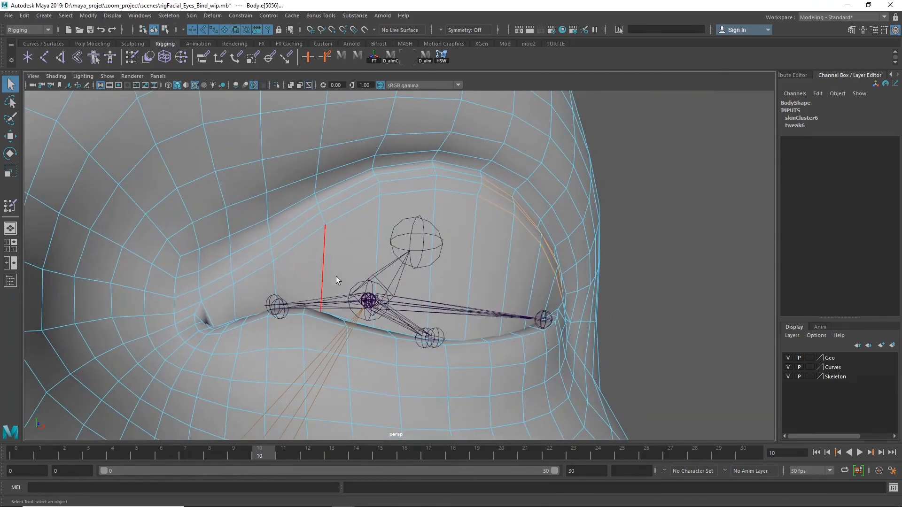
pyautogui.keyDown('shift'); pyautogui.doubleClick(422, 193); pyautogui.keyUp('shift')
pyautogui.keyDown('alt'); pyautogui.moveTo(540, 279); pyautogui.dragTo(500, 281); pyautogui.keyUp('alt')
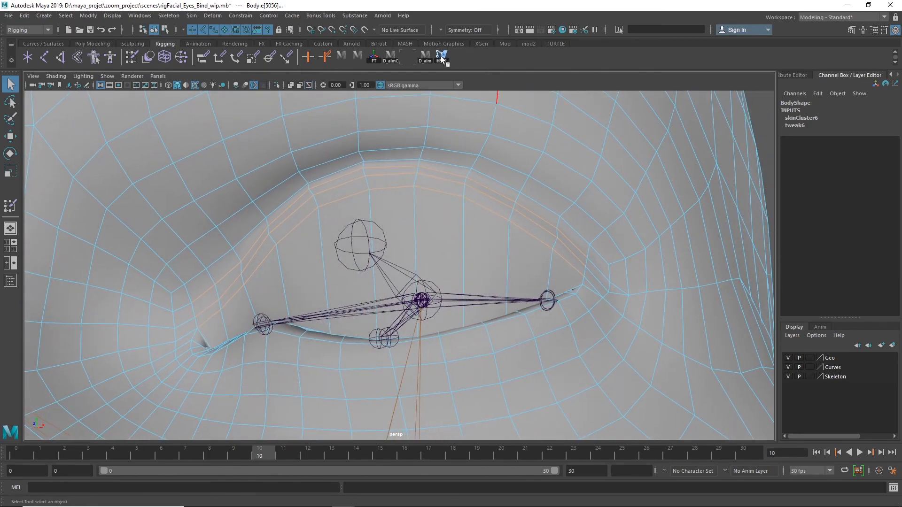
# Apply Hammer Skin Weights to the selected upper-lid edge rows and play the animation to check the lid's deformation
pyautogui.click(191, 16)
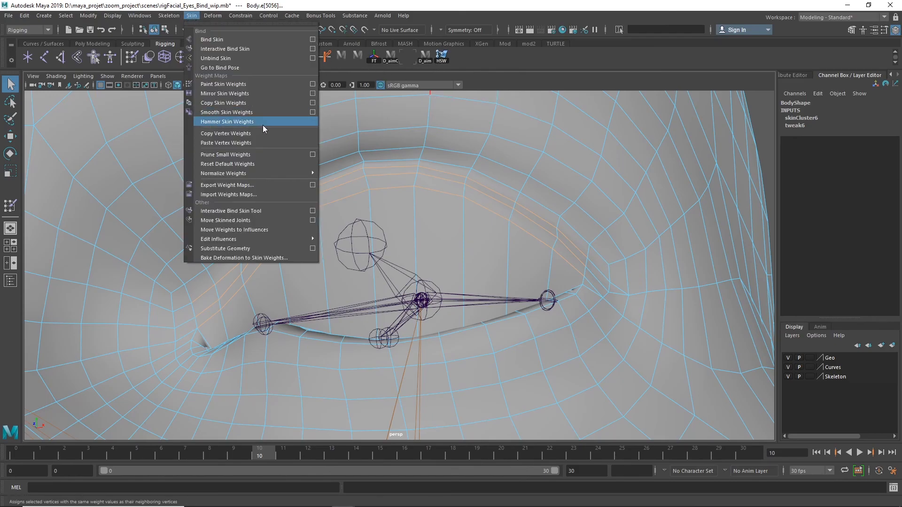
pyautogui.click(280, 125)
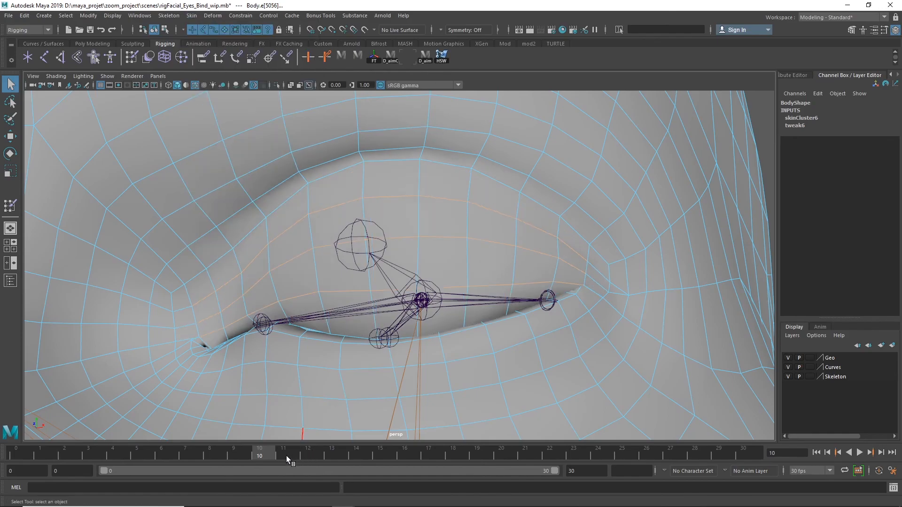
pyautogui.hotkey('alt', 'v')
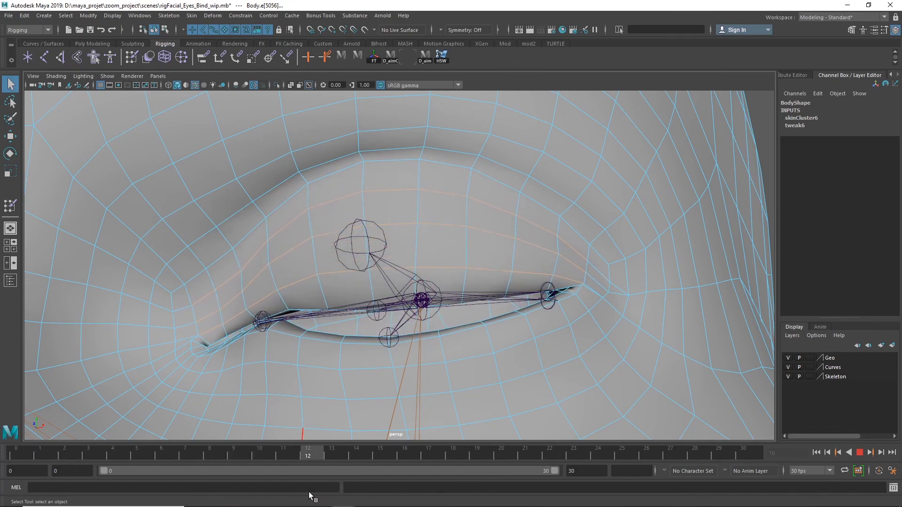
pyautogui.hotkey('alt', 'v')
pyautogui.hotkey('alt', 'v')
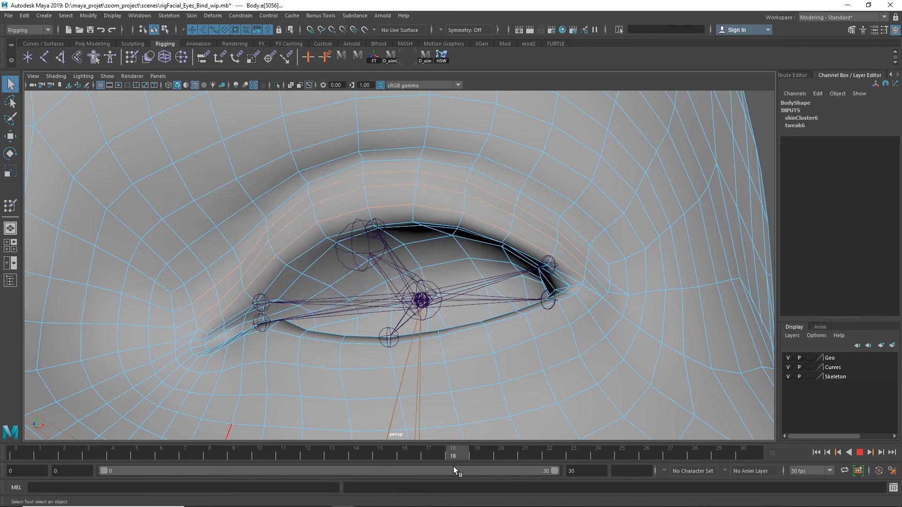
pyautogui.hotkey('alt', 'v')
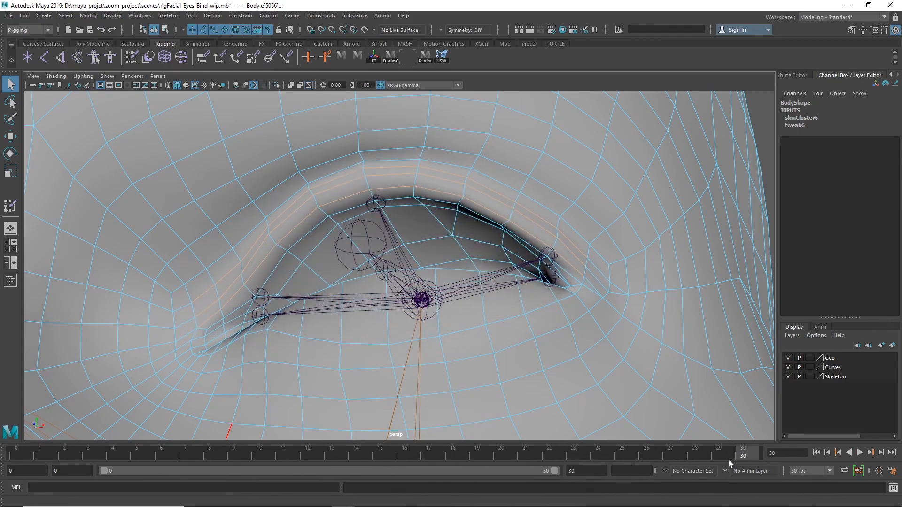
# Select the edge rows running across the left lower lid below its rim and hammer their skin weights
pyautogui.keyDown('alt'); pyautogui.moveTo(499, 385); pyautogui.dragTo(411, 378, button='right'); pyautogui.keyUp('alt')
pyautogui.keyDown('alt'); pyautogui.moveTo(411, 379); pyautogui.dragTo(310, 393); pyautogui.keyUp('alt')
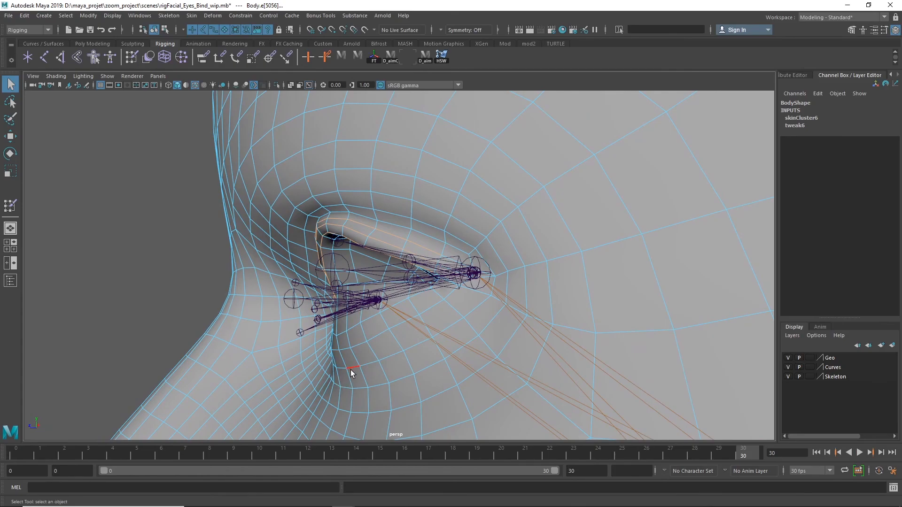
pyautogui.keyDown('alt'); pyautogui.moveTo(353, 388); pyautogui.dragTo(424, 387); pyautogui.keyUp('alt')
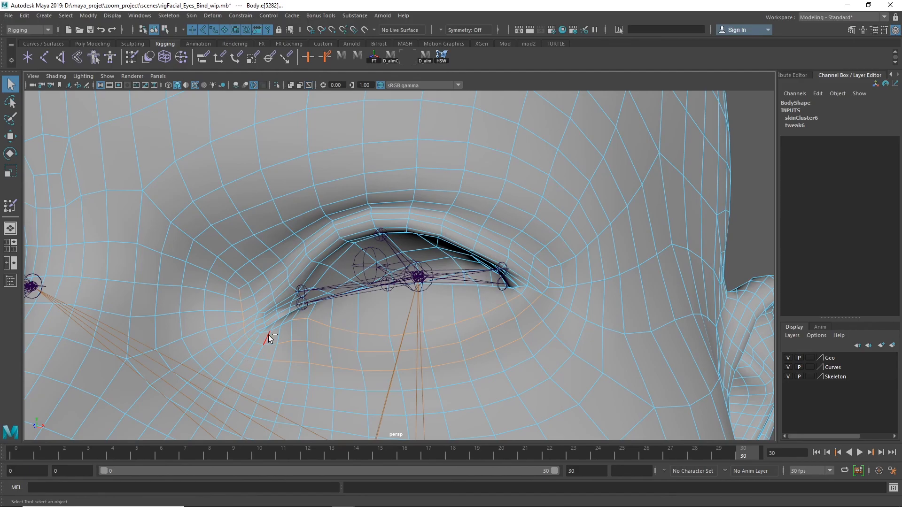
pyautogui.keyDown('alt'); pyautogui.moveTo(264, 256); pyautogui.dragTo(393, 337); pyautogui.keyUp('alt')
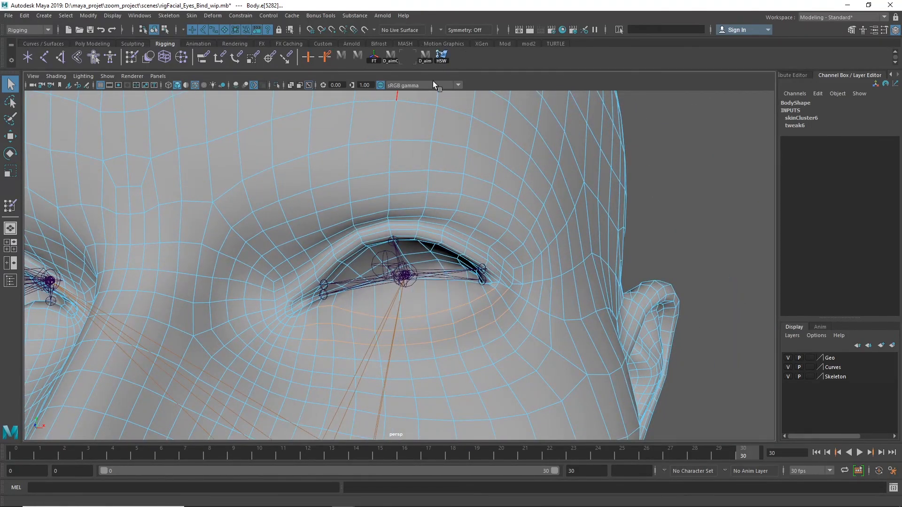
pyautogui.click(443, 56)
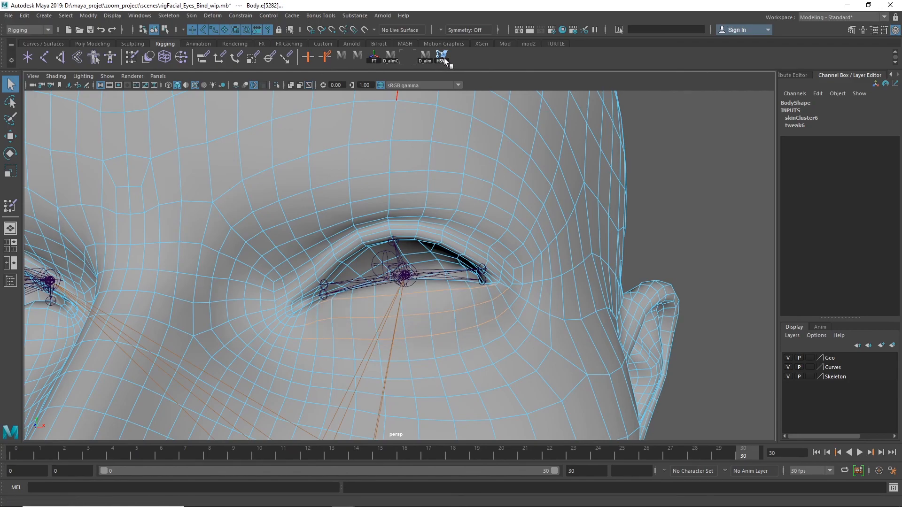
# Play the test animation and examine the lower lid from the front and the side
pyautogui.hotkey('alt', 'v')
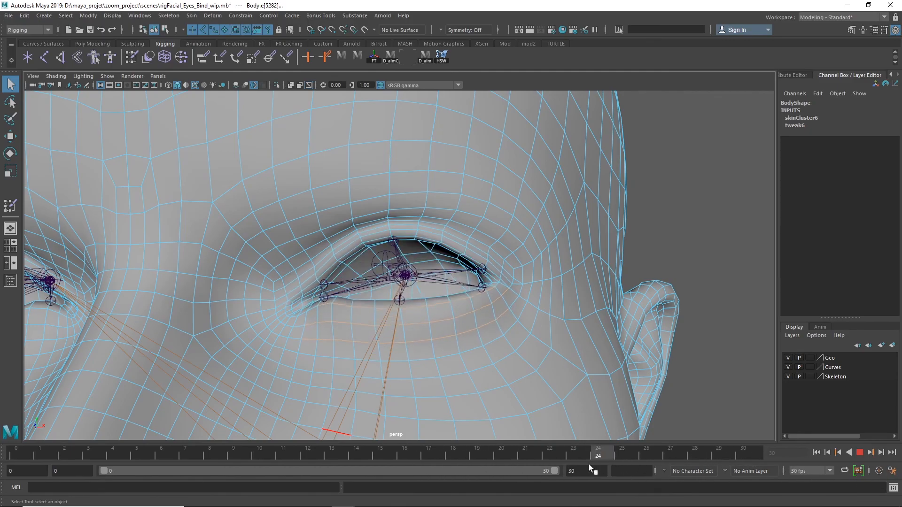
pyautogui.click(738, 456)
pyautogui.keyDown('alt'); pyautogui.moveTo(601, 362); pyautogui.dragTo(490, 369); pyautogui.keyUp('alt')
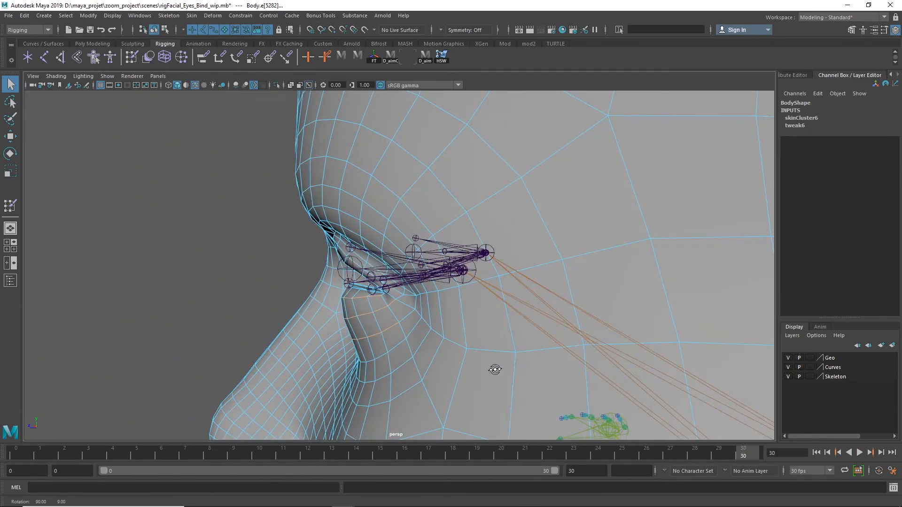
pyautogui.hotkey('alt', 'v')
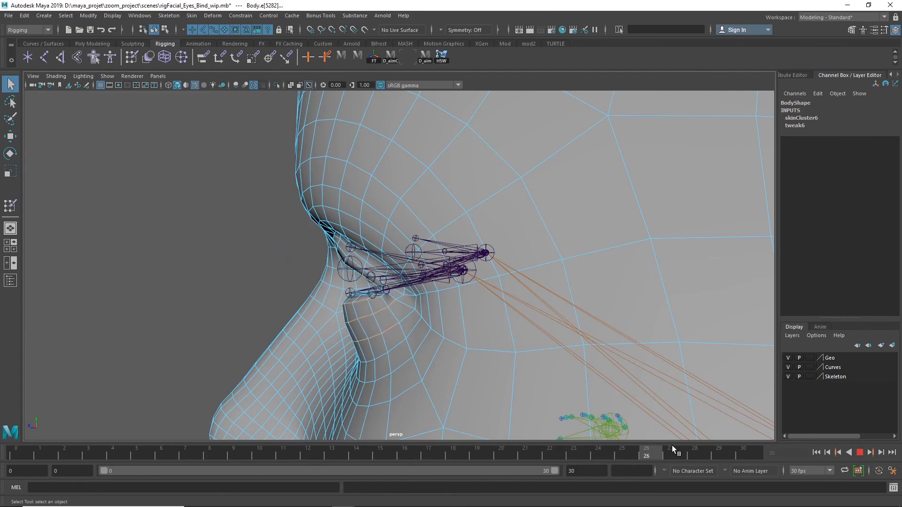
# At frame 13, select the row of edges just below the left lower-lid rim between the inner and outer joints
pyautogui.moveTo(383, 454); pyautogui.dragTo(332, 455)
pyautogui.keyDown('alt'); pyautogui.moveTo(370, 386); pyautogui.dragTo(483, 314); pyautogui.keyUp('alt')
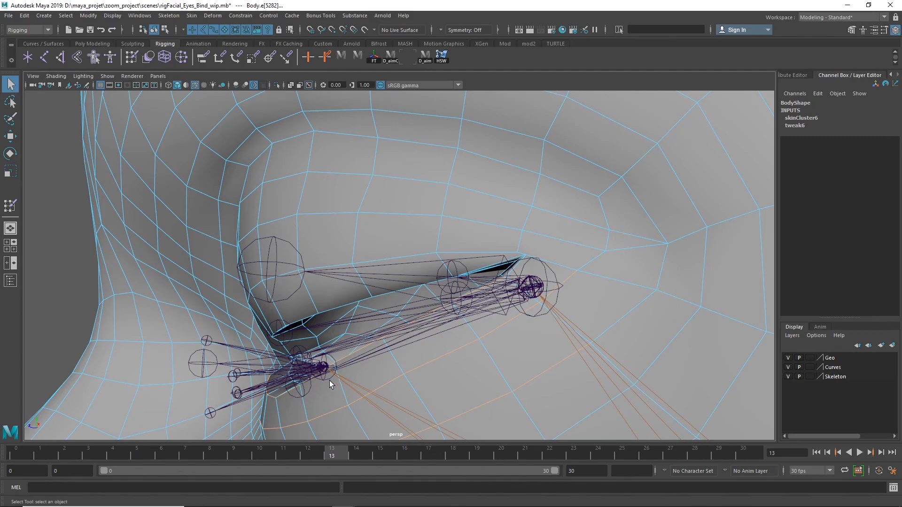
pyautogui.keyDown('alt'); pyautogui.moveTo(391, 350); pyautogui.dragTo(343, 382); pyautogui.keyUp('alt')
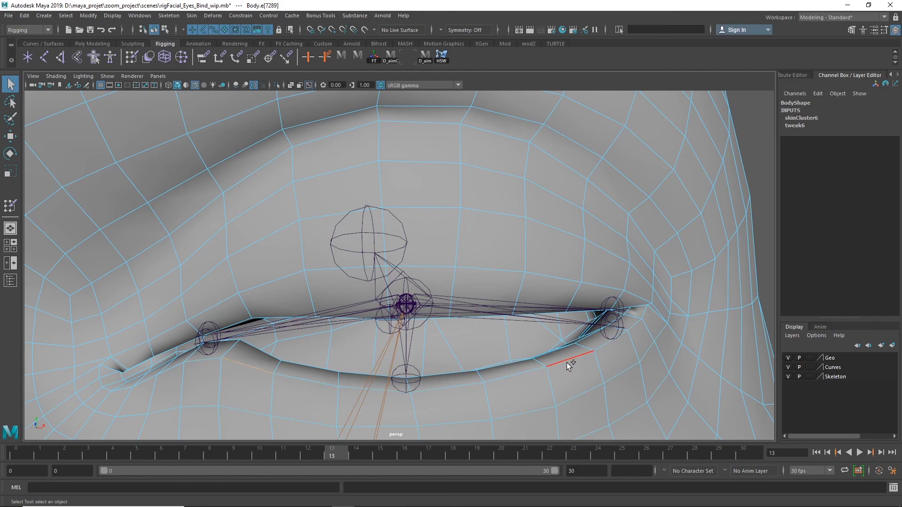
pyautogui.doubleClick(610, 342)
# Scrub through the test animation and examine the eyelids from several angles, ending at frame 0
pyautogui.moveTo(523, 451); pyautogui.dragTo(812, 471)
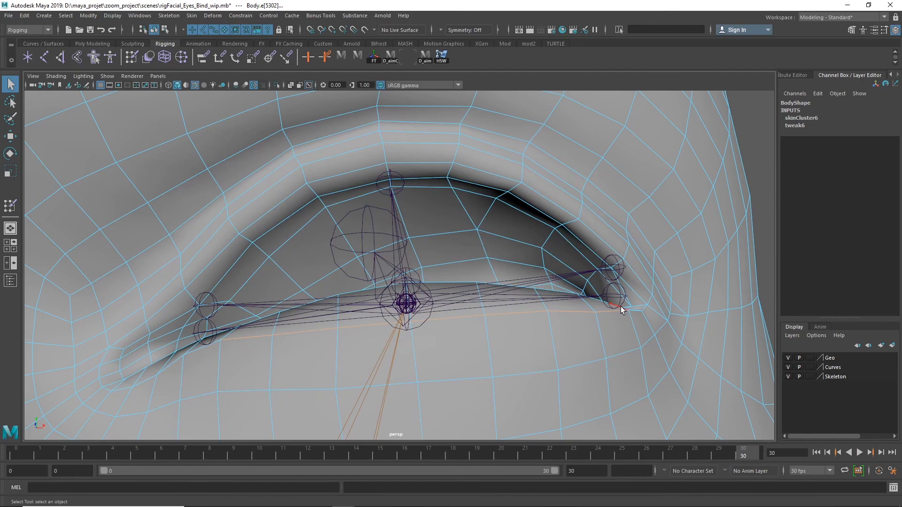
pyautogui.keyDown('alt'); pyautogui.moveTo(364, 323); pyautogui.dragTo(337, 408); pyautogui.keyUp('alt')
pyautogui.moveTo(235, 452)
pyautogui.mouseDown()
pyautogui.moveTo(105, 451)
pyautogui.moveTo(294, 447)
pyautogui.moveTo(248, 450)
pyautogui.mouseUp()
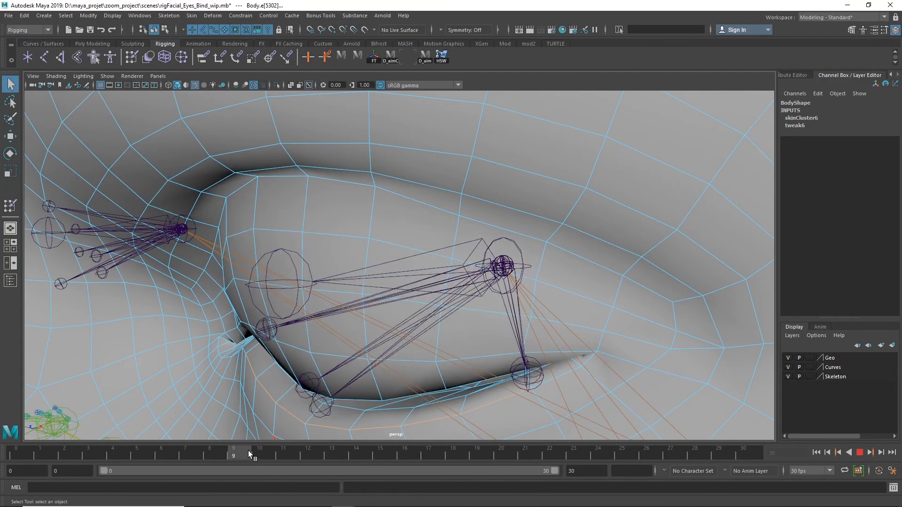
pyautogui.keyDown('alt'); pyautogui.moveTo(369, 328); pyautogui.dragTo(423, 297); pyautogui.keyUp('alt')
pyautogui.moveTo(238, 455); pyautogui.dragTo(14, 460)
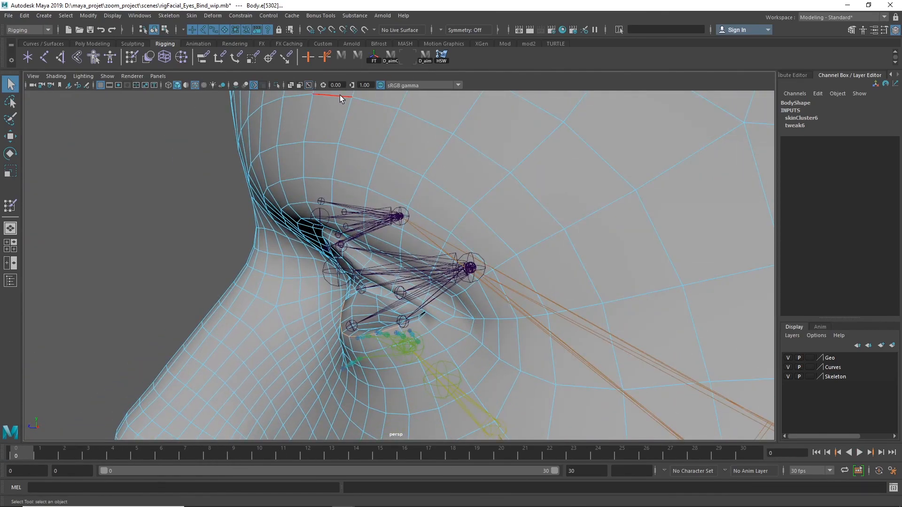
# Turn off X-ray joints in the perspective view and frame the left eye at frame 10
pyautogui.click(309, 85)
pyautogui.keyDown('alt'); pyautogui.moveTo(399, 221); pyautogui.dragTo(572, 238); pyautogui.keyUp('alt')
pyautogui.keyDown('alt'); pyautogui.moveTo(395, 272); pyautogui.dragTo(444, 218, button='middle'); pyautogui.keyUp('alt')
pyautogui.moveTo(32, 456); pyautogui.dragTo(283, 459)
pyautogui.keyDown('alt'); pyautogui.moveTo(469, 264); pyautogui.dragTo(404, 278, button='right'); pyautogui.keyUp('alt')
pyautogui.keyDown('alt'); pyautogui.moveTo(498, 277); pyautogui.dragTo(390, 297); pyautogui.keyUp('alt')
pyautogui.moveTo(323, 454); pyautogui.dragTo(270, 453)
pyautogui.keyDown('alt'); pyautogui.moveTo(668, 289); pyautogui.dragTo(808, 302, button='right'); pyautogui.keyUp('alt')
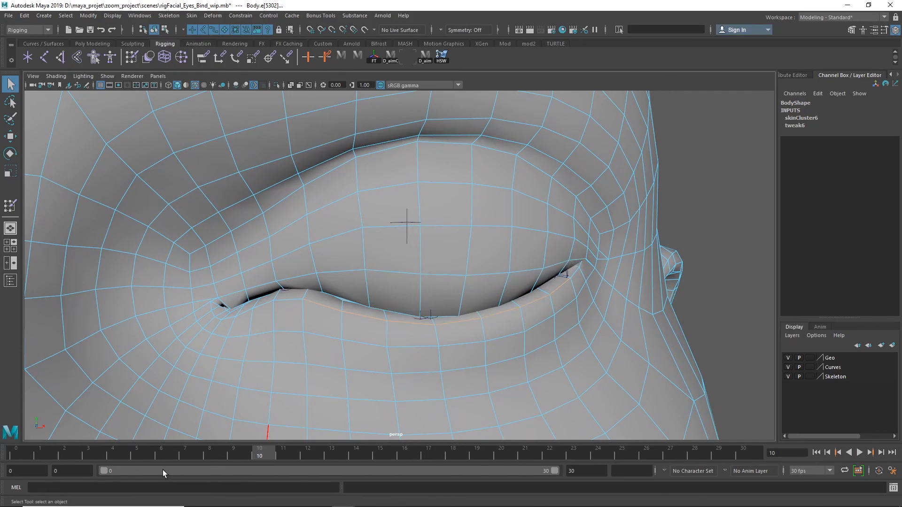
# Run the animation from frame 0 to frame 30 and check how both eyelids deform
pyautogui.hotkey('alt', 'v')
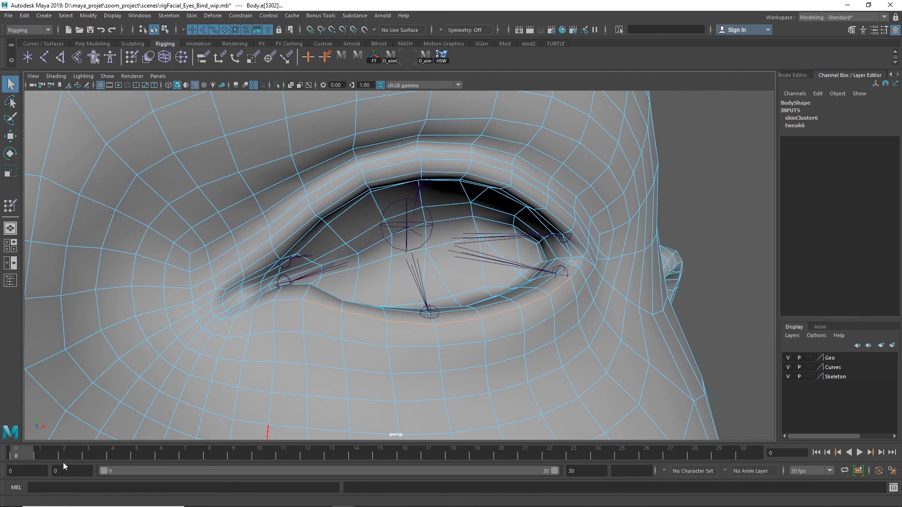
pyautogui.moveTo(64, 452); pyautogui.dragTo(812, 441)
pyautogui.press('Escape')
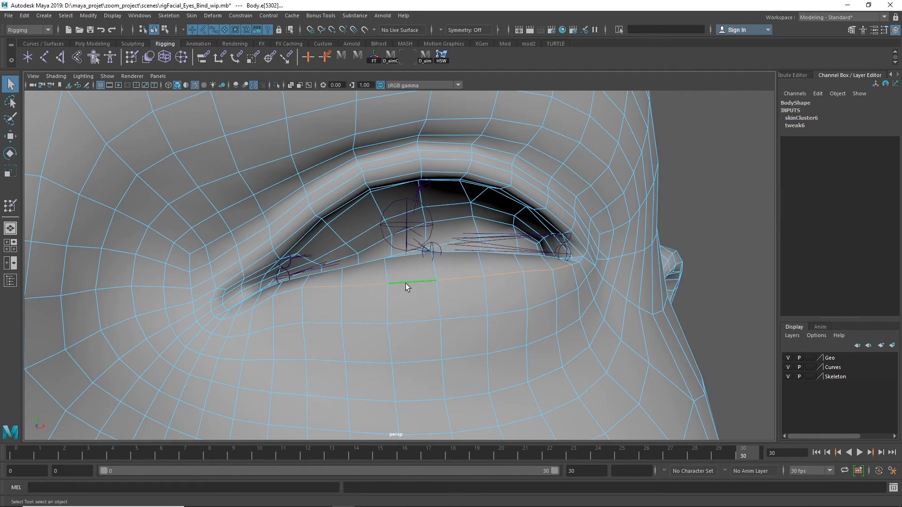
# Filter the Paint Skin Weights influences with *Eye* and unlock the loEyeLid A, B and C left joints
pyautogui.hotkey('alt', 'v')
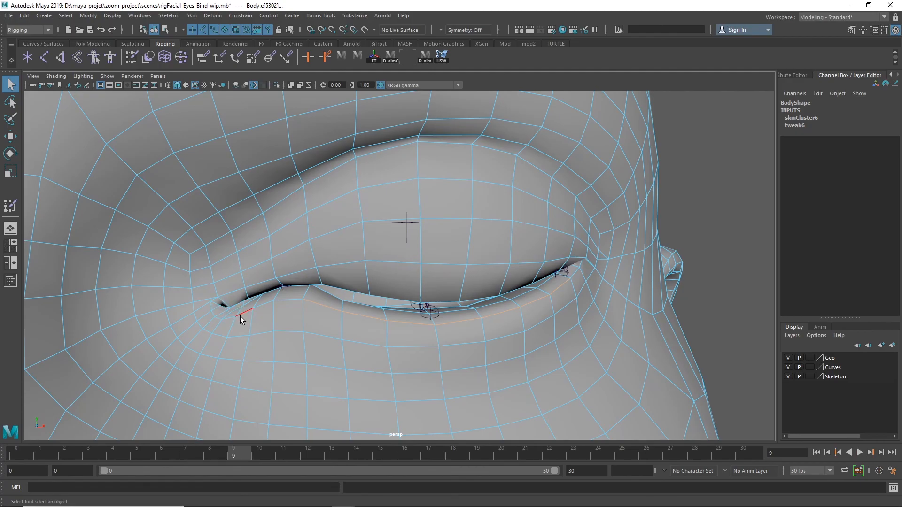
pyautogui.moveTo(254, 456); pyautogui.dragTo(1, 452)
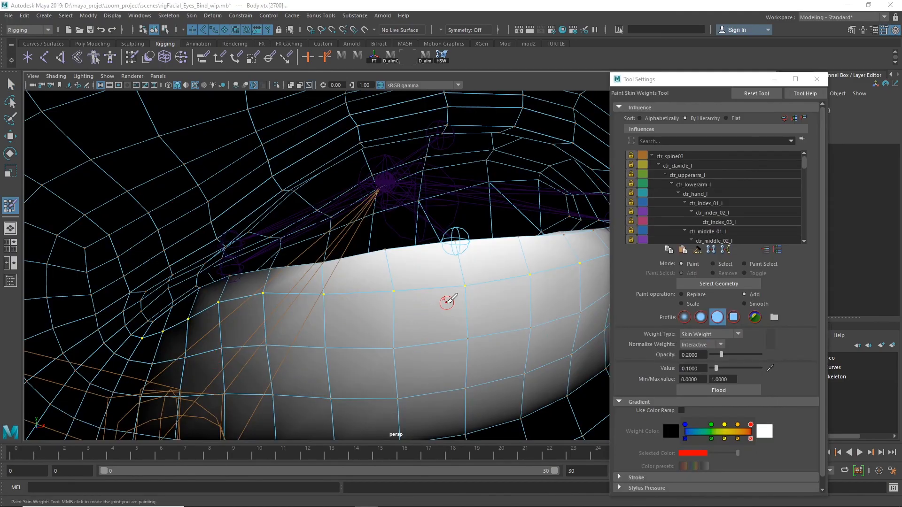
pyautogui.click(644, 142)
pyautogui.write('*Eye')
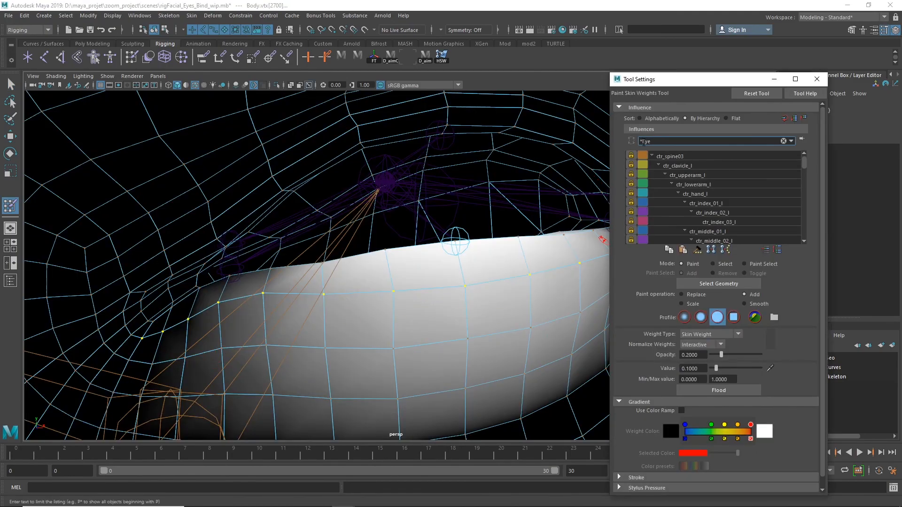
pyautogui.write('*')
pyautogui.press('Return')
pyautogui.click(630, 175)
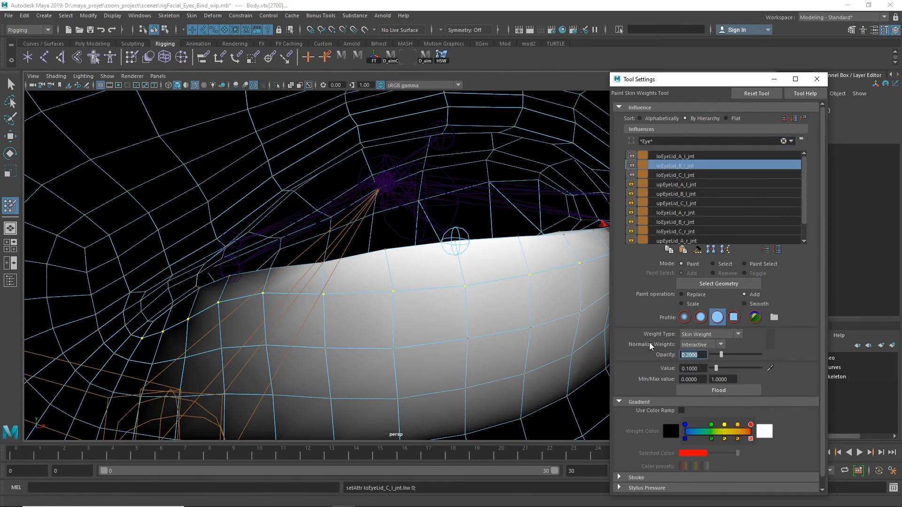
# Add loEyeLid_B_l_jnt weight at opacity 1 to the vertices below the lower-lid rim, from the centre toward the inner corner
pyautogui.click(467, 285)
pyautogui.keyDown('alt'); pyautogui.moveTo(461, 290); pyautogui.dragTo(427, 267); pyautogui.keyUp('alt')
pyautogui.click(310, 87)
pyautogui.keyDown('alt'); pyautogui.moveTo(410, 318); pyautogui.dragTo(448, 294); pyautogui.keyUp('alt')
pyautogui.click(320, 288)
pyautogui.keyDown('alt'); pyautogui.moveTo(418, 287); pyautogui.dragTo(470, 254); pyautogui.keyUp('alt')
# Rebalance loEyeLid_A_l_jnt and loEyeLid_B_l_jnt on the vertex inward of the lower lid's centre, undoing the last stroke
pyautogui.click(685, 158)
pyautogui.keyDown('alt'); pyautogui.moveTo(428, 280); pyautogui.dragTo(371, 295); pyautogui.keyUp('alt')
pyautogui.click(325, 276)
pyautogui.click(696, 167)
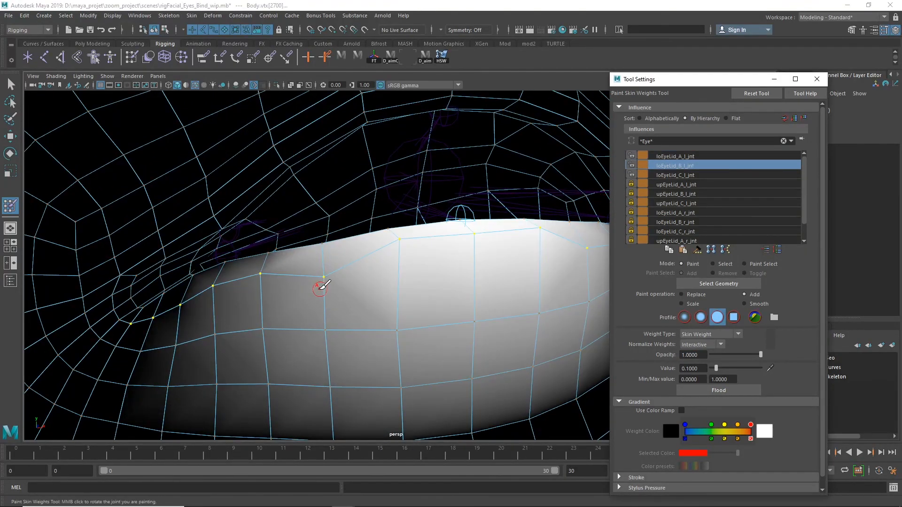
pyautogui.click(324, 277)
pyautogui.click(324, 259)
pyautogui.hotkey('ctrl', 'z')
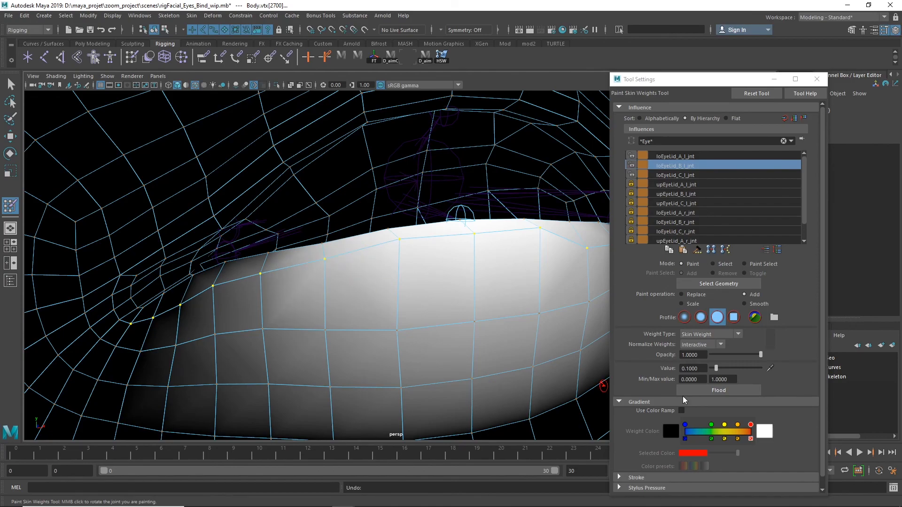
# At opacity 0.5, blend loEyeLid_A_l_jnt and loEyeLid_B_l_jnt weights on the lower lid's inner-half vertices and play the animation to check
pyautogui.click(705, 355)
pyautogui.click(328, 261)
pyautogui.click(691, 156)
pyautogui.click(268, 276)
pyautogui.click(675, 165)
pyautogui.click(269, 275)
pyautogui.click(675, 156)
pyautogui.moveTo(207, 303); pyautogui.dragTo(168, 306)
pyautogui.hotkey('alt', 'v')
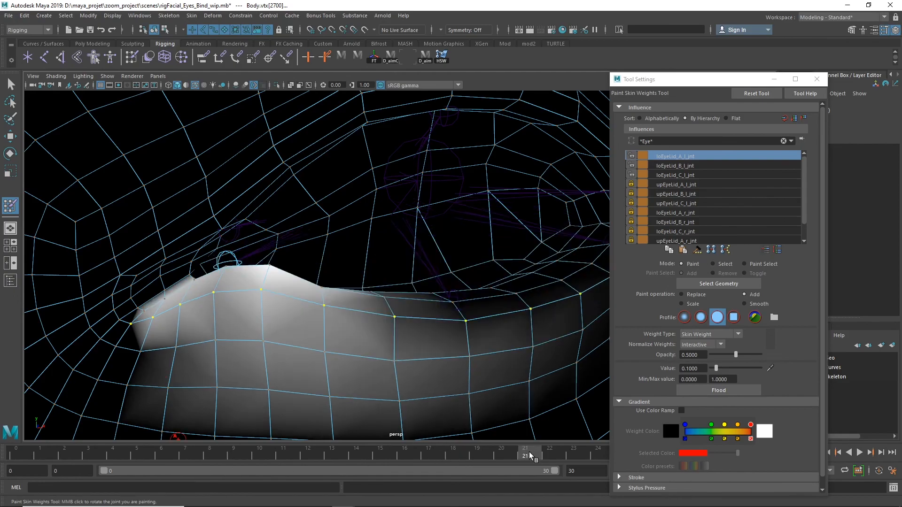
pyautogui.hotkey('alt', 'v')
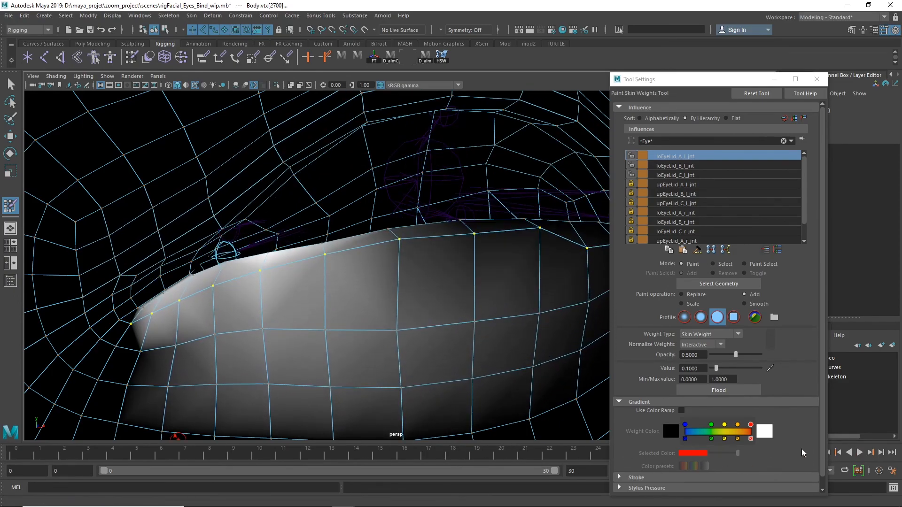
# Add loEyeLid_A_l_jnt weight to the vertices near the lower lid's inner corner, balancing against loEyeLid_B_l_jnt
pyautogui.click(698, 168)
pyautogui.click(684, 158)
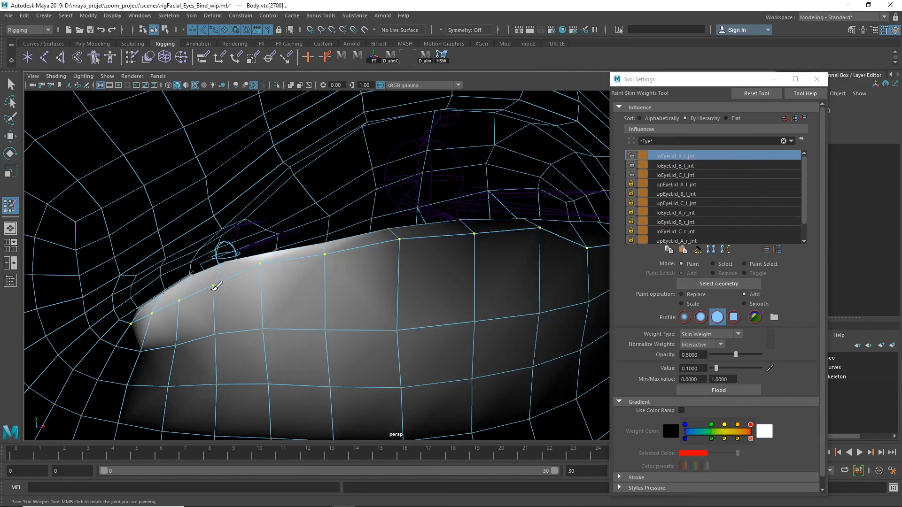
pyautogui.click(219, 283)
pyautogui.click(215, 283)
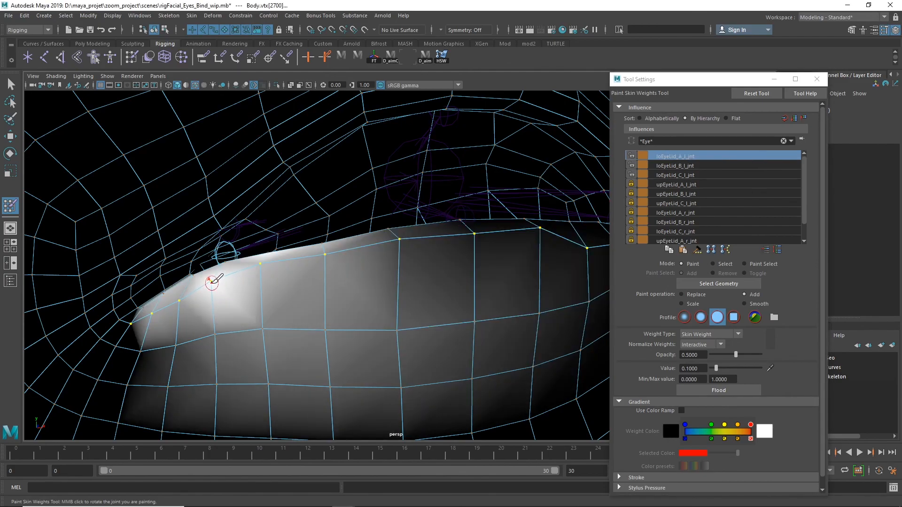
pyautogui.click(682, 166)
pyautogui.click(218, 284)
pyautogui.click(688, 158)
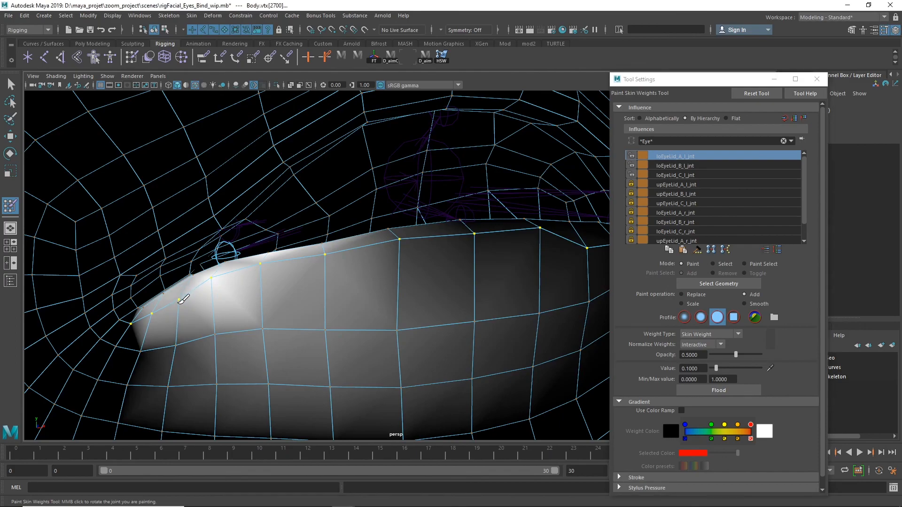
pyautogui.moveTo(152, 318); pyautogui.dragTo(158, 318)
# Touch up the lower lid's inner-half vertex with loEyeLid_A_l_jnt and loEyeLid_B_l_jnt, and check it in playback
pyautogui.click(328, 254)
pyautogui.click(674, 167)
pyautogui.click(325, 267)
pyautogui.hotkey('alt', 'v')
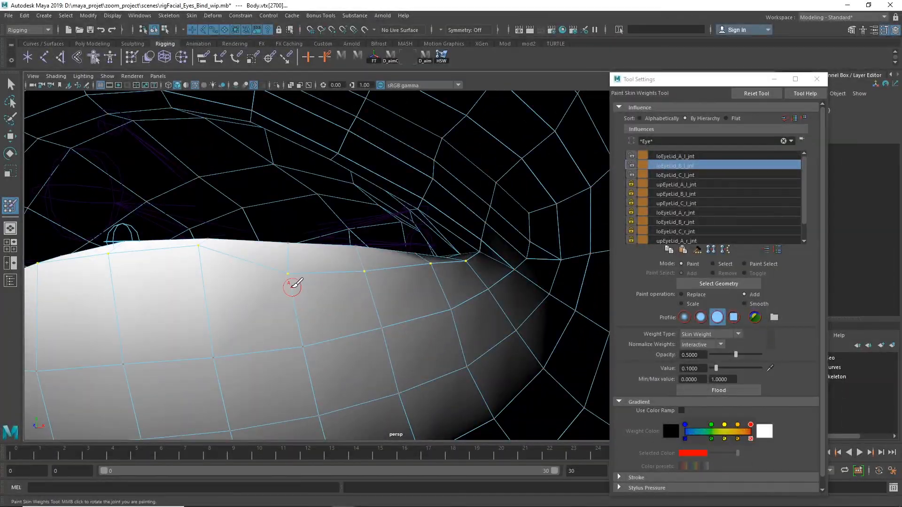
# Add loEyeLid_B_l_jnt weight to the two sagging vertices on the outer half of the lower lid
pyautogui.click(287, 275)
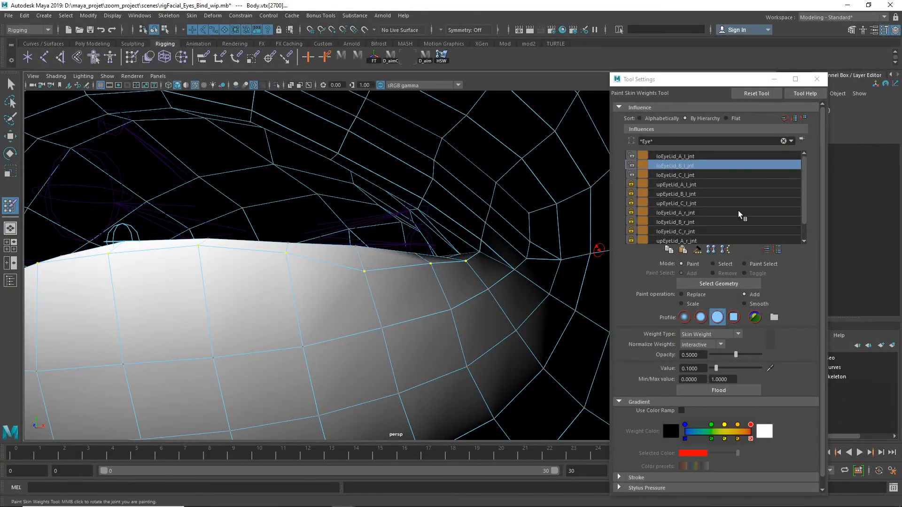
pyautogui.click(371, 269)
pyautogui.click(363, 274)
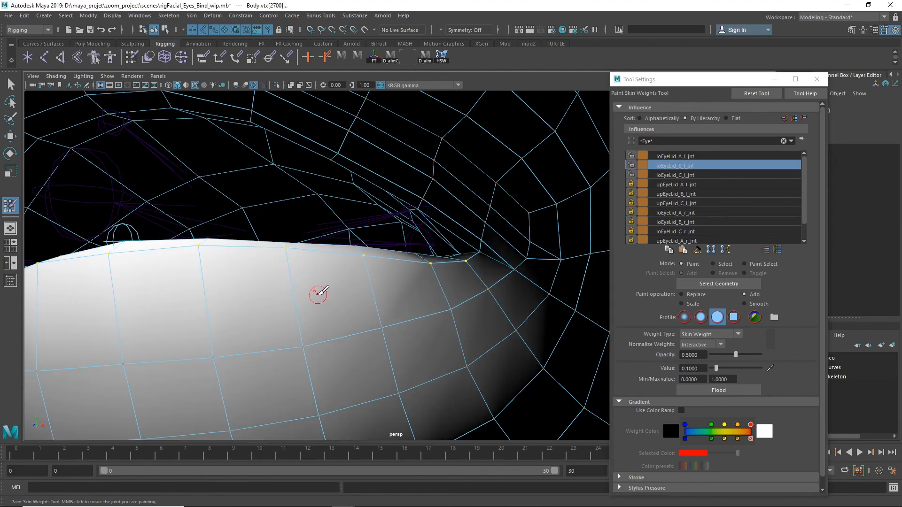
# Paint loEyeLid_C_l_jnt weight onto the vertices at the lower lid's outer corner
pyautogui.keyDown('alt'); pyautogui.moveTo(320, 292); pyautogui.dragTo(517, 291); pyautogui.keyUp('alt')
pyautogui.click(675, 175)
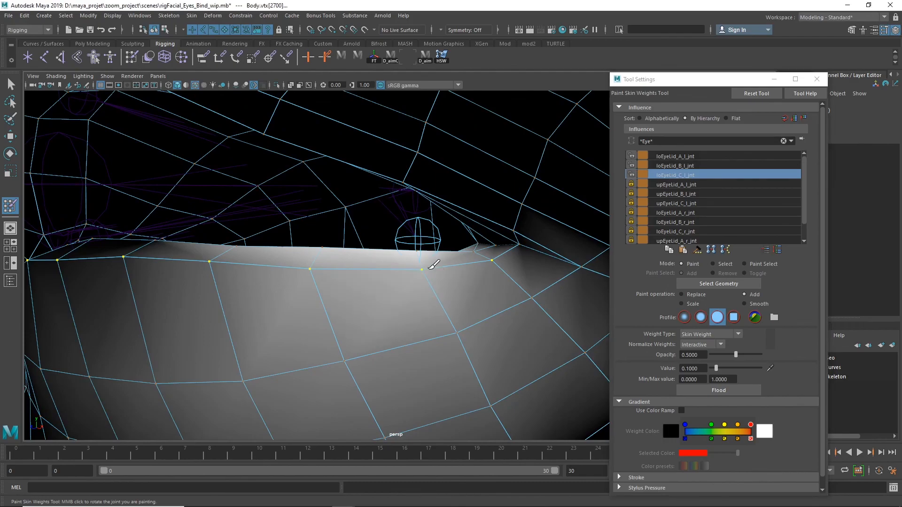
pyautogui.moveTo(432, 270); pyautogui.dragTo(496, 258)
pyautogui.scroll(-3, 487, 362)
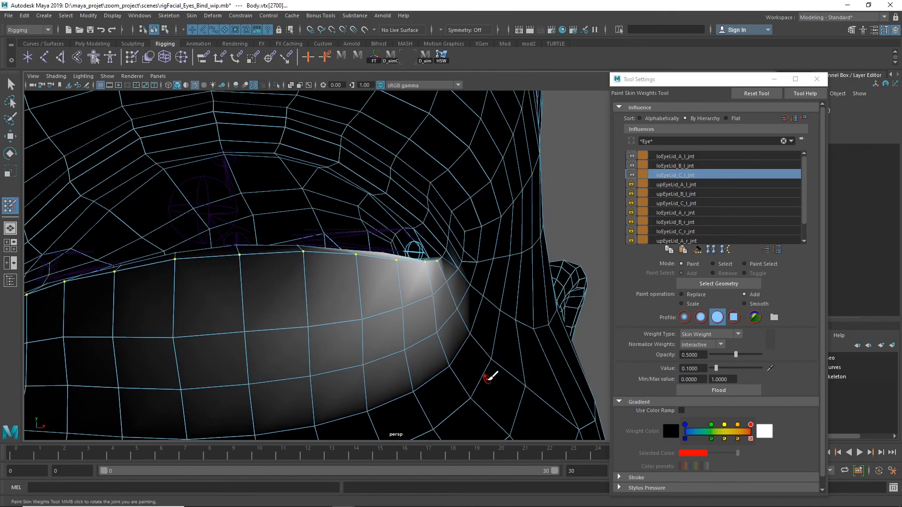
# Leave weight painting and select the two edge rows beneath the lower-lid rim in edge mode
pyautogui.keyDown('alt'); pyautogui.moveTo(487, 363); pyautogui.dragTo(432, 456); pyautogui.keyUp('alt')
pyautogui.press('q')
pyautogui.rightClick(289, 239)
pyautogui.click(289, 213)
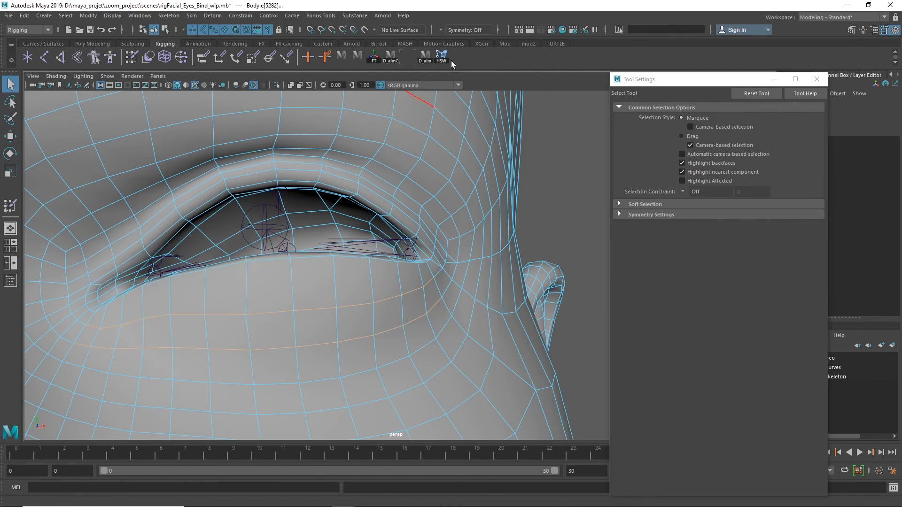
# Play the animation and examine both left eyelids from the side and up close
pyautogui.keyDown('alt'); pyautogui.moveTo(398, 309); pyautogui.dragTo(704, 471); pyautogui.keyUp('alt')
pyautogui.hotkey('alt', 'v')
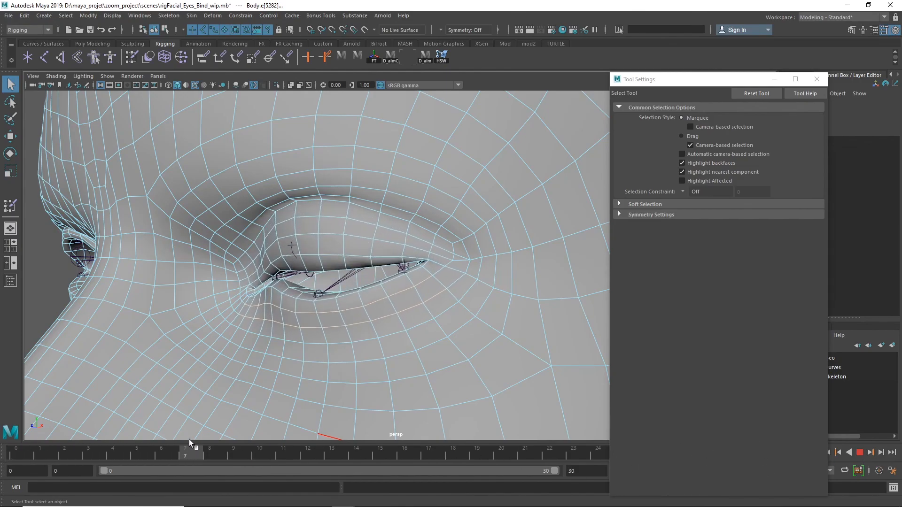
pyautogui.hotkey('alt', 'v')
pyautogui.keyDown('alt'); pyautogui.moveTo(247, 431); pyautogui.dragTo(309, 348, button='right'); pyautogui.keyUp('alt')
pyautogui.keyDown('alt'); pyautogui.moveTo(309, 348); pyautogui.dragTo(423, 233, button='middle'); pyautogui.keyUp('alt')
# Select the row of edges just above the upper-lid rim and convert it to vertices at frame 10
pyautogui.hotkey('alt', 'v')
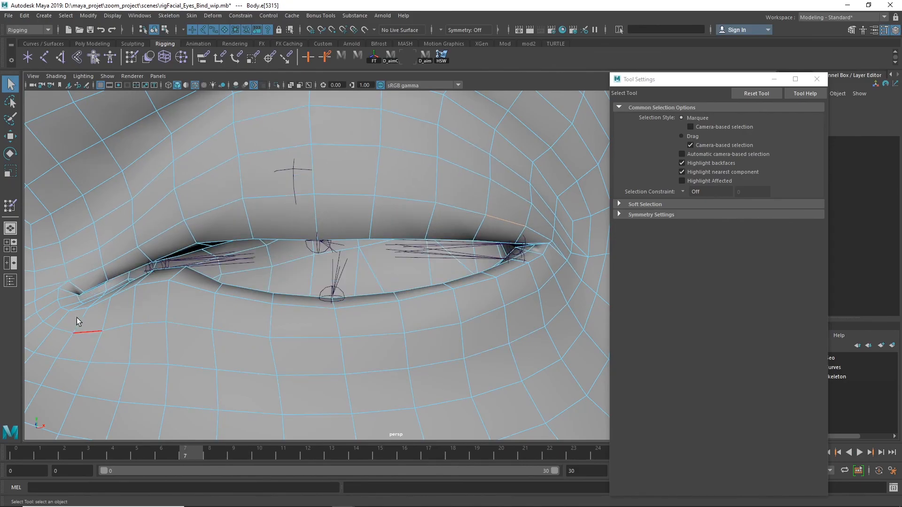
pyautogui.moveTo(470, 447); pyautogui.dragTo(246, 445)
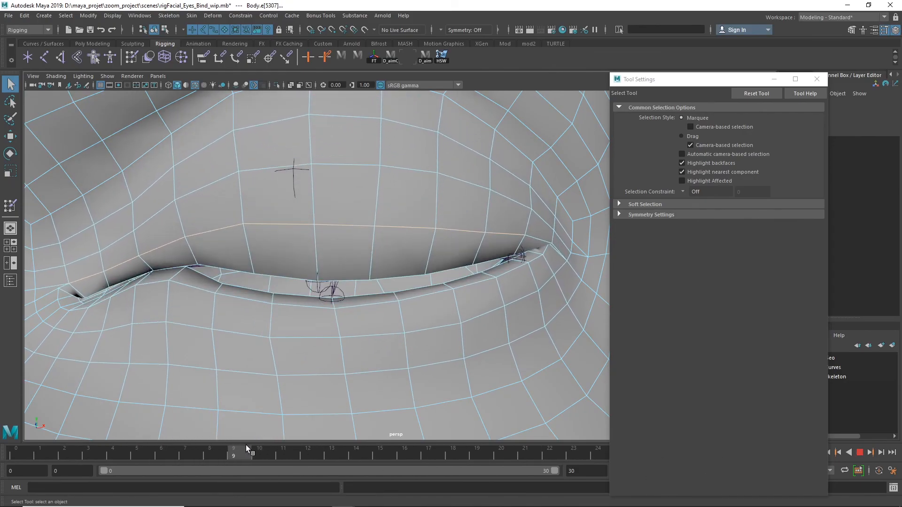
pyautogui.keyDown('alt'); pyautogui.moveTo(117, 364); pyautogui.dragTo(250, 387, button='right'); pyautogui.keyUp('alt')
pyautogui.hotkey('alt', 'v')
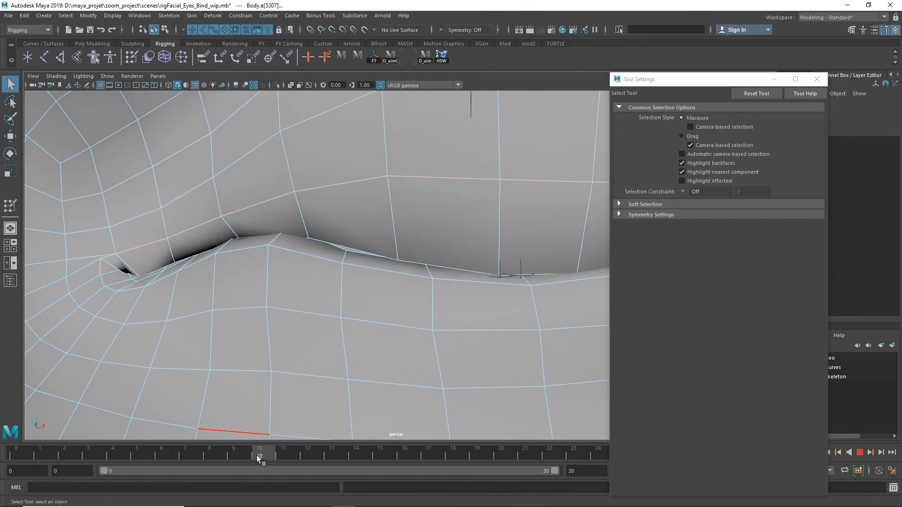
pyautogui.moveTo(278, 464)
pyautogui.mouseDown()
pyautogui.moveTo(286, 455)
pyautogui.moveTo(258, 461)
pyautogui.mouseUp()
pyautogui.moveTo(282, 423)
pyautogui.keyDown('alt'); pyautogui.mouseDown(button='right')
pyautogui.moveTo(252, 353)
pyautogui.moveTo(291, 423)
pyautogui.mouseUp(button='right'); pyautogui.keyUp('alt')
pyautogui.hotkey('alt', 'v')
pyautogui.keyDown('alt'); pyautogui.moveTo(253, 404); pyautogui.dragTo(315, 298); pyautogui.keyUp('alt')
pyautogui.hotkey('ctrl', 'z')
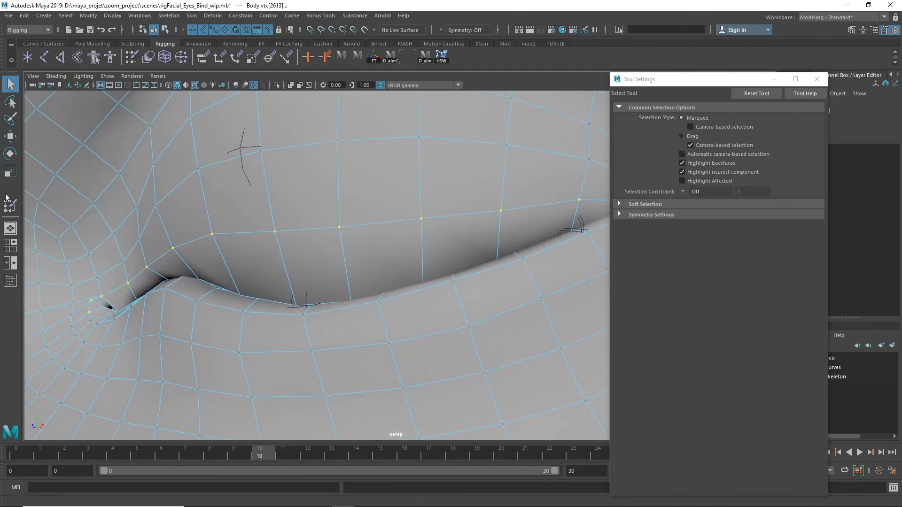
# In Paint Skin Weights, lock the left lower-lid joints, unlock the left upper-lid joints, and select upEyeLid_B_l_jnt with opacity 1
pyautogui.click(10, 205)
pyautogui.click(631, 175)
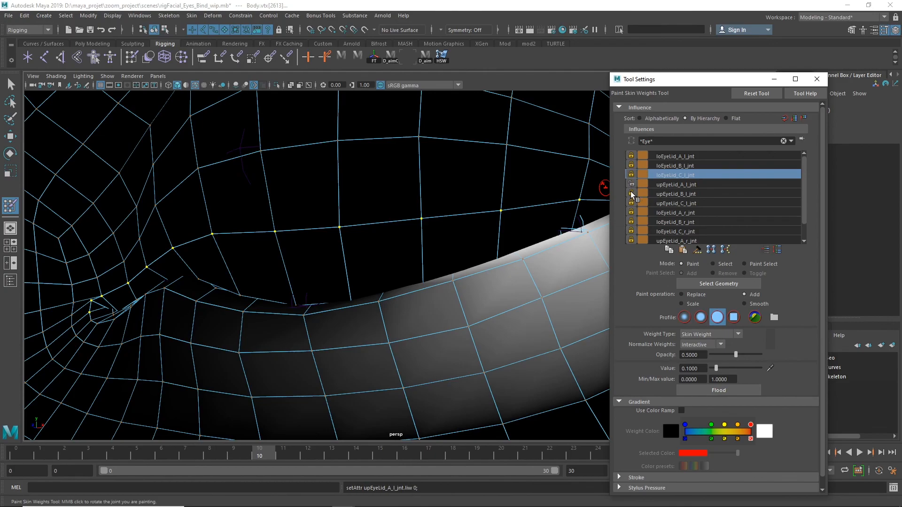
pyautogui.click(686, 195)
pyautogui.keyDown('alt'); pyautogui.moveTo(427, 267); pyautogui.dragTo(430, 254); pyautogui.keyUp('alt')
pyautogui.hotkey('alt', '.')
pyautogui.hotkey('alt', ',')
pyautogui.doubleClick(693, 355)
pyautogui.write('1')
pyautogui.press('Return')
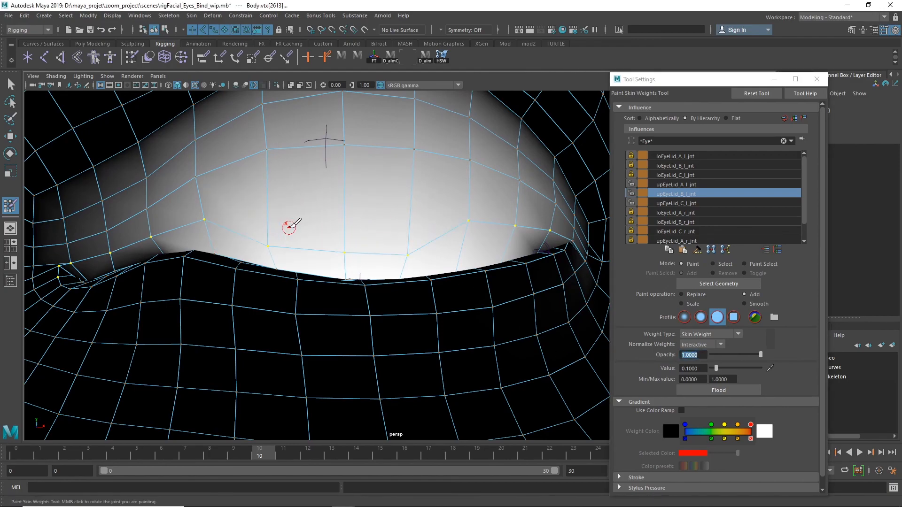
# Add upEyeLid_B_l_jnt weight to the upper-lid vertices between the centre and the outer corner, comparing with upEyeLid_C_l_jnt
pyautogui.keyDown('alt'); pyautogui.moveTo(289, 220); pyautogui.dragTo(478, 232); pyautogui.keyUp('alt')
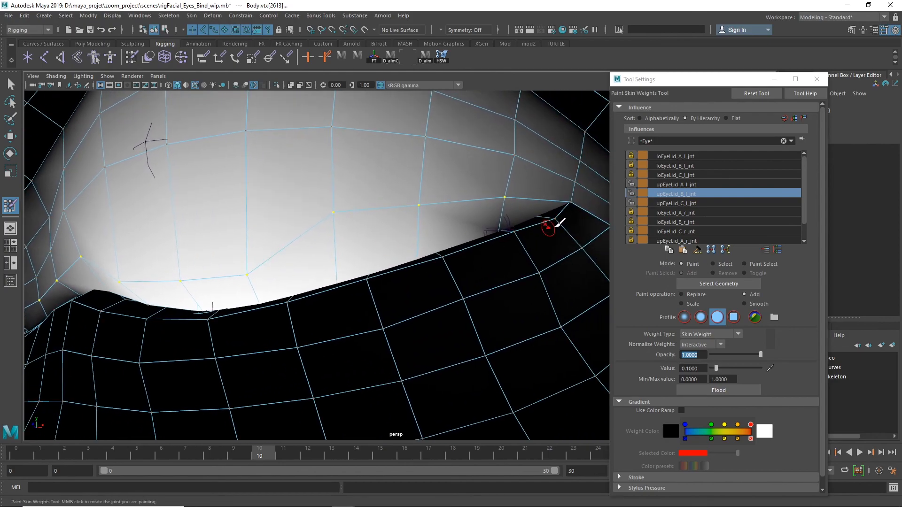
pyautogui.click(691, 203)
pyautogui.click(691, 195)
pyautogui.click(674, 206)
pyautogui.click(420, 203)
pyautogui.click(698, 196)
pyautogui.click(419, 202)
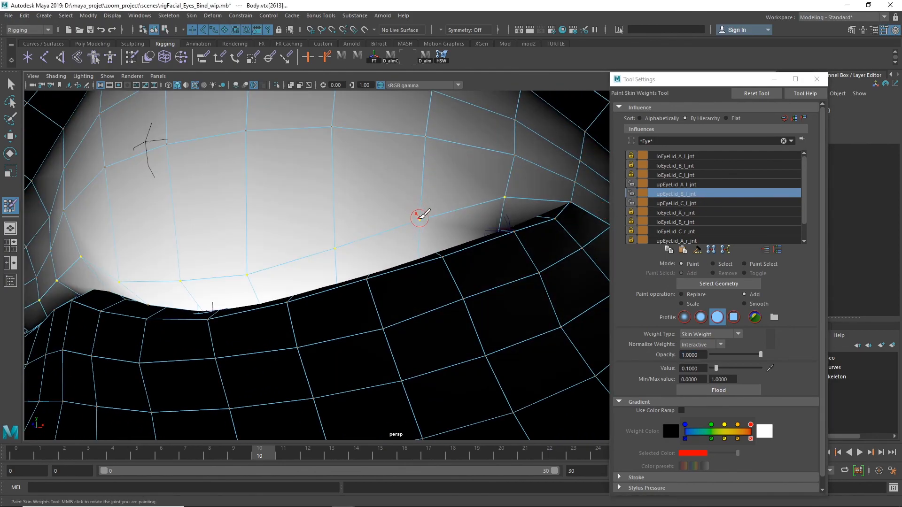
# Add upEyeLid_C_l_jnt weight to the vertex near the upper lid's outer corner
pyautogui.click(675, 205)
pyautogui.click(520, 188)
pyautogui.click(520, 198)
# Add upEyeLid_B_l_jnt weight to the raised vertex on the inner half of the upper lid
pyautogui.moveTo(520, 198)
pyautogui.keyDown('alt'); pyautogui.mouseDown()
pyautogui.moveTo(349, 218)
pyautogui.moveTo(410, 243)
pyautogui.mouseUp(); pyautogui.keyUp('alt')
pyautogui.click(682, 193)
pyautogui.click(363, 185)
pyautogui.click(358, 187)
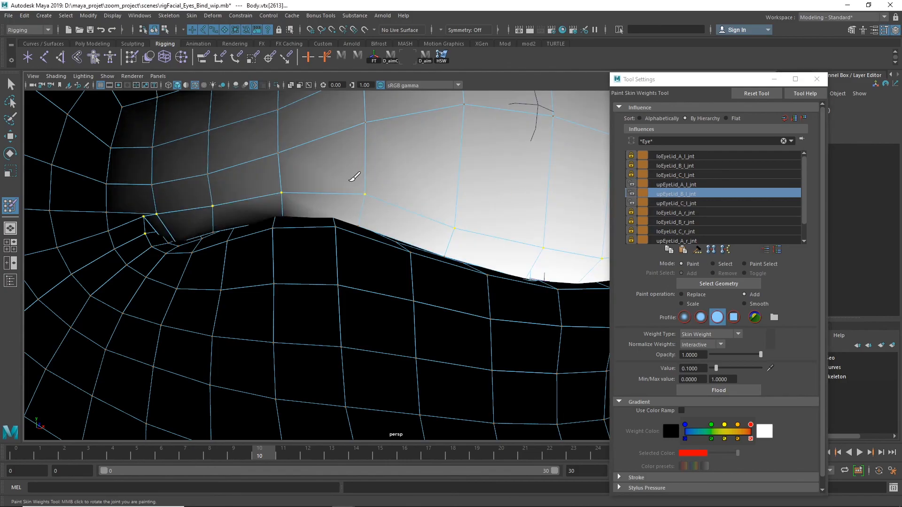
# Blend upEyeLid_A_l_jnt and upEyeLid_B_l_jnt on the next vertex inward, undoing the full-strength stroke and repainting upEyeLid_B_l_jnt at opacity 0.5
pyautogui.click(677, 185)
pyautogui.click(295, 191)
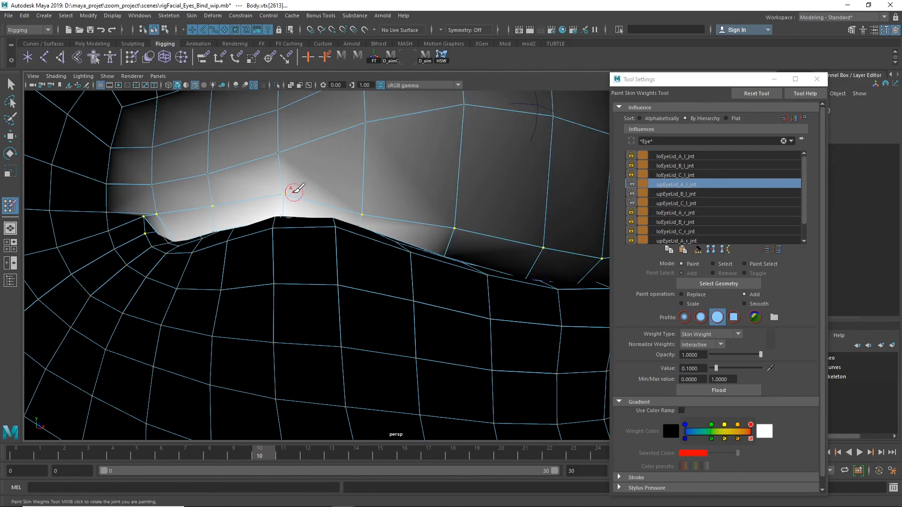
pyautogui.click(687, 195)
pyautogui.click(290, 191)
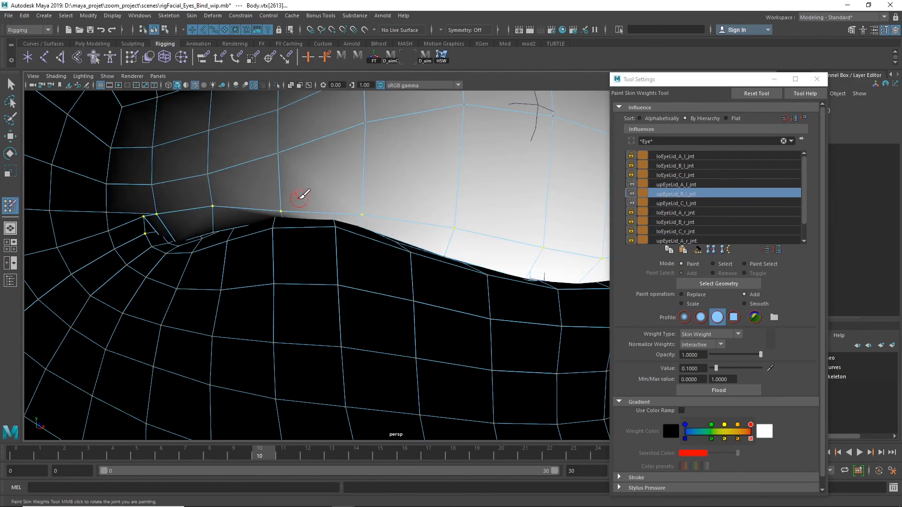
pyautogui.hotkey('ctrl', 'z')
pyautogui.press('Return')
pyautogui.click(277, 192)
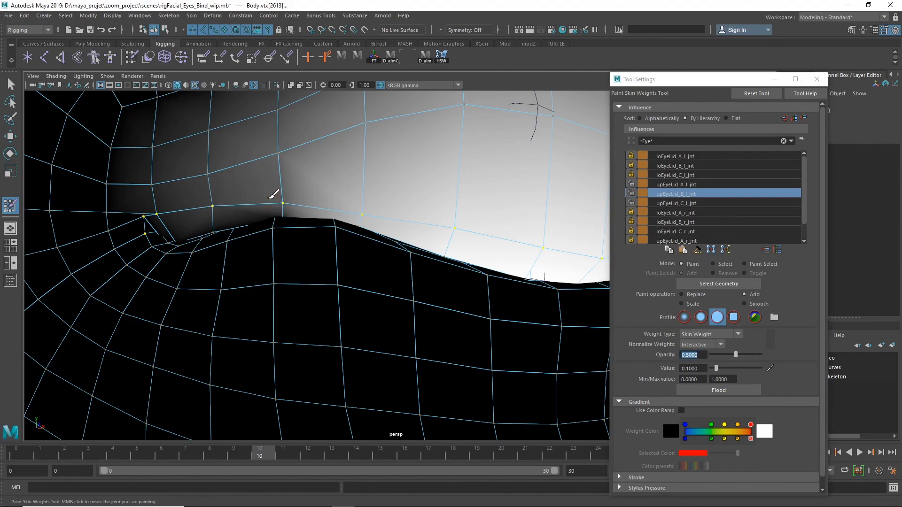
# Rebalance upEyeLid_A_l_jnt and upEyeLid_B_l_jnt weights on the vertices nearest the upper lid's inner corner at opacity 0.5
pyautogui.keyDown('alt'); pyautogui.moveTo(260, 213); pyautogui.dragTo(324, 190); pyautogui.keyUp('alt')
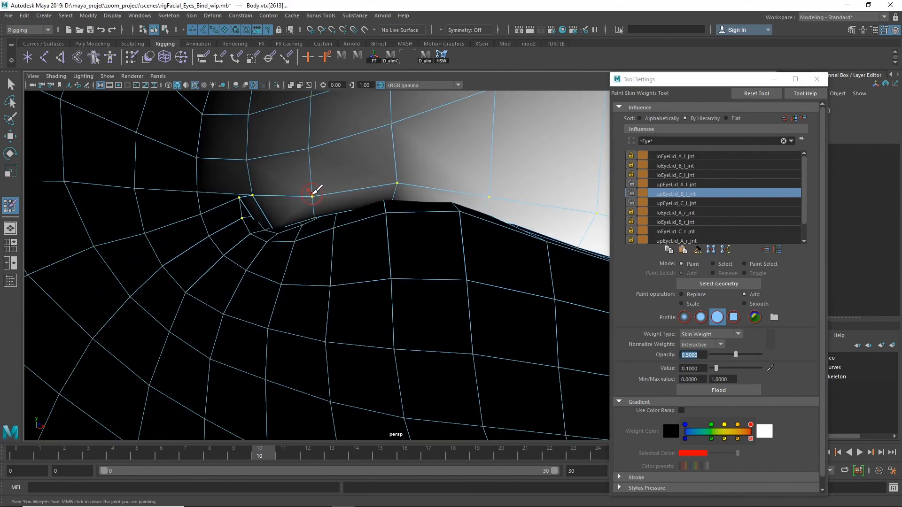
pyautogui.click(687, 184)
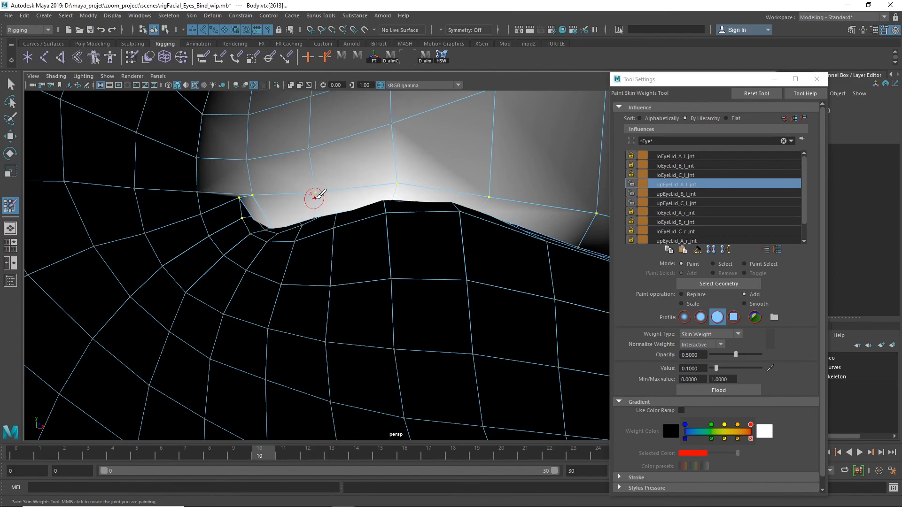
pyautogui.click(671, 194)
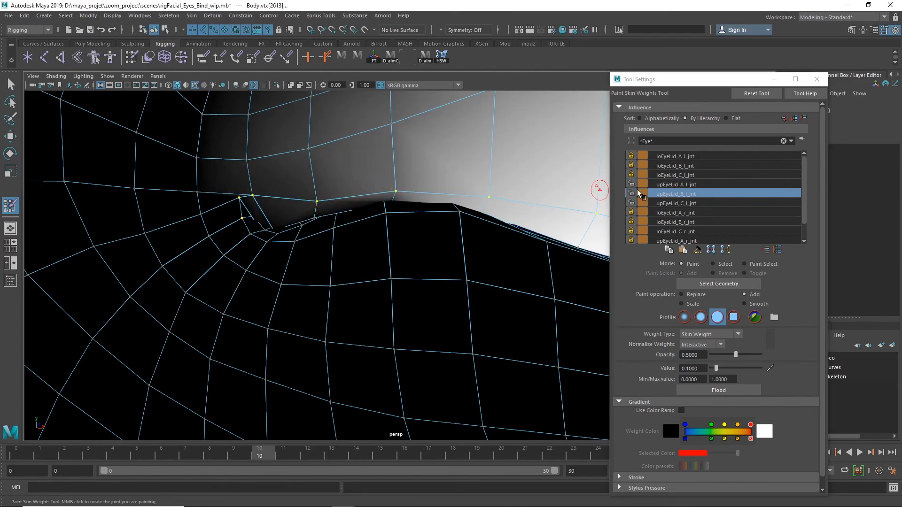
pyautogui.press('Up')
# Scrub up to frame 10 to check the upper lid's curve and display the upEyeLid_B_l_jnt weights
pyautogui.moveTo(262, 185)
pyautogui.keyDown('alt'); pyautogui.mouseDown()
pyautogui.moveTo(373, 232)
pyautogui.moveTo(307, 185)
pyautogui.moveTo(317, 196)
pyautogui.moveTo(298, 205)
pyautogui.moveTo(318, 204)
pyautogui.moveTo(287, 219)
pyautogui.mouseUp(); pyautogui.keyUp('alt')
pyautogui.scroll(-5, 314, 257)
pyautogui.moveTo(224, 457); pyautogui.dragTo(259, 457)
pyautogui.scroll(8, 373, 353)
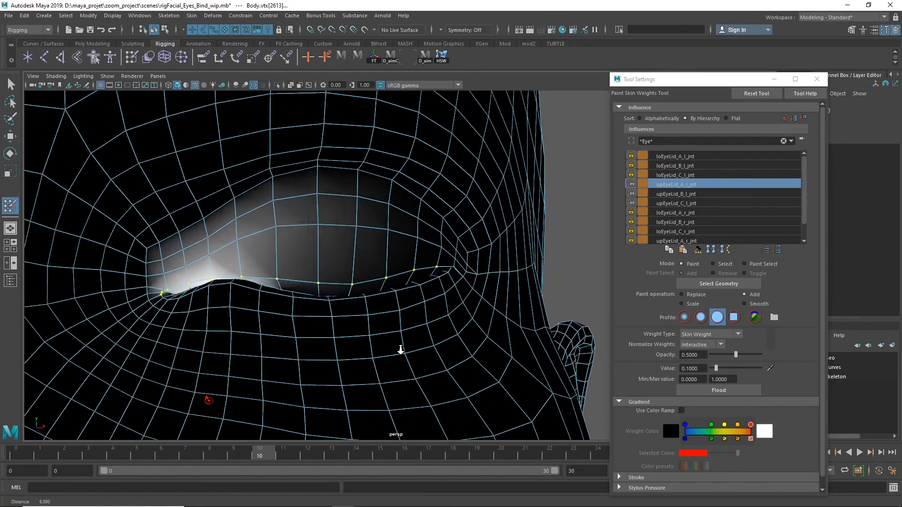
pyautogui.click(676, 194)
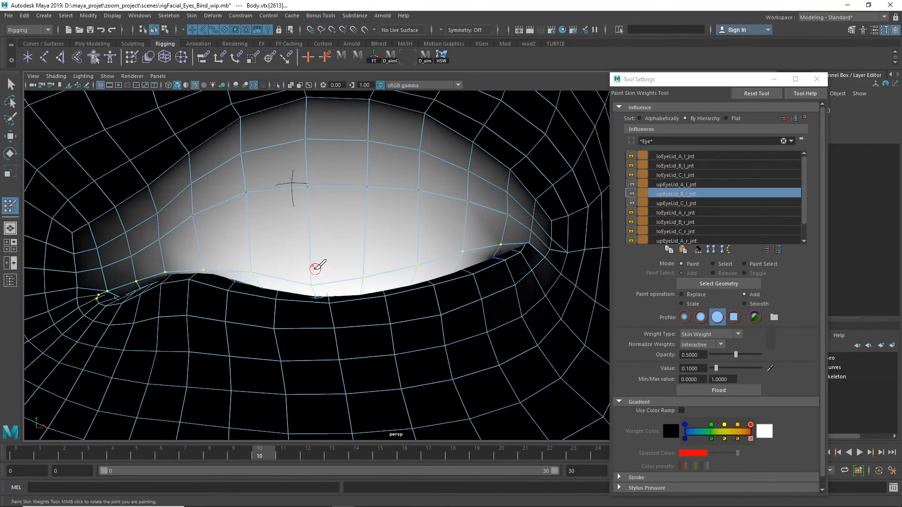
# Set the brush opacity to 0.2, add upEyeLid_B_l_jnt weight along the middle of the upper lid's edge, and leave the paint tool
pyautogui.doubleClick(691, 356)
pyautogui.press('BackSpace')
pyautogui.press('Return')
pyautogui.moveTo(417, 263); pyautogui.dragTo(291, 272)
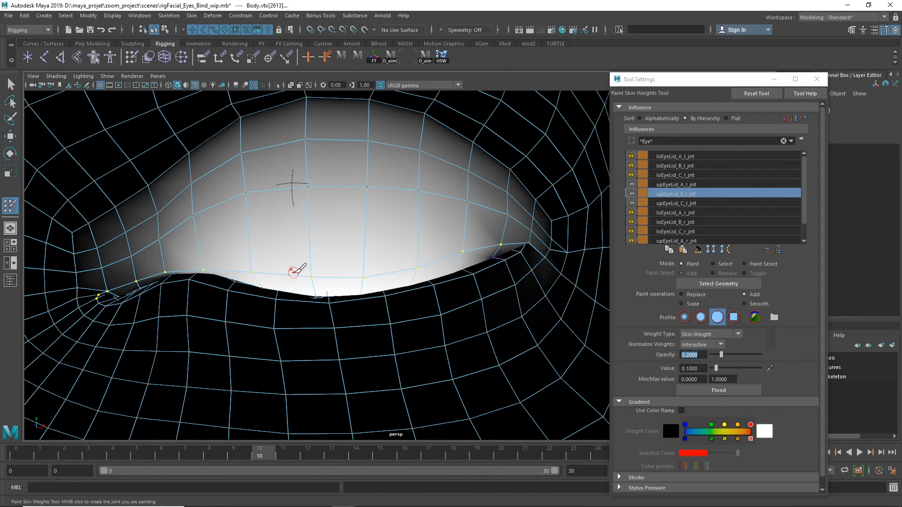
pyautogui.press('q')
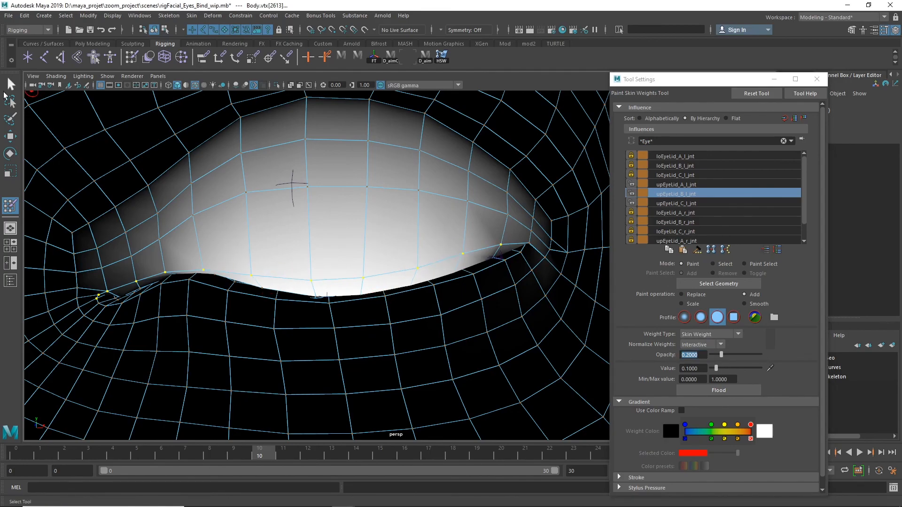
# Select the edge loop running across the left upper eyelid, between its inner and outer corners
pyautogui.rightClick(366, 210)
pyautogui.click(370, 235)
pyautogui.click(115, 250)
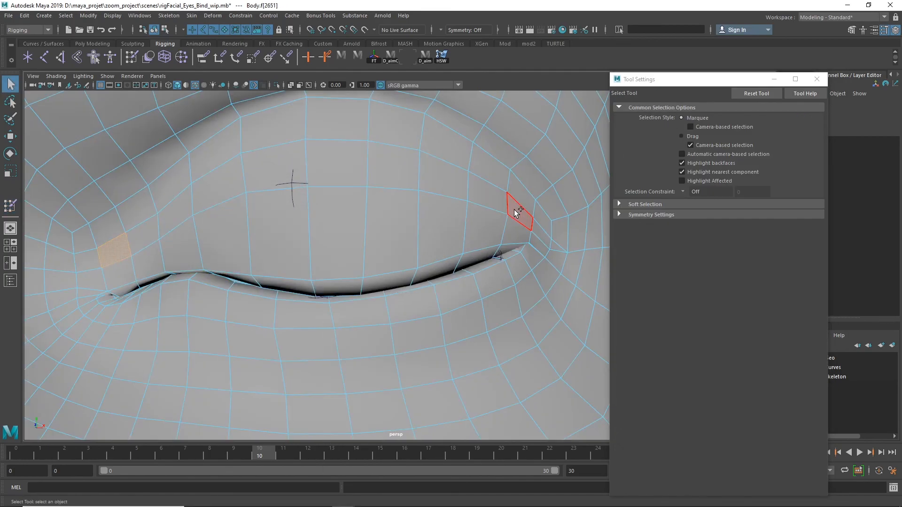
pyautogui.click(336, 242)
pyautogui.rightClick(124, 239)
pyautogui.click(136, 214)
pyautogui.doubleClick(518, 220)
# Scrub through the test animation to examine how the left eyelids deform from an angled view
pyautogui.keyDown('alt'); pyautogui.moveTo(484, 184); pyautogui.dragTo(386, 198, button='right'); pyautogui.keyUp('alt')
pyautogui.keyDown('alt'); pyautogui.moveTo(385, 198); pyautogui.dragTo(329, 263); pyautogui.keyUp('alt')
pyautogui.moveTo(270, 458)
pyautogui.mouseDown()
pyautogui.moveTo(92, 459)
pyautogui.moveTo(284, 450)
pyautogui.mouseUp()
pyautogui.moveTo(284, 450); pyautogui.dragTo(737, 463)
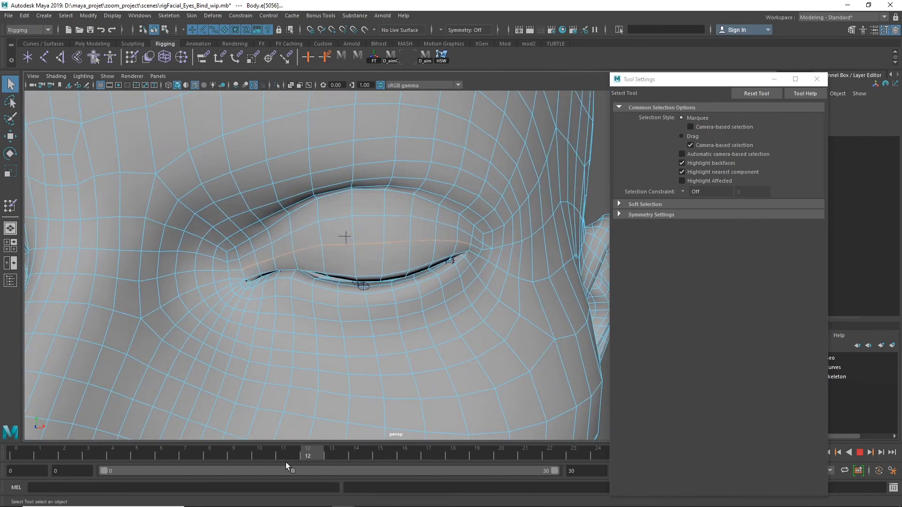
pyautogui.moveTo(65, 460); pyautogui.dragTo(742, 455)
pyautogui.keyDown('alt'); pyautogui.moveTo(712, 386); pyautogui.dragTo(605, 364); pyautogui.keyUp('alt')
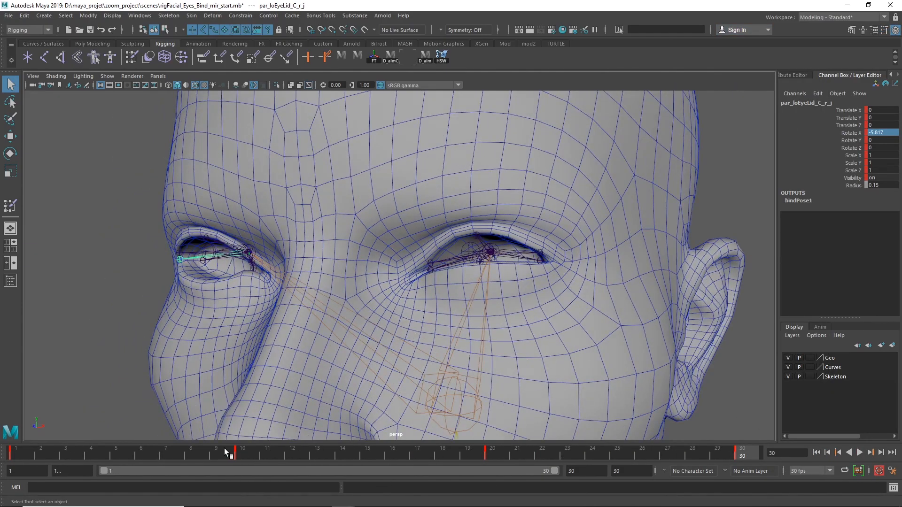
# In the rigFacial_Eyes_Bind_mir_start scene, play and scrub the test animation, return to frame 1, and compare both eyes
pyautogui.hotkey('alt', 'v')
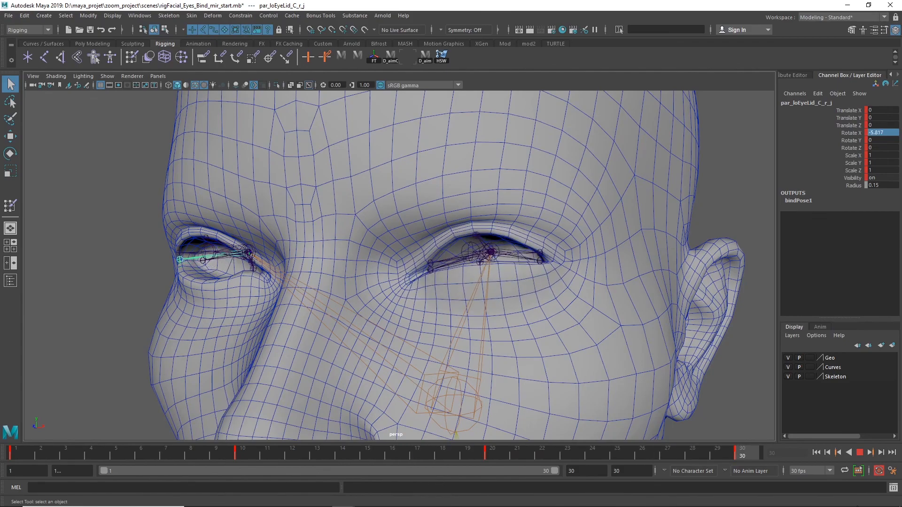
pyautogui.moveTo(528, 457); pyautogui.dragTo(14, 458)
pyautogui.keyDown('alt'); pyautogui.moveTo(221, 348); pyautogui.dragTo(276, 351); pyautogui.keyUp('alt')
pyautogui.keyDown('alt'); pyautogui.moveTo(246, 349); pyautogui.dragTo(385, 352, button='right'); pyautogui.keyUp('alt')
pyautogui.keyDown('alt'); pyautogui.moveTo(385, 353); pyautogui.dragTo(561, 369, button='middle'); pyautogui.keyUp('alt')
pyautogui.keyDown('alt'); pyautogui.moveTo(516, 365); pyautogui.dragTo(519, 308); pyautogui.keyUp('alt')
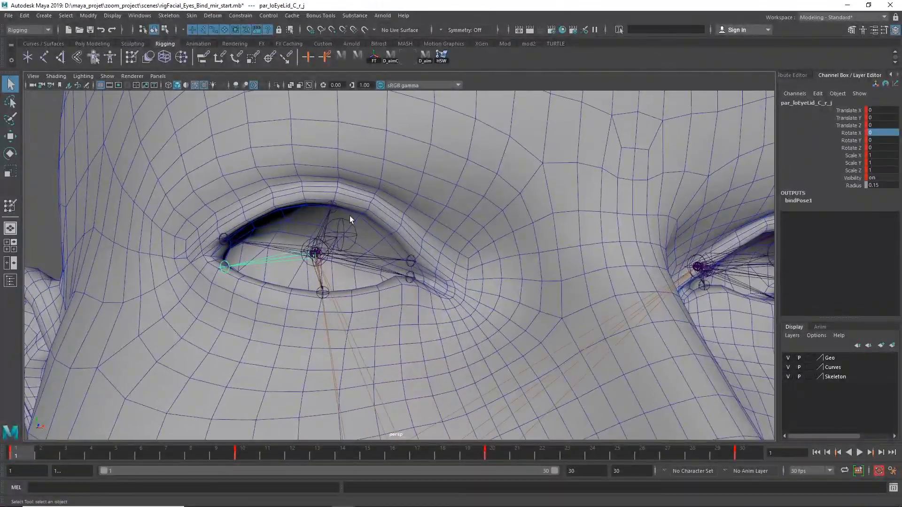
pyautogui.hotkey('alt', 'v')
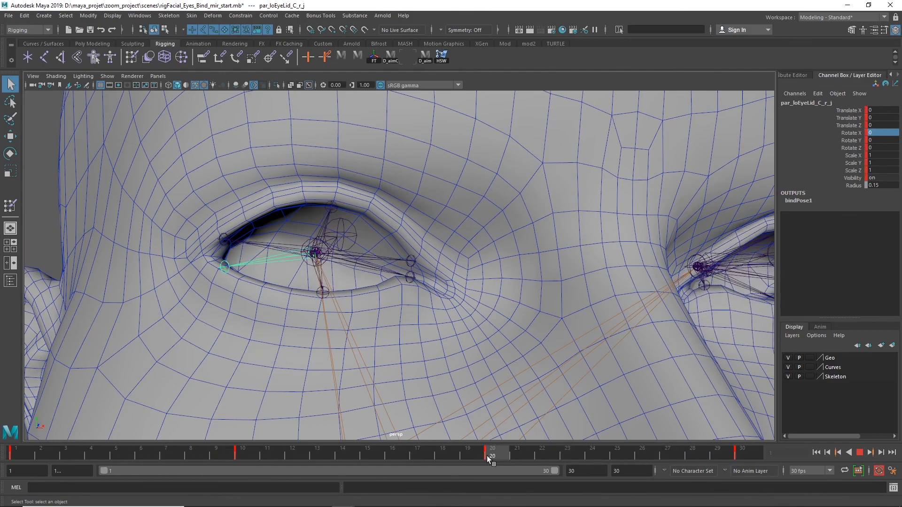
pyautogui.press('Escape')
pyautogui.keyDown('alt'); pyautogui.moveTo(647, 289); pyautogui.dragTo(344, 293, button='right'); pyautogui.keyUp('alt')
pyautogui.keyDown('alt'); pyautogui.moveTo(415, 300); pyautogui.dragTo(389, 306); pyautogui.keyUp('alt')
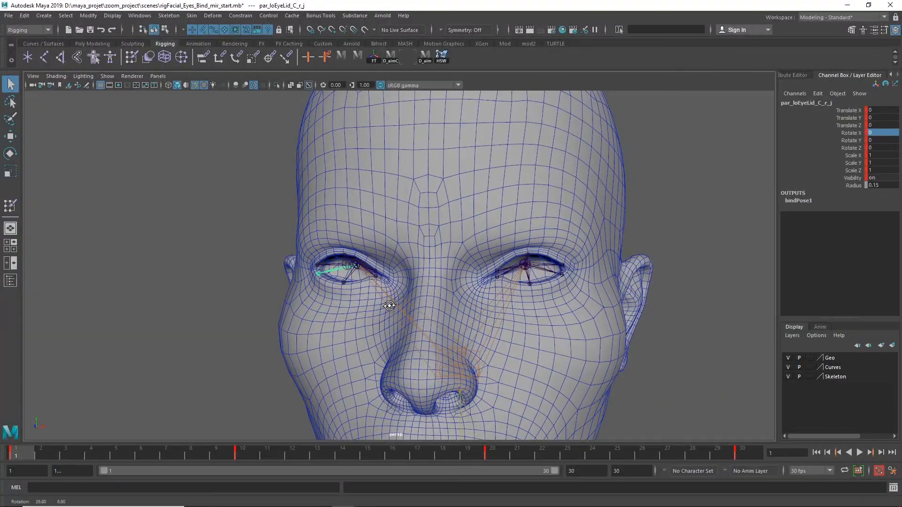
pyautogui.keyDown('alt'); pyautogui.moveTo(645, 250); pyautogui.dragTo(570, 255); pyautogui.keyUp('alt')
pyautogui.keyDown('alt'); pyautogui.moveTo(571, 255); pyautogui.dragTo(308, 230, button='right'); pyautogui.keyUp('alt')
pyautogui.keyDown('alt'); pyautogui.moveTo(560, 301); pyautogui.dragTo(615, 276); pyautogui.keyUp('alt')
pyautogui.keyDown('alt'); pyautogui.moveTo(576, 276); pyautogui.dragTo(846, 273, button='right'); pyautogui.keyUp('alt')
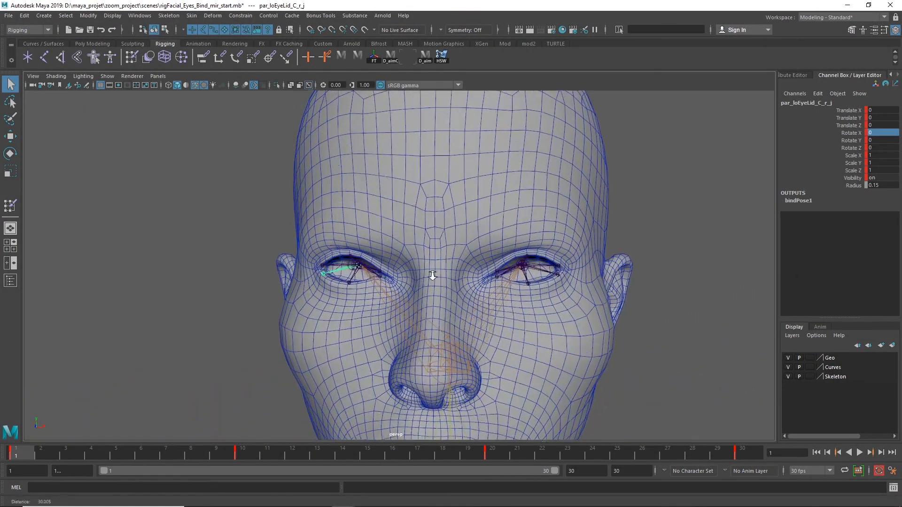
pyautogui.keyDown('alt'); pyautogui.moveTo(422, 277); pyautogui.dragTo(624, 265, button='right'); pyautogui.keyUp('alt')
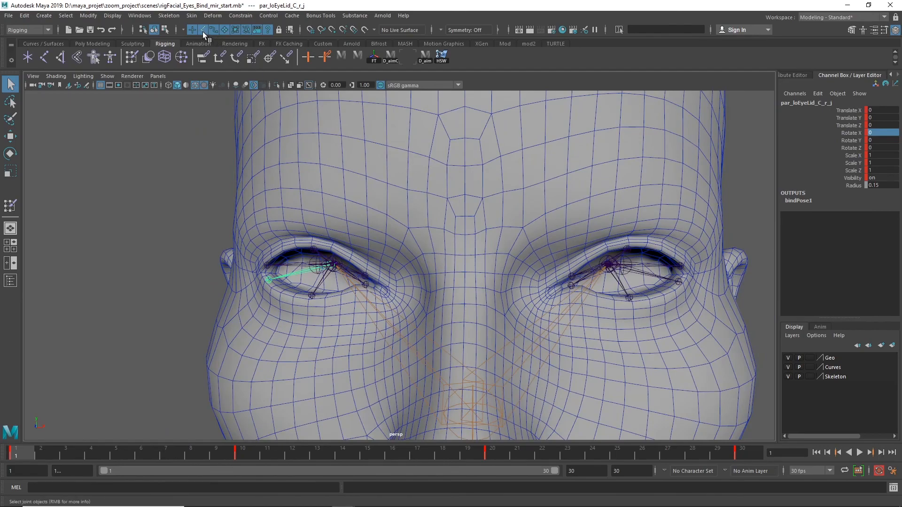
# Select the row of Body faces inside the left eye opening, from the inner corner toward the outer corner
pyautogui.keyDown('alt'); pyautogui.moveTo(333, 173); pyautogui.dragTo(323, 179); pyautogui.keyUp('alt')
pyautogui.keyDown('alt'); pyautogui.moveTo(324, 179); pyautogui.dragTo(495, 200, button='right'); pyautogui.keyUp('alt')
pyautogui.keyDown('alt'); pyautogui.moveTo(494, 200); pyautogui.dragTo(274, 208, button='middle'); pyautogui.keyUp('alt')
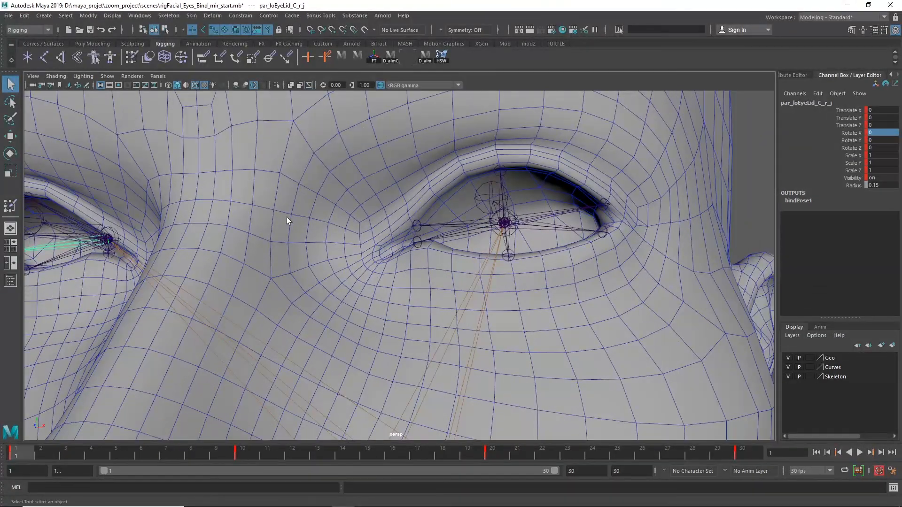
pyautogui.keyDown('alt'); pyautogui.moveTo(274, 208); pyautogui.dragTo(490, 227, button='right'); pyautogui.keyUp('alt')
pyautogui.rightClick(502, 215)
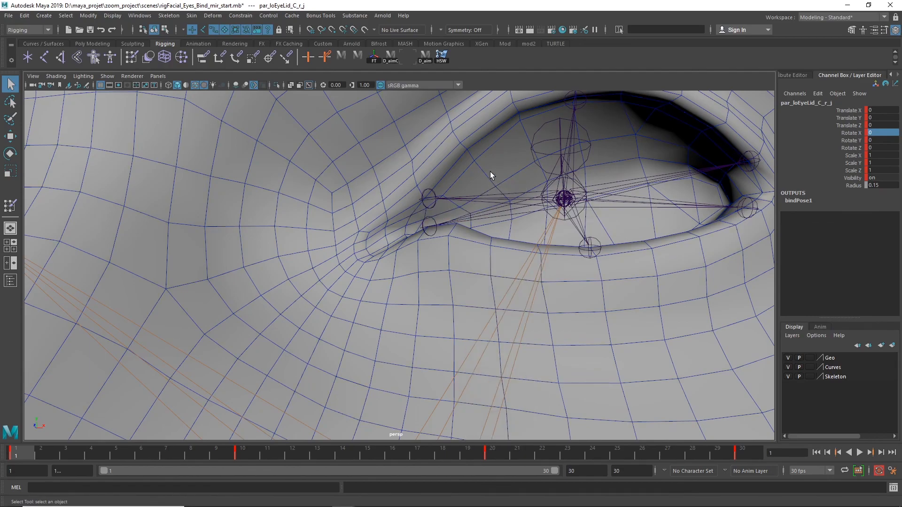
pyautogui.moveTo(498, 156); pyautogui.dragTo(499, 181, button='right')
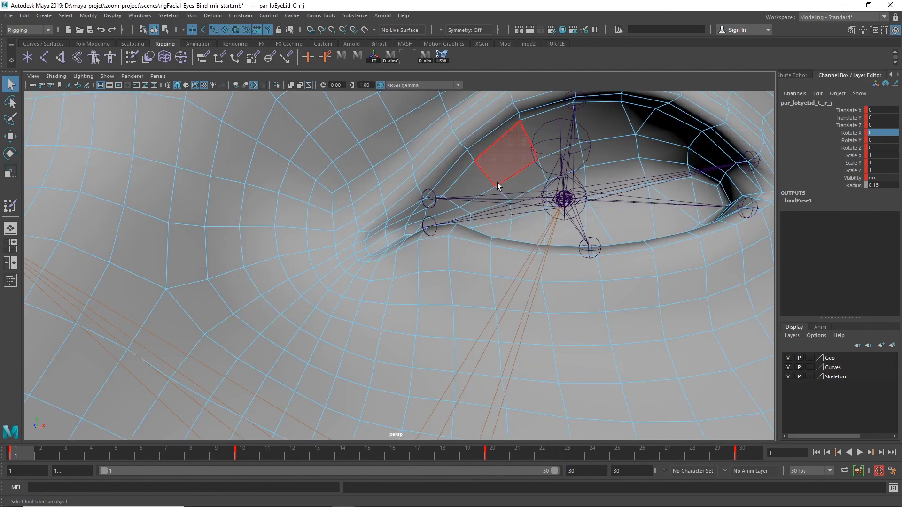
pyautogui.click(489, 219)
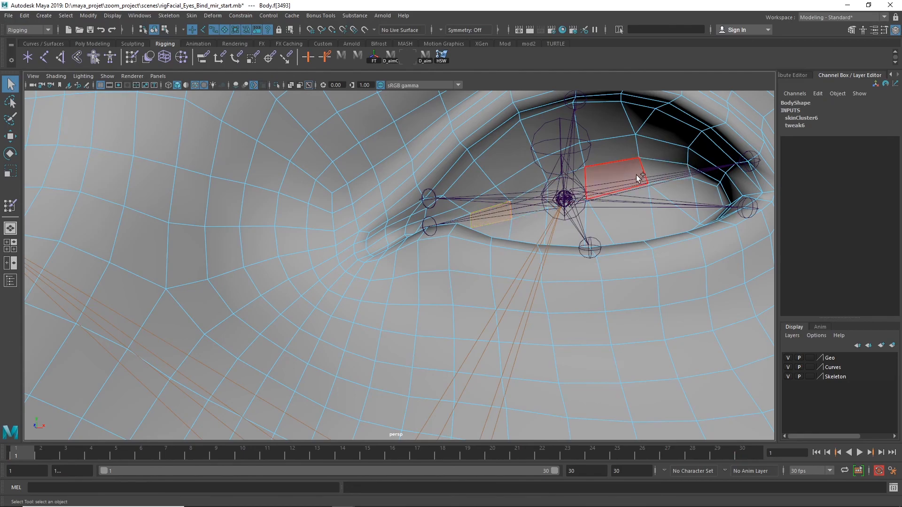
pyautogui.keyDown('shift'); pyautogui.click(535, 197); pyautogui.keyUp('shift')
pyautogui.keyDown('shift'); pyautogui.click(571, 188); pyautogui.keyUp('shift')
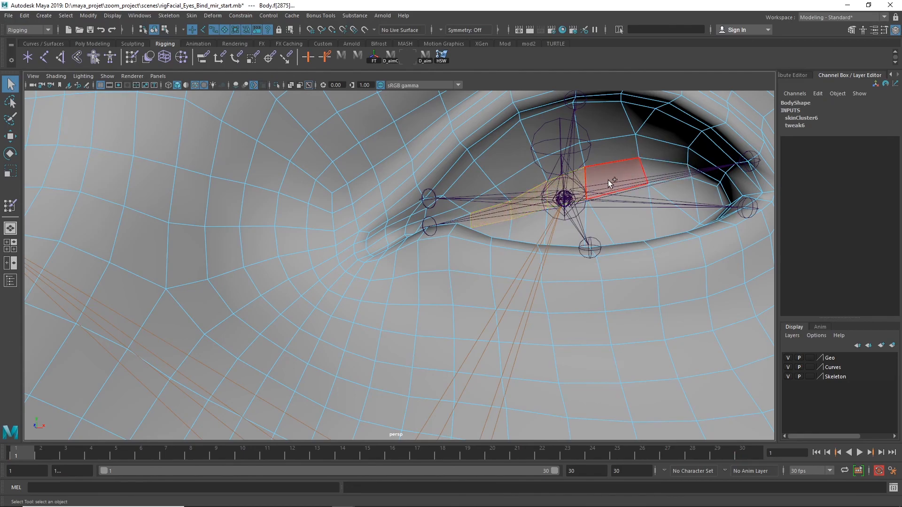
pyautogui.keyDown('shift'); pyautogui.click(609, 179); pyautogui.keyUp('shift')
pyautogui.keyDown('shift'); pyautogui.click(649, 174); pyautogui.keyUp('shift')
# Add the Body faces inside the right eye opening to the selection
pyautogui.keyDown('alt'); pyautogui.moveTo(569, 204); pyautogui.dragTo(343, 204, button='right'); pyautogui.keyUp('alt')
pyautogui.keyDown('alt'); pyautogui.moveTo(273, 204); pyautogui.dragTo(346, 220); pyautogui.keyUp('alt')
pyautogui.keyDown('alt'); pyautogui.moveTo(347, 220); pyautogui.dragTo(411, 220, button='right'); pyautogui.keyUp('alt')
pyautogui.keyDown('alt'); pyautogui.moveTo(395, 211); pyautogui.dragTo(480, 203, button='middle'); pyautogui.keyUp('alt')
pyautogui.keyDown('alt'); pyautogui.moveTo(381, 219); pyautogui.dragTo(403, 227); pyautogui.keyUp('alt')
pyautogui.keyDown('alt'); pyautogui.moveTo(402, 227); pyautogui.dragTo(459, 206, button='right'); pyautogui.keyUp('alt')
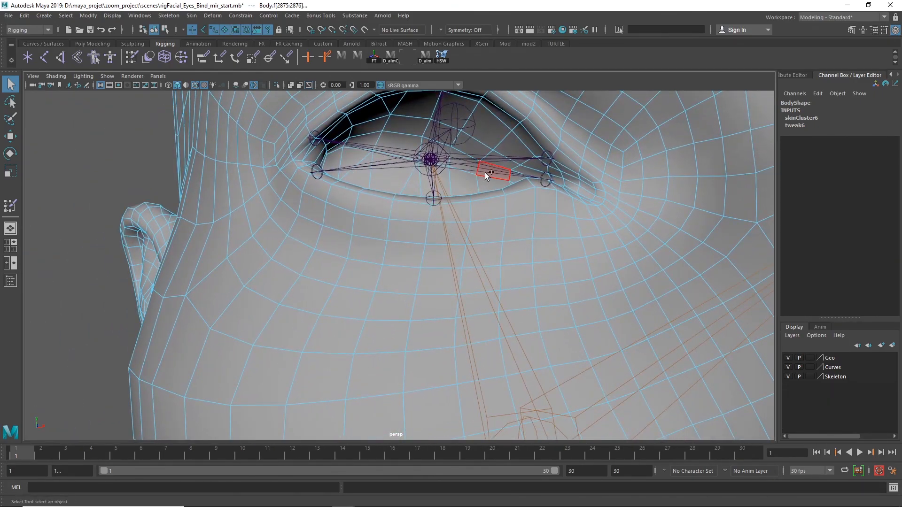
pyautogui.keyDown('shift'); pyautogui.click(404, 148); pyautogui.keyUp('shift')
pyautogui.keyDown('shift'); pyautogui.click(362, 144); pyautogui.keyUp('shift')
# Grow the face selection repeatedly until it covers both eyelids and the surrounding skin
pyautogui.keyDown('alt'); pyautogui.moveTo(512, 229); pyautogui.dragTo(325, 216, button='right'); pyautogui.keyUp('alt')
pyautogui.keyDown('alt'); pyautogui.moveTo(475, 244); pyautogui.dragTo(348, 248, button='middle'); pyautogui.keyUp('alt')
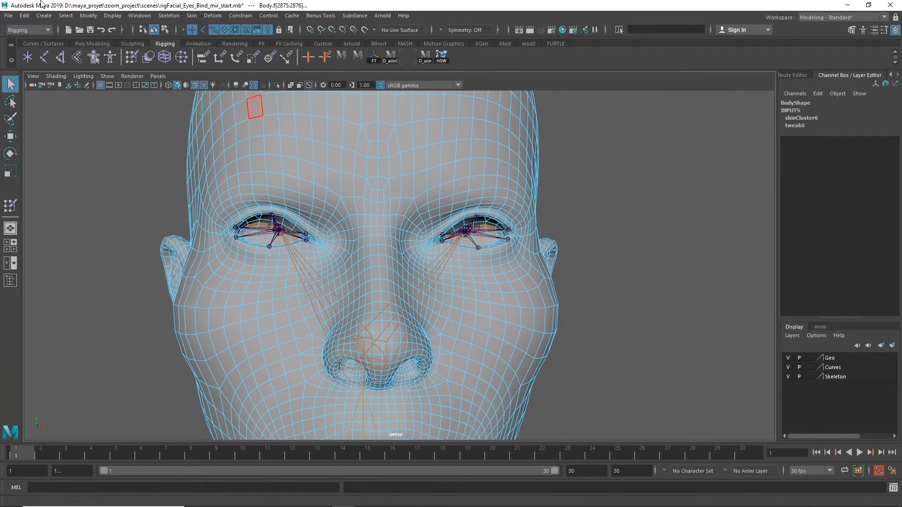
pyautogui.click(66, 15)
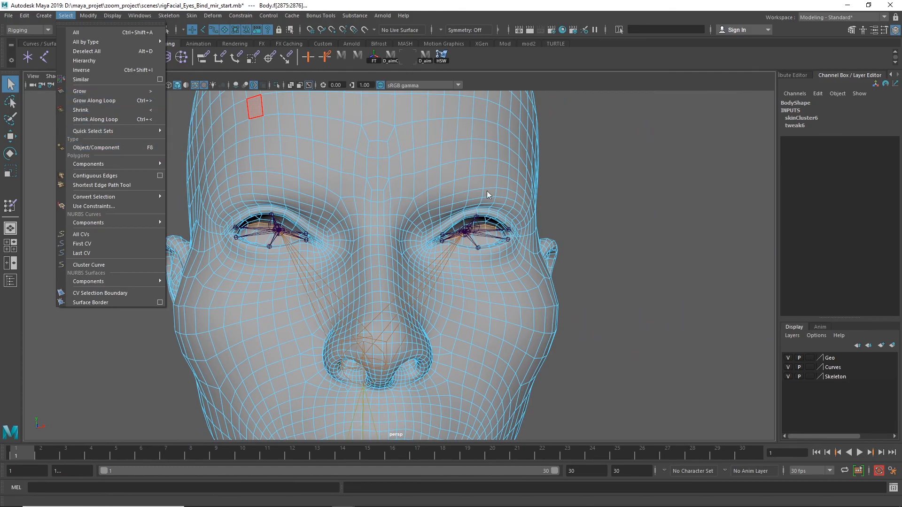
pyautogui.click(115, 92)
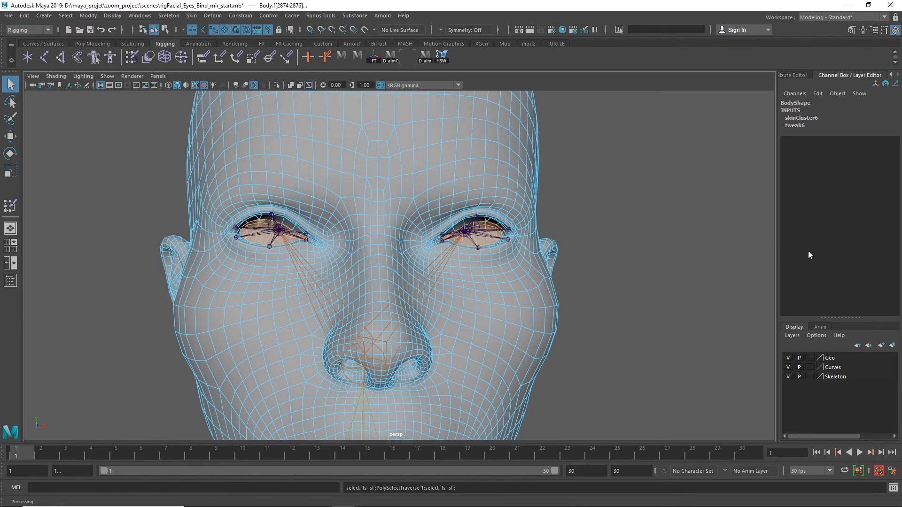
pyautogui.hotkey('shift', '.')
pyautogui.hotkey('shift', '.')
pyautogui.hotkey('shift', '.')
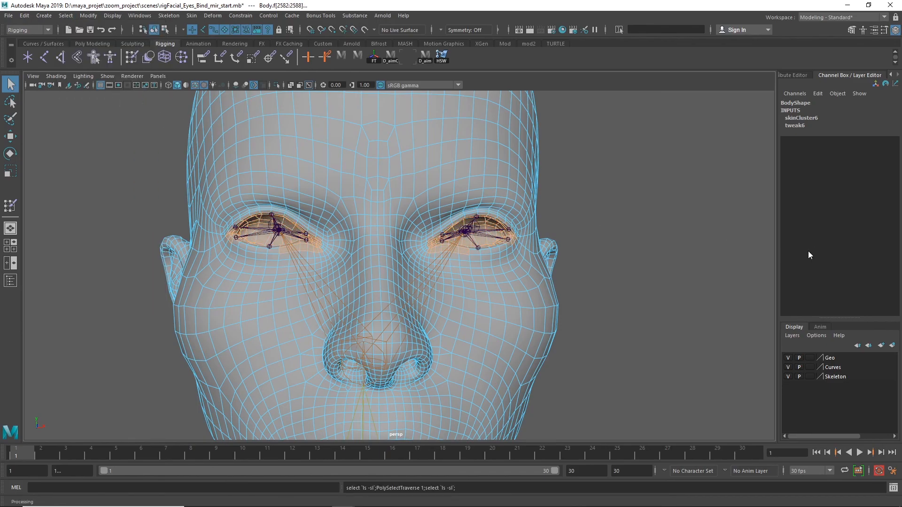
pyautogui.hotkey('shift', '.')
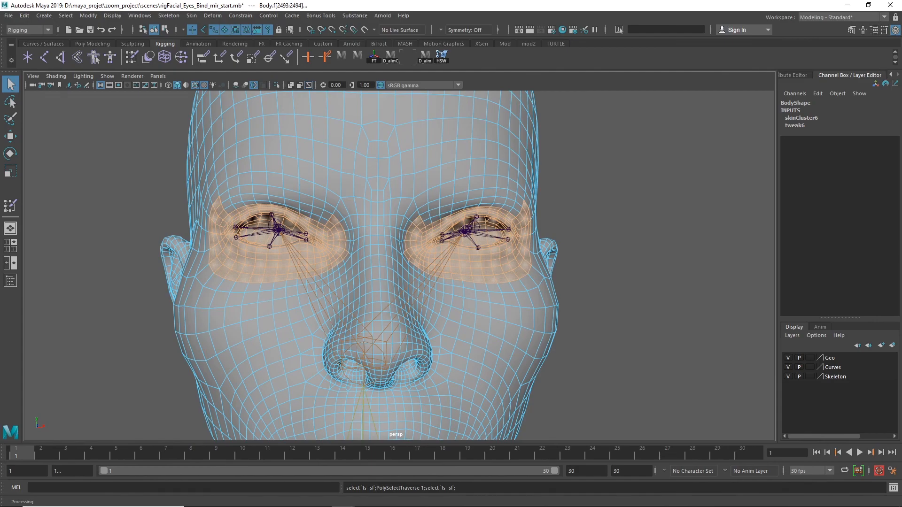
# Play the test animation to check the selected eye areas, and shrink the face selection by one ring
pyautogui.keyDown('alt'); pyautogui.moveTo(594, 342); pyautogui.dragTo(742, 311, button='right'); pyautogui.keyUp('alt')
pyautogui.keyDown('alt'); pyautogui.moveTo(735, 314); pyautogui.dragTo(606, 330); pyautogui.keyUp('alt')
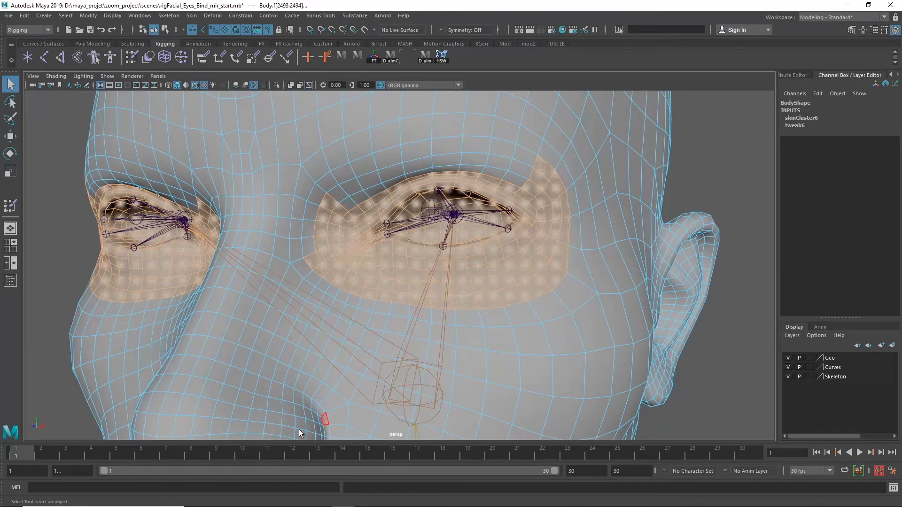
pyautogui.hotkey('alt', 'v')
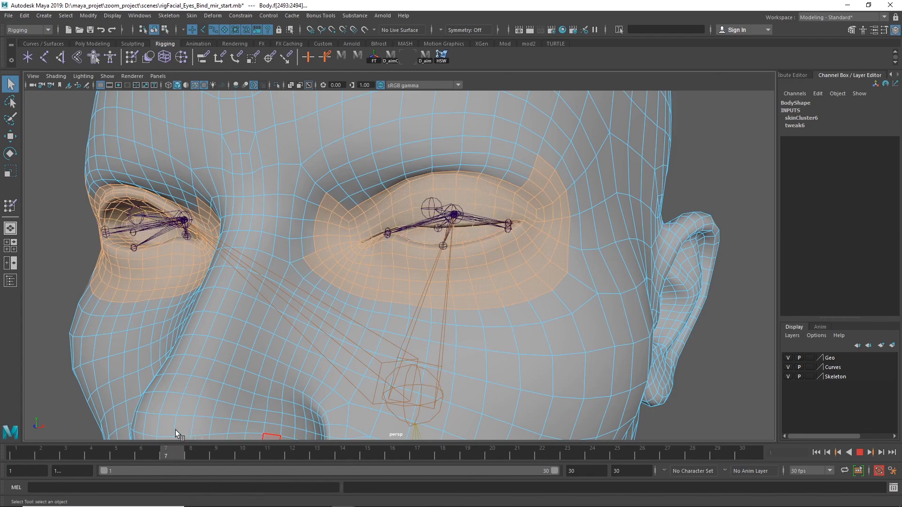
pyautogui.press('Escape')
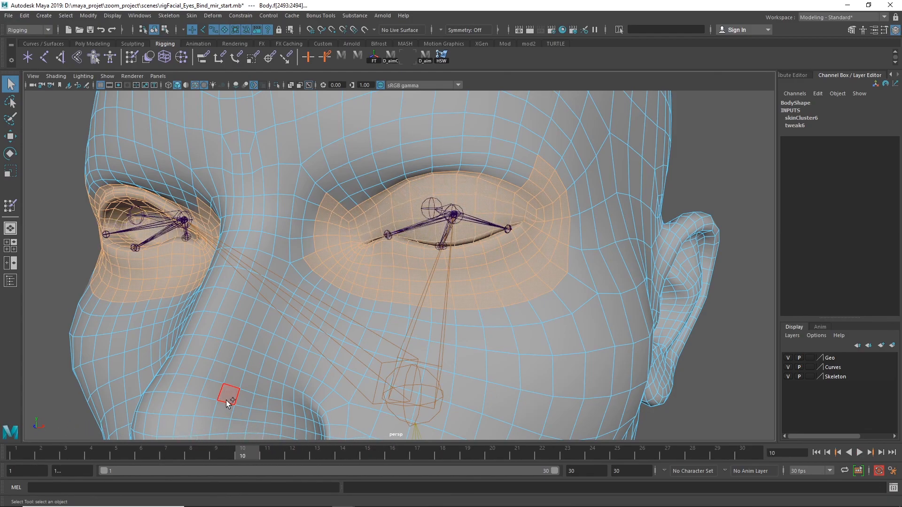
pyautogui.hotkey('shift', ',')
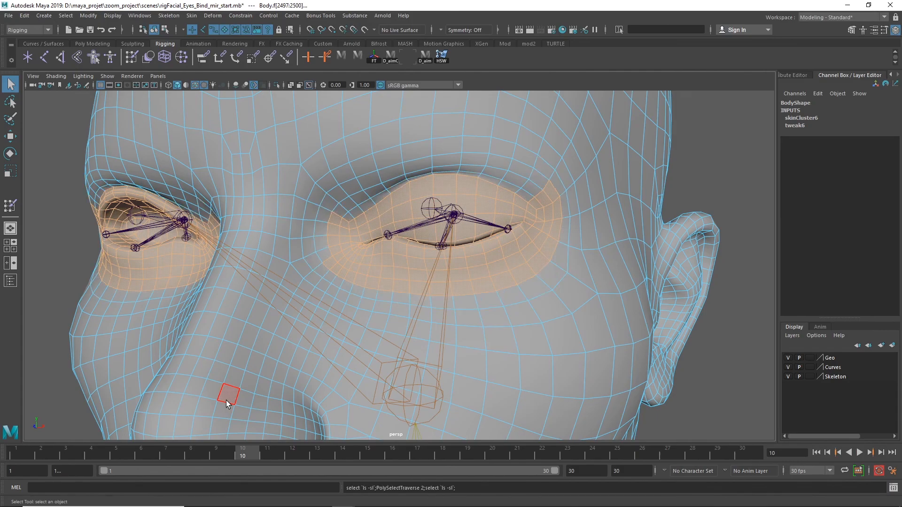
pyautogui.hotkey('alt', 'v')
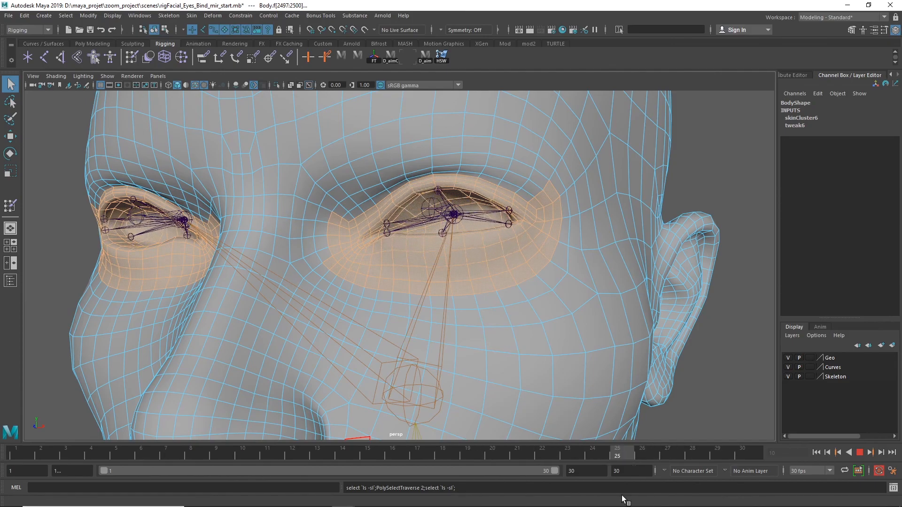
pyautogui.press('Escape')
pyautogui.keyDown('alt'); pyautogui.moveTo(453, 280); pyautogui.dragTo(305, 291); pyautogui.keyUp('alt')
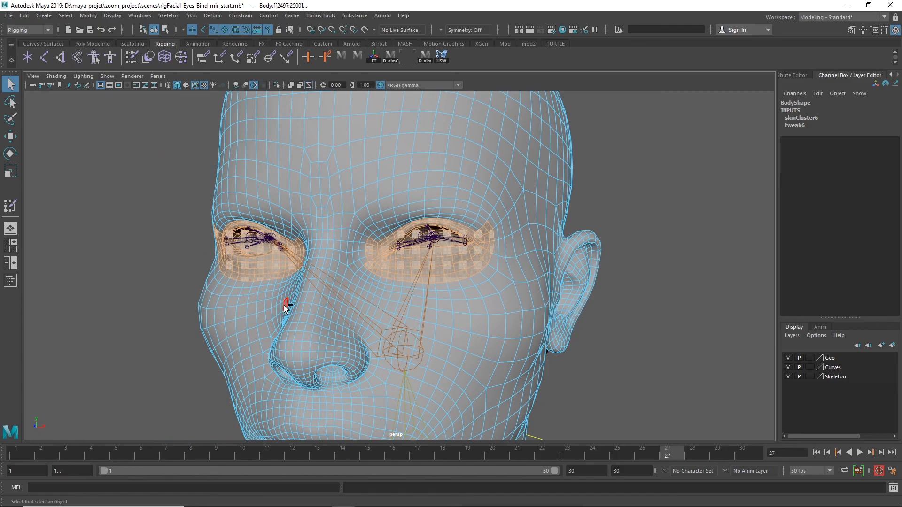
# Convert the eye-area selection to vertices and save it as a quick select set named Eyes_Set, added to the shelf
pyautogui.press('F9')
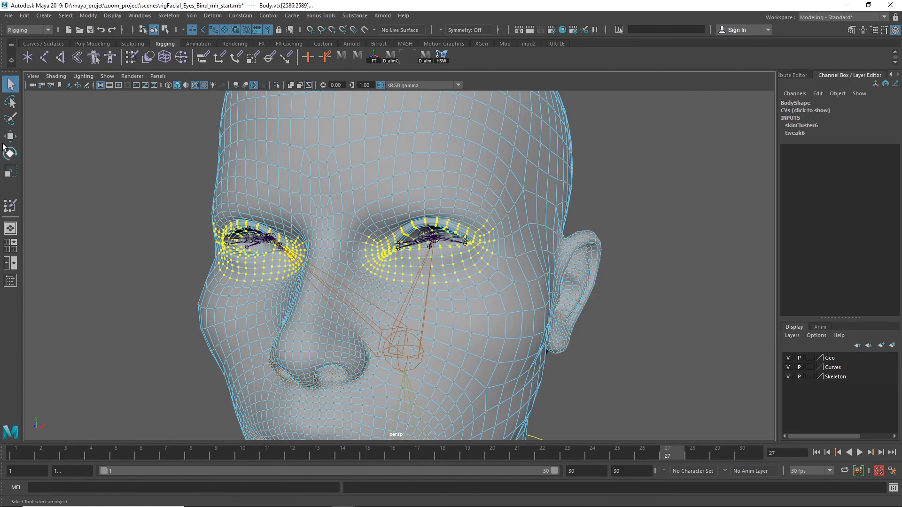
pyautogui.click(44, 16)
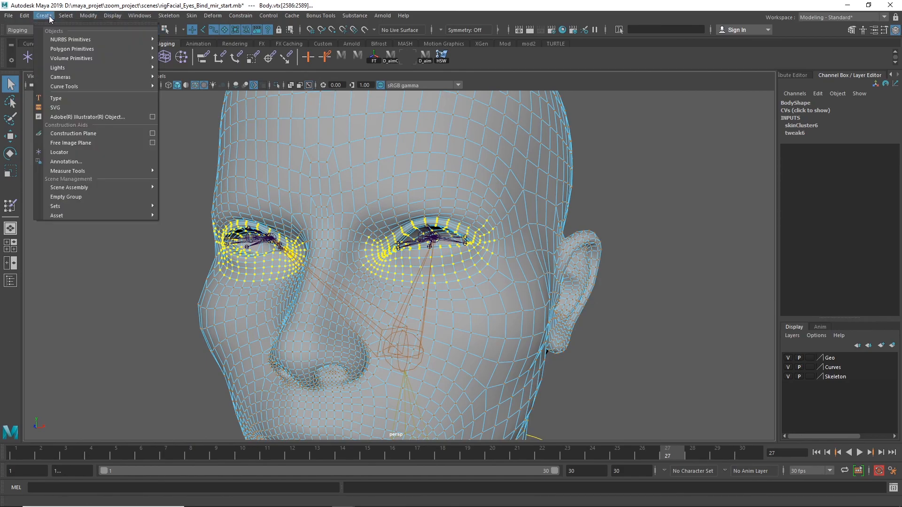
pyautogui.moveTo(79, 208)
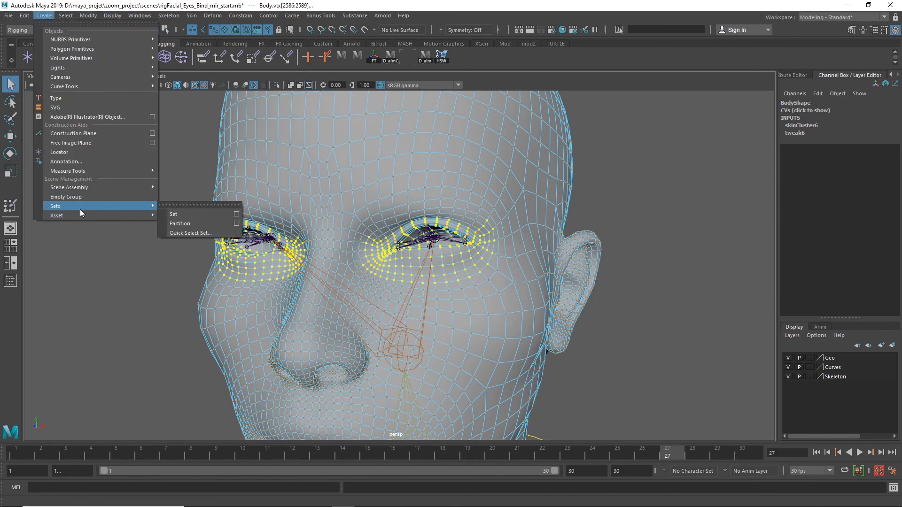
pyautogui.click(183, 235)
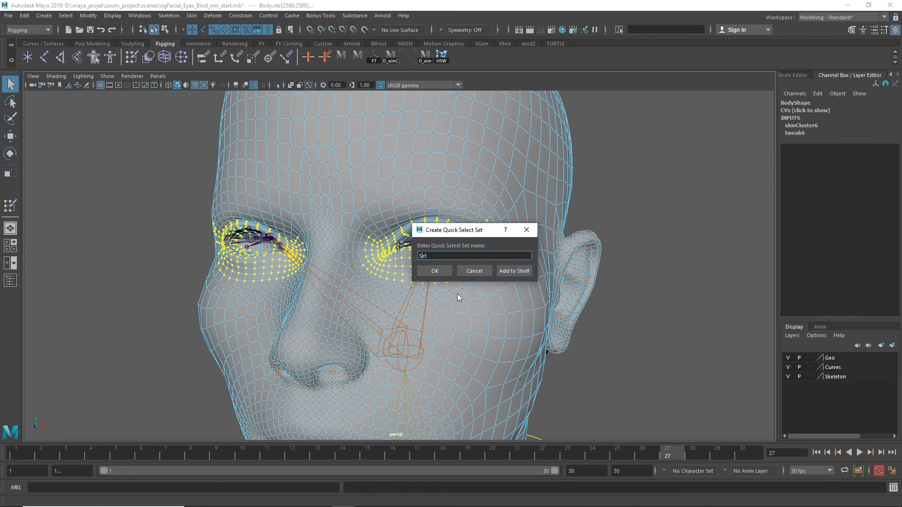
pyautogui.write('Eyes_')
pyautogui.click(523, 272)
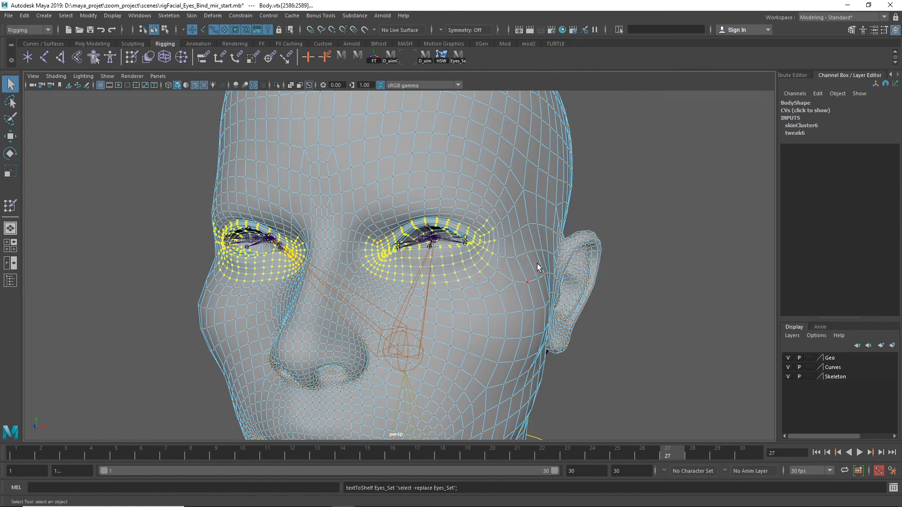
# Clear the selection and reselect the vertices around both eyes using the saved Eyes_Set
pyautogui.click(670, 198)
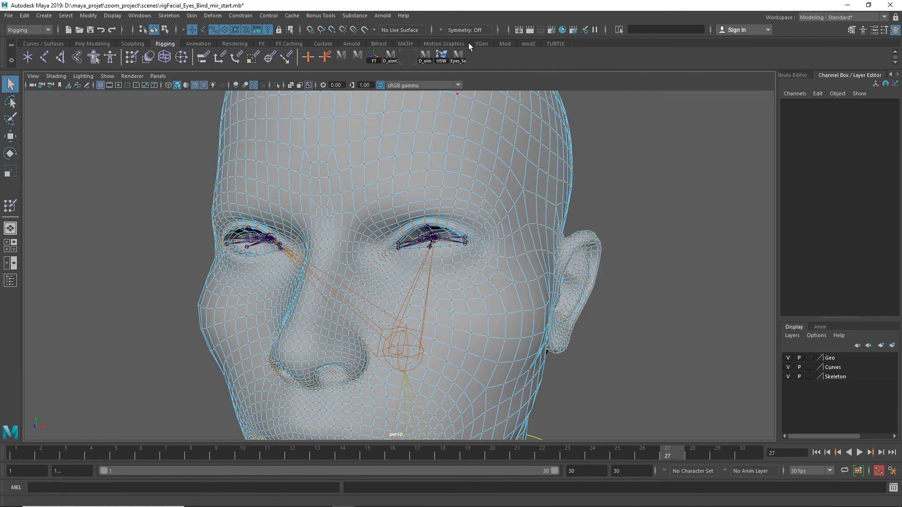
pyautogui.click(458, 54)
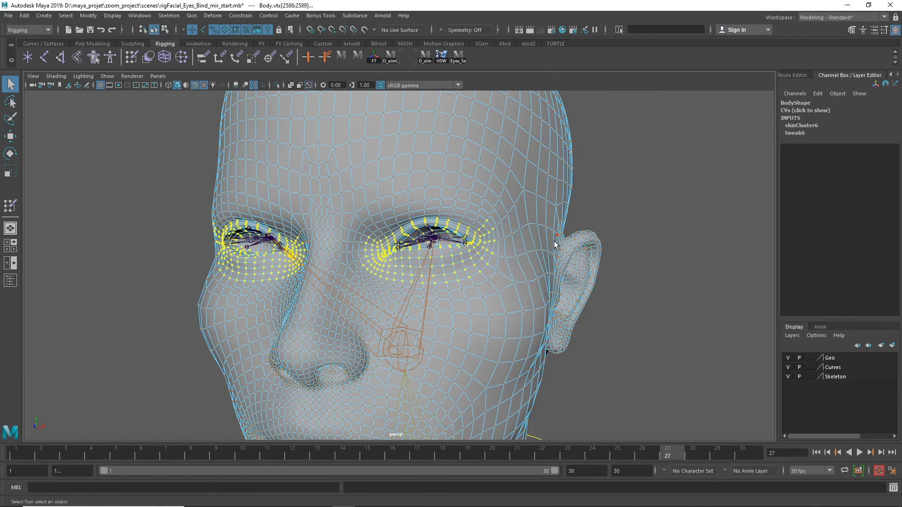
# Open the Mirror Skin Weights options, reset them, and set Influence Association 1 to One to one and 2 to Closest joint
pyautogui.keyDown('alt'); pyautogui.moveTo(646, 232); pyautogui.dragTo(602, 220); pyautogui.keyUp('alt')
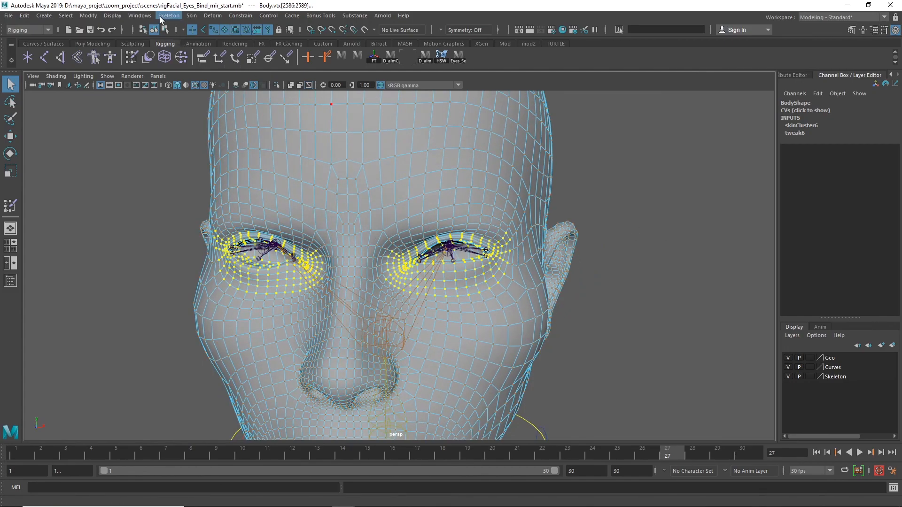
pyautogui.click(192, 16)
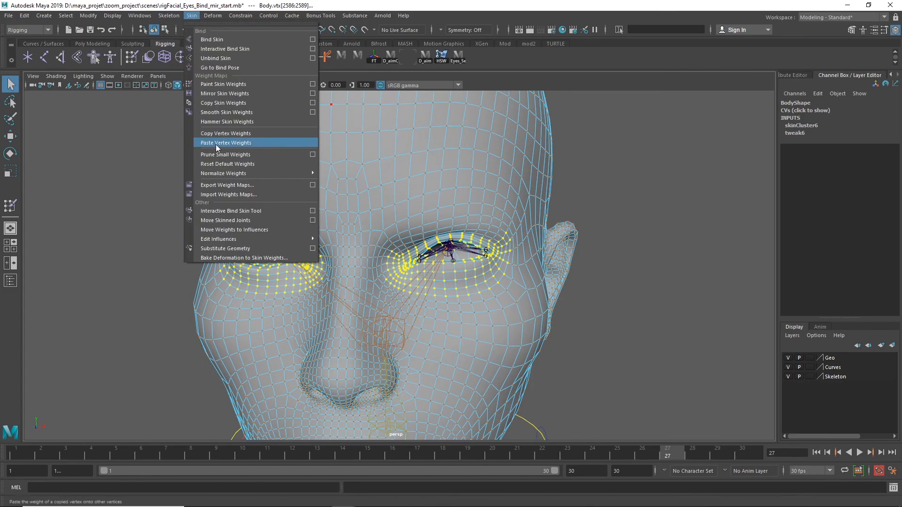
pyautogui.click(313, 93)
pyautogui.click(582, 108)
pyautogui.click(622, 129)
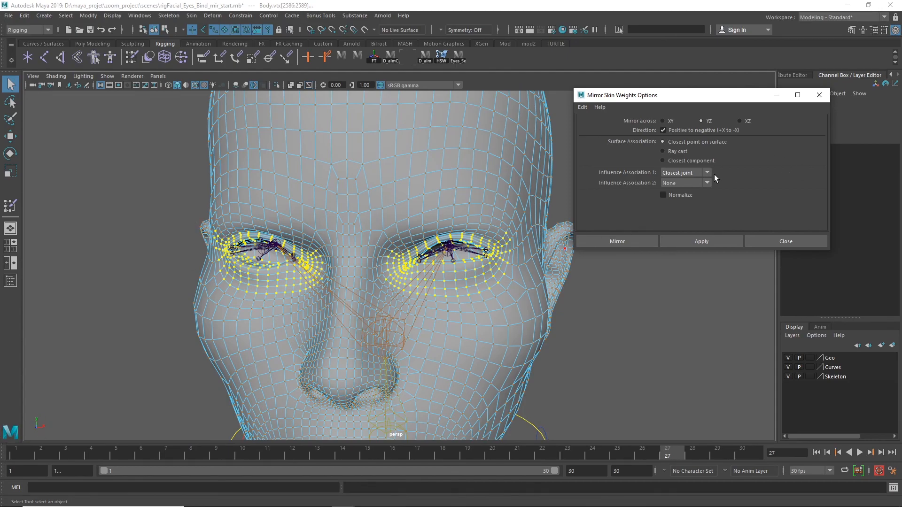
pyautogui.click(673, 172)
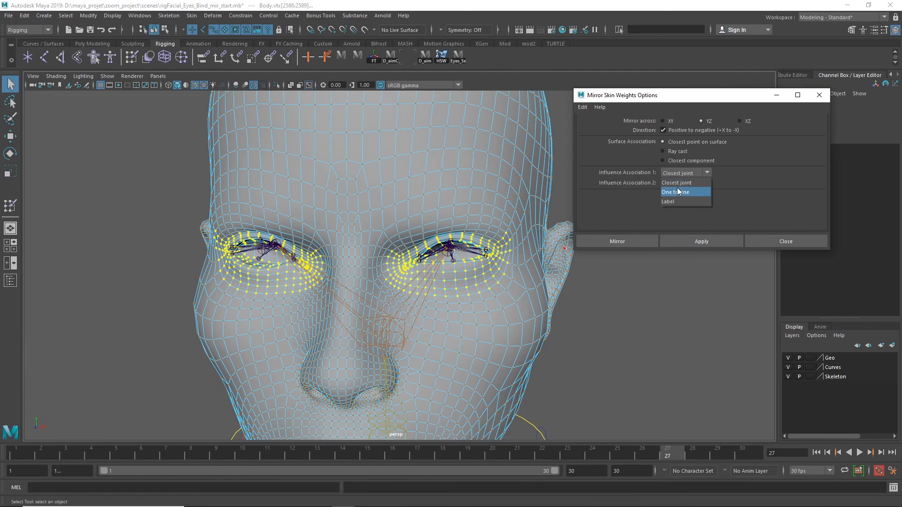
pyautogui.click(678, 191)
pyautogui.click(681, 183)
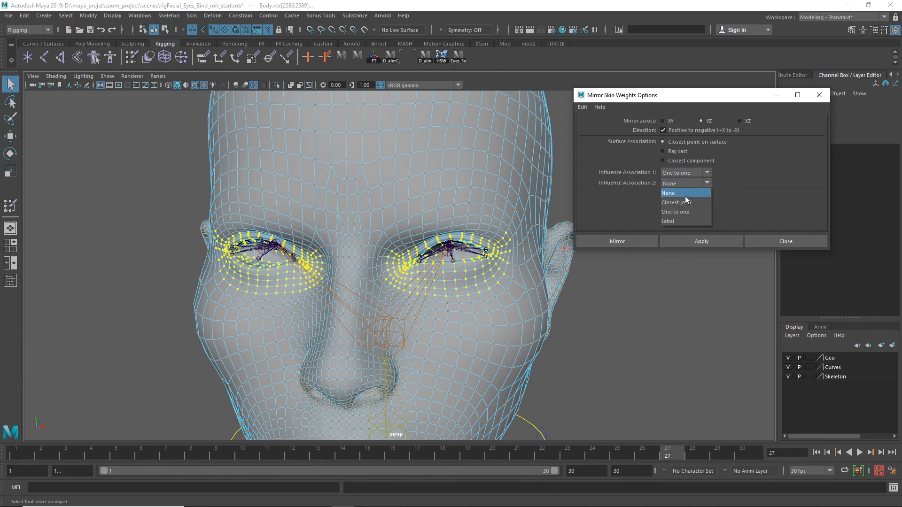
pyautogui.click(685, 201)
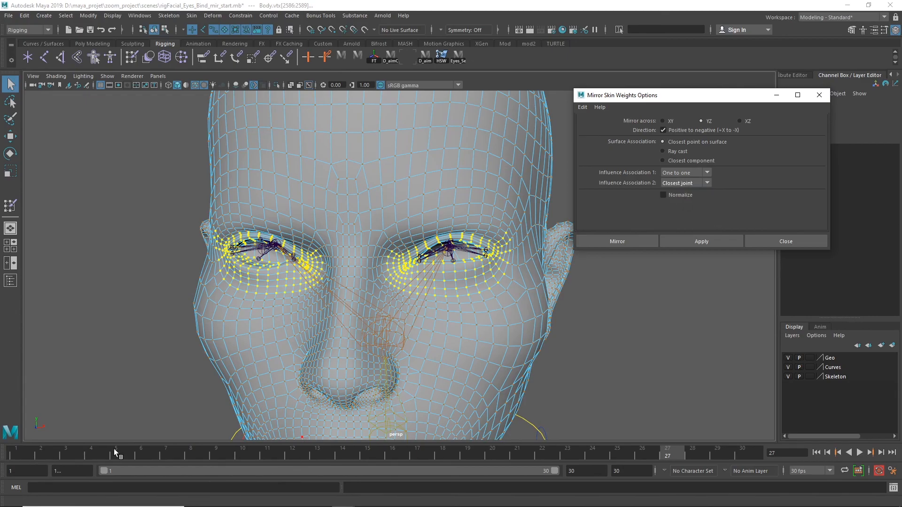
# Return the test animation to frame 1 and put the skeleton back in its bind pose
pyautogui.hotkey('alt', 'v')
pyautogui.hotkey('alt', 'v')
pyautogui.scroll(5, 514, 282)
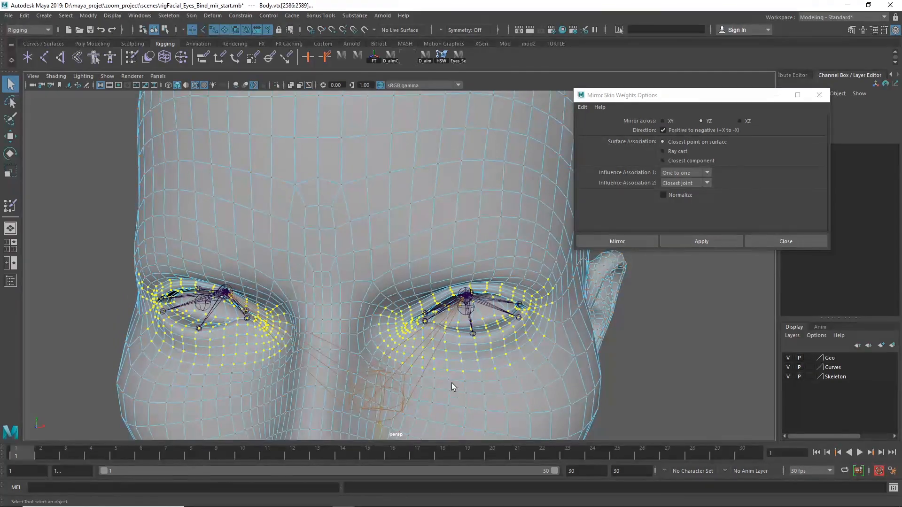
pyautogui.scroll(8, 455, 364)
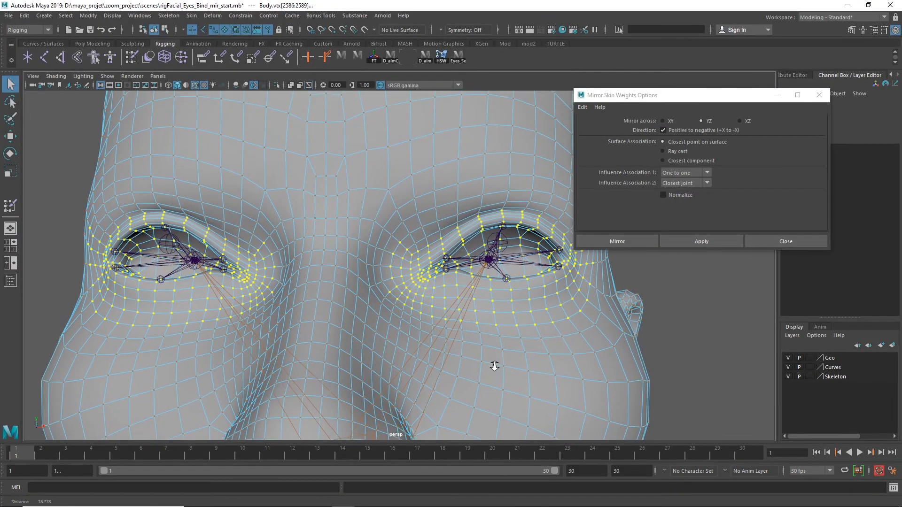
pyautogui.scroll(-3, 465, 365)
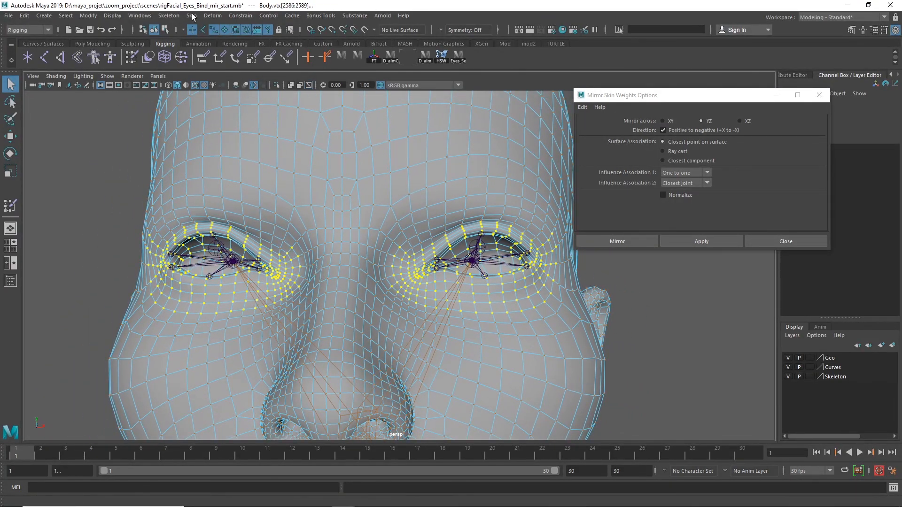
pyautogui.click(174, 16)
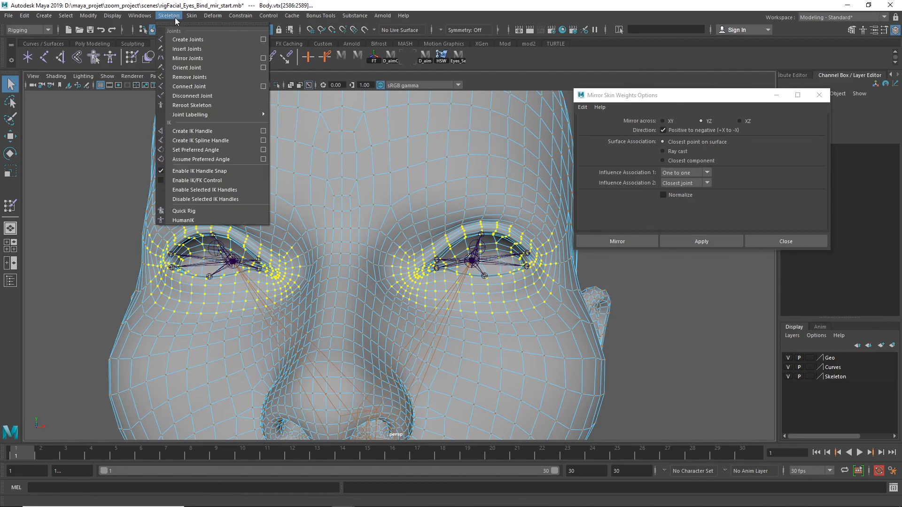
pyautogui.moveTo(186, 20)
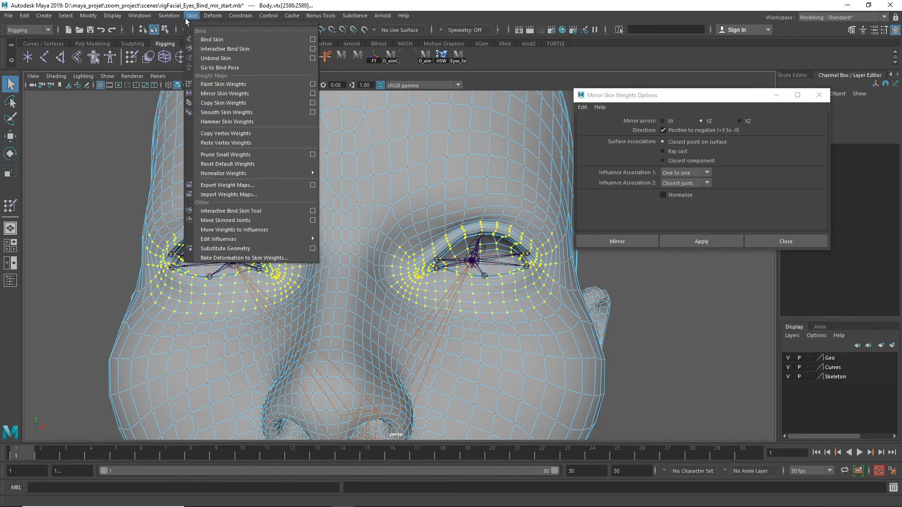
pyautogui.click(223, 67)
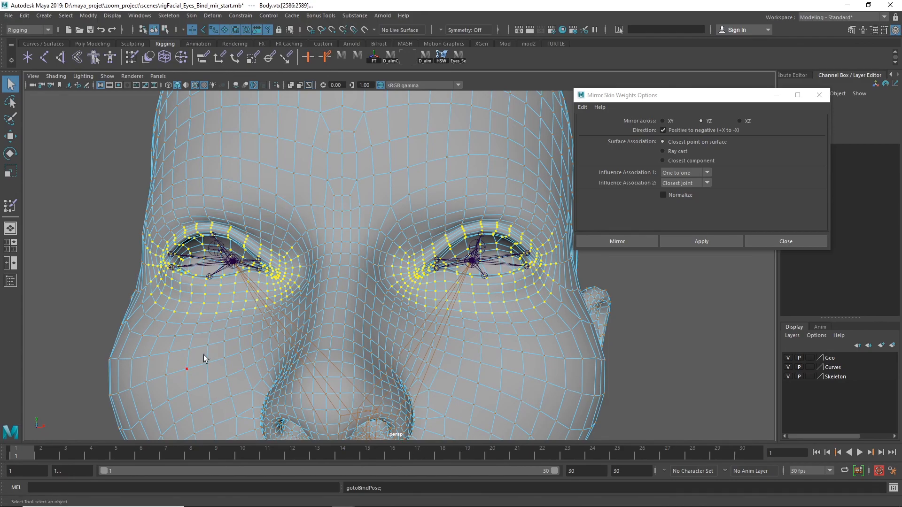
# Mirror the skin weights of the selected eye vertices across YZ from positive to negative X, keeping the options window open
pyautogui.keyDown('alt'); pyautogui.moveTo(489, 316); pyautogui.dragTo(518, 268, button='right'); pyautogui.keyUp('alt')
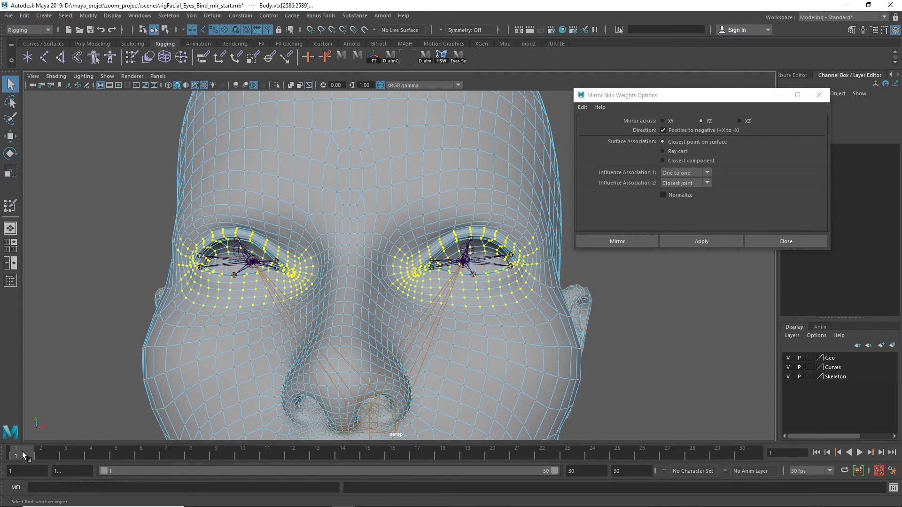
pyautogui.keyDown('alt'); pyautogui.moveTo(483, 316); pyautogui.dragTo(351, 314, button='right'); pyautogui.keyUp('alt')
pyautogui.keyDown('alt'); pyautogui.moveTo(525, 296); pyautogui.dragTo(452, 306); pyautogui.keyUp('alt')
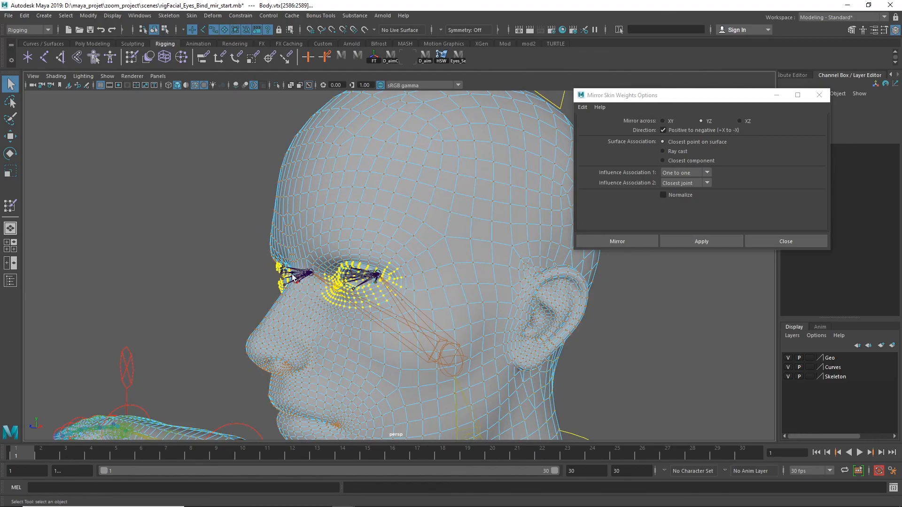
pyautogui.keyDown('alt'); pyautogui.moveTo(263, 306); pyautogui.dragTo(346, 298); pyautogui.keyUp('alt')
pyautogui.keyDown('alt'); pyautogui.moveTo(346, 298); pyautogui.dragTo(440, 304, button='right'); pyautogui.keyUp('alt')
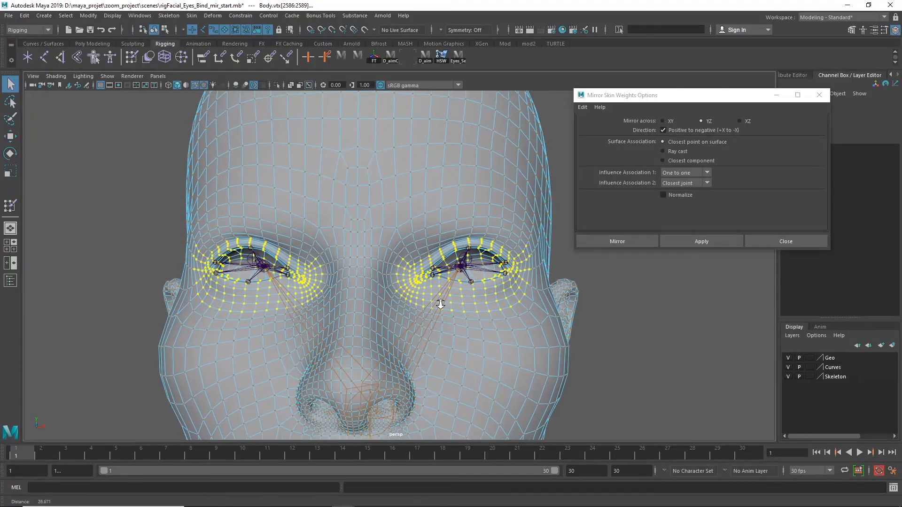
pyautogui.click(712, 241)
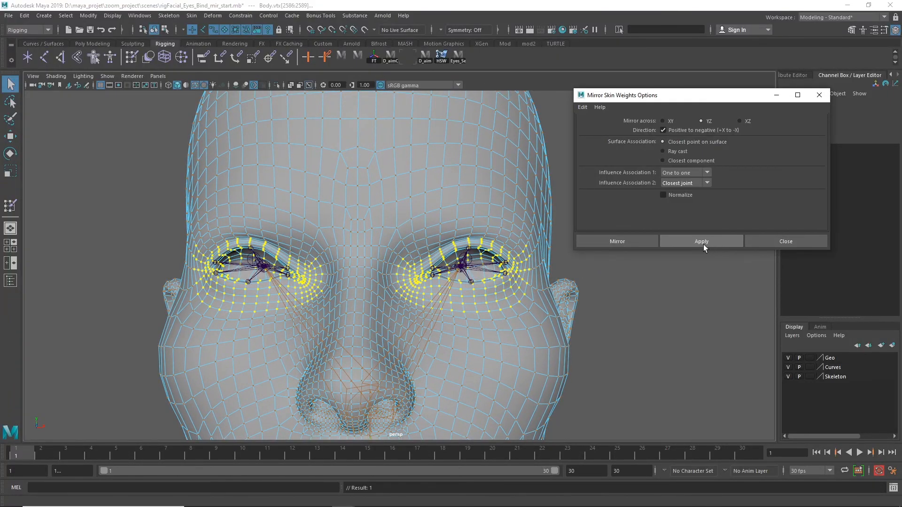
# Scrub the test animation to frame 10, then leave vertex mode and deselect the head mesh
pyautogui.moveTo(36, 453); pyautogui.dragTo(821, 490)
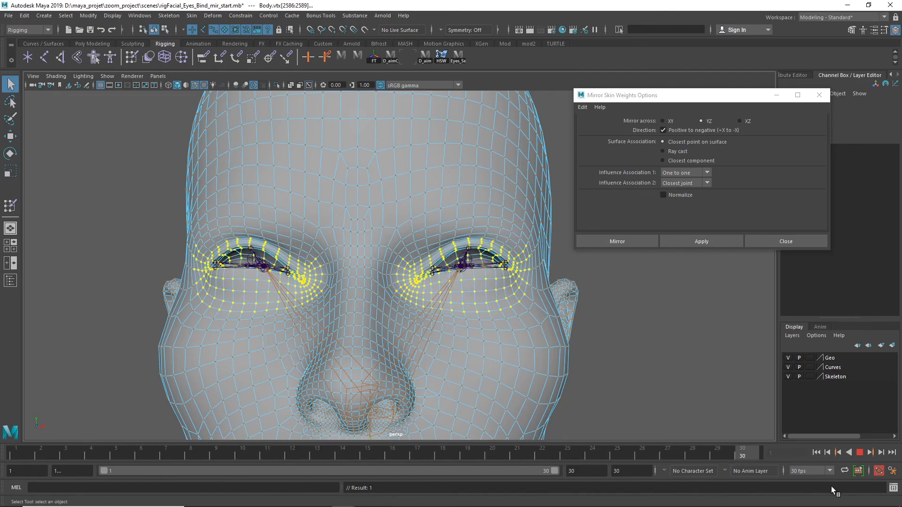
pyautogui.moveTo(718, 483); pyautogui.dragTo(245, 433)
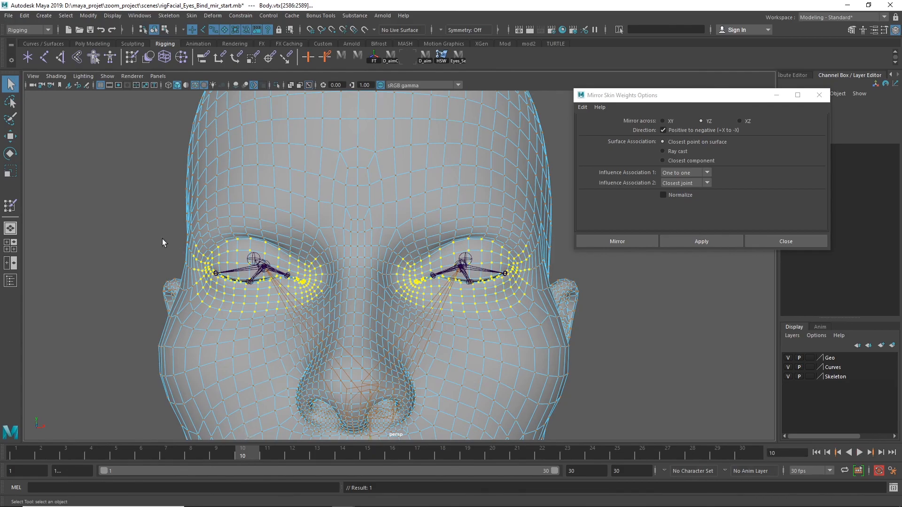
pyautogui.moveTo(212, 154); pyautogui.dragTo(253, 139, button='right')
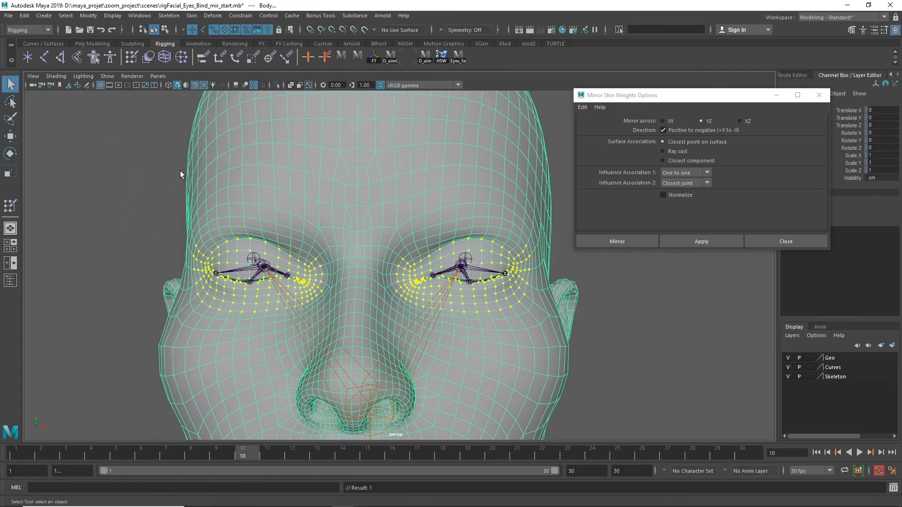
pyautogui.click(116, 205)
# Turn off the X-ray display of joints and examine the closed eyelids and inner eye corners up close on both sides
pyautogui.keyDown('alt'); pyautogui.moveTo(131, 276); pyautogui.dragTo(509, 282, button='right'); pyautogui.keyUp('alt')
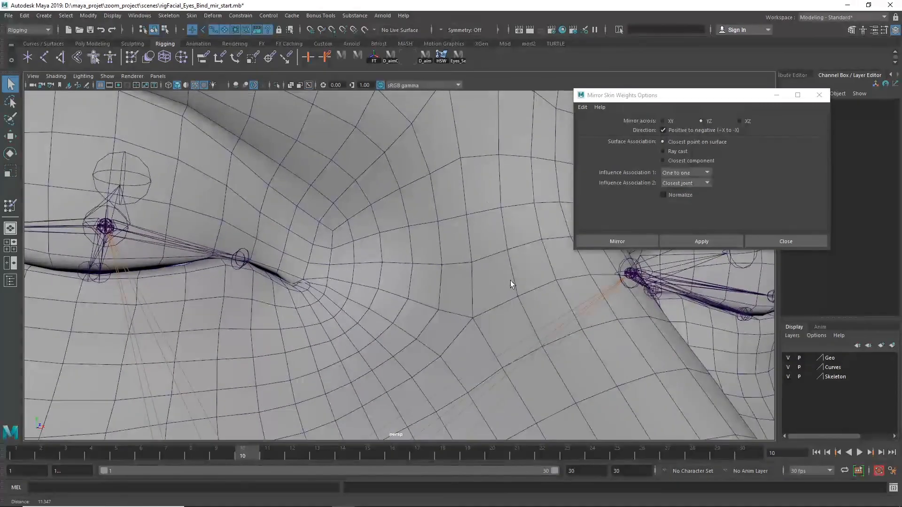
pyautogui.keyDown('alt'); pyautogui.moveTo(371, 288); pyautogui.dragTo(379, 271, button='right'); pyautogui.keyUp('alt')
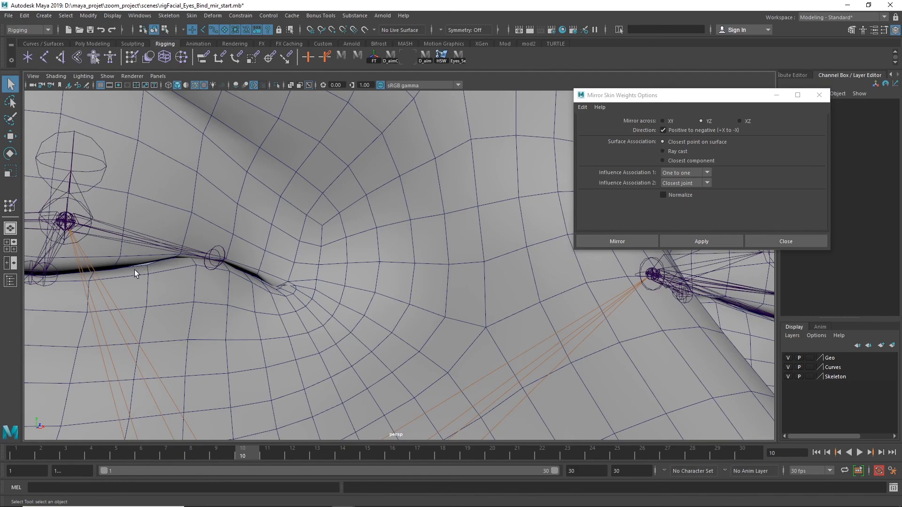
pyautogui.scroll(-4, 132, 268)
pyautogui.keyDown('alt'); pyautogui.moveTo(132, 258); pyautogui.dragTo(168, 229); pyautogui.keyUp('alt')
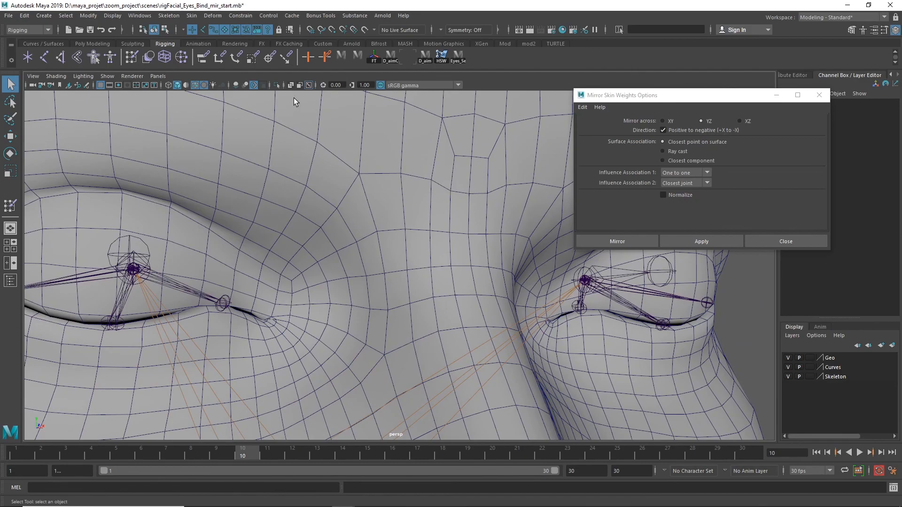
pyautogui.click(307, 86)
pyautogui.keyDown('alt'); pyautogui.moveTo(309, 324); pyautogui.dragTo(229, 313); pyautogui.keyUp('alt')
pyautogui.keyDown('alt'); pyautogui.moveTo(230, 313); pyautogui.dragTo(546, 319, button='right'); pyautogui.keyUp('alt')
pyautogui.keyDown('alt'); pyautogui.moveTo(546, 319); pyautogui.dragTo(502, 306); pyautogui.keyUp('alt')
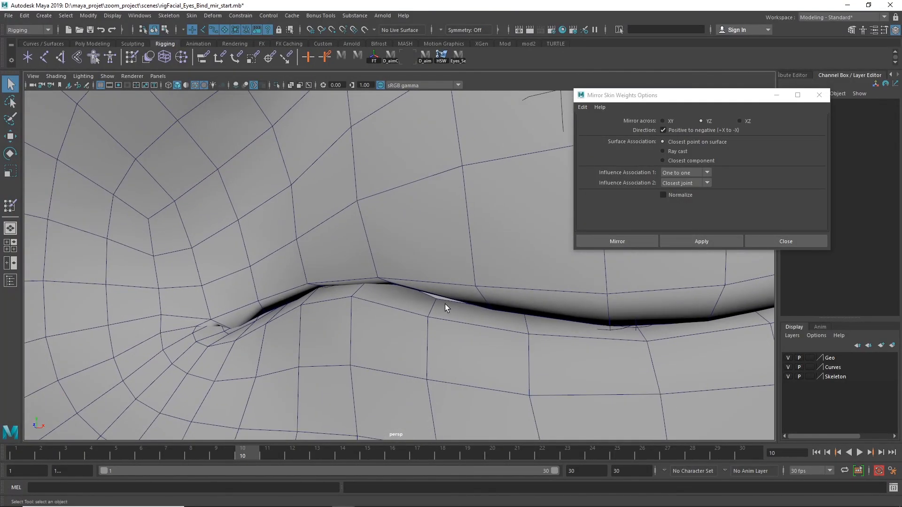
pyautogui.keyDown('alt'); pyautogui.moveTo(441, 302); pyautogui.dragTo(214, 303); pyautogui.keyUp('alt')
pyautogui.keyDown('alt'); pyautogui.moveTo(147, 262); pyautogui.dragTo(384, 317); pyautogui.keyUp('alt')
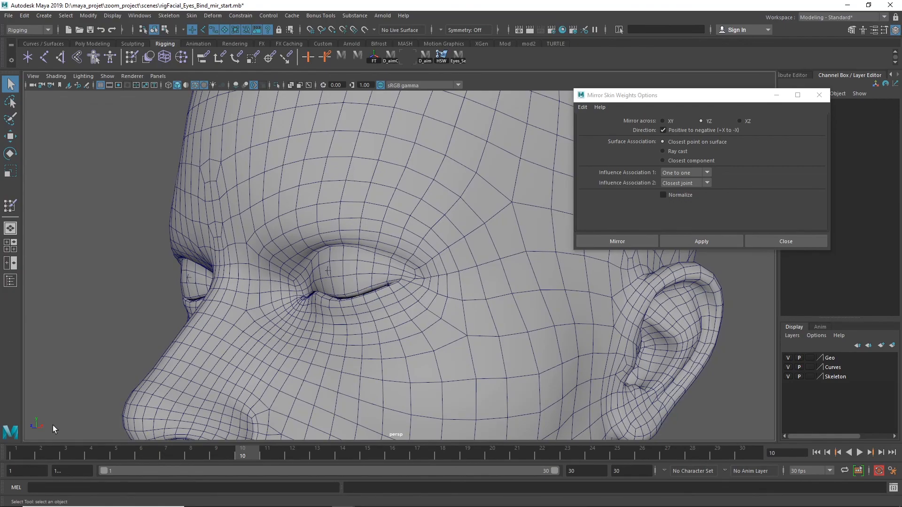
# Scrub back to frame 1 and examine the open eyelids from the side and the front
pyautogui.moveTo(216, 455); pyautogui.dragTo(4, 452)
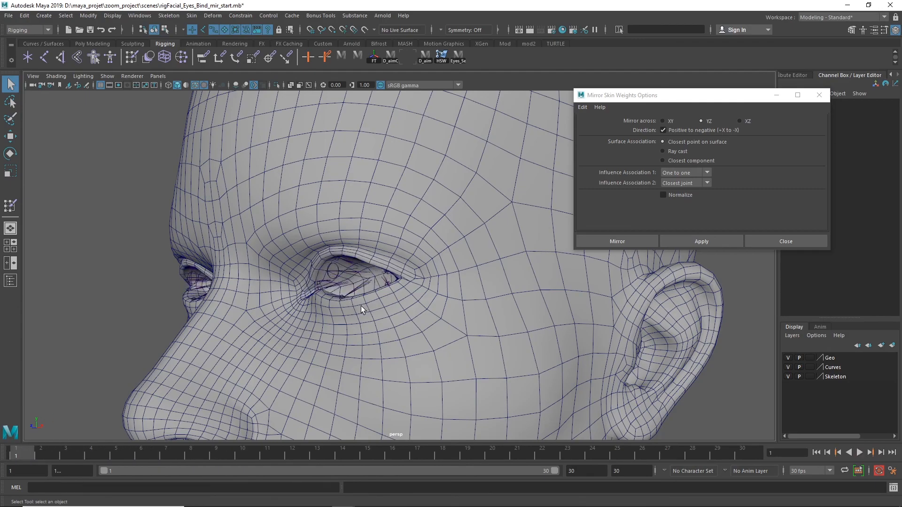
pyautogui.keyDown('alt'); pyautogui.moveTo(363, 306); pyautogui.dragTo(340, 314); pyautogui.keyUp('alt')
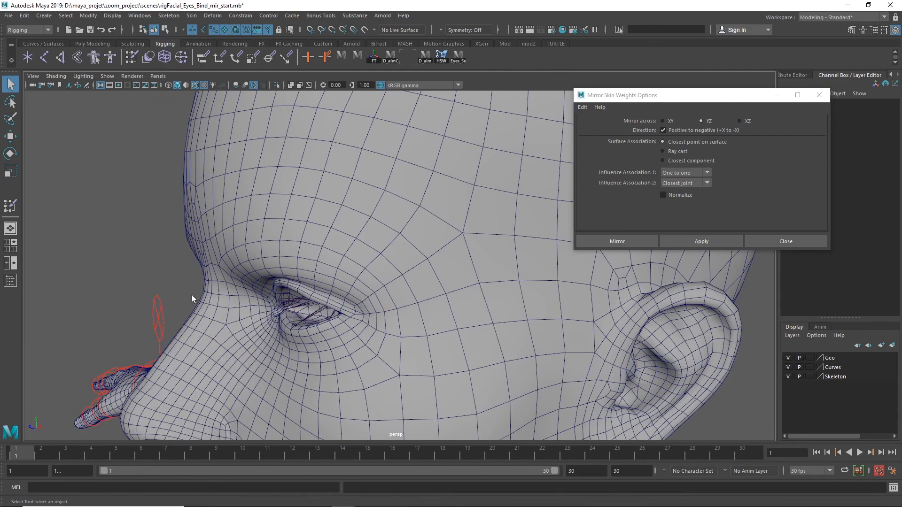
pyautogui.keyDown('alt'); pyautogui.moveTo(246, 317); pyautogui.dragTo(362, 324); pyautogui.keyUp('alt')
pyautogui.keyDown('alt'); pyautogui.moveTo(362, 324); pyautogui.dragTo(403, 320, button='right'); pyautogui.keyUp('alt')
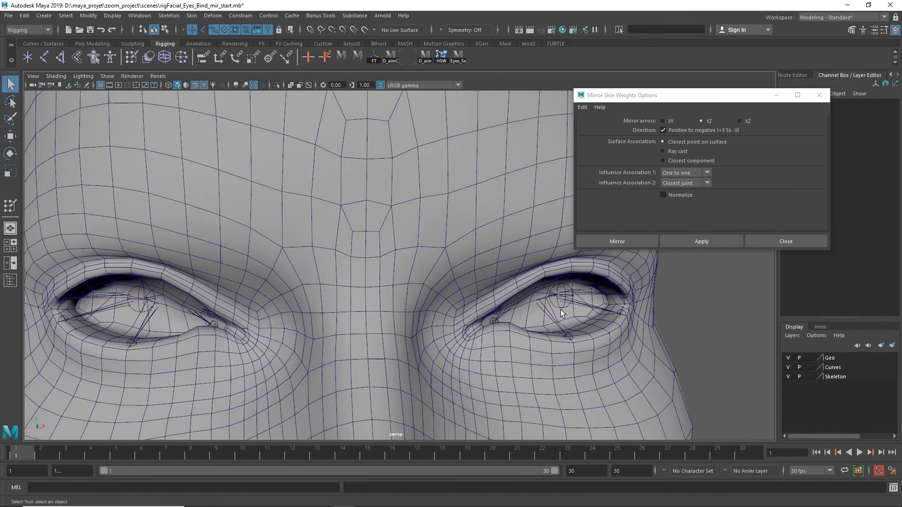